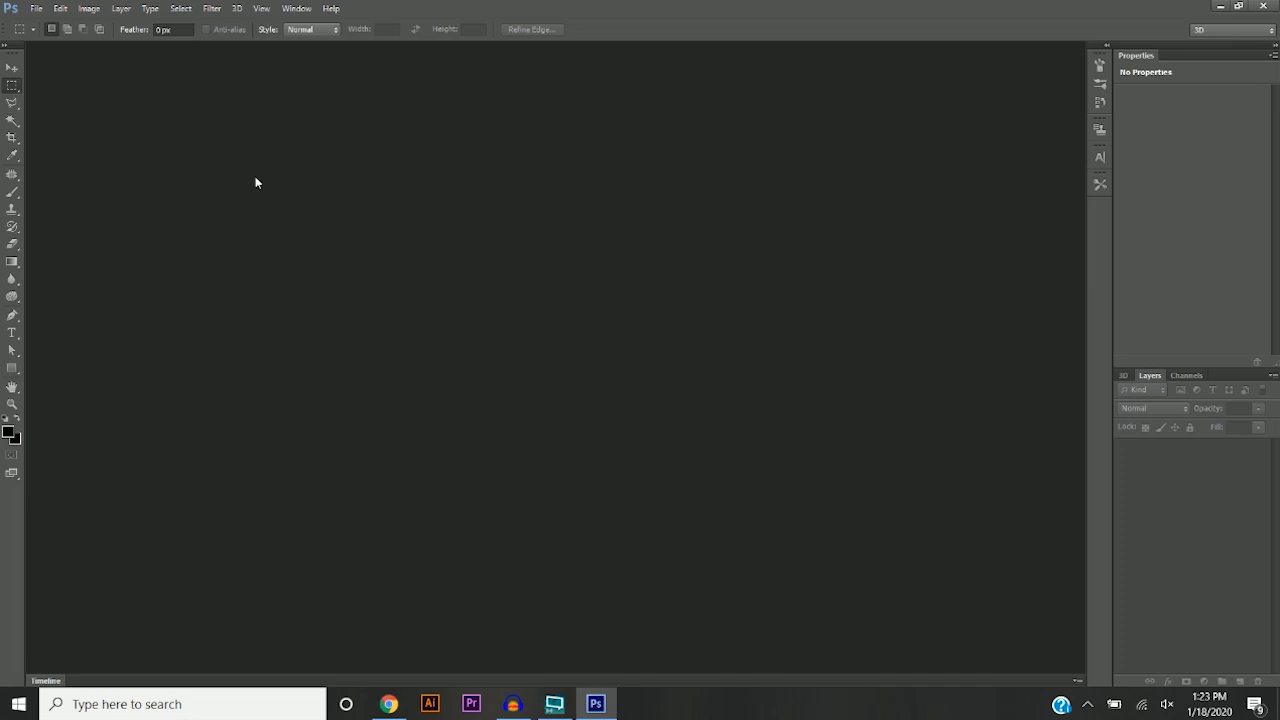
Create a new 1920 x 1080 pixel, 72 pixels/inch RGB document with white background contents, named Thumbnail.
left_click(36, 8)
key("Escape")
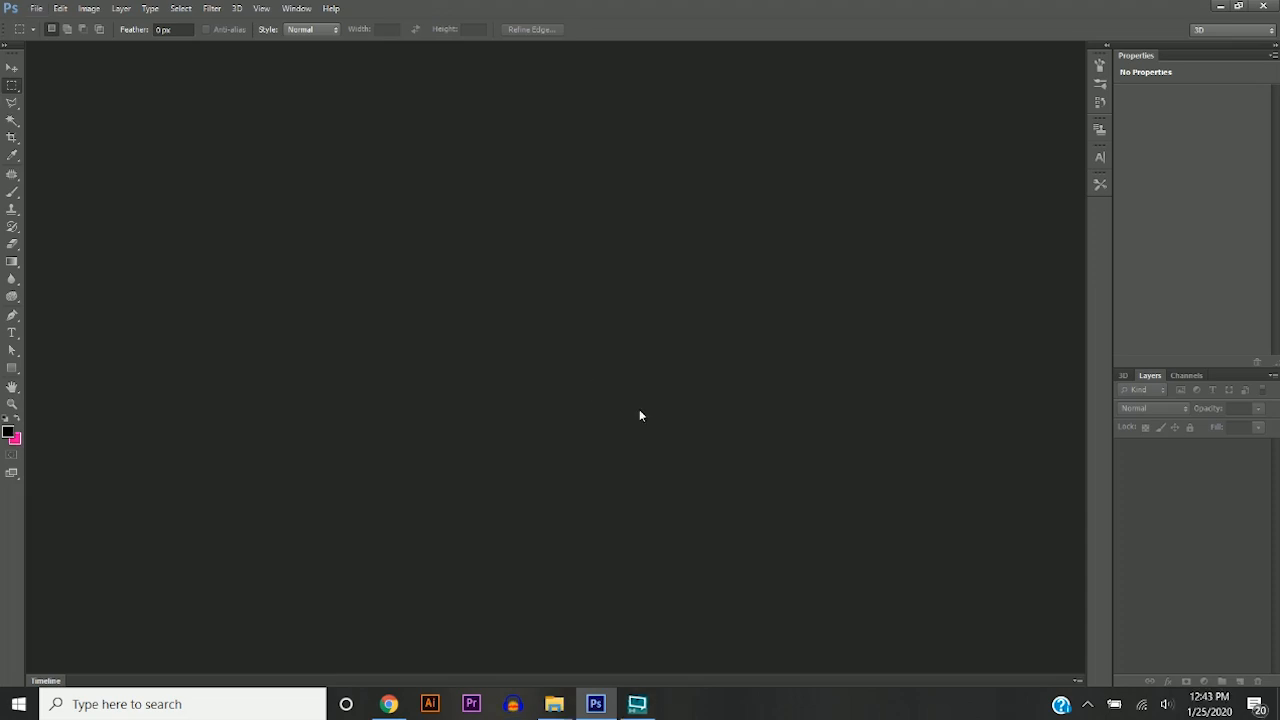
left_click(36, 8)
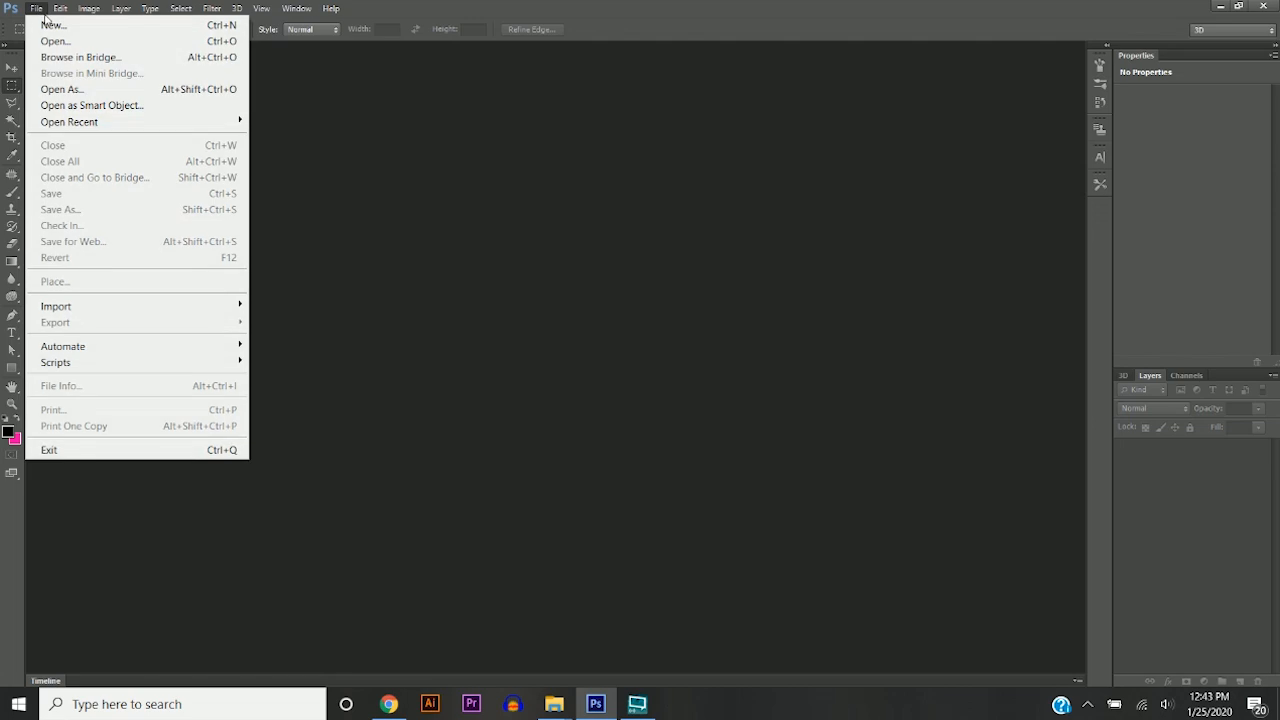
left_click(40, 23)
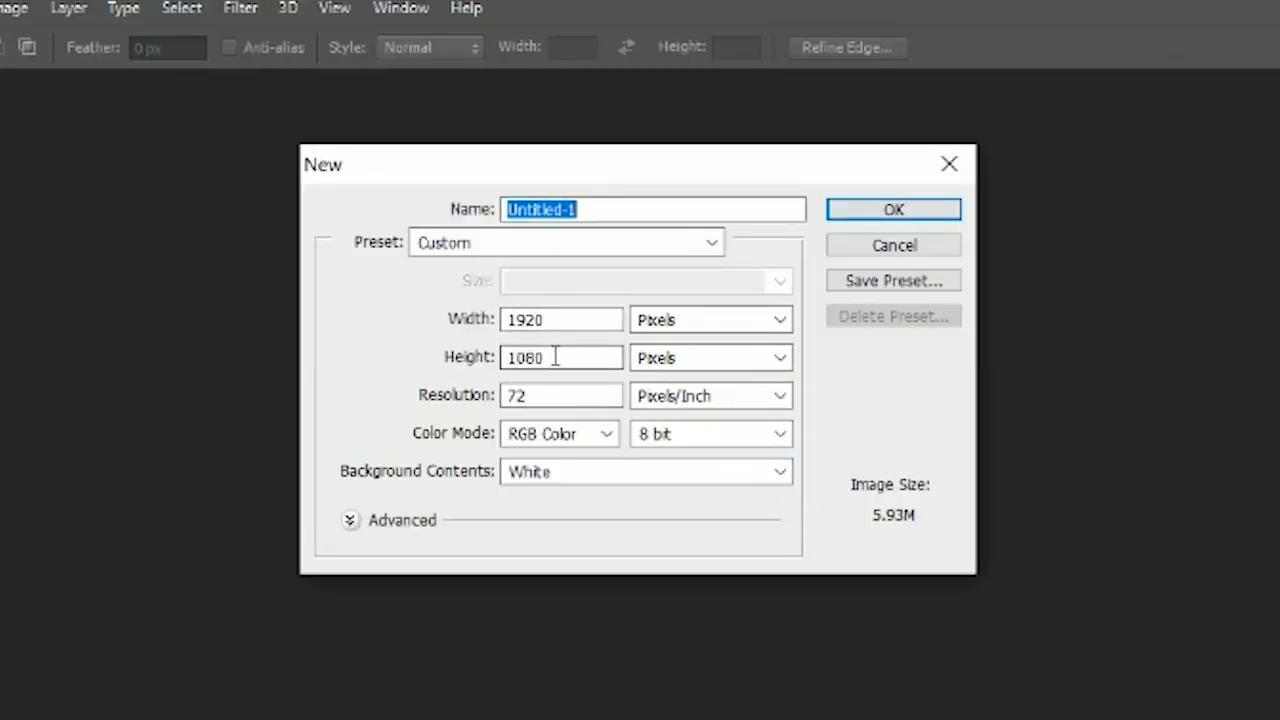
left_click(770, 478)
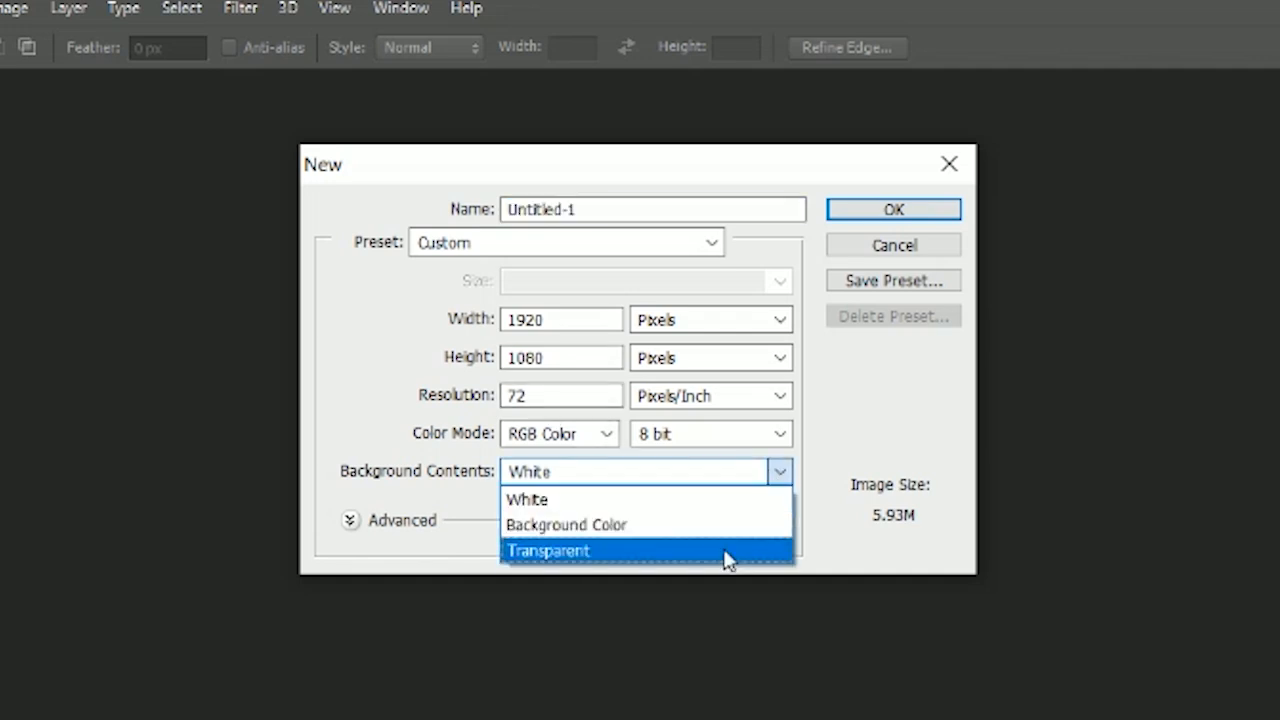
left_click(540, 499)
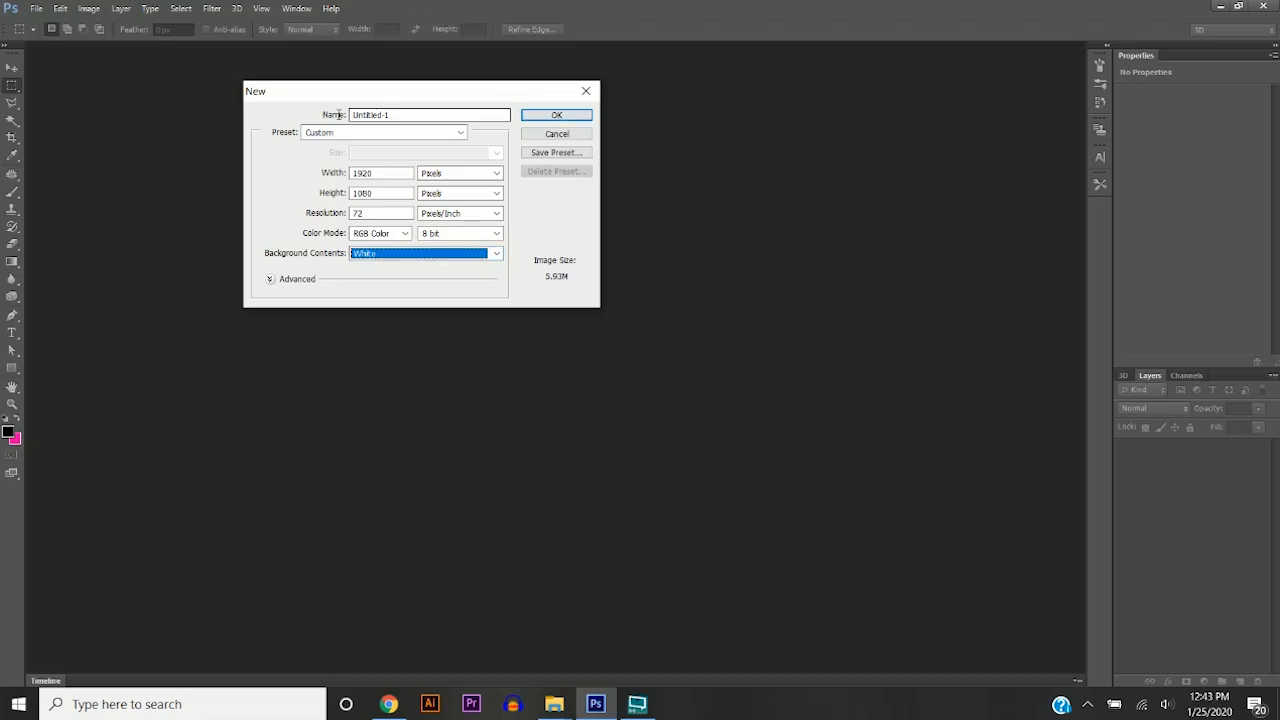
left_click(401, 114)
type("Thumbnails")
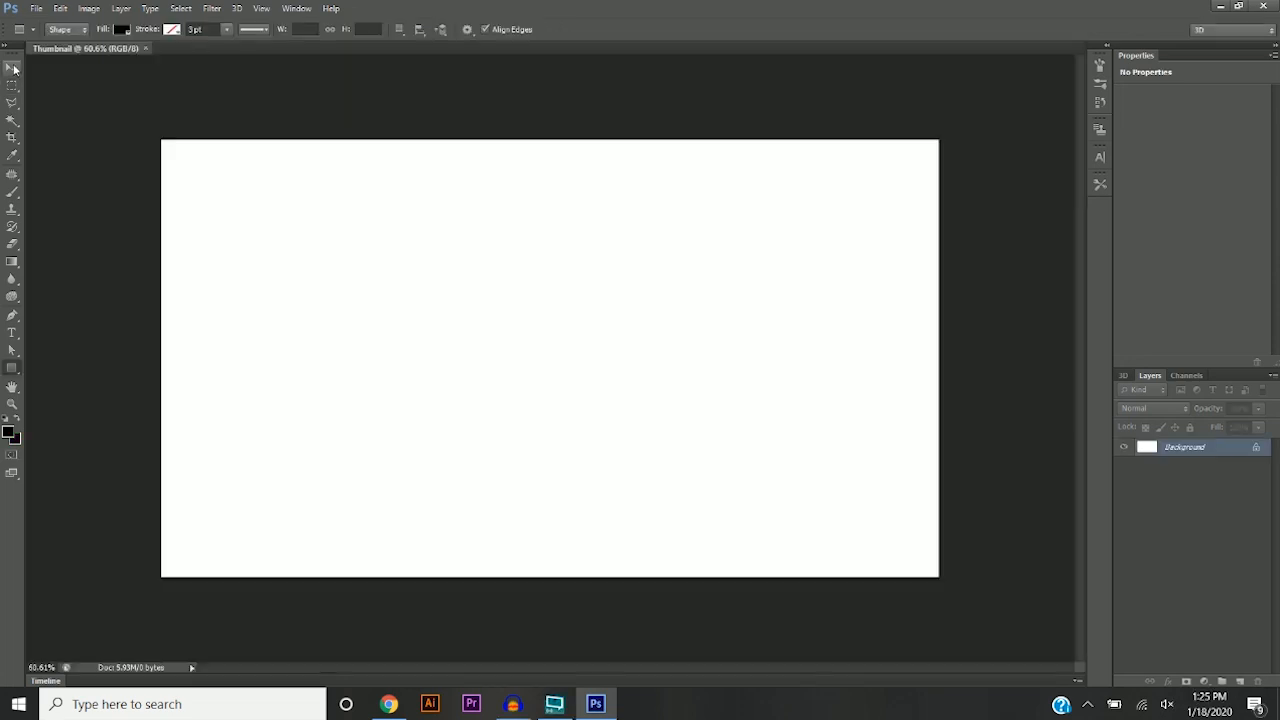
left_click(12, 68)
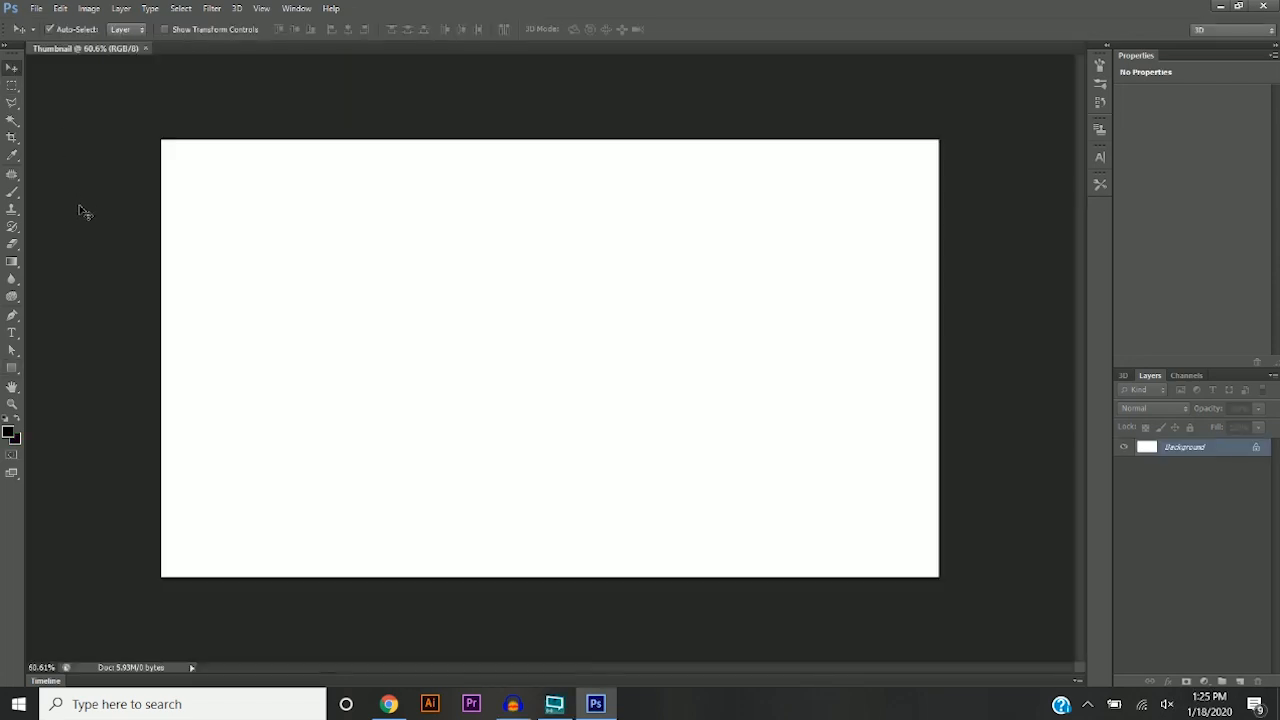
left_click(17, 193)
left_click(78, 158)
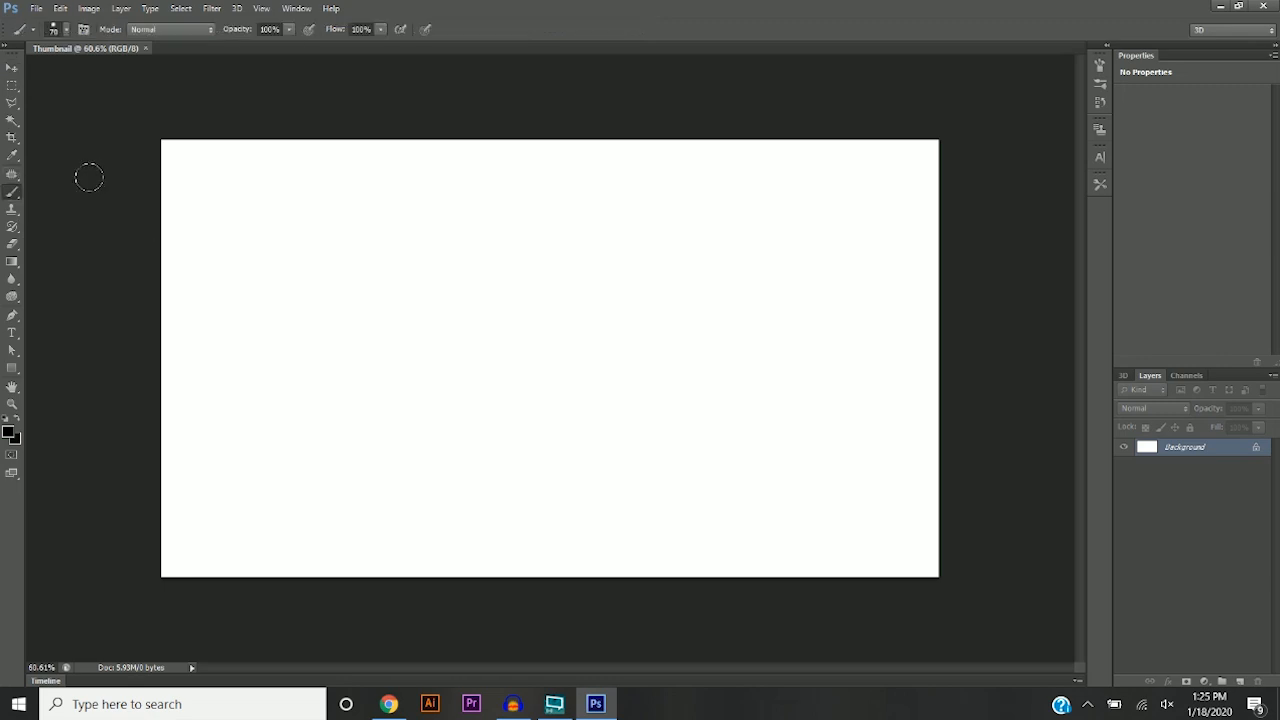
left_click(14, 68)
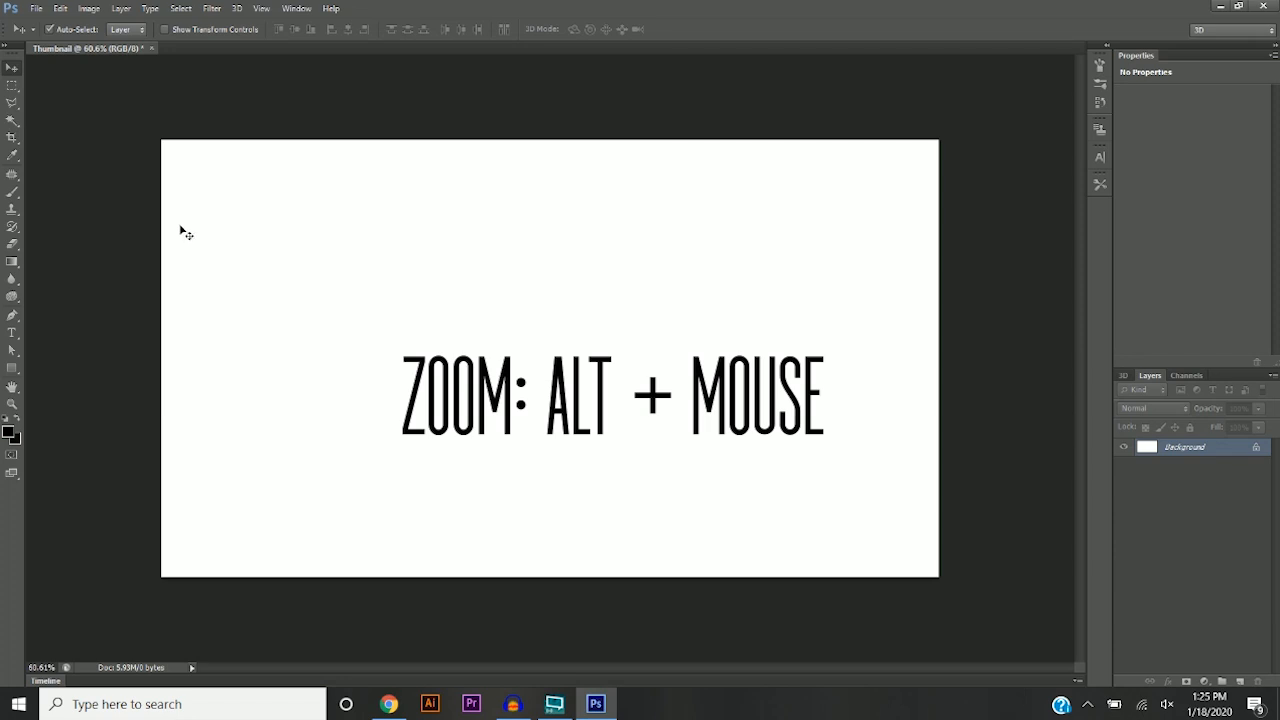
Draw a black rectangle shape about 2028 x 1180 px that covers the whole canvas.
left_click(12, 368)
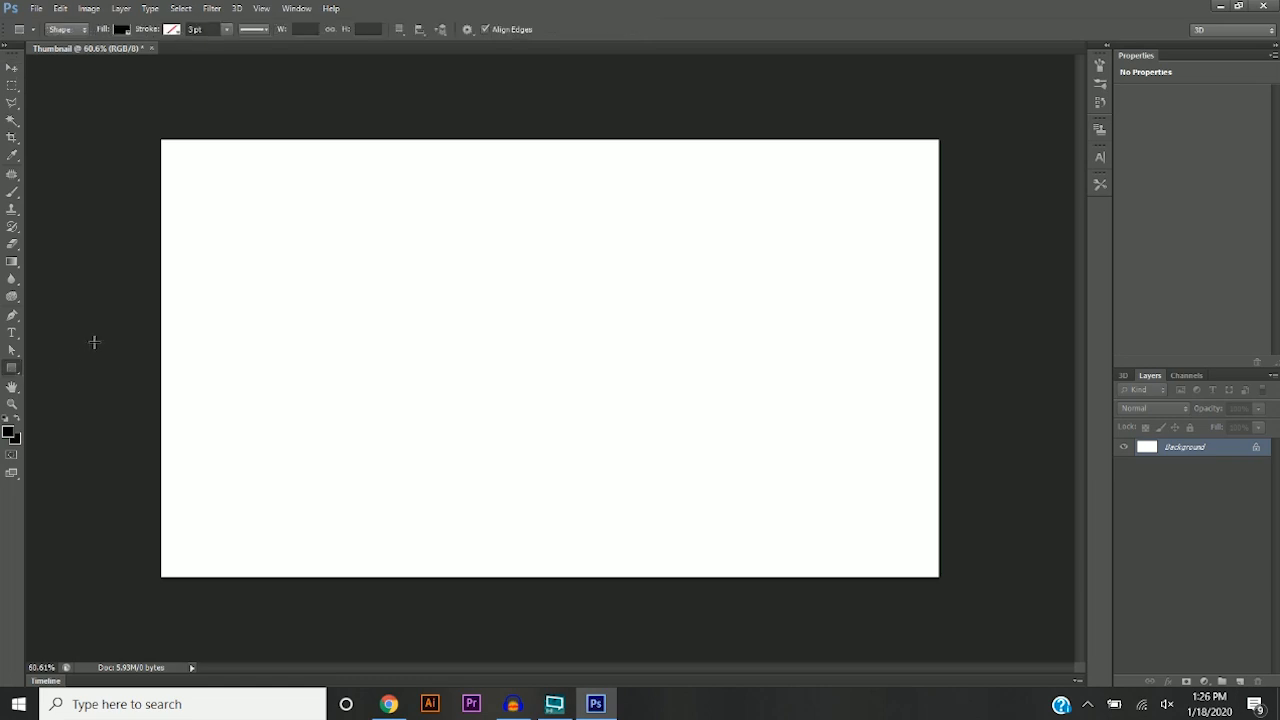
left_click_drag(138, 115, 958, 592)
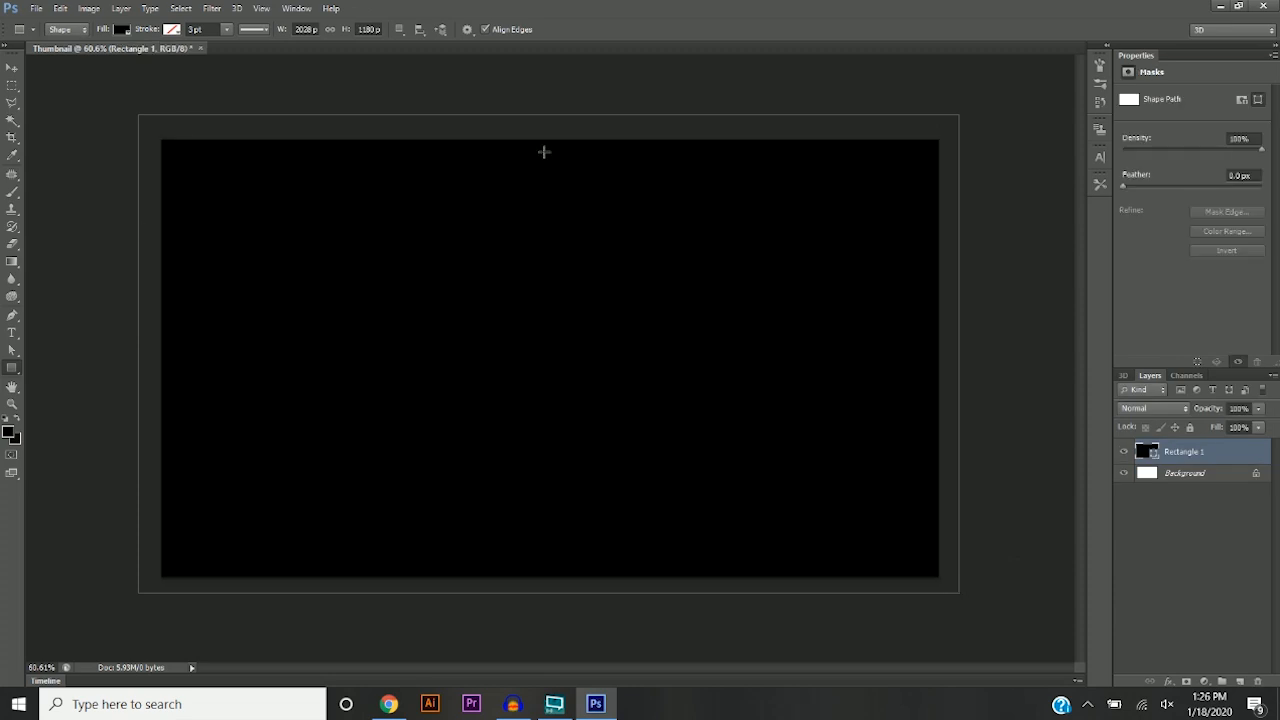
left_click(12, 67)
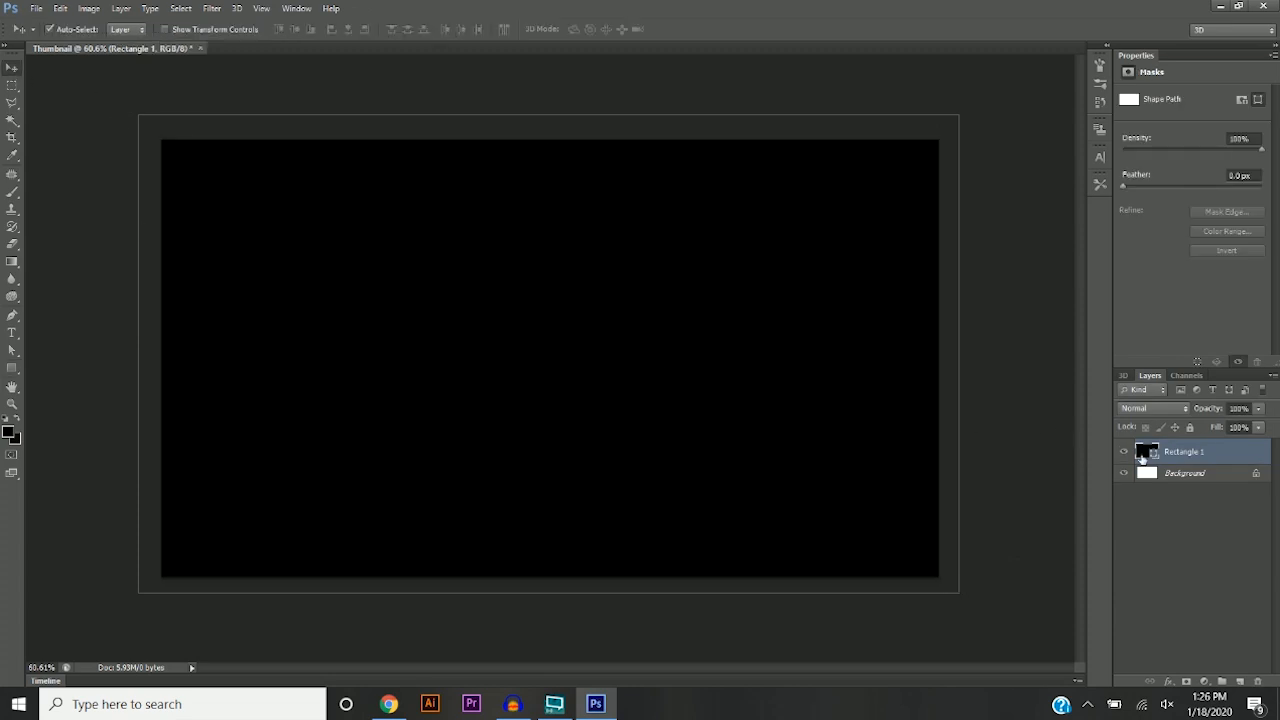
Add a linear Gradient Overlay to the rectangle layer and set its angle to 45 degrees.
right_click(1176, 457)
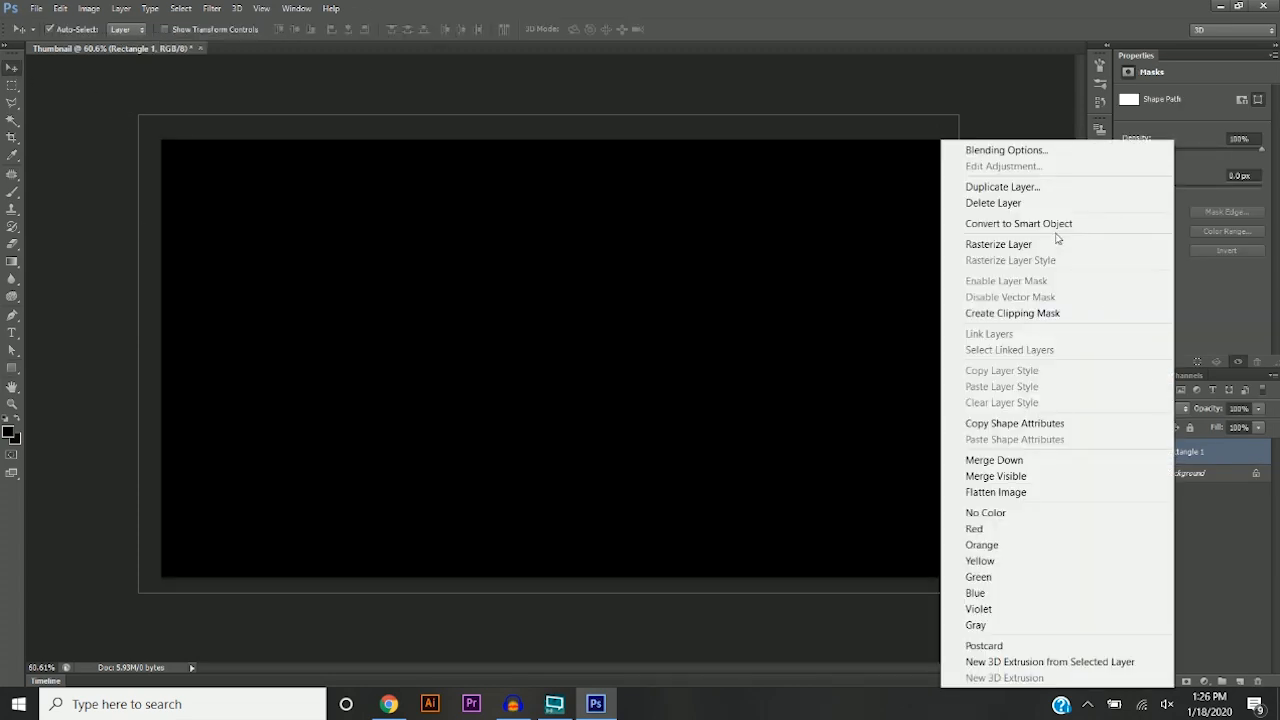
left_click(1019, 152)
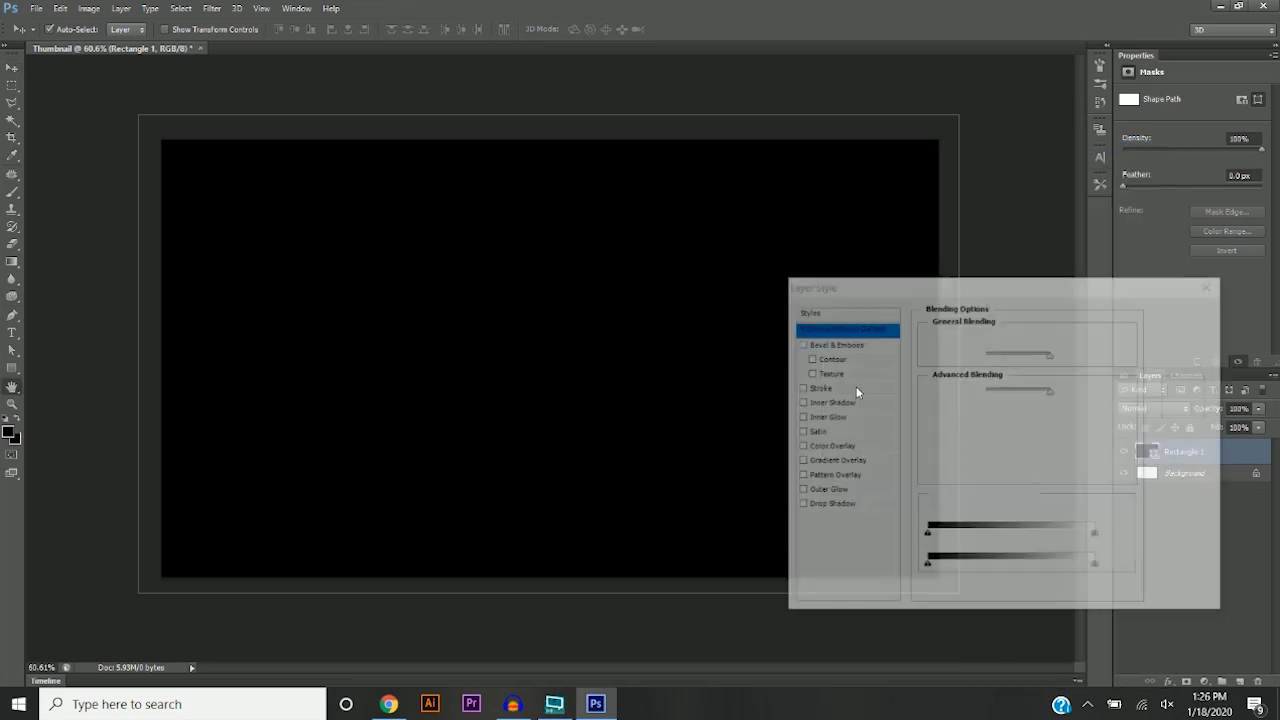
left_click(834, 461)
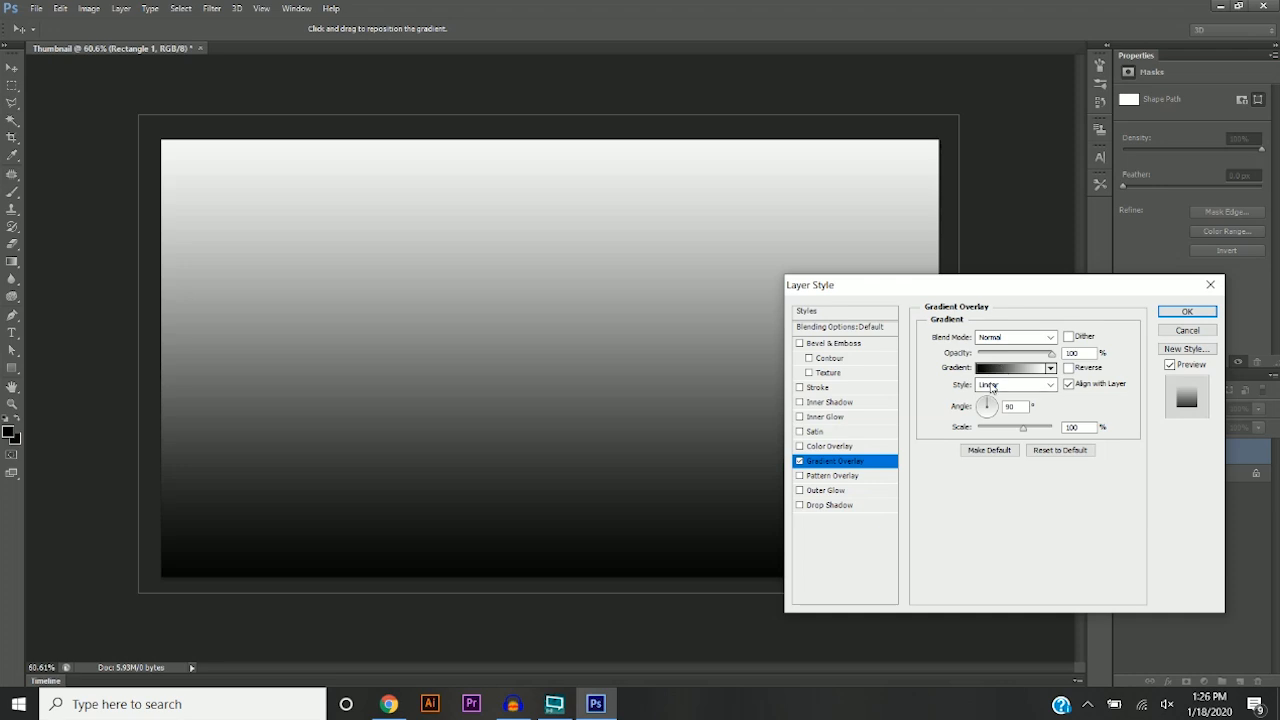
double_click(1010, 407)
type("45")
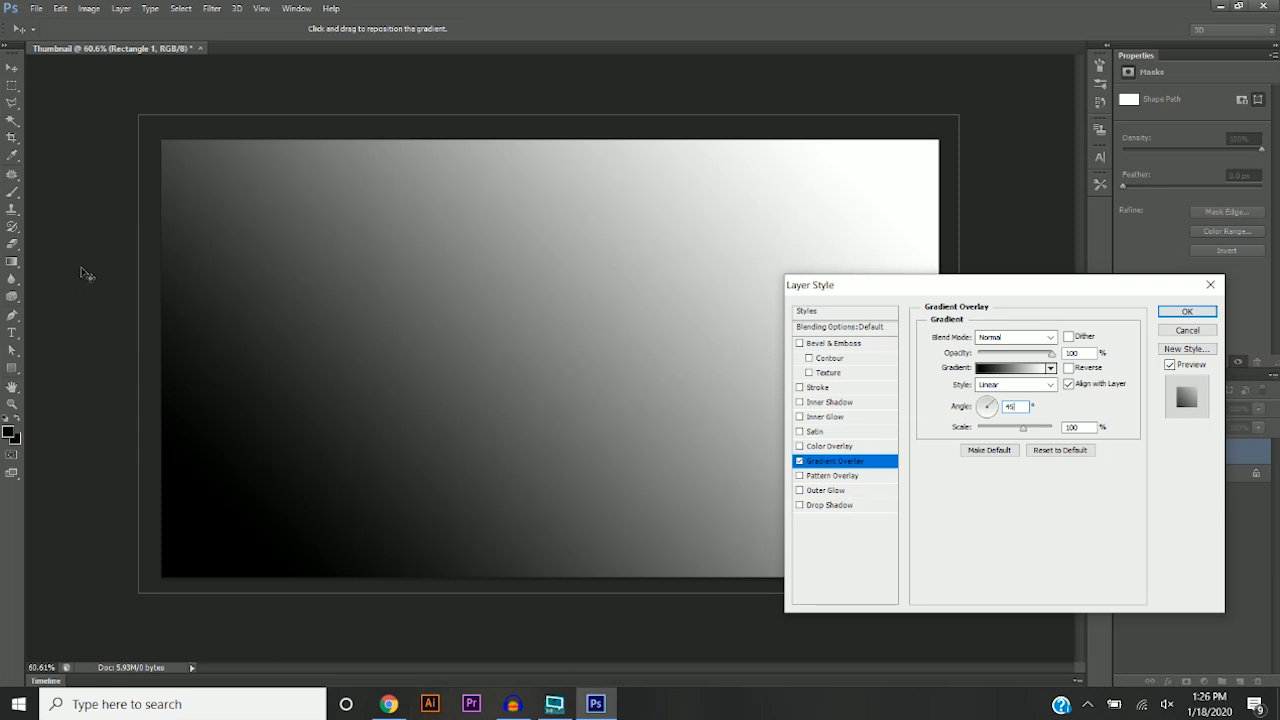
Recolour the overlay gradient's black stop to dark purple, about #600058, and its white stop to bright magenta-purple.
left_click(1013, 368)
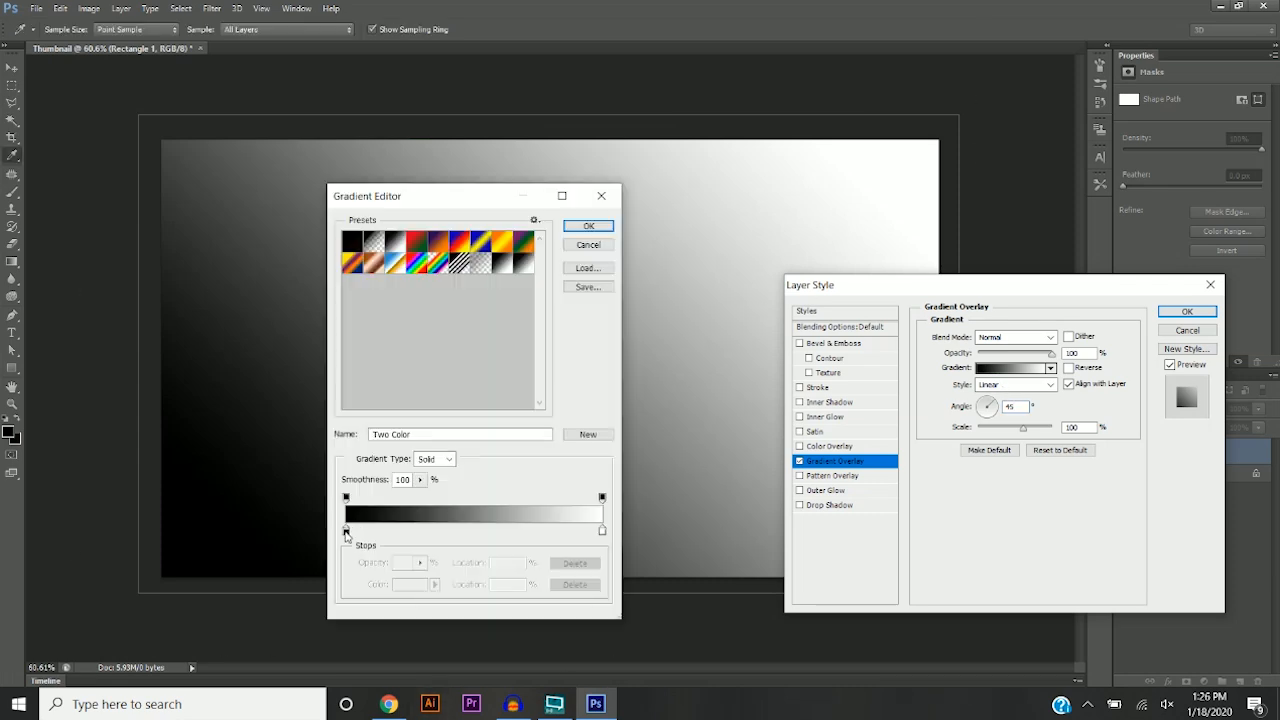
double_click(346, 533)
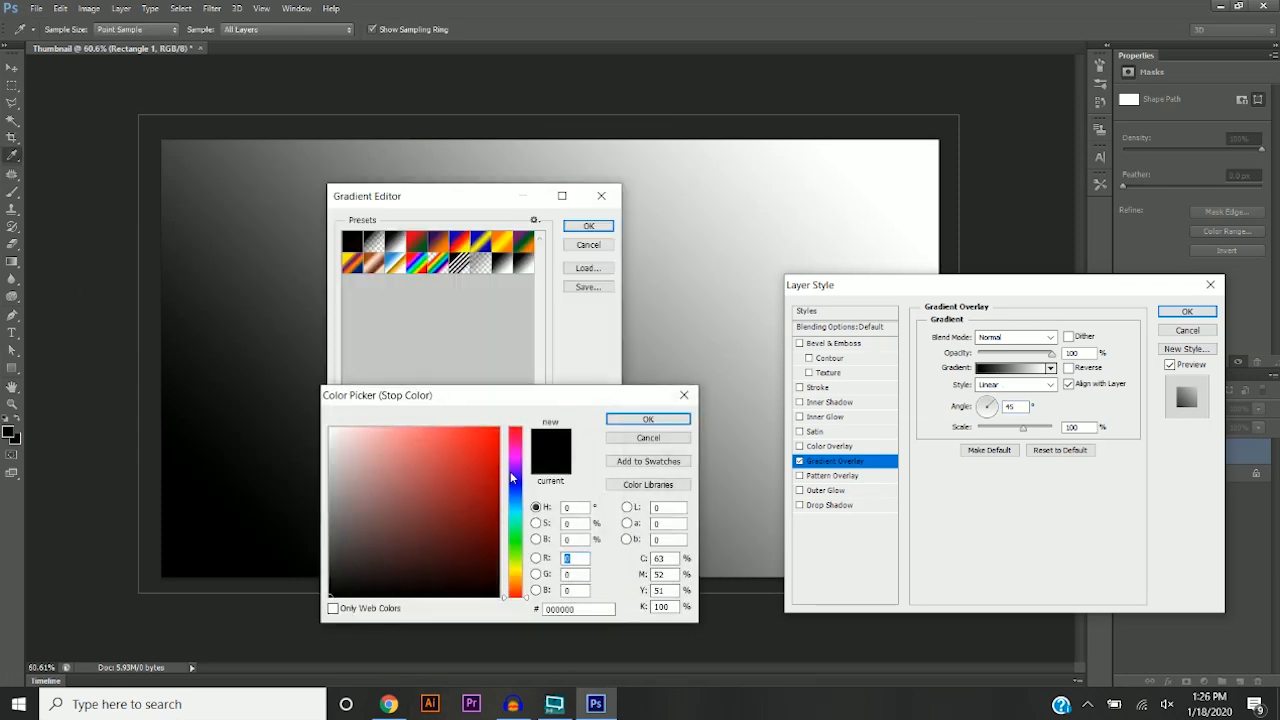
left_click(517, 456)
left_click(499, 497)
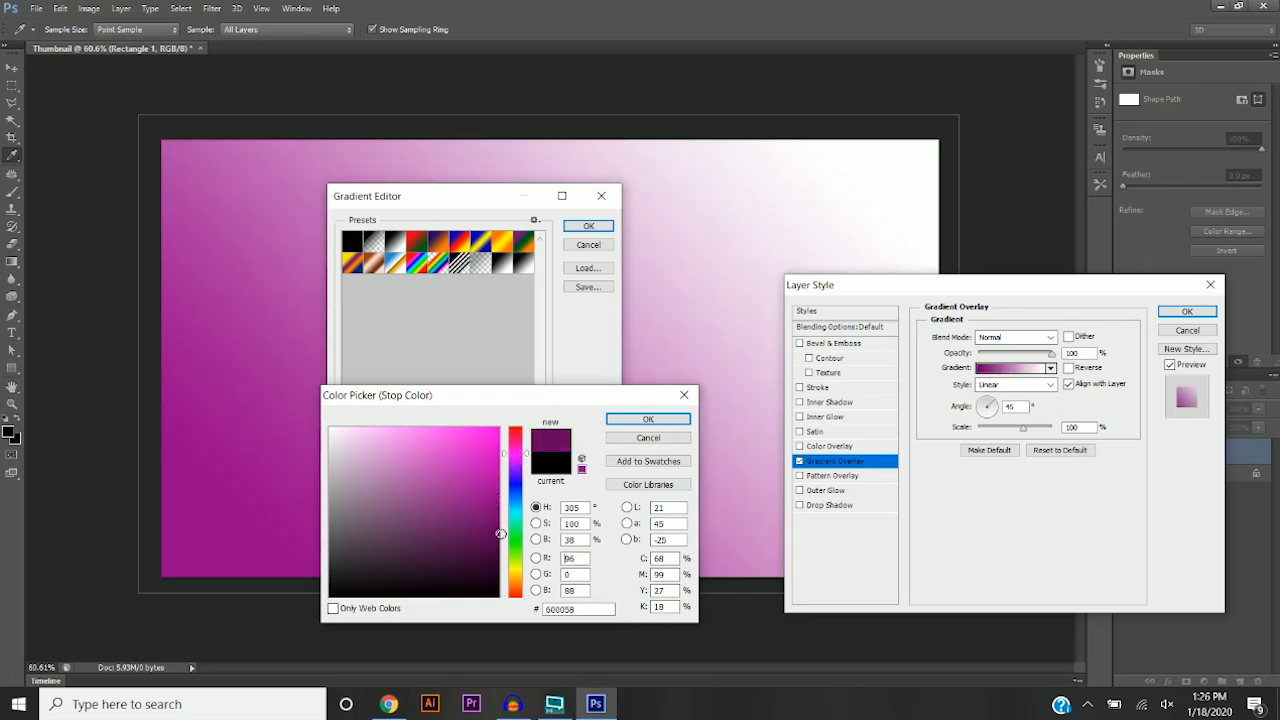
left_click(499, 533)
left_click(631, 422)
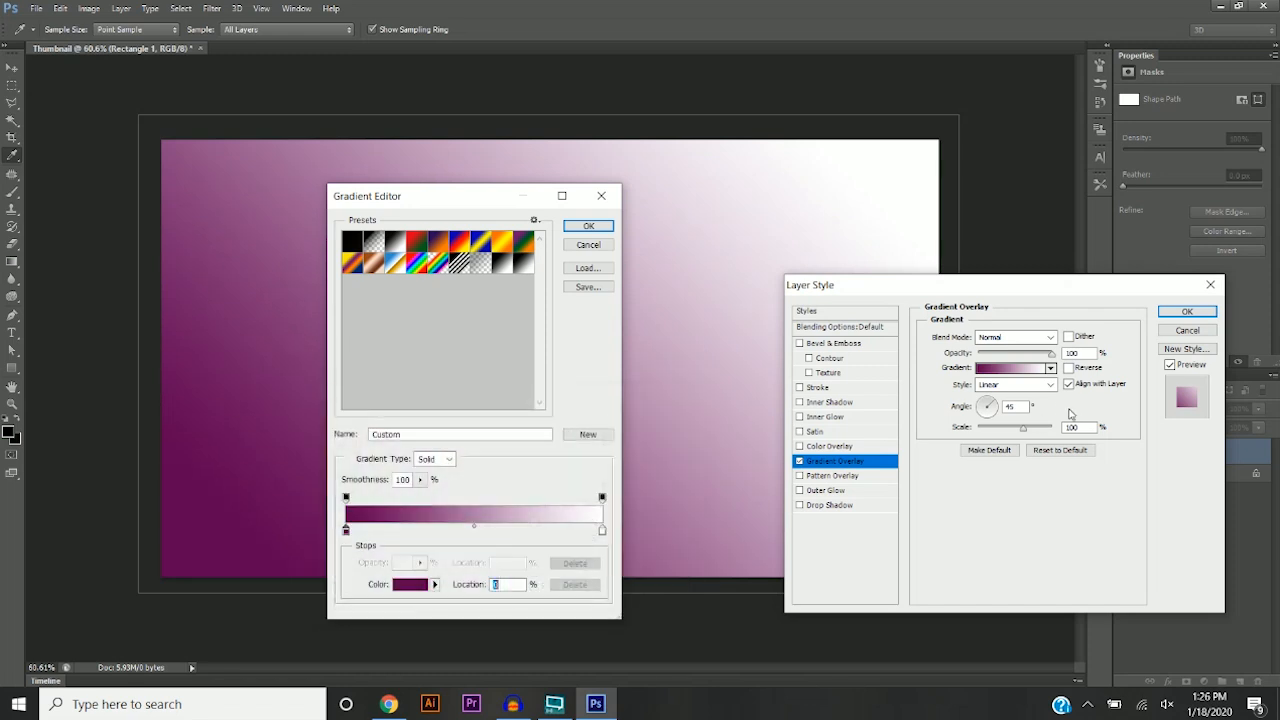
double_click(602, 531)
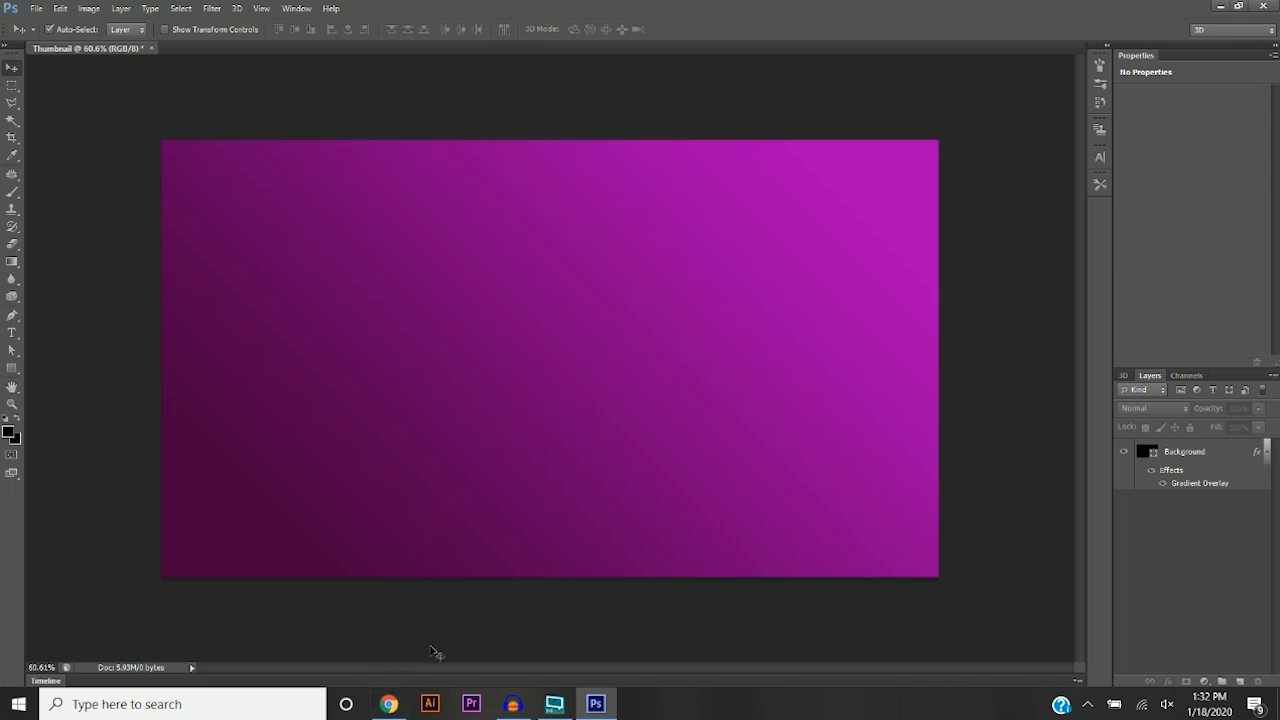
Switch to Chrome and filter the grunge texture image search to Large images.
left_click(389, 704)
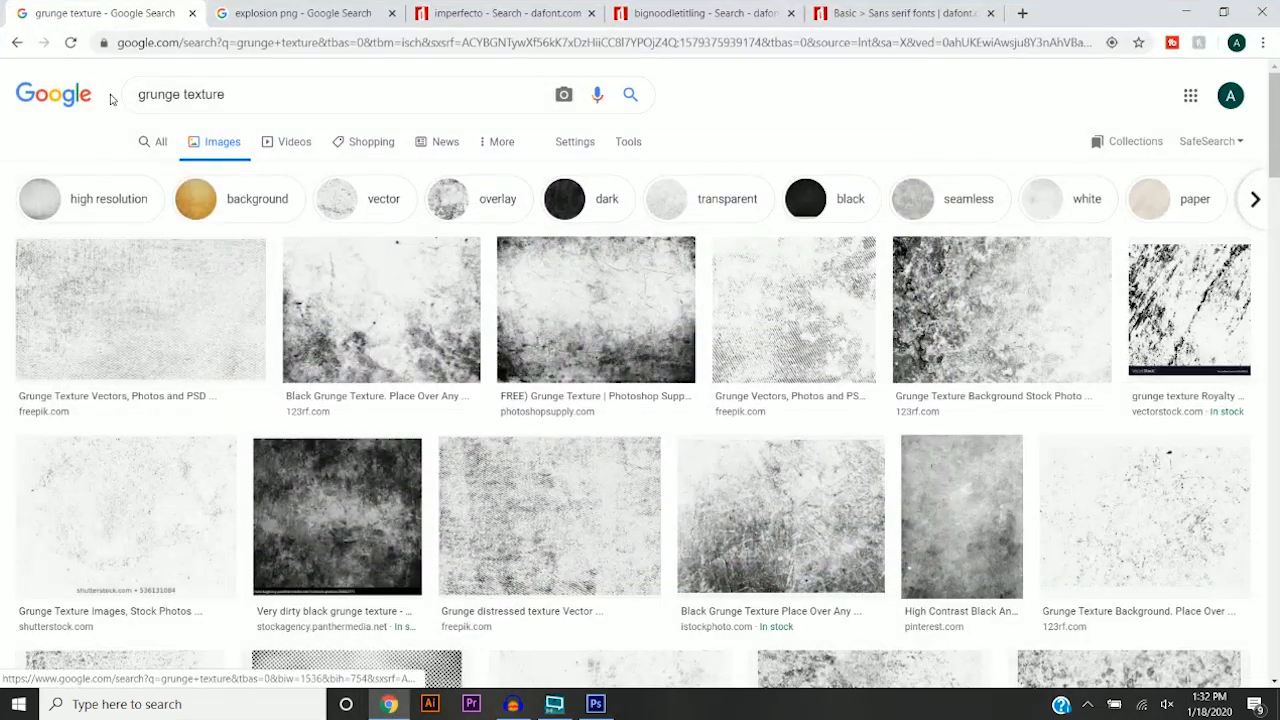
left_click(634, 146)
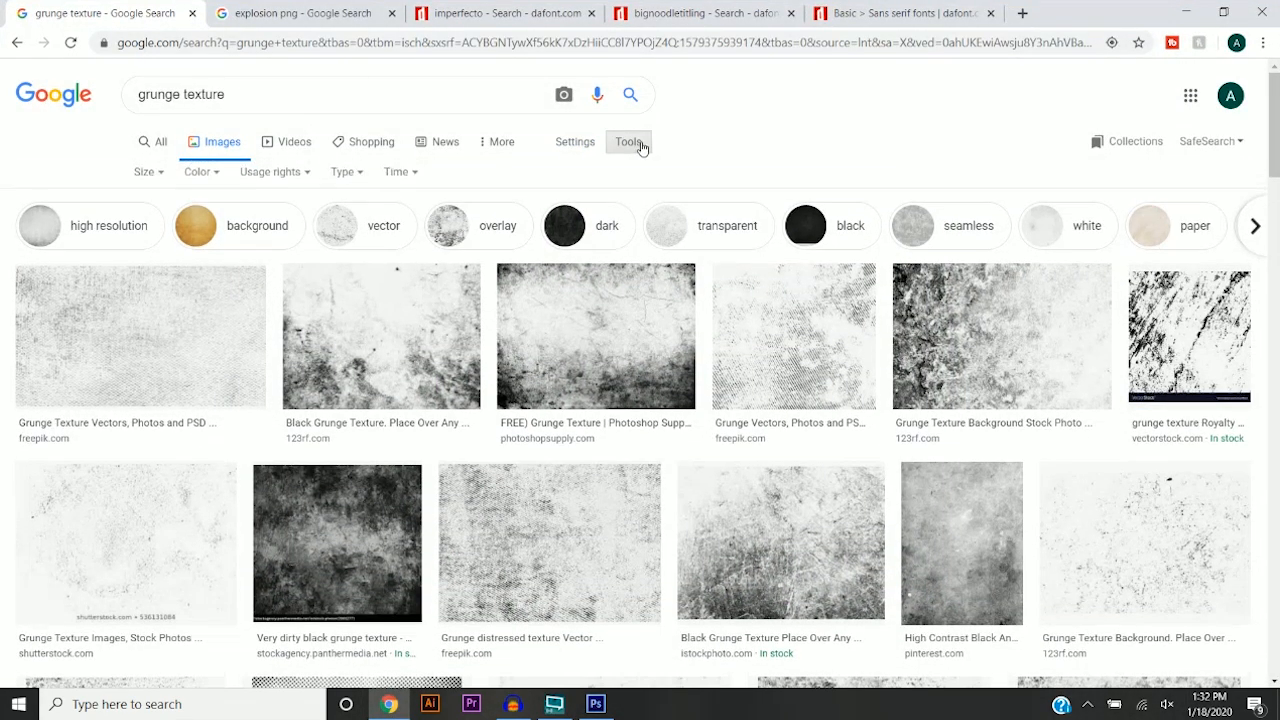
left_click(150, 174)
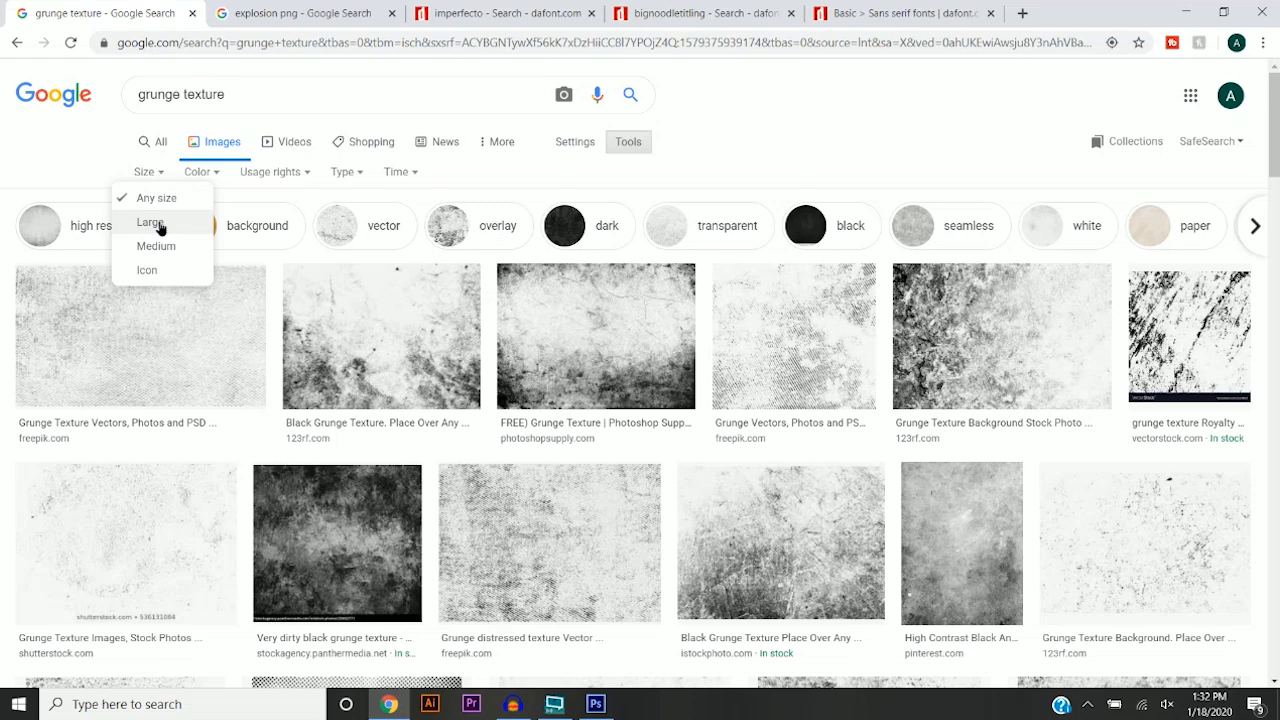
left_click(157, 226)
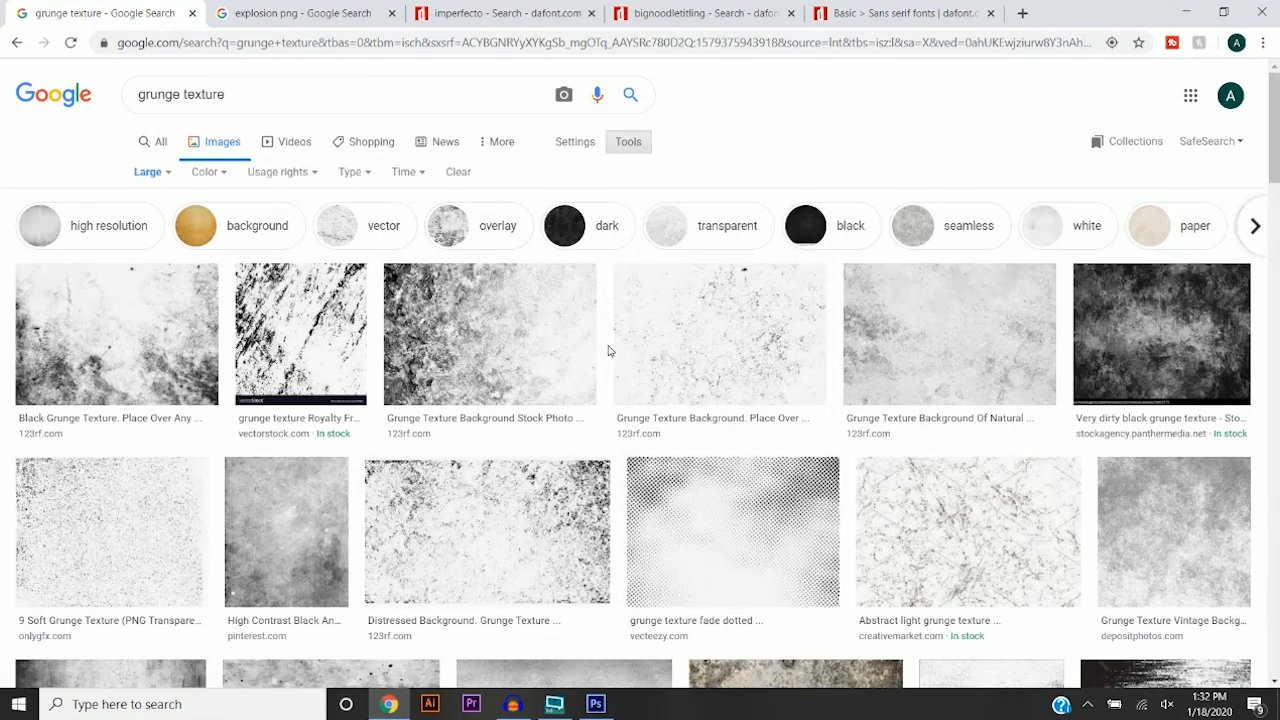
Choose the dark streaked Texture X image in the results and open its source website.
scroll(614, 351, "down", 5)
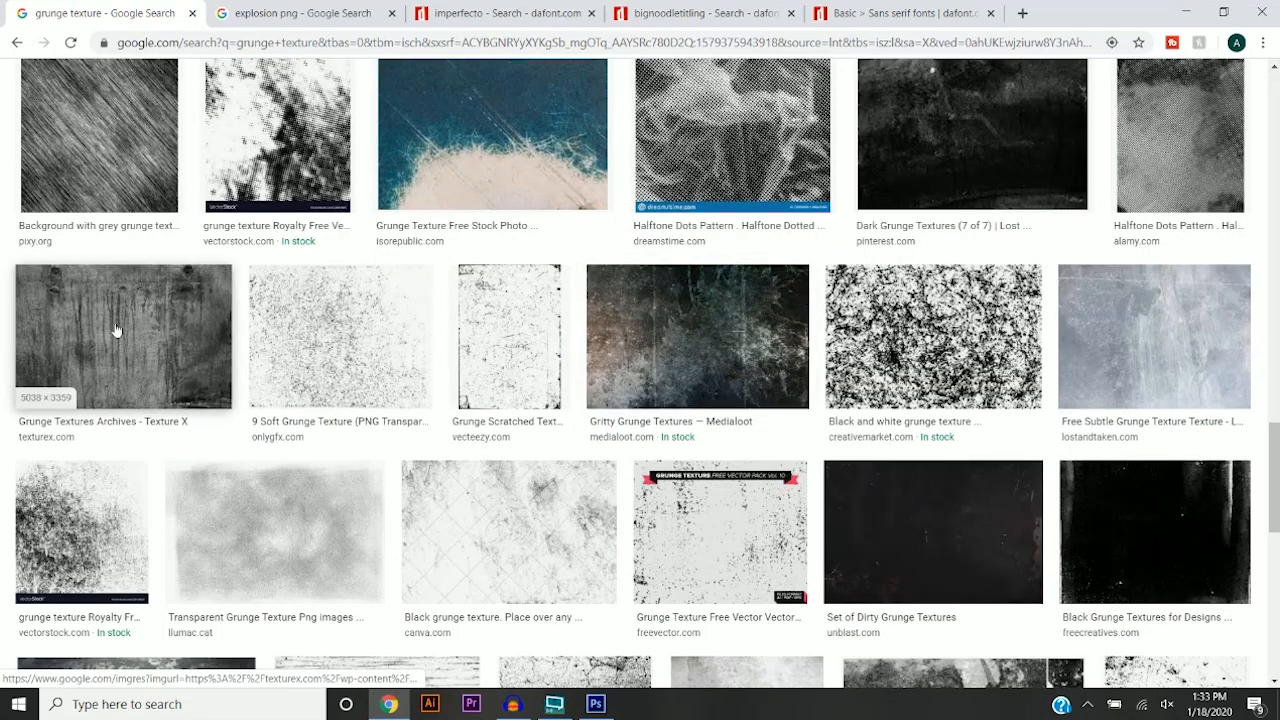
left_click(75, 339)
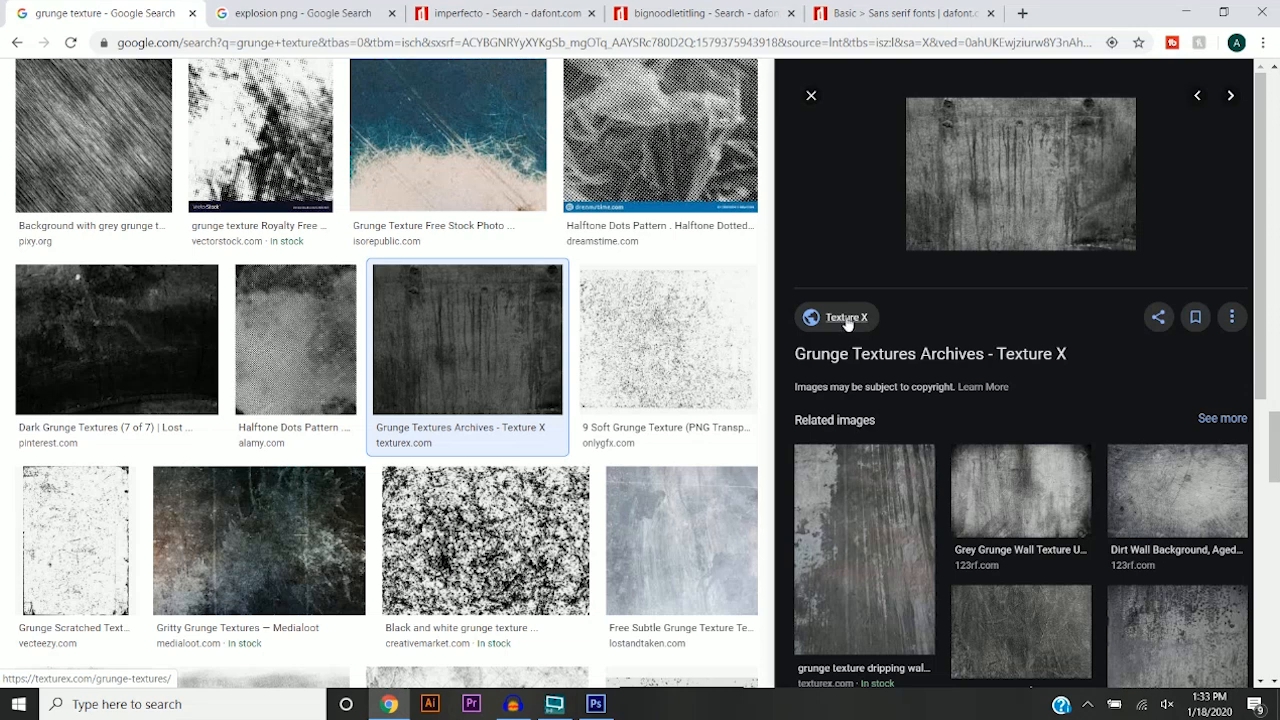
right_click(998, 186)
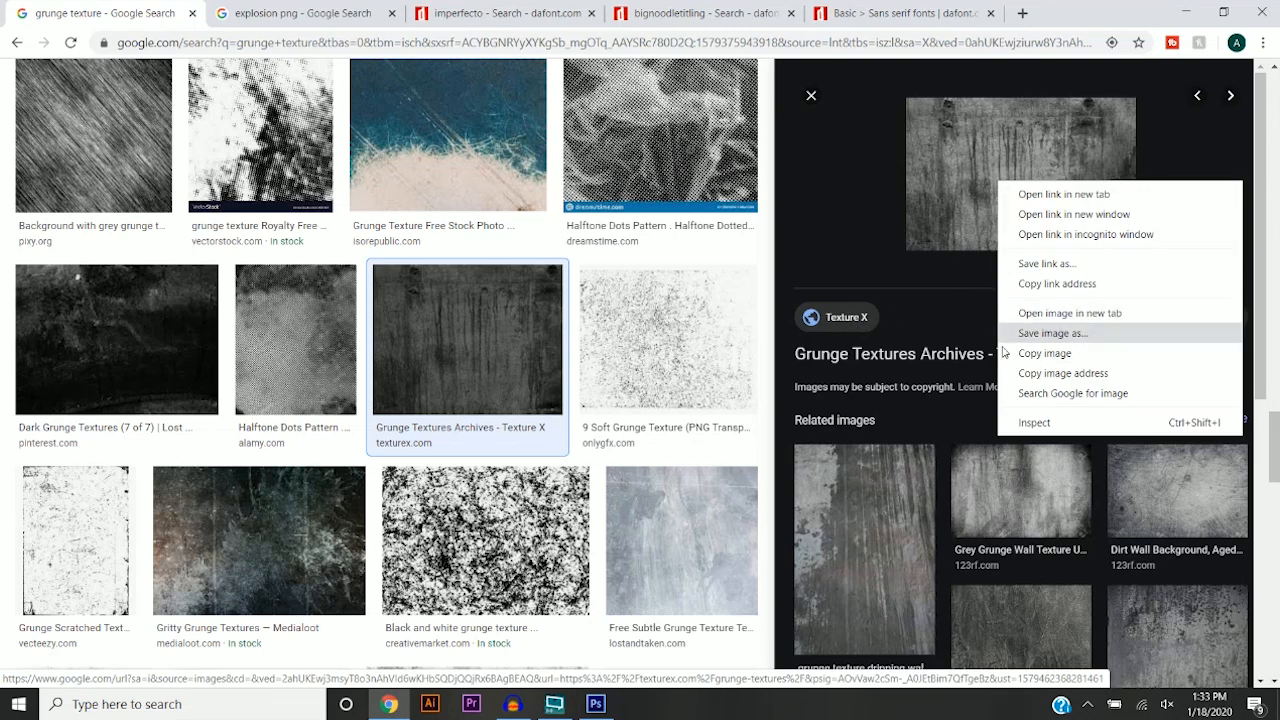
left_click(831, 325)
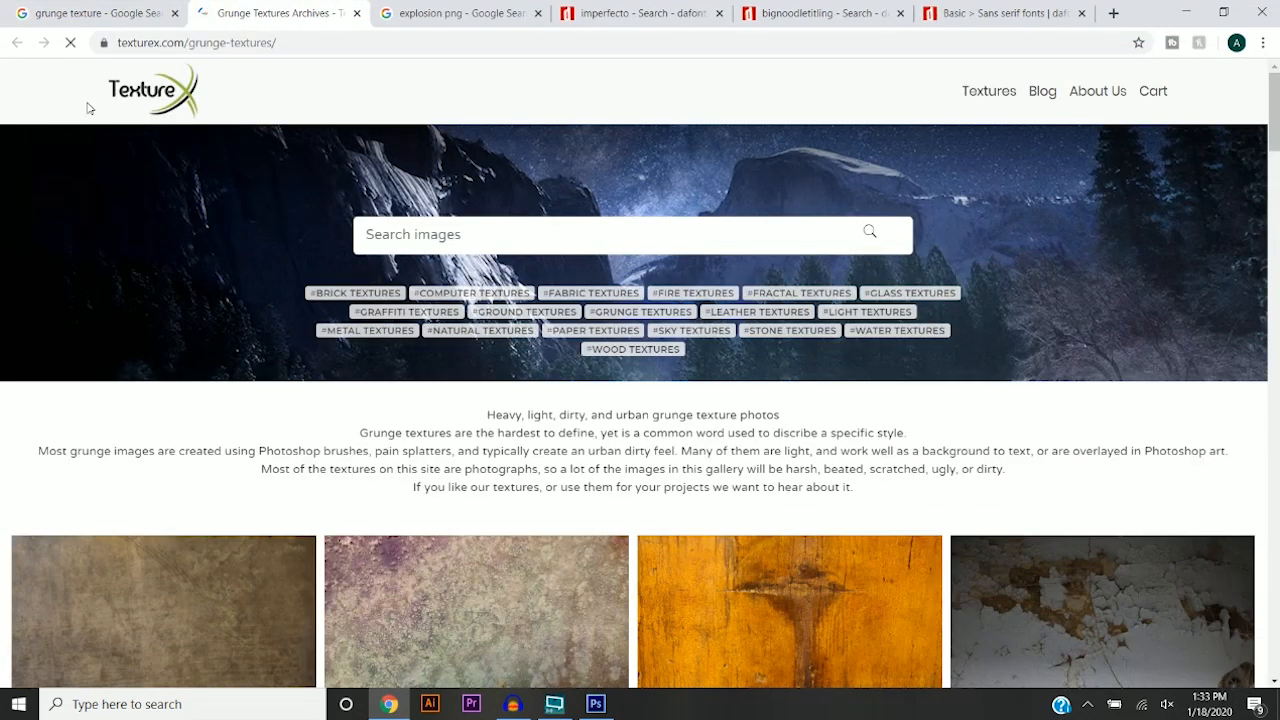
Open the dark grunge texture old rough black old dirt photo on Texture X and download it at Full Size.
scroll(383, 337, "down", 7)
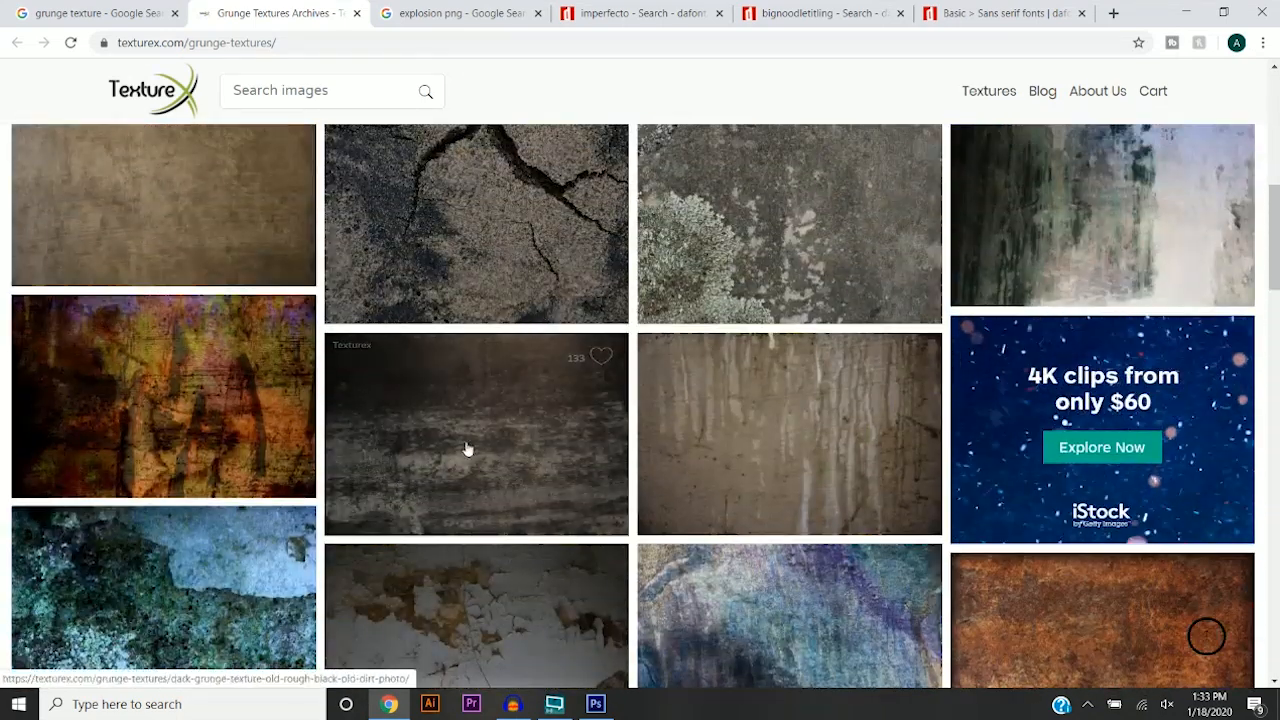
left_click(465, 446)
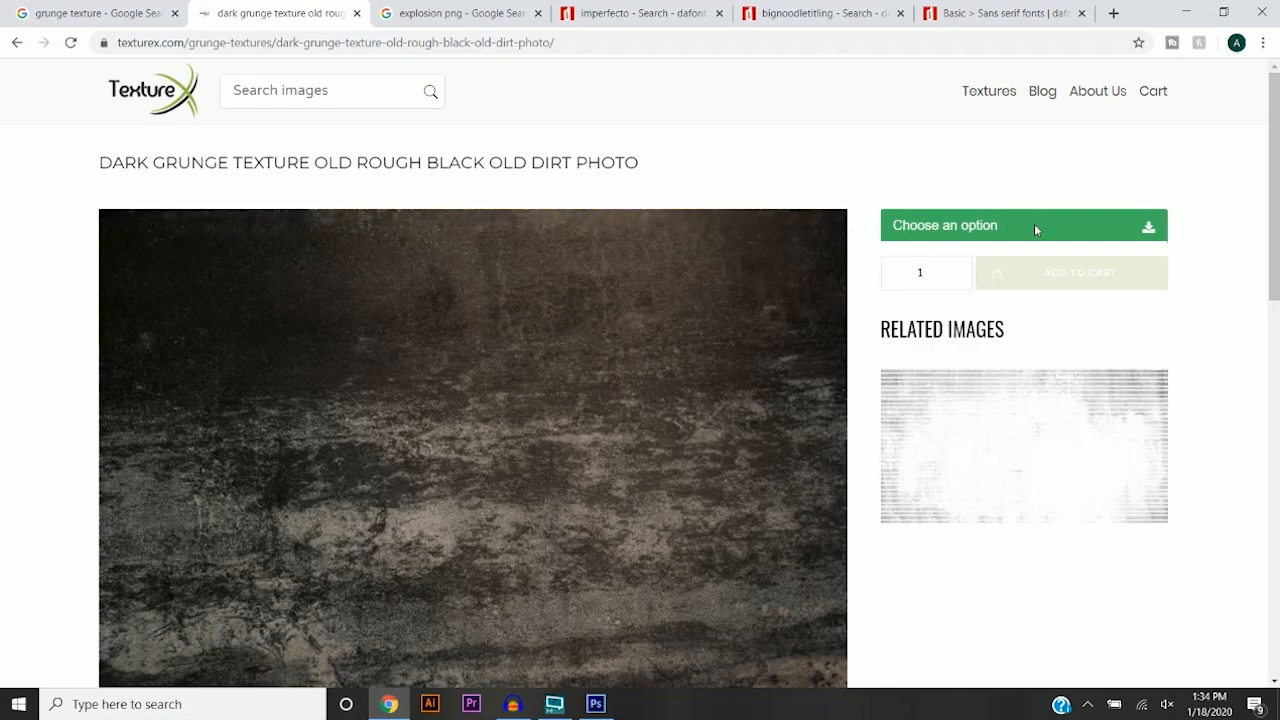
left_click(1035, 227)
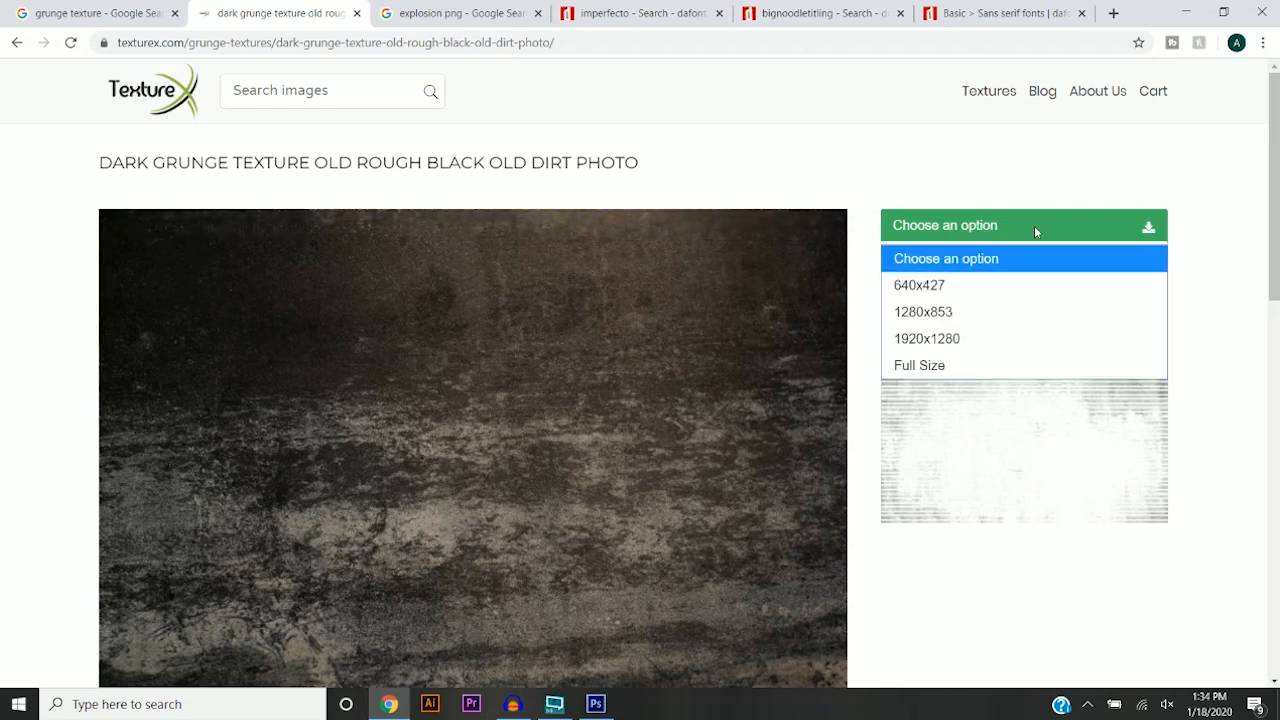
left_click(930, 368)
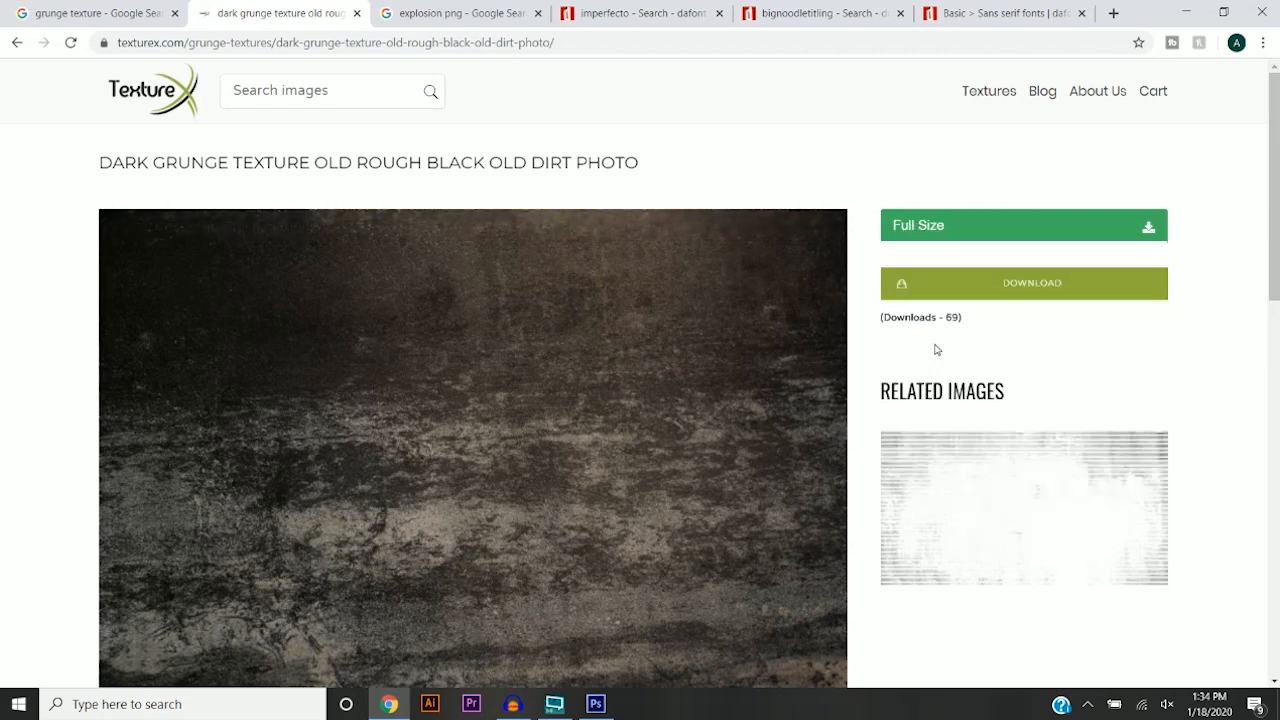
left_click(997, 289)
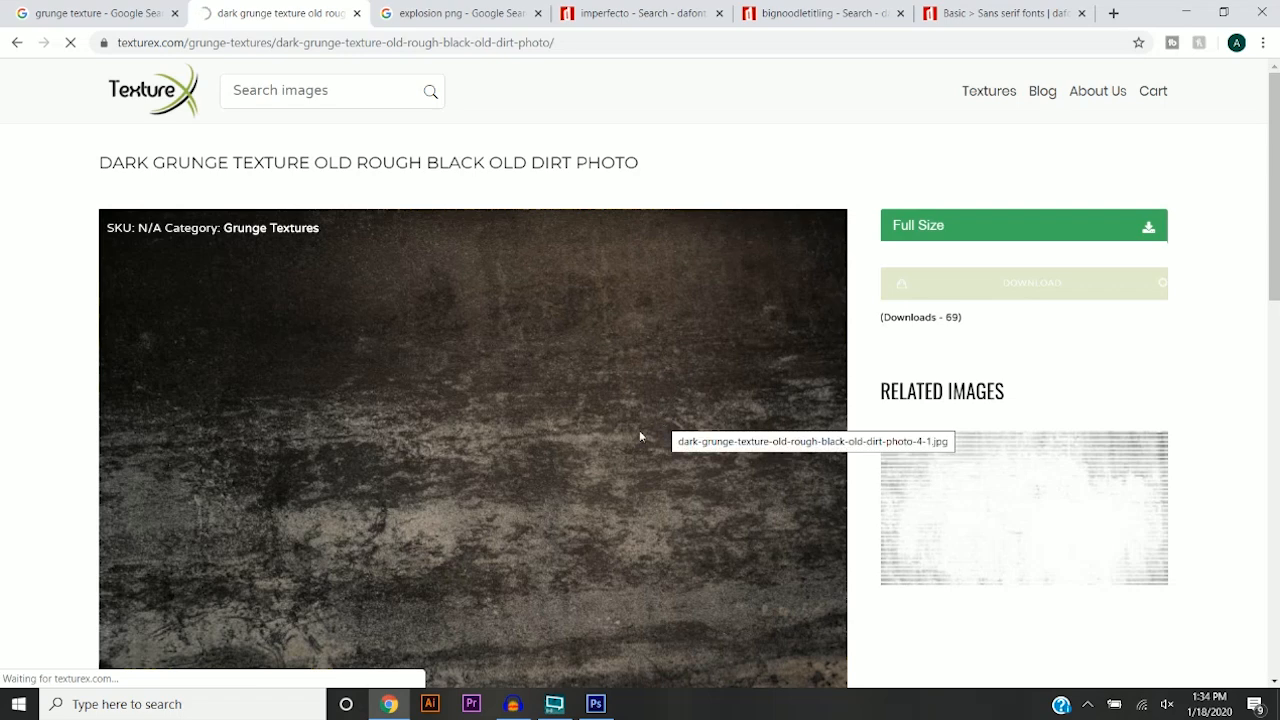
Show the downloaded dark grunge texture in its folder, move the file from Downloads to the desktop, and close the folder.
left_click(171, 672)
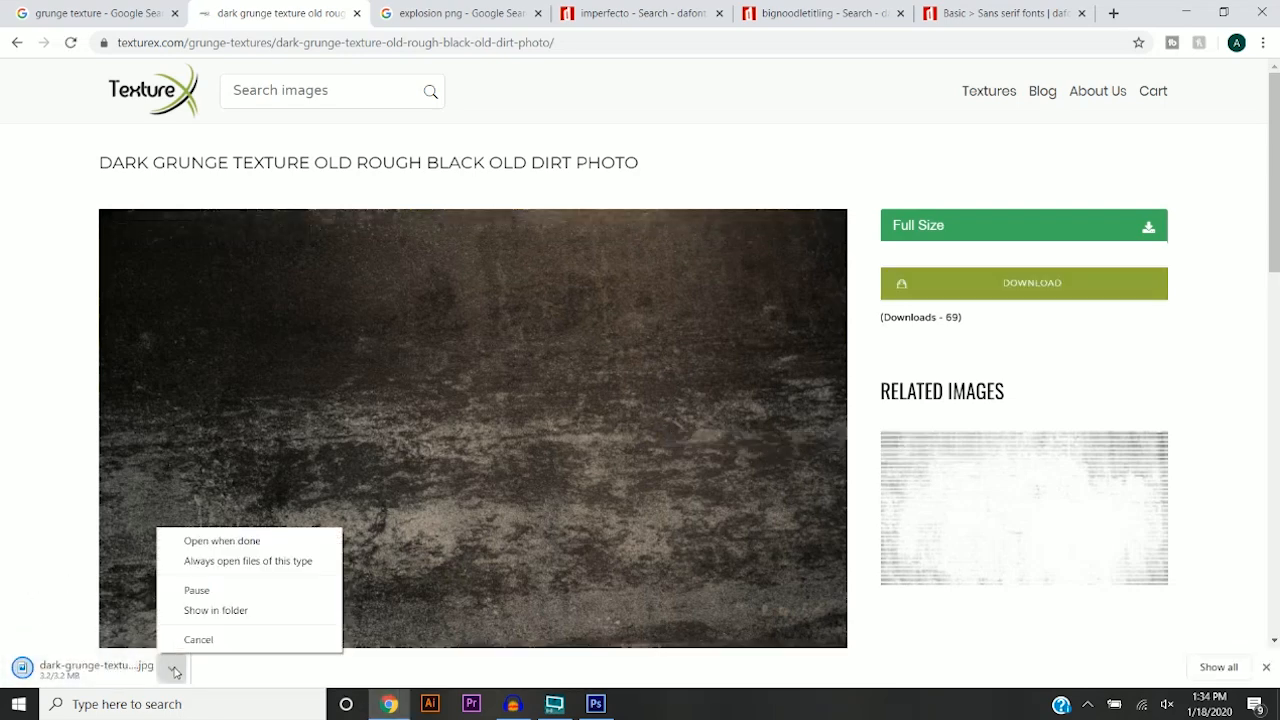
left_click(199, 612)
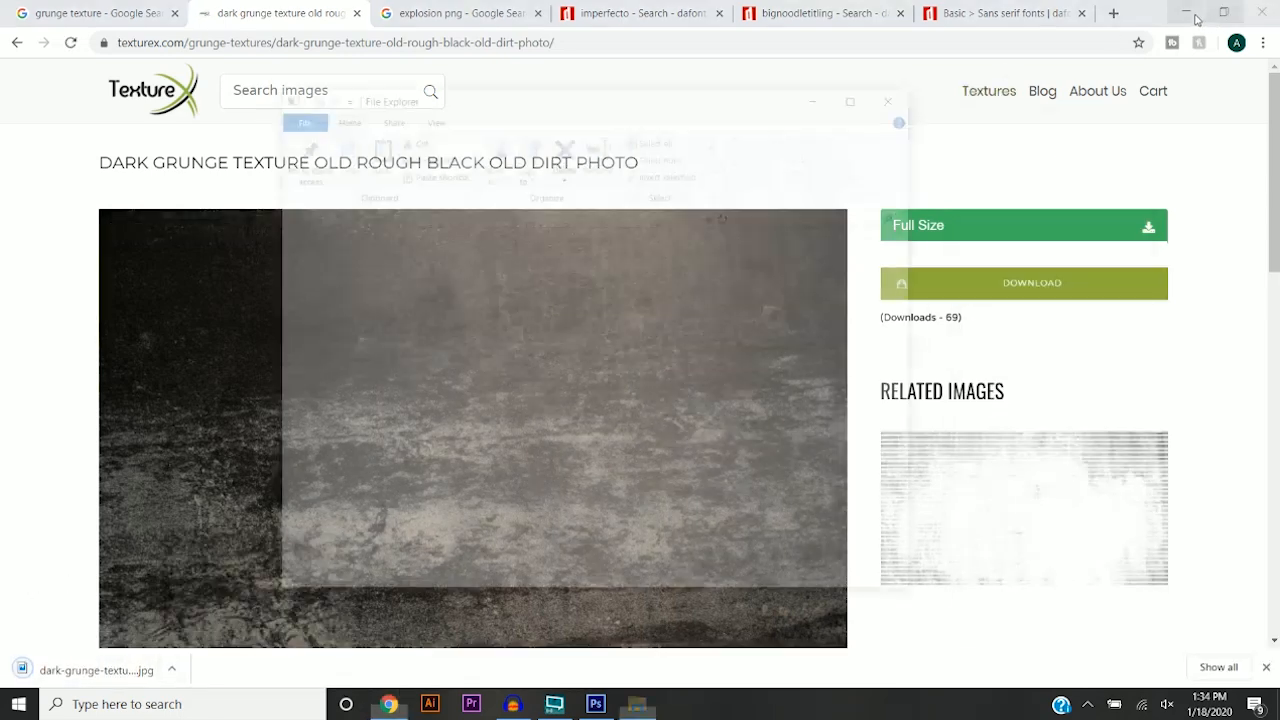
left_click(1186, 12)
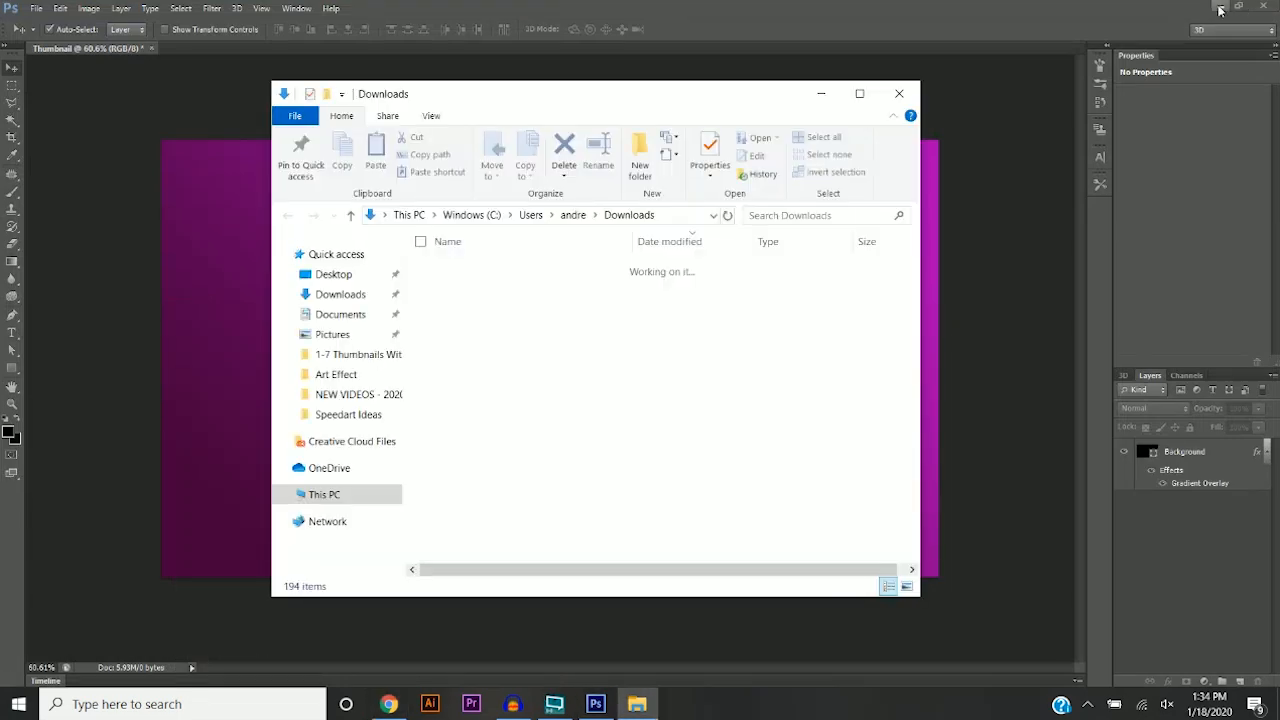
left_click(1220, 8)
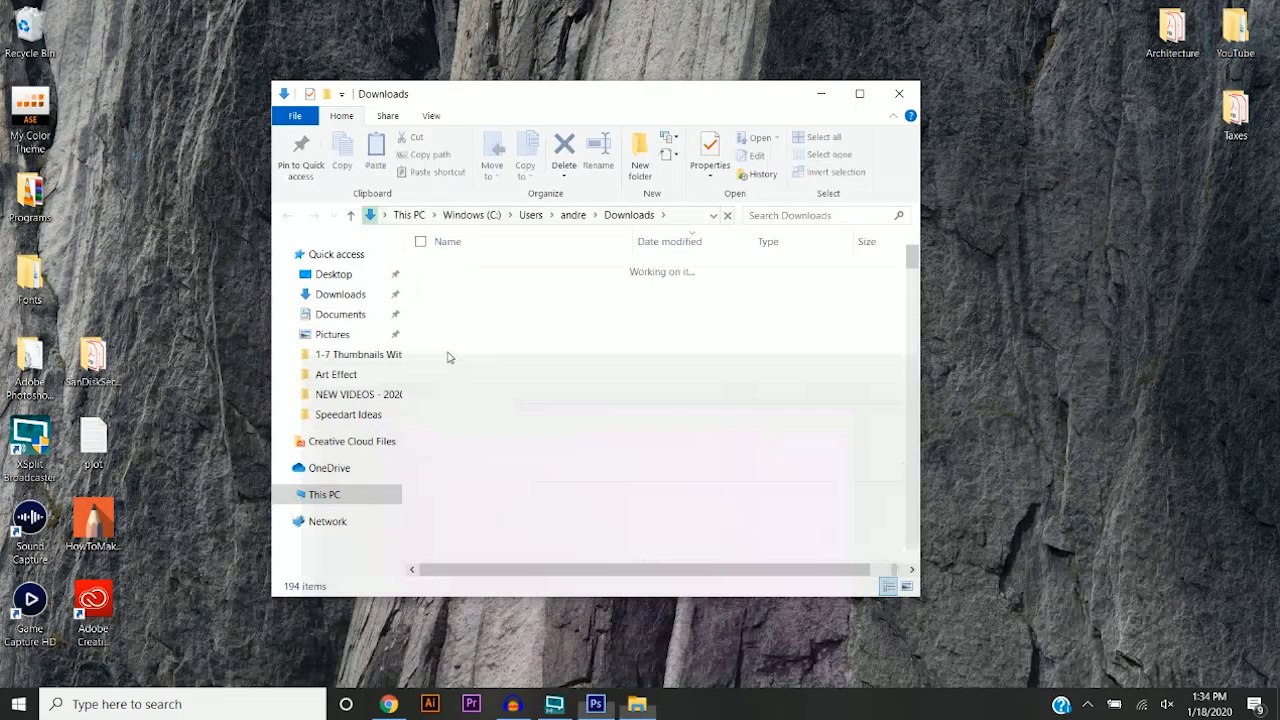
left_click_drag(503, 287, 1051, 222)
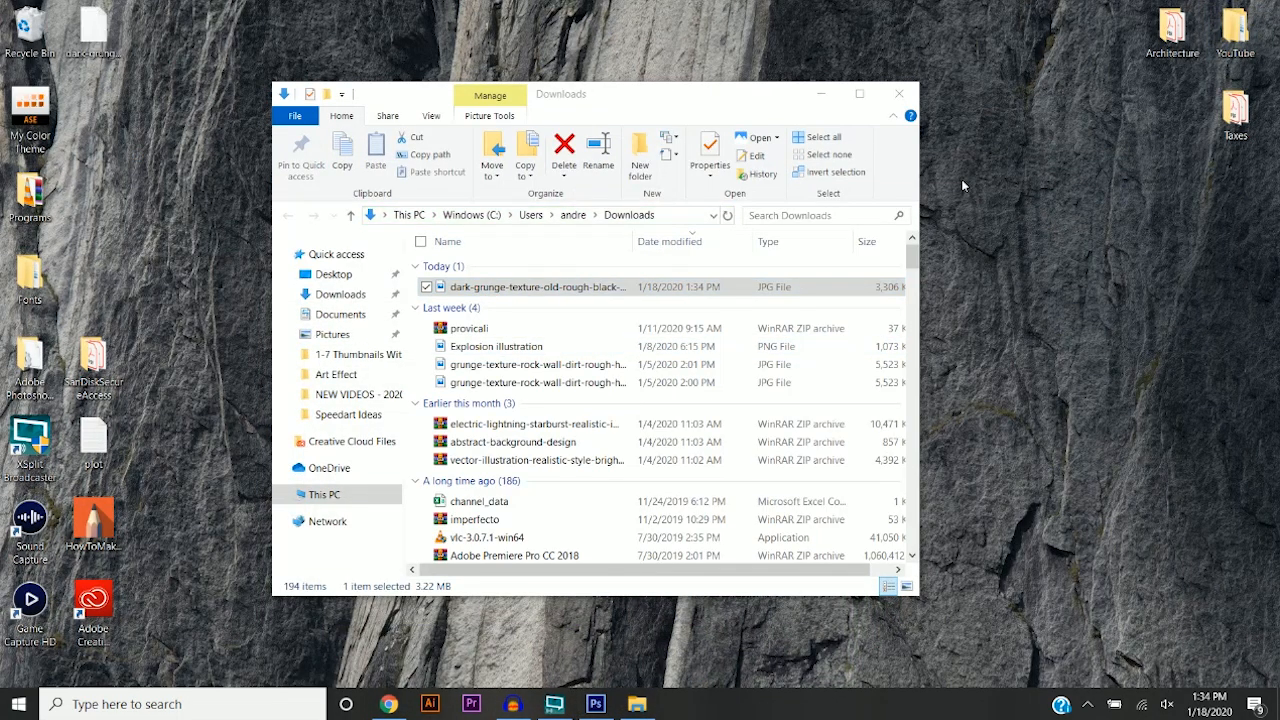
left_click(899, 94)
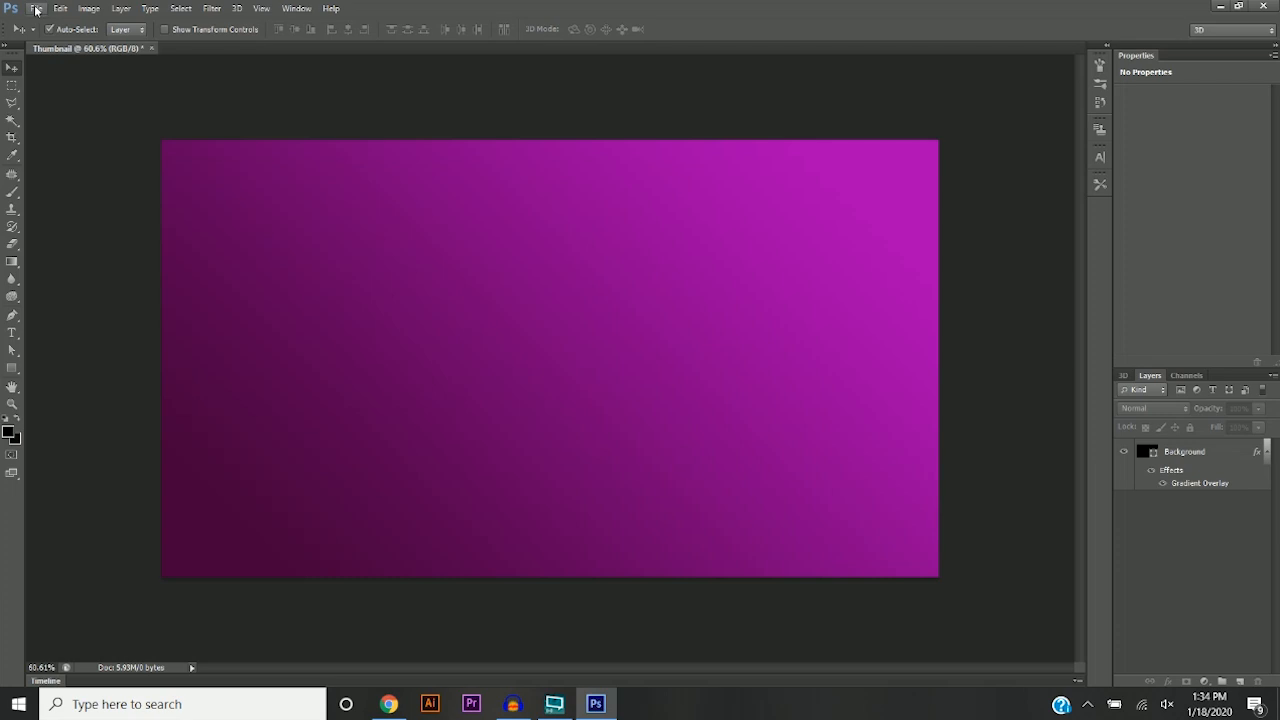
Place the dark-grunge-texture-wallpaper image from the 1-7 Thumbnails With Photoshop folder into the Thumbnail document.
left_click(36, 10)
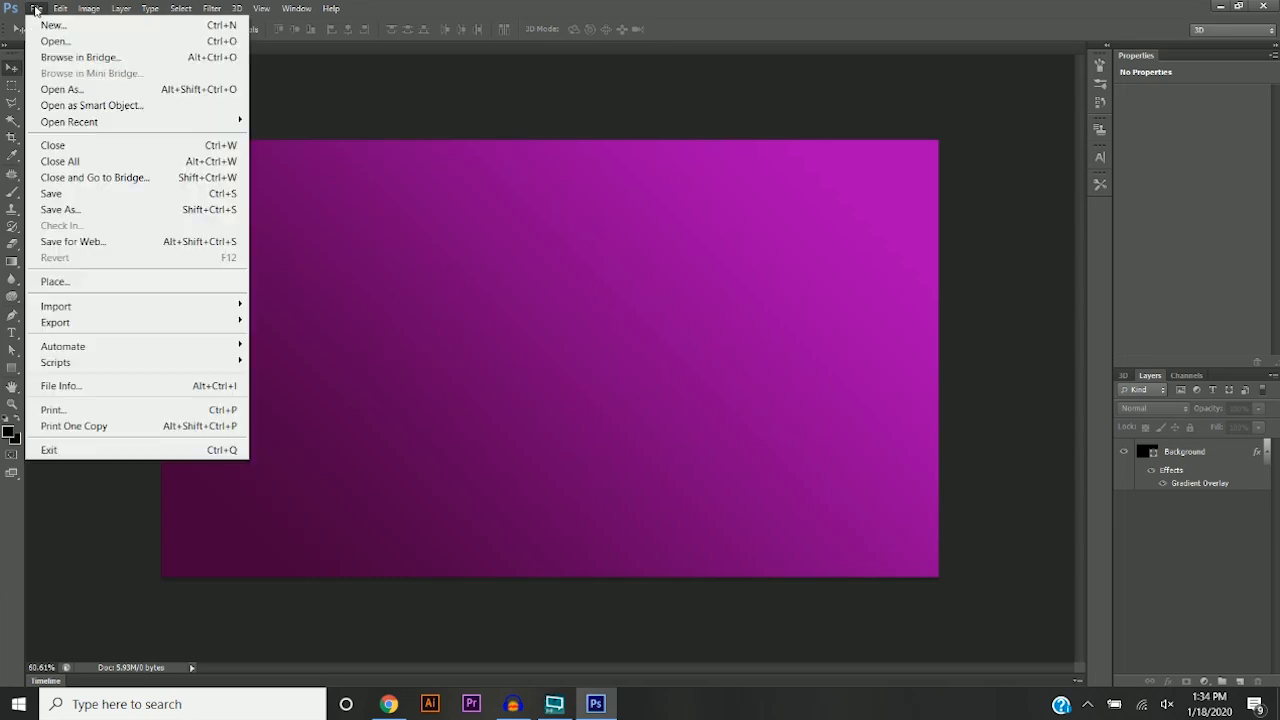
left_click(58, 281)
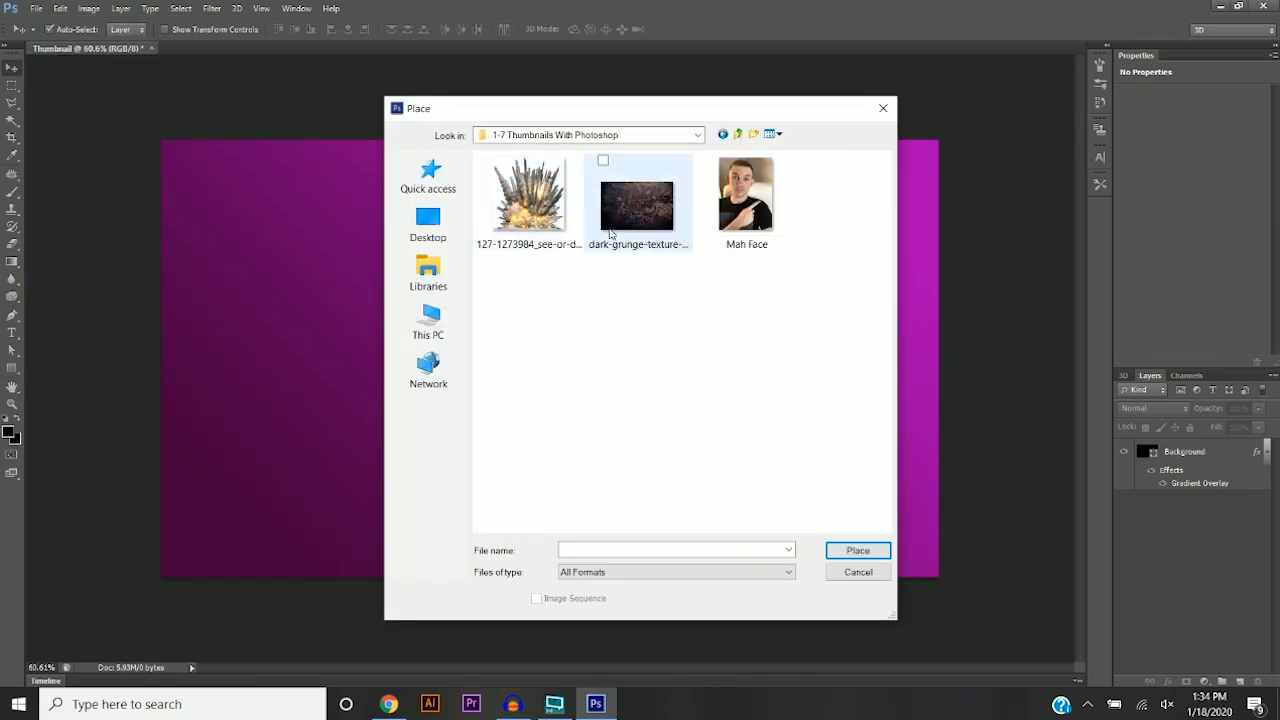
left_click(637, 208)
left_click(858, 552)
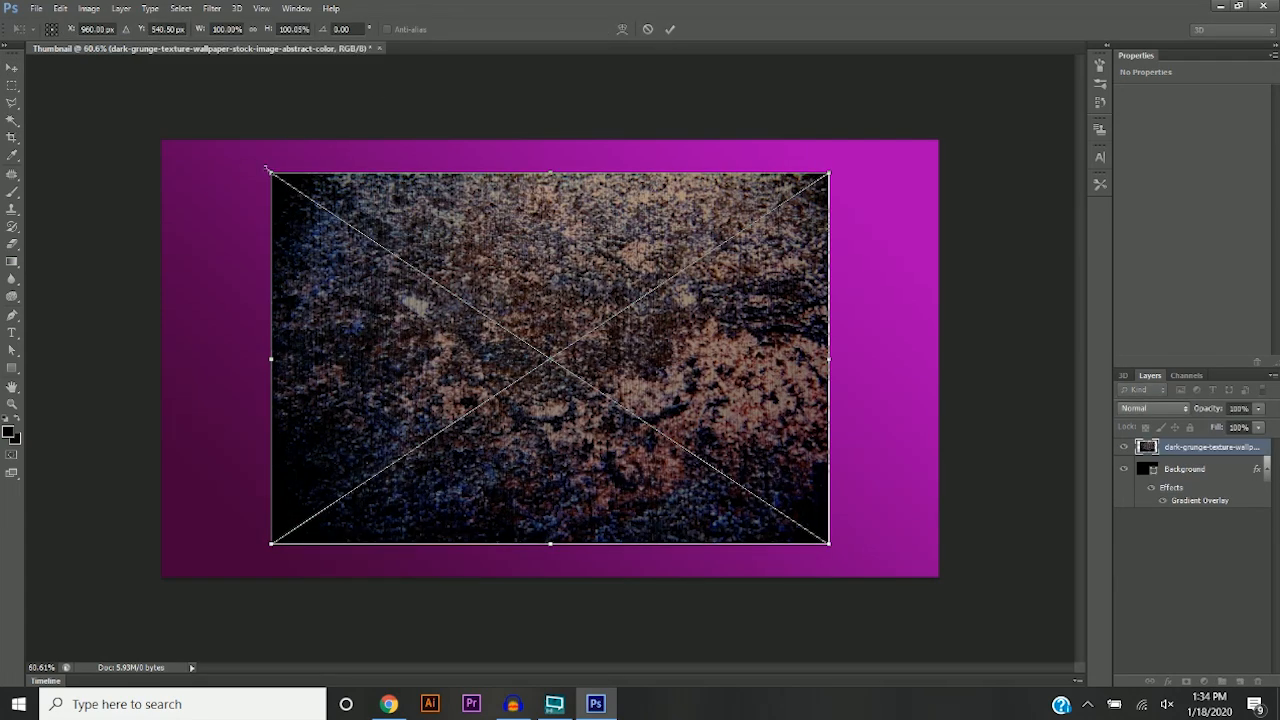
Scale the placed grunge texture proportionally until it covers the whole canvas and commit the placement.
left_click_drag(267, 170, 156, 96)
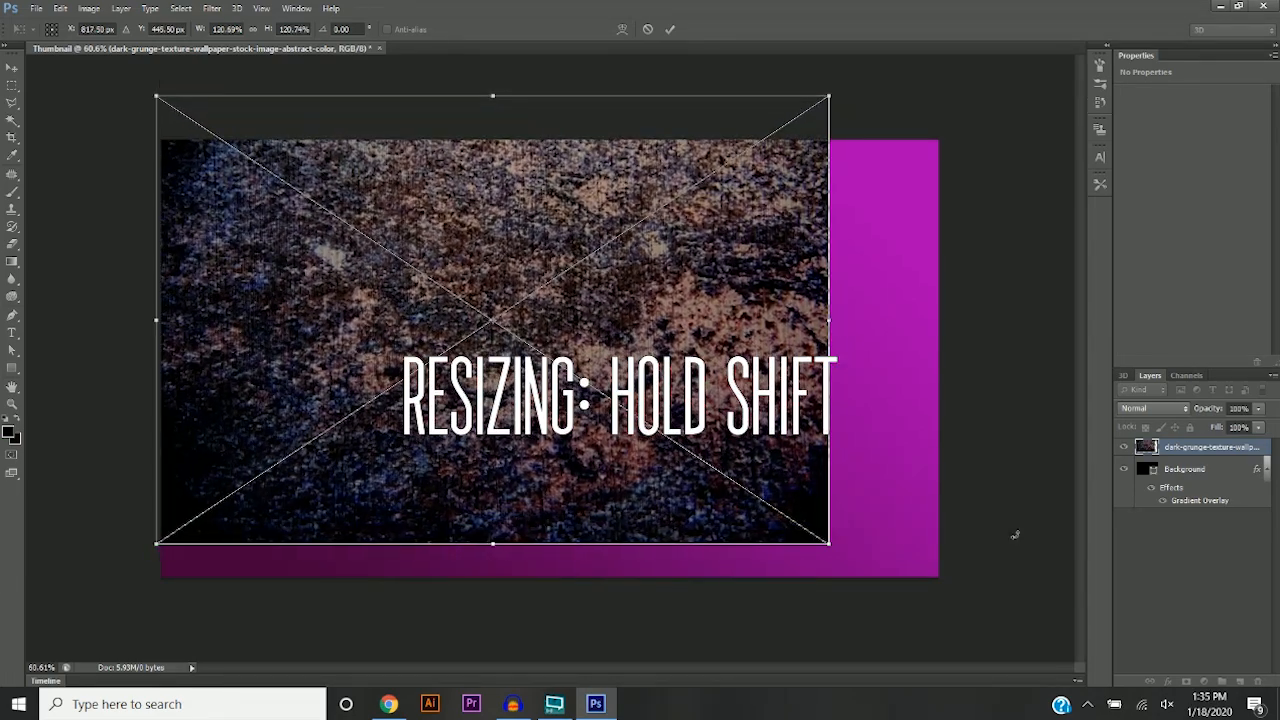
left_click_drag(831, 545, 950, 604)
left_click(13, 68)
left_click(575, 264)
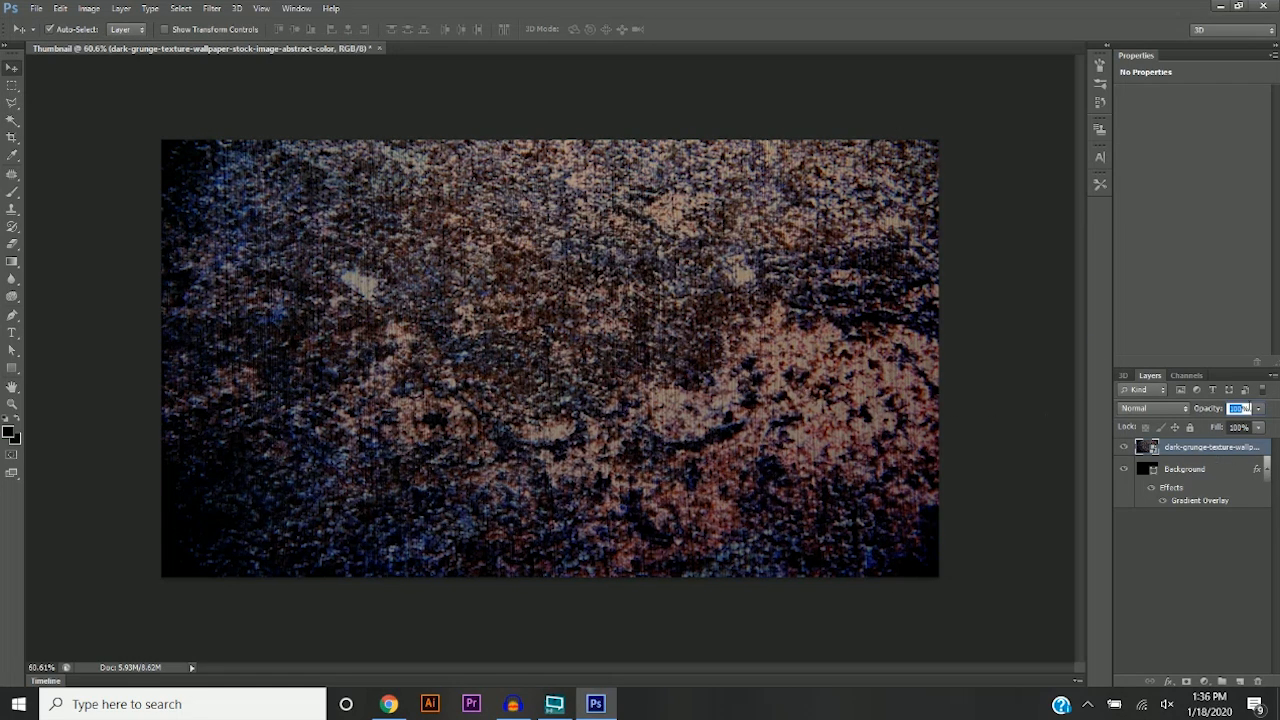
Set the grunge texture layer's opacity to 45%.
double_click(1239, 410)
type("45")
key("Return")
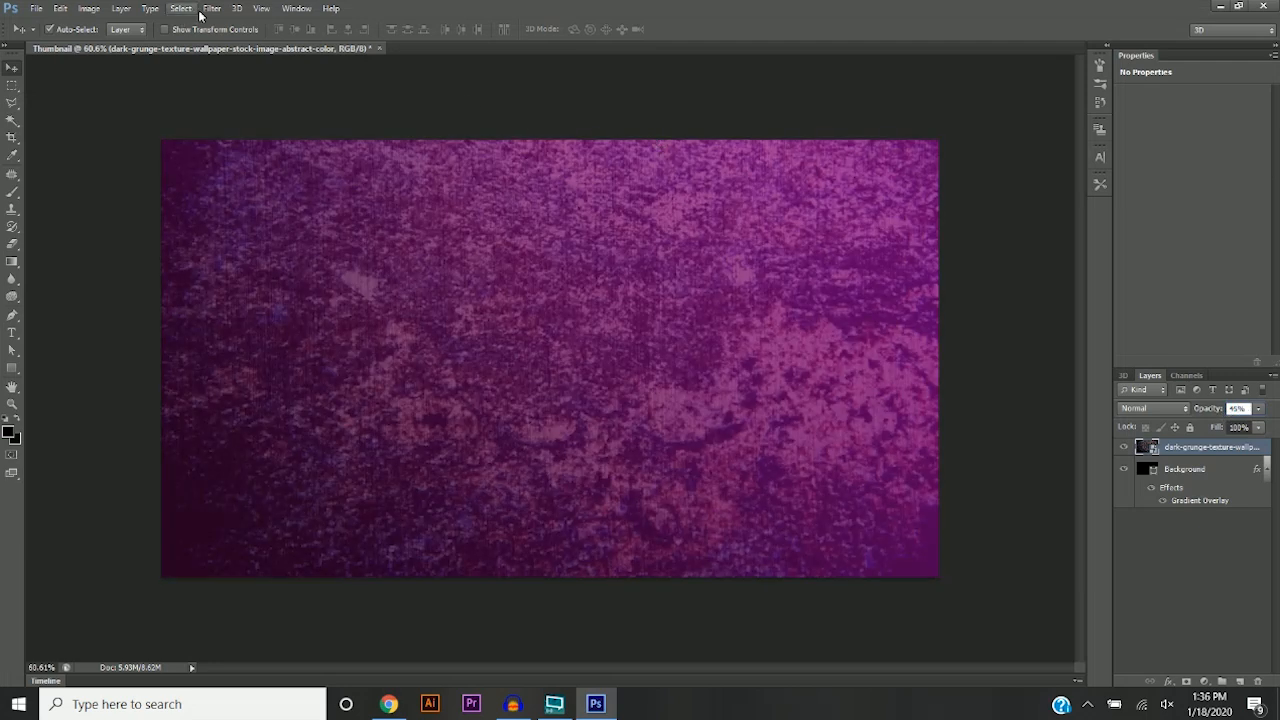
Apply a Gaussian Blur with a 7-pixel radius to the grunge texture layer.
left_click(212, 9)
mouse_move(246, 180)
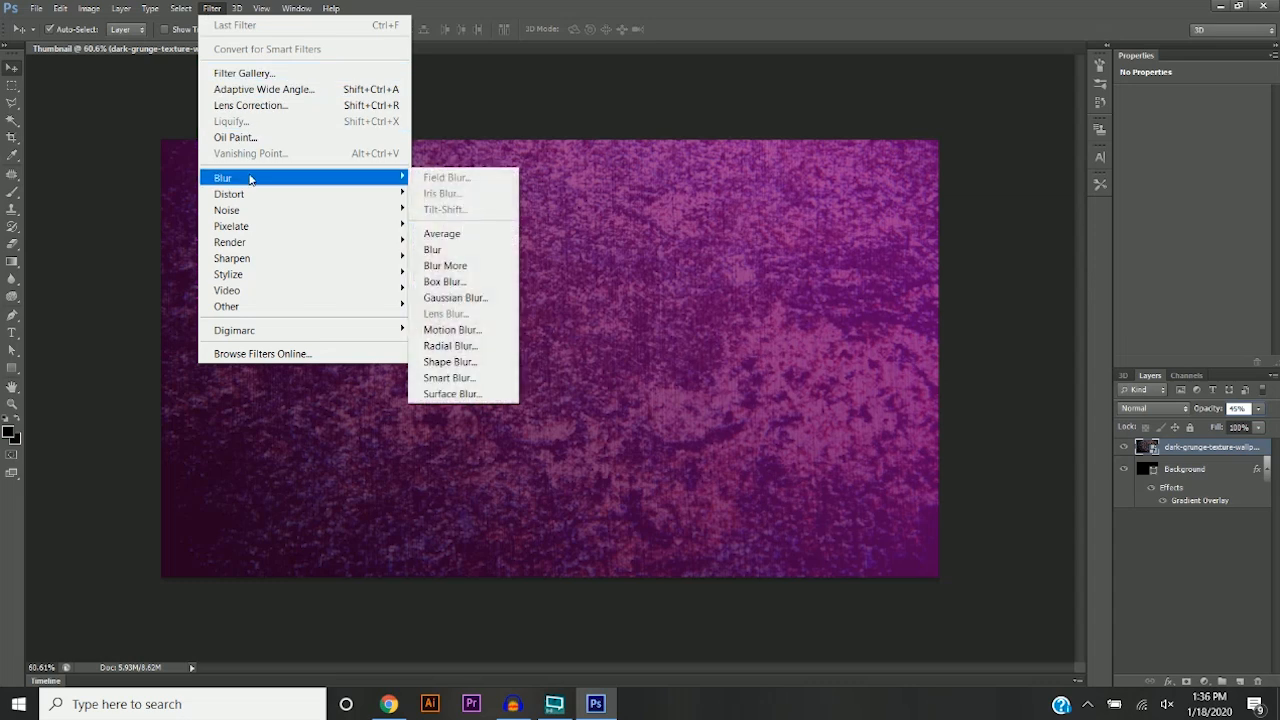
left_click(452, 299)
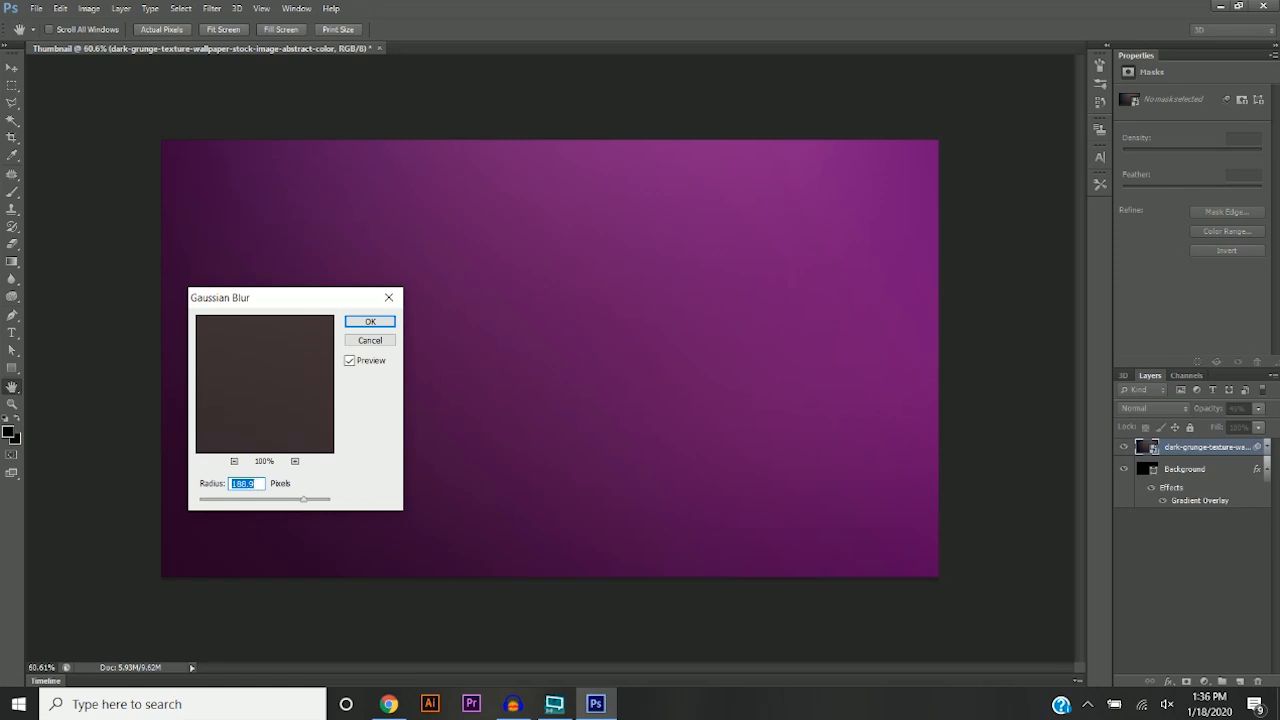
type("7")
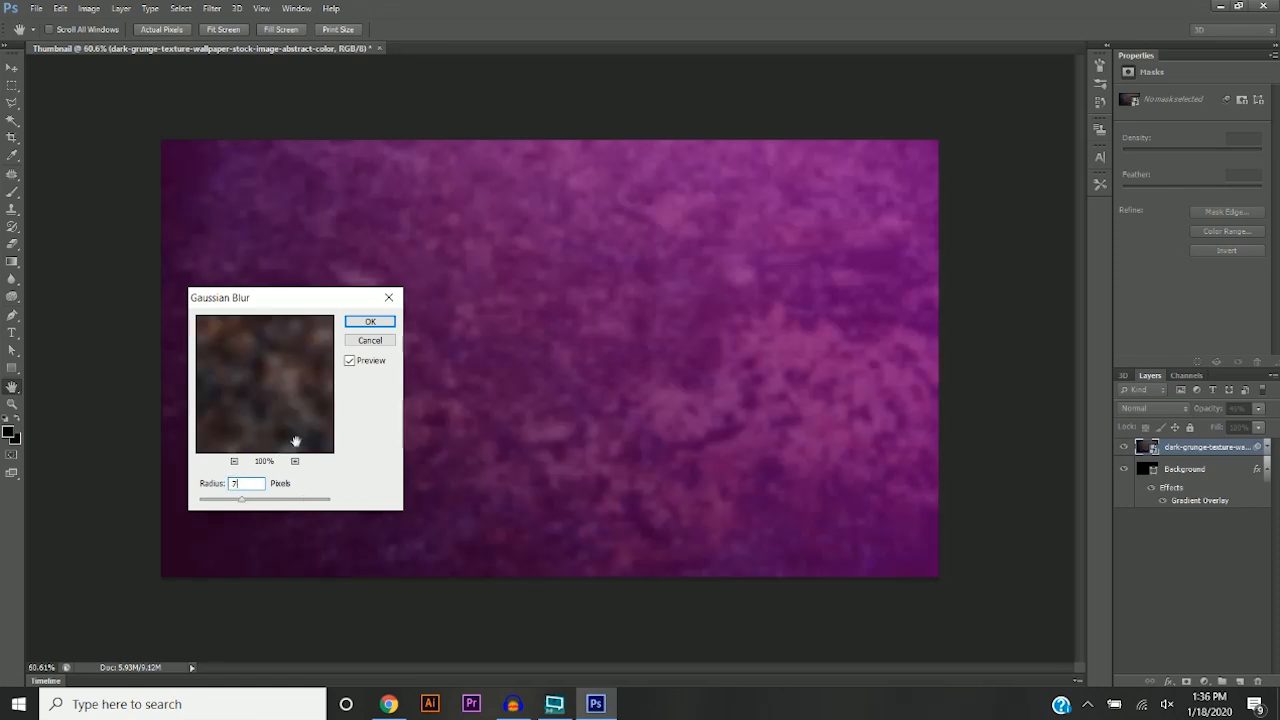
left_click(371, 321)
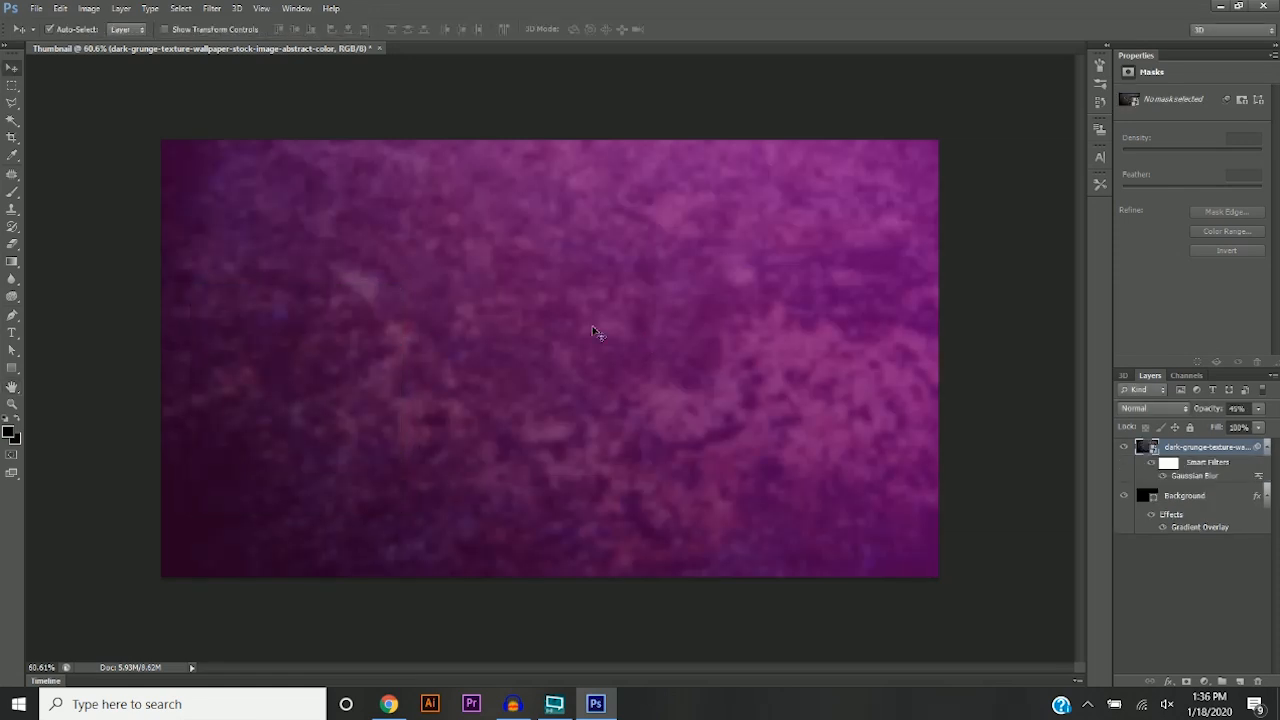
scroll(538, 342, "down", 8)
scroll(533, 366, "up", 9)
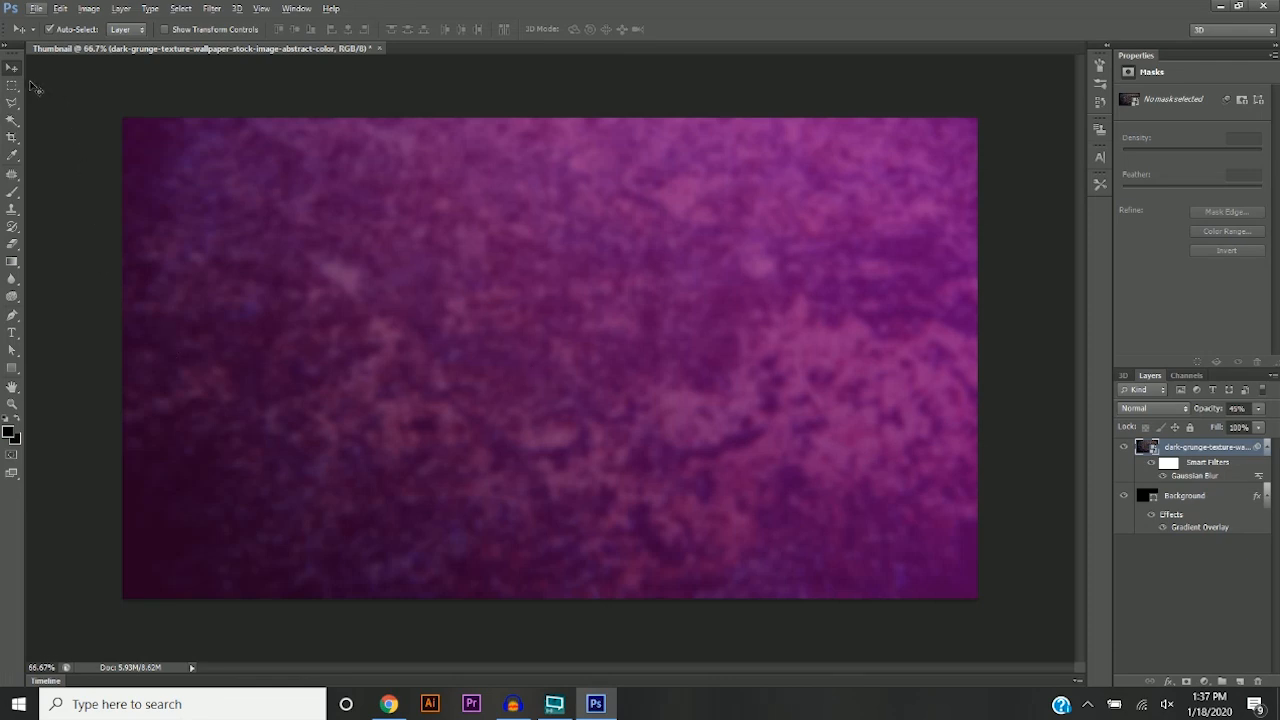
left_click(104, 174)
scroll(370, 358, "down", 1)
scroll(608, 363, "up", 2)
scroll(606, 368, "down", 2)
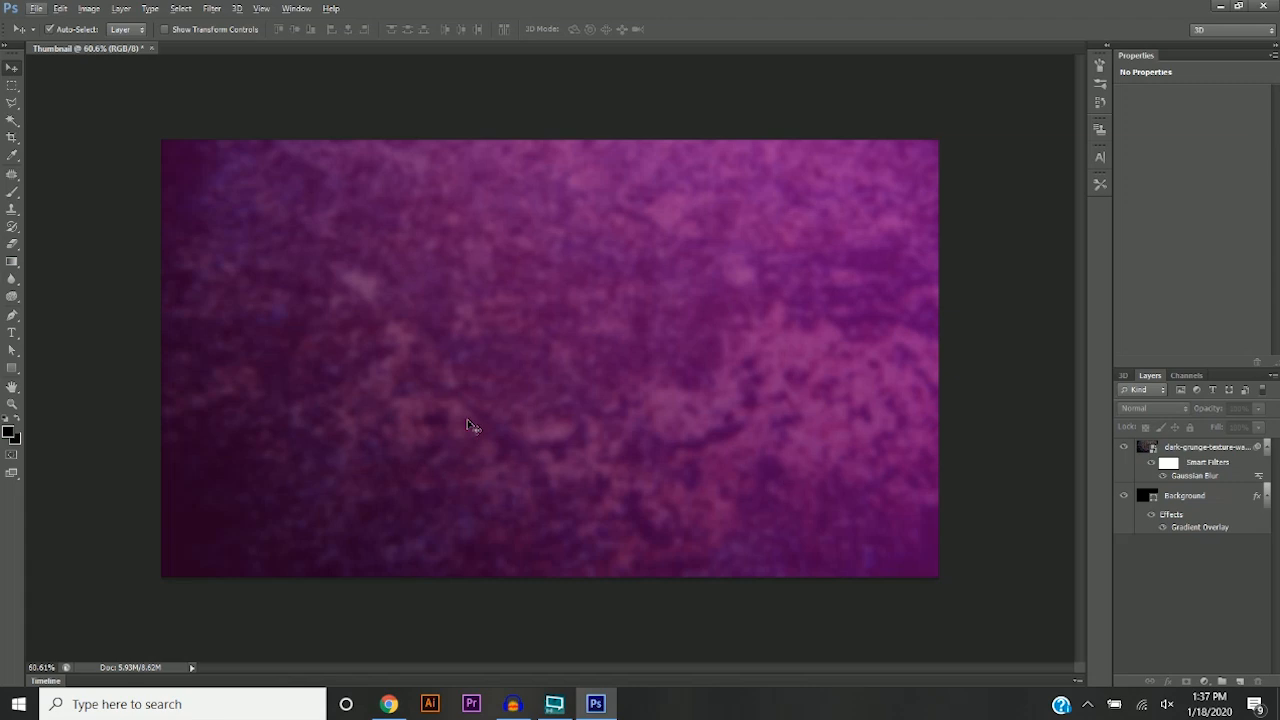
scroll(515, 464, "down", 2)
scroll(506, 360, "up", 3)
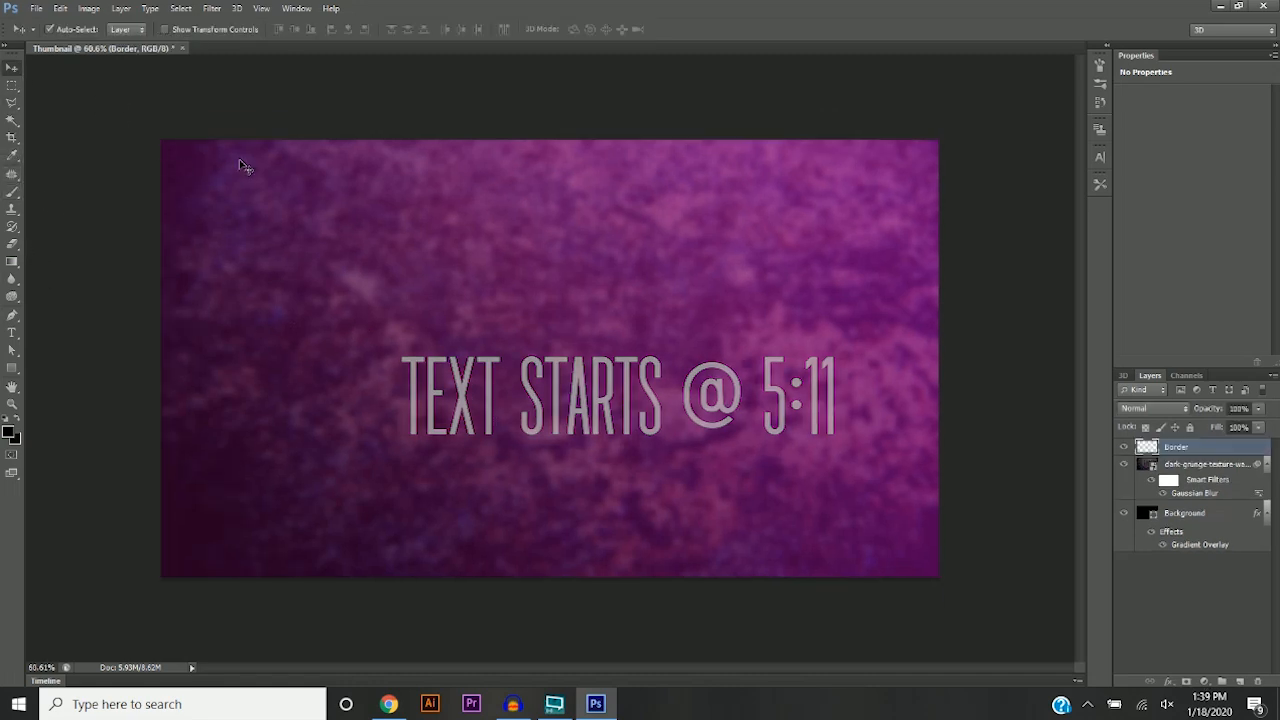
On the Border layer, outline a rectangle slightly inside the canvas edges with the Polygonal Lasso tool and invert the selection.
left_click(1162, 587)
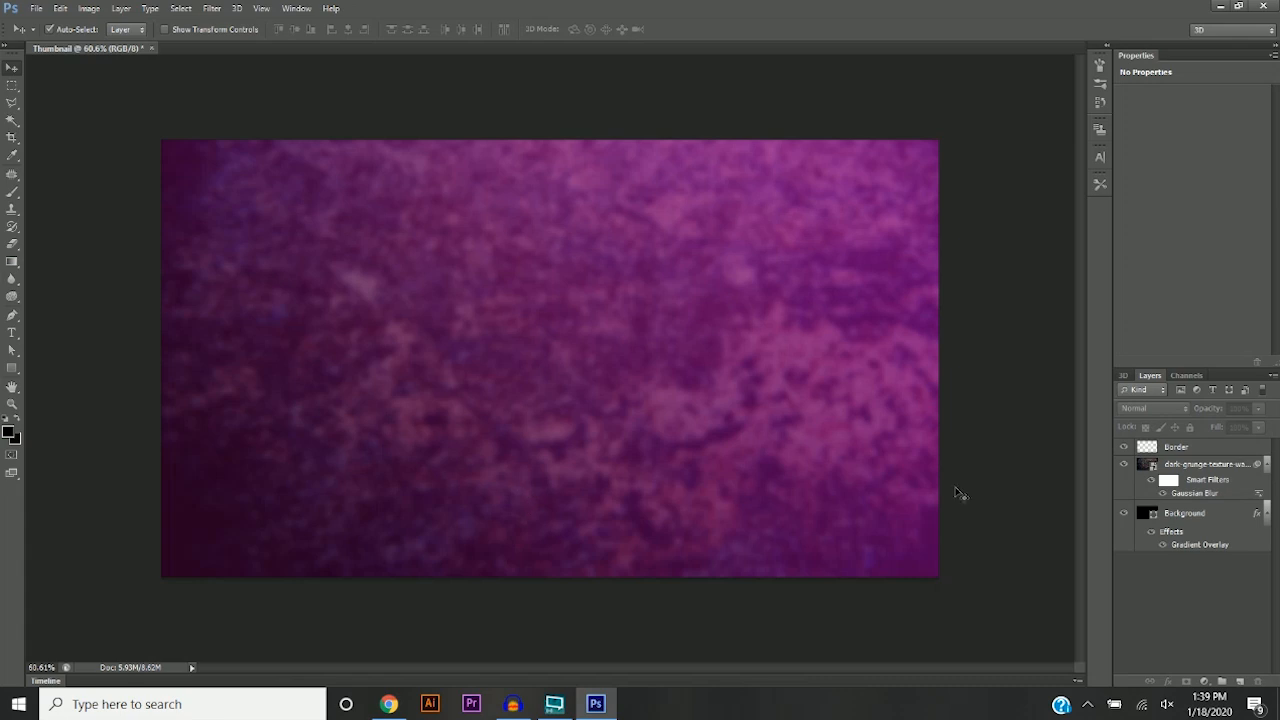
left_click(1176, 450)
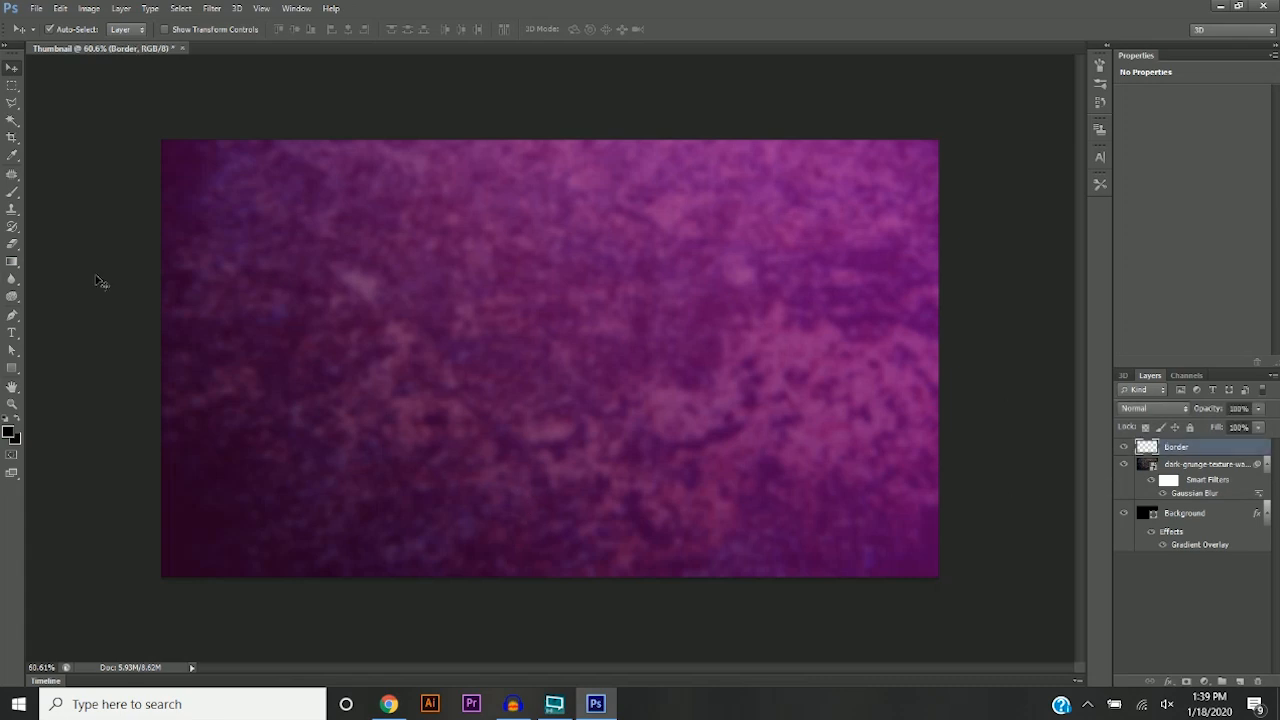
left_click(14, 105)
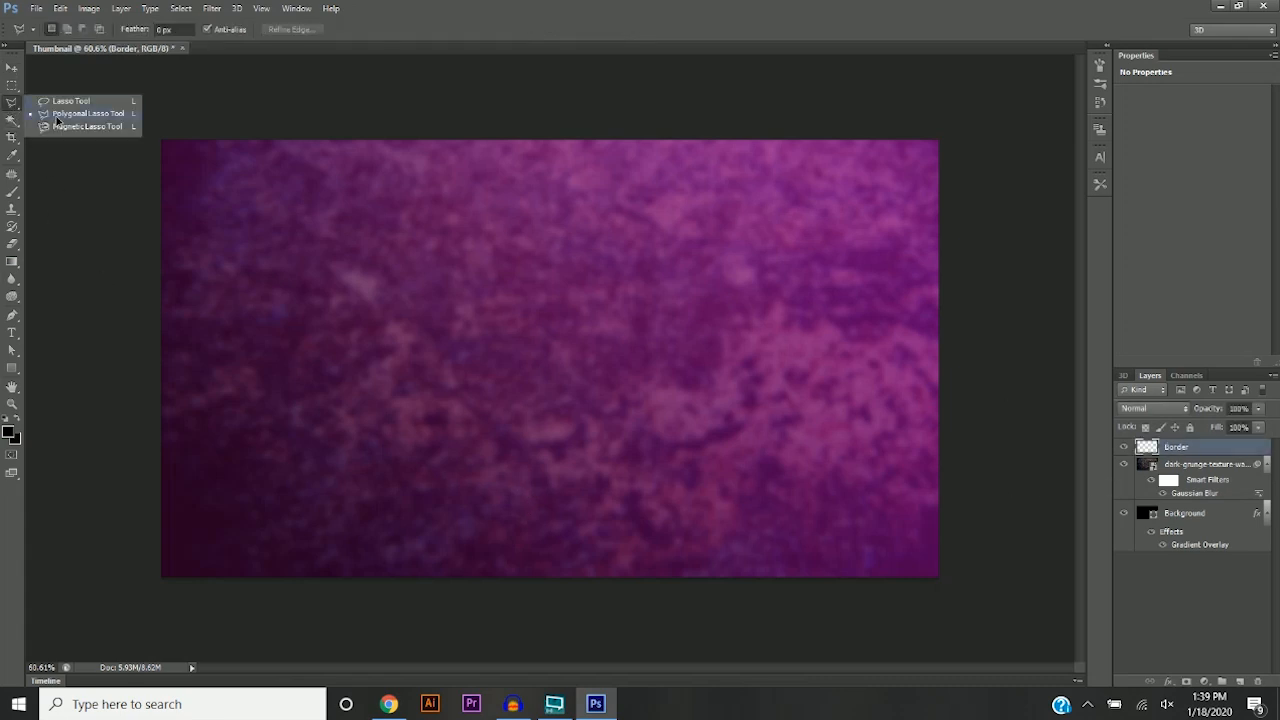
left_click(56, 115)
left_click(178, 156)
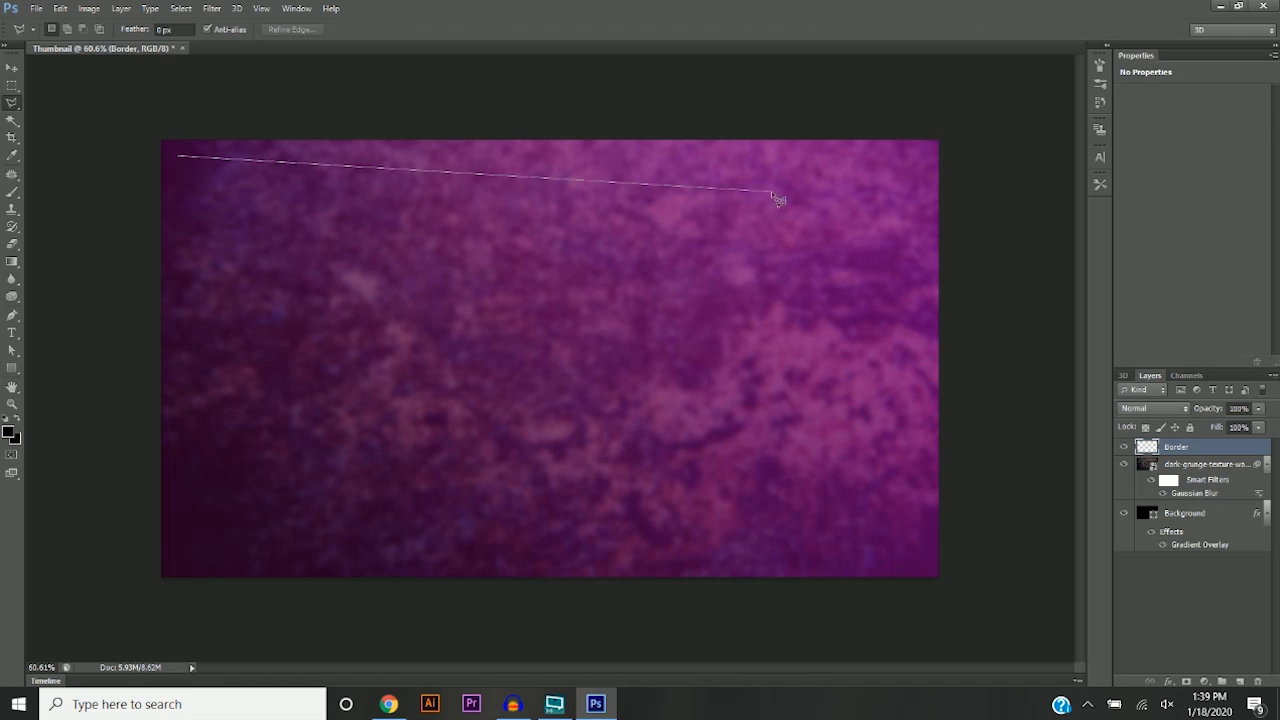
left_click(922, 157)
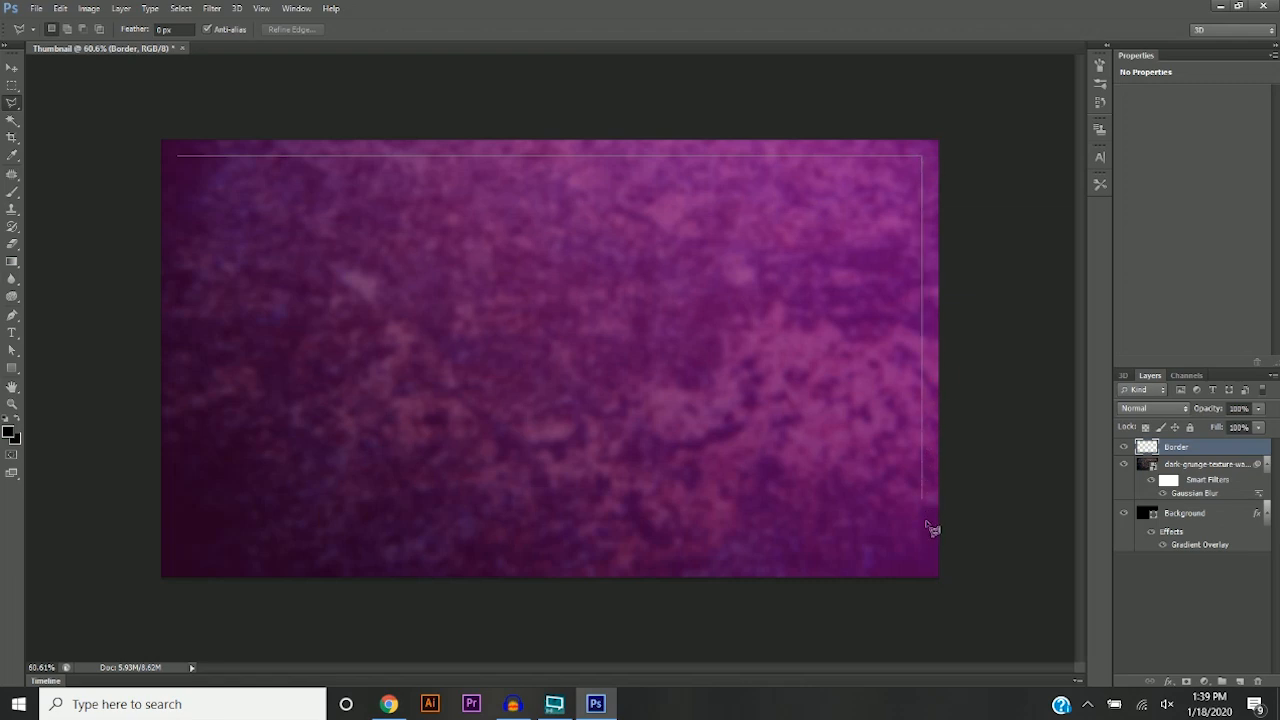
left_click(922, 561)
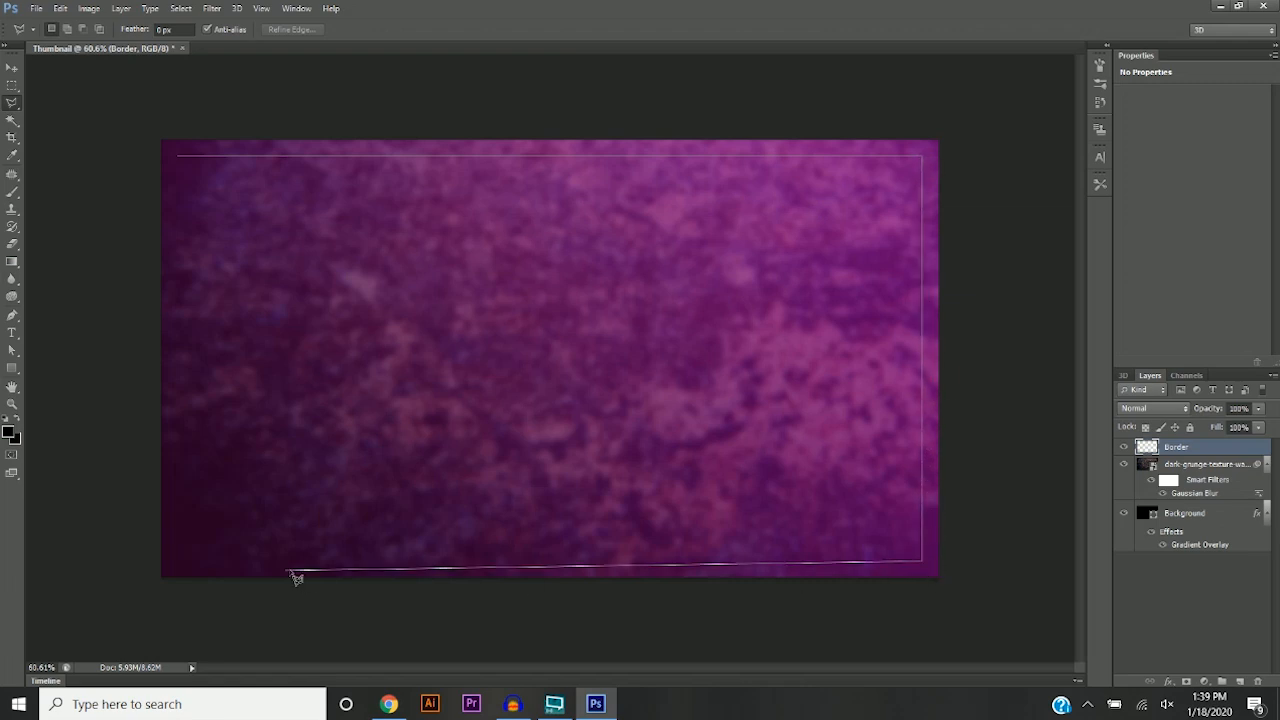
left_click(180, 563)
left_click(181, 158)
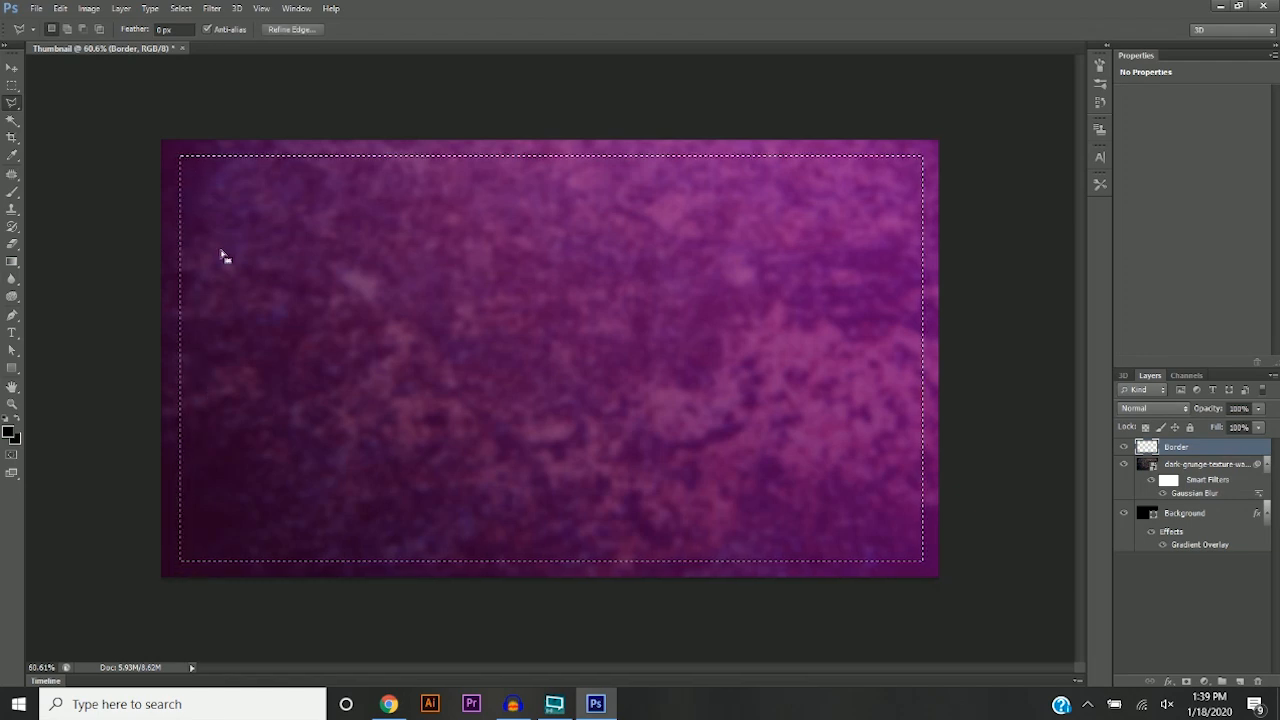
right_click(320, 164)
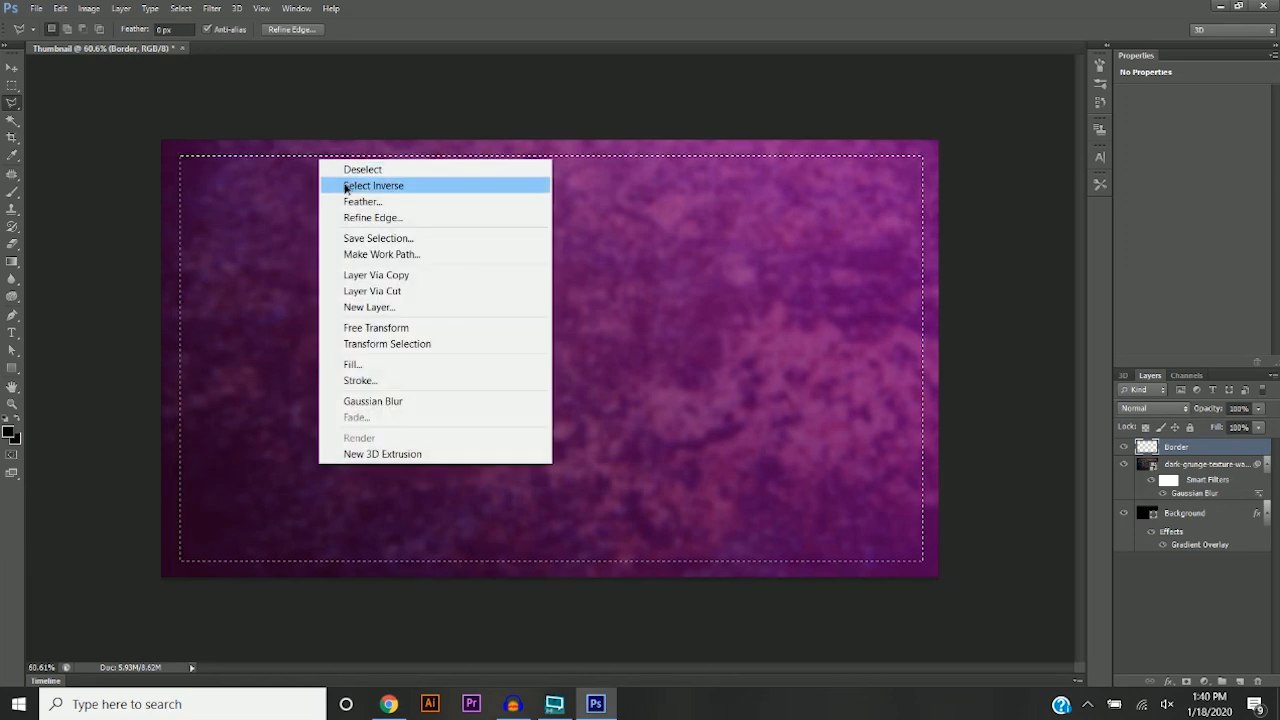
left_click(350, 189)
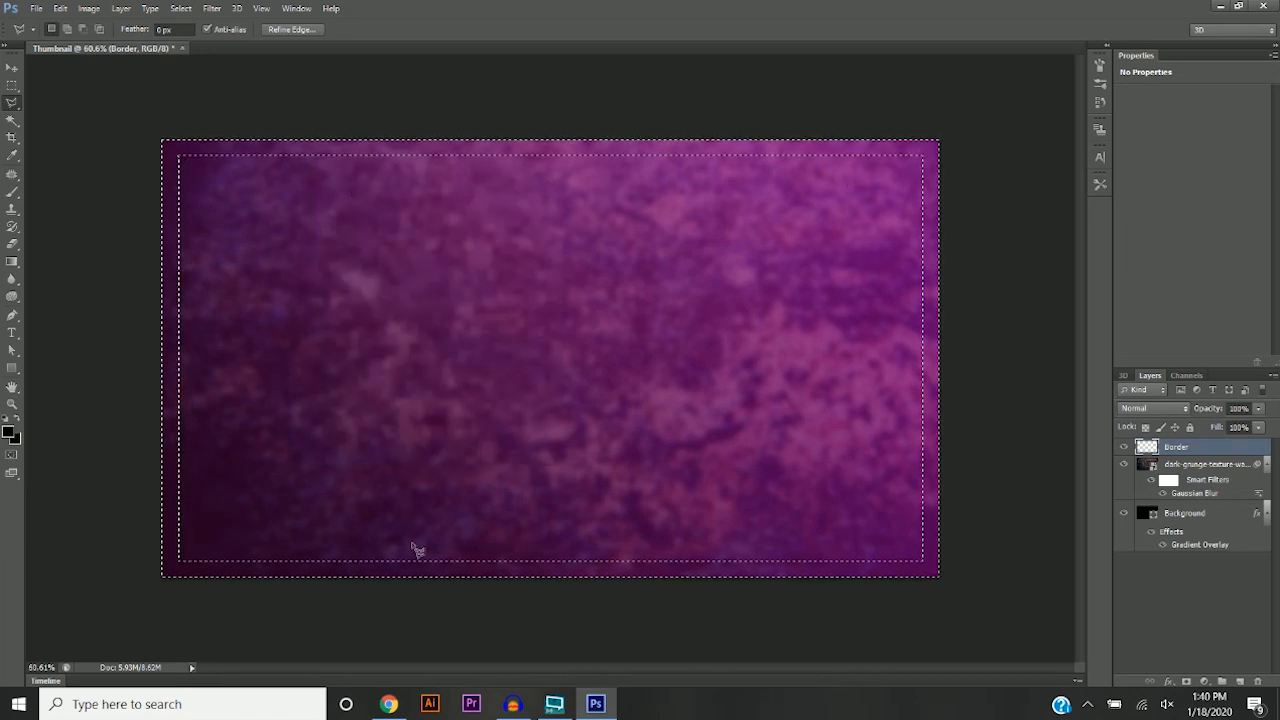
Switch to the Brush tool with a hard round brush at 100% hardness.
left_click(12, 193)
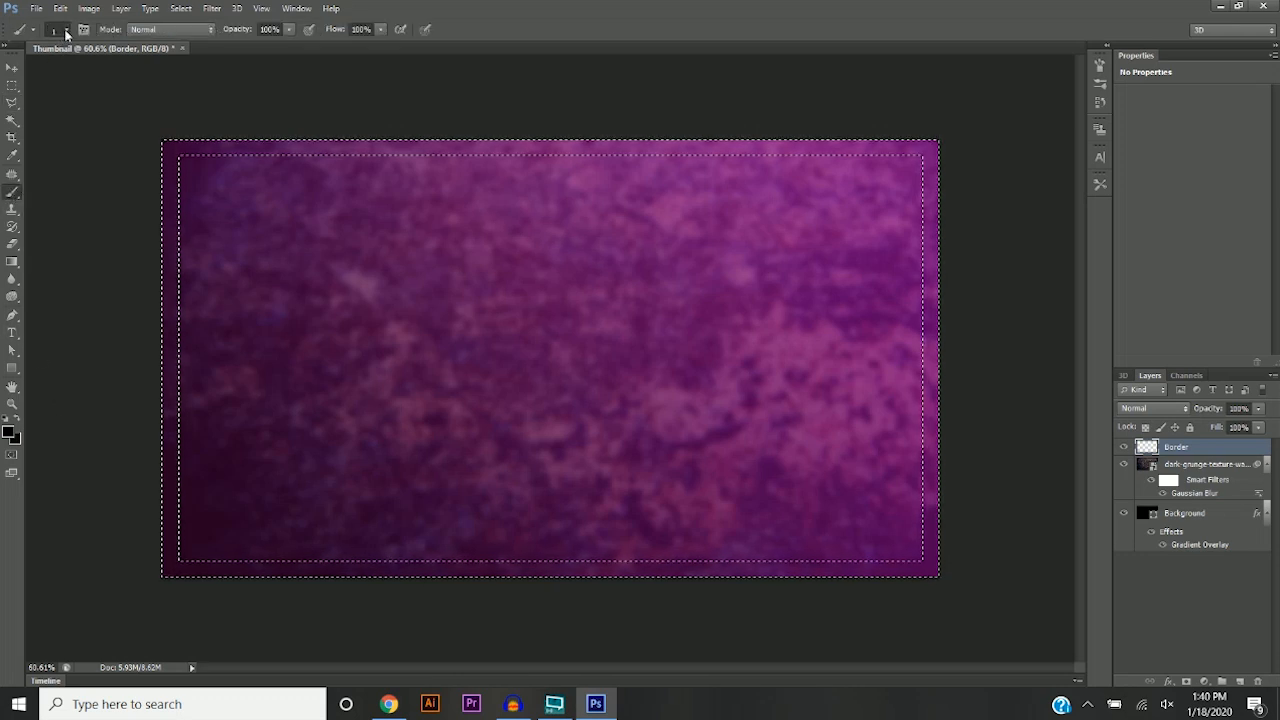
left_click(66, 33)
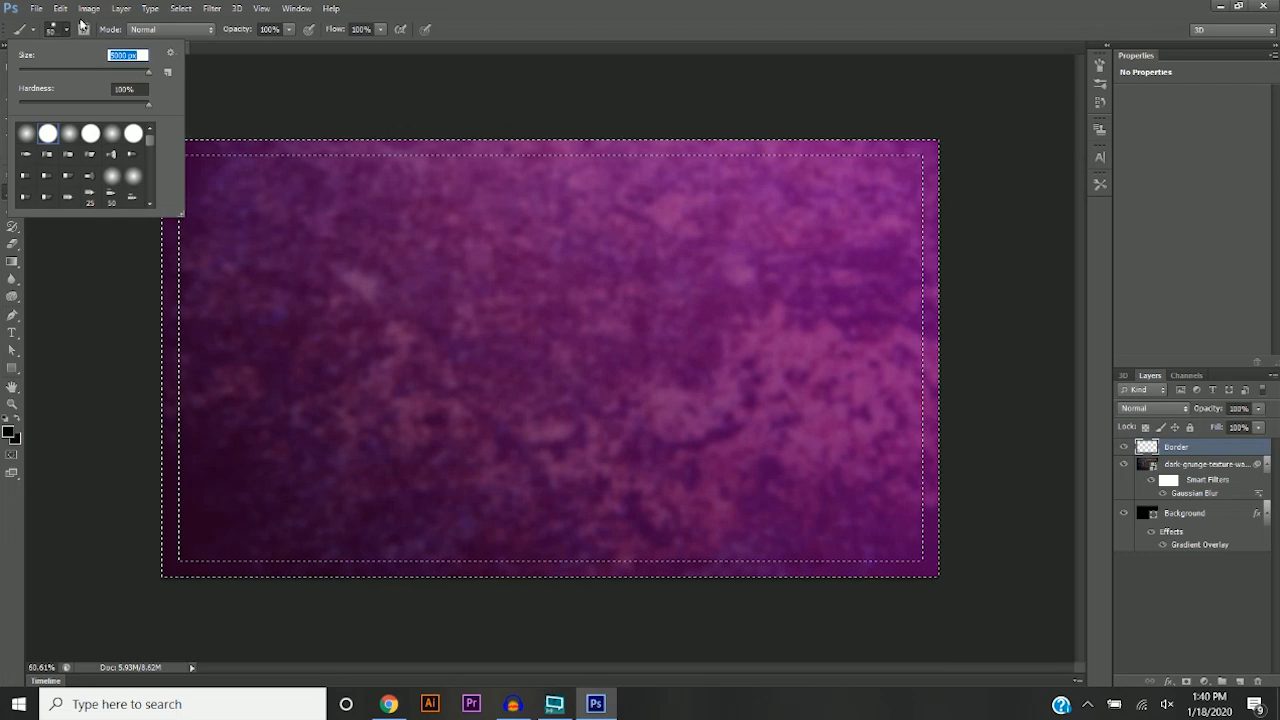
left_click(66, 33)
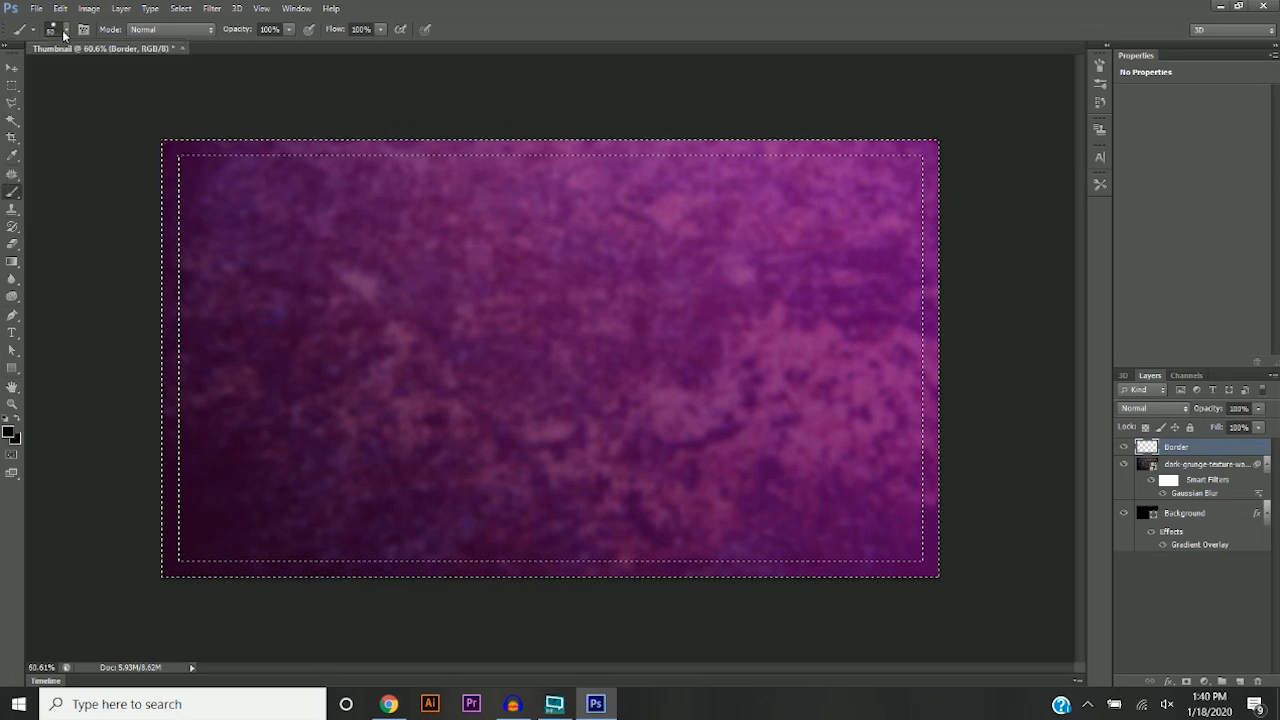
Set the foreground colour to white (ffffff) and fill the frame-shaped selection on the Border layer with it.
left_click(9, 431)
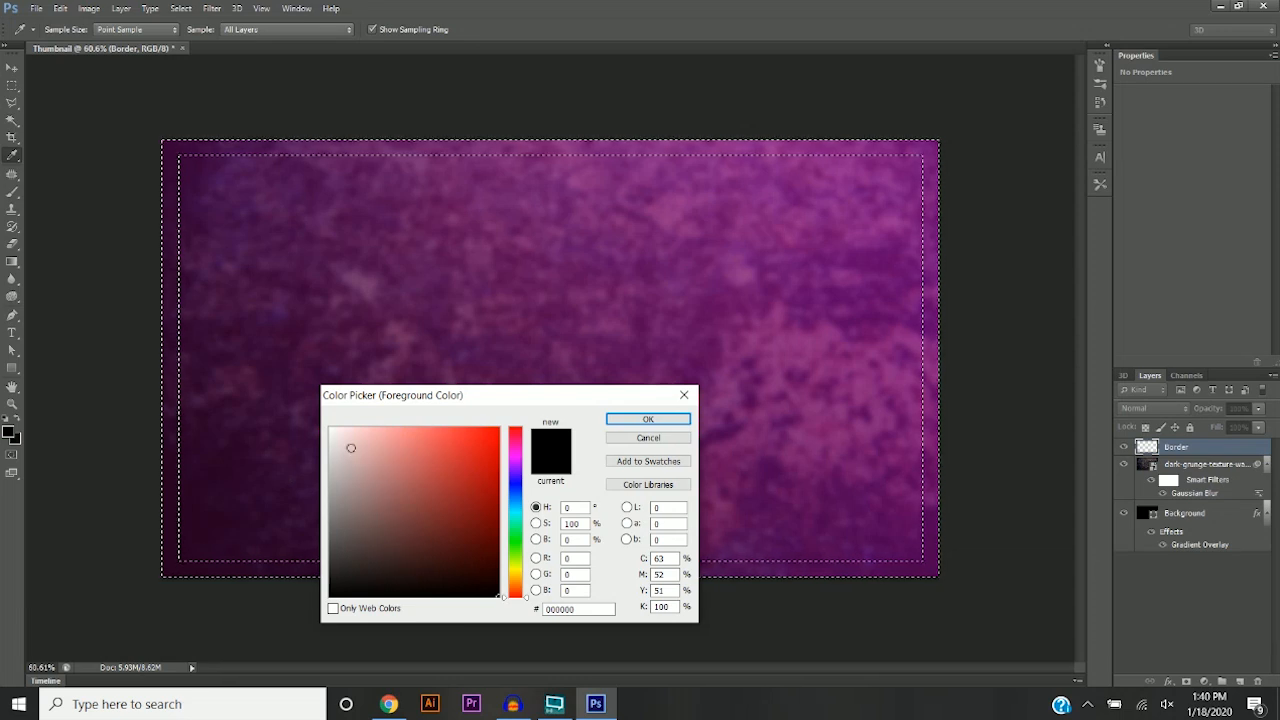
left_click(330, 429)
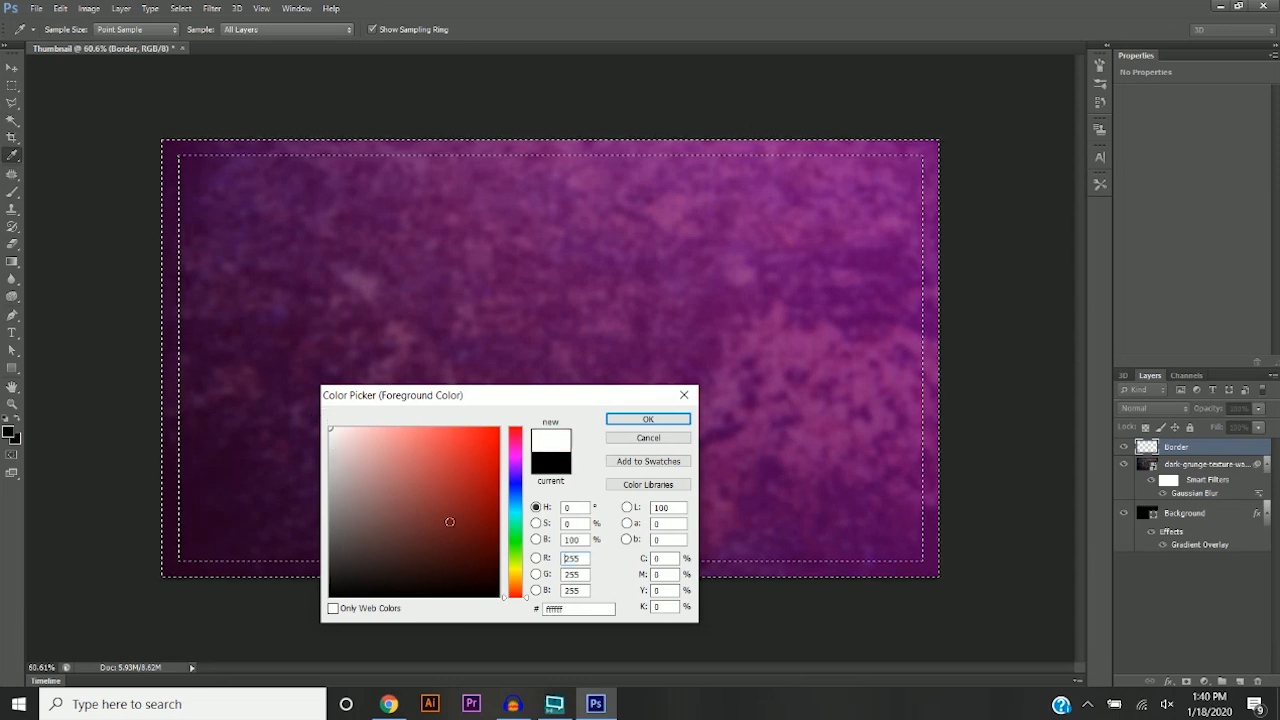
left_click(648, 419)
key("b")
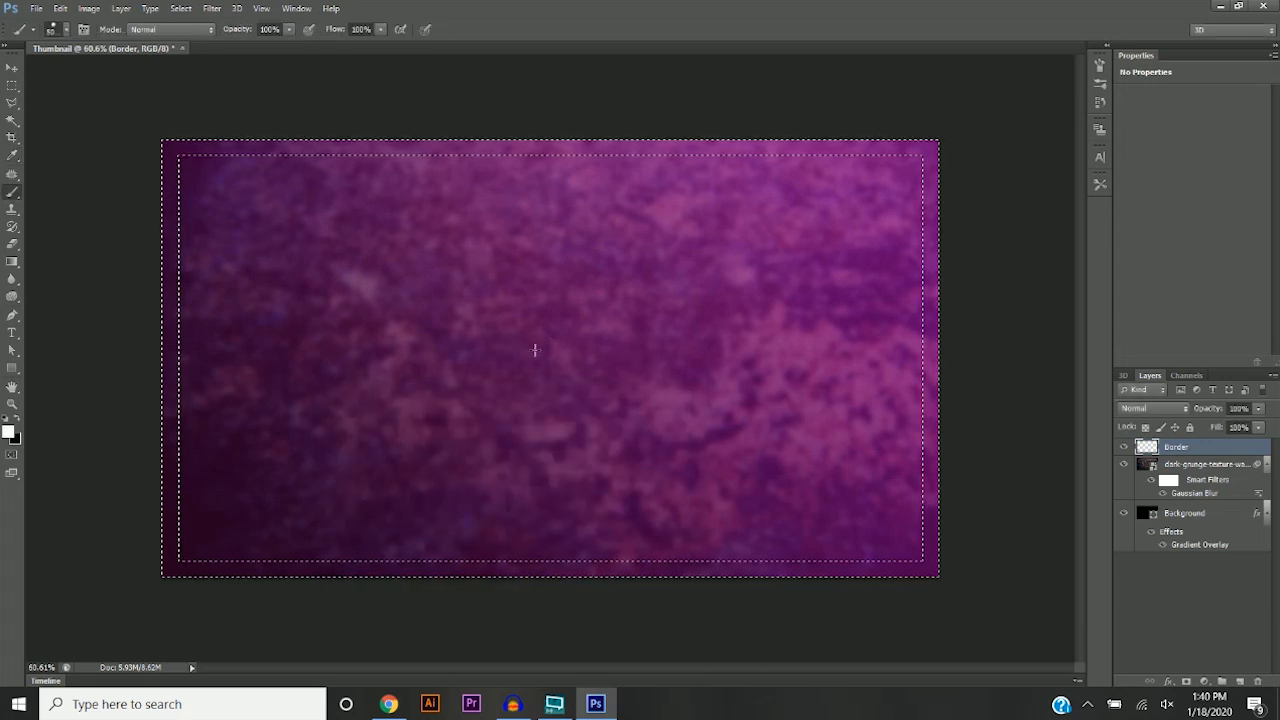
key("alt+BackSpace")
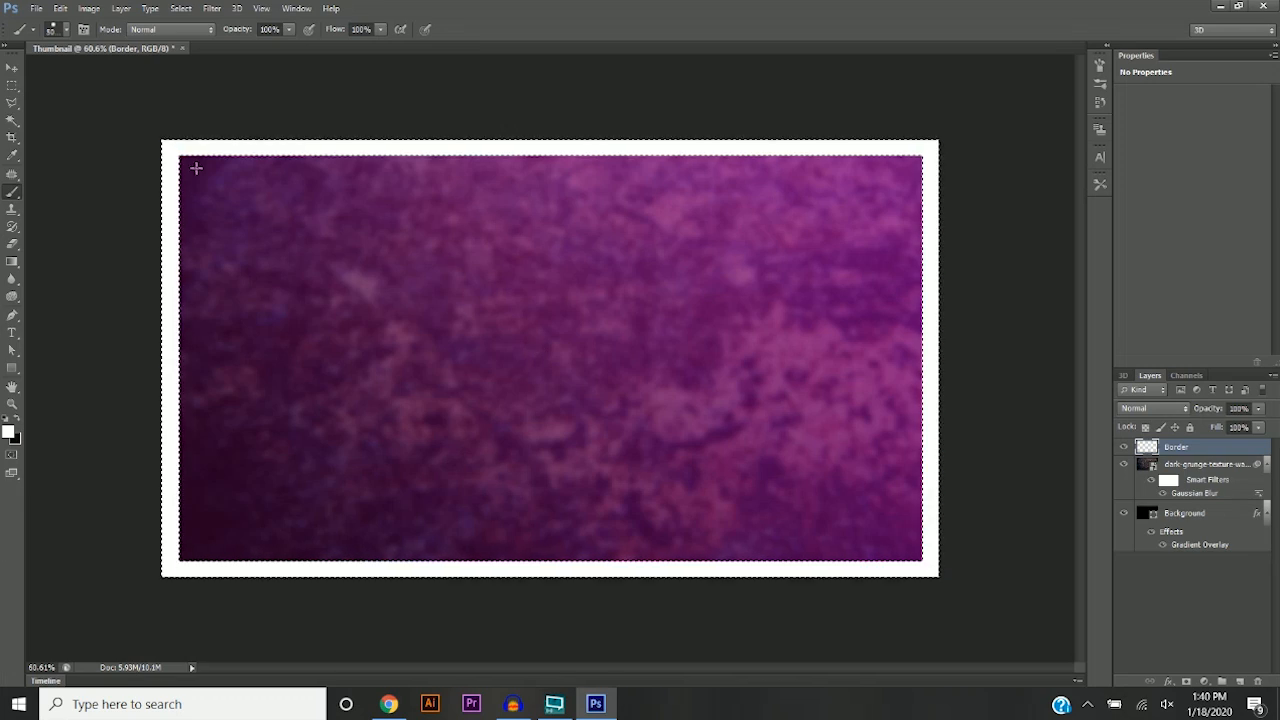
Clear the frame selection and outline the uneven notch at the border's inner upper-left corner with the Polygonal Lasso tool.
left_click(12, 102)
key("ctrl+d")
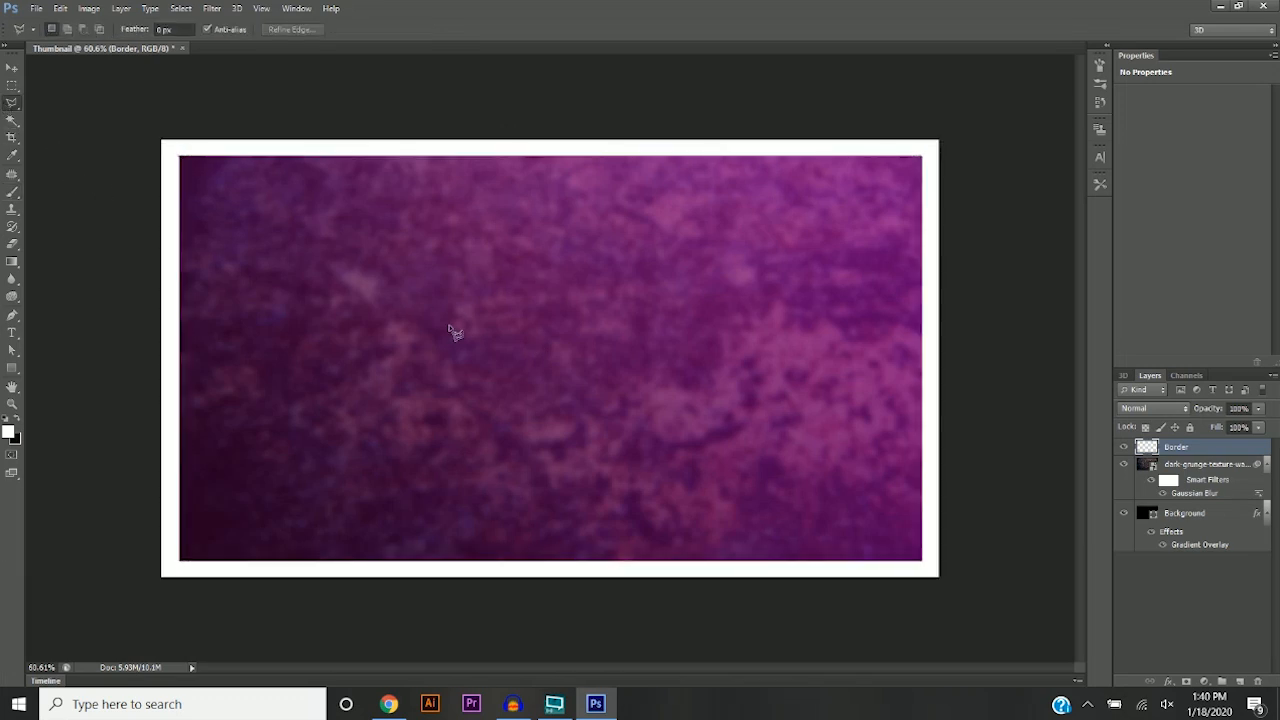
scroll(464, 348, "down", 5)
scroll(412, 341, "up", 4)
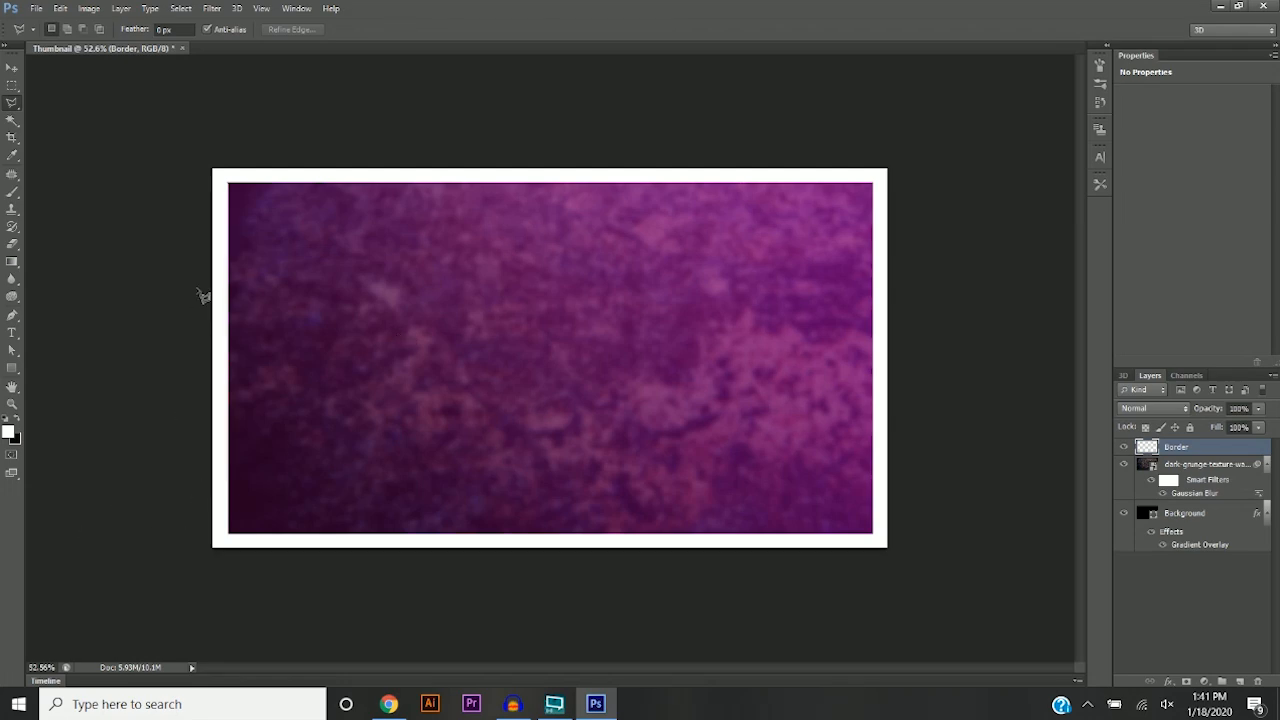
scroll(48, 94, "up", 10)
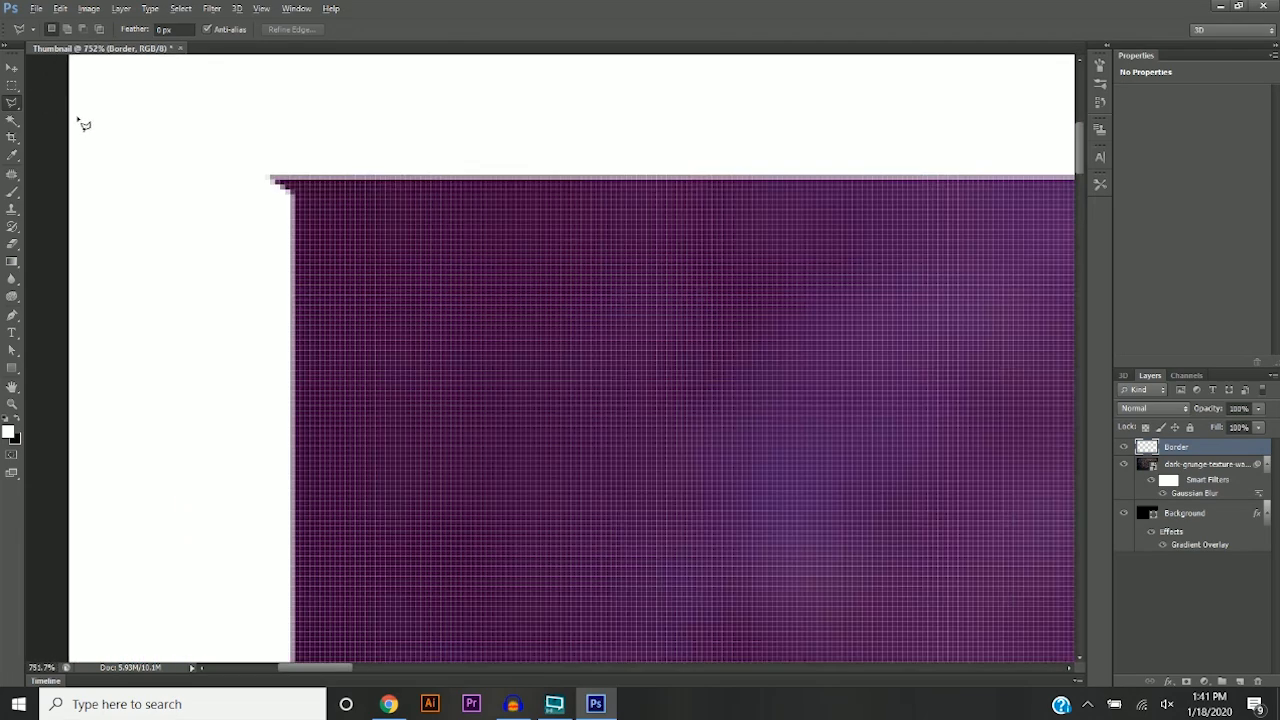
scroll(86, 117, "up", 1)
left_click(361, 203)
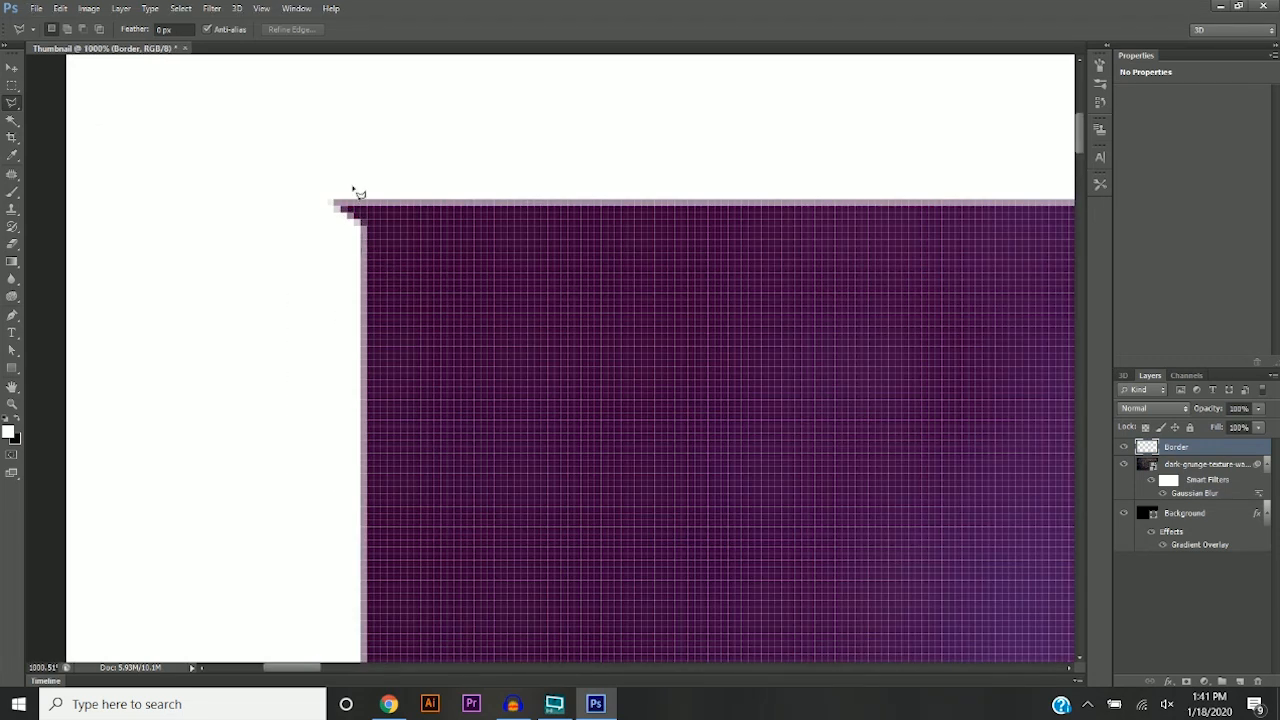
left_click(361, 148)
left_click(274, 185)
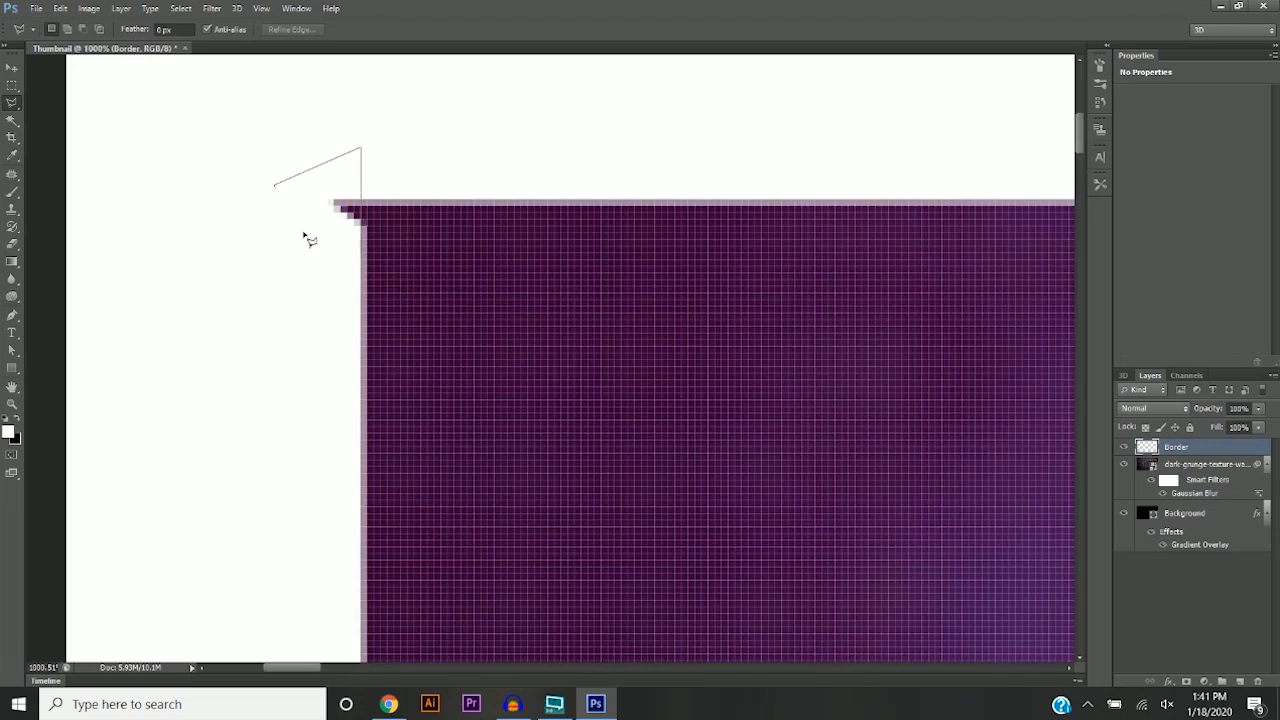
double_click(361, 256)
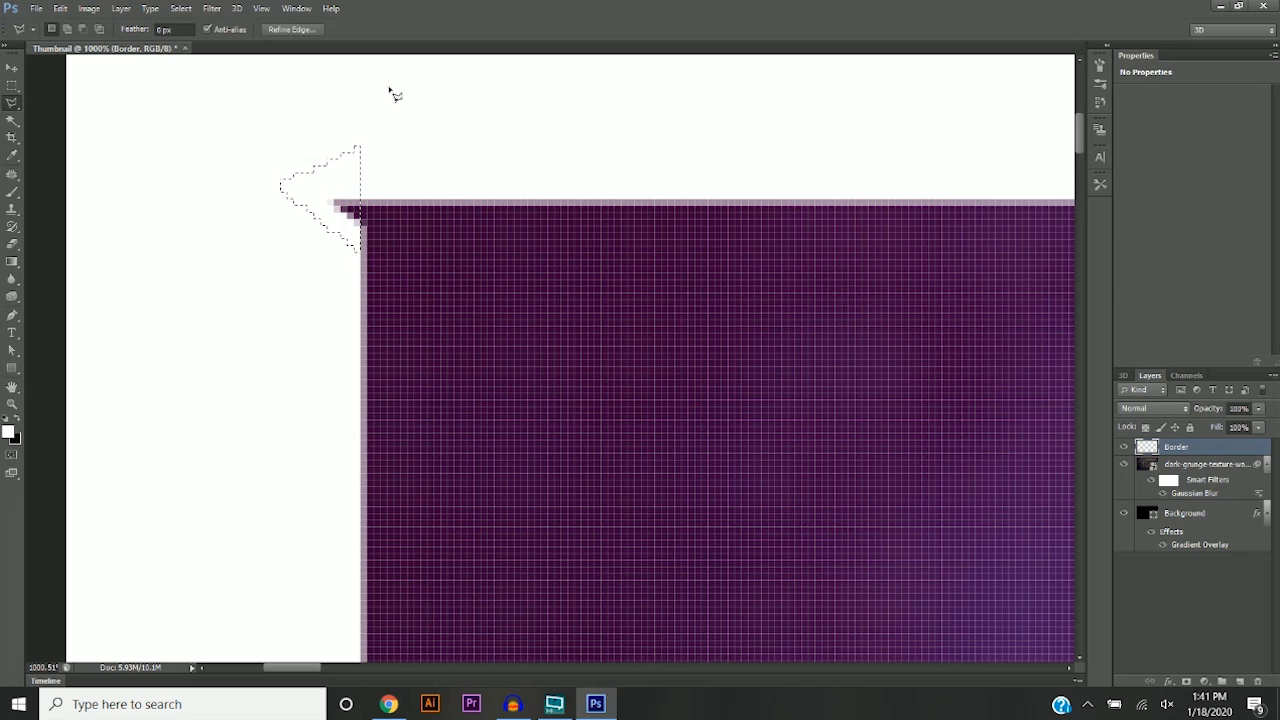
Paint the selected corner notch on the Border layer white with the Brush tool and clear the selection.
left_click(12, 192)
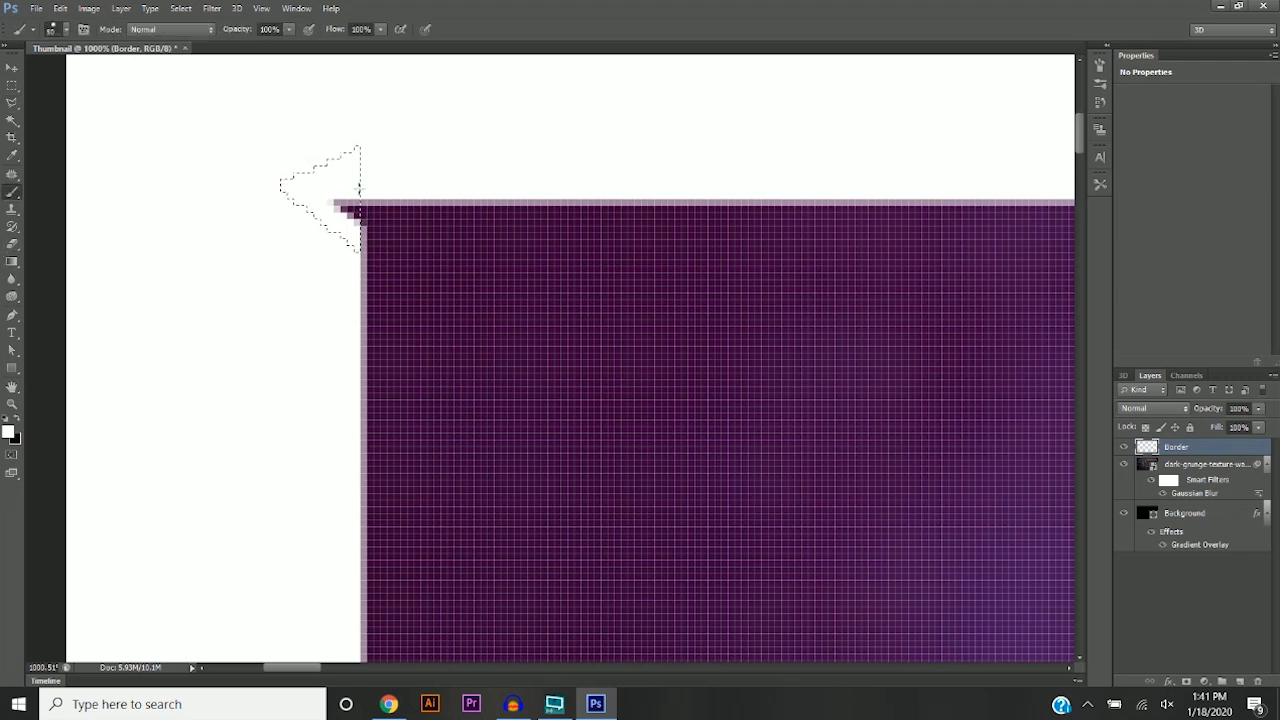
left_click(12, 67)
scroll(356, 292, "down", 2)
scroll(356, 292, "down", 2)
key("l")
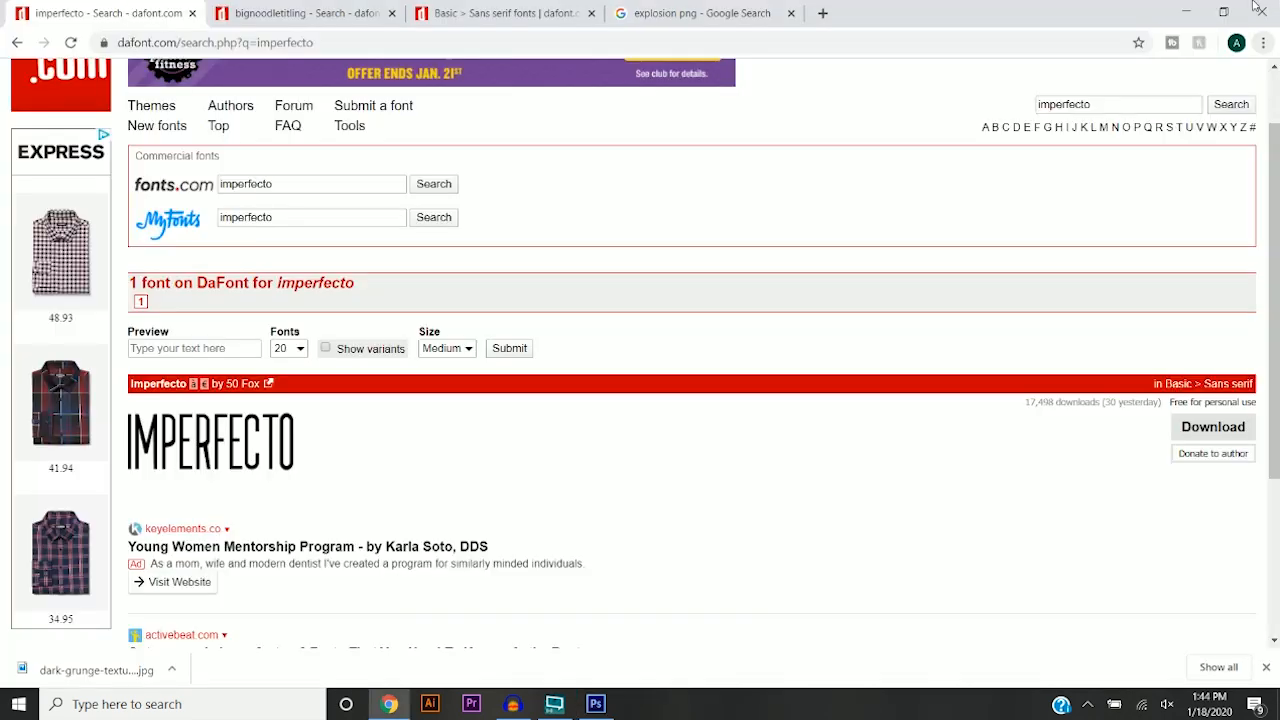
Switch to Chrome and look through the Imperfecto, Big Noodle Titling and Basic > Sans serif font pages on DaFont.
left_click(1186, 12)
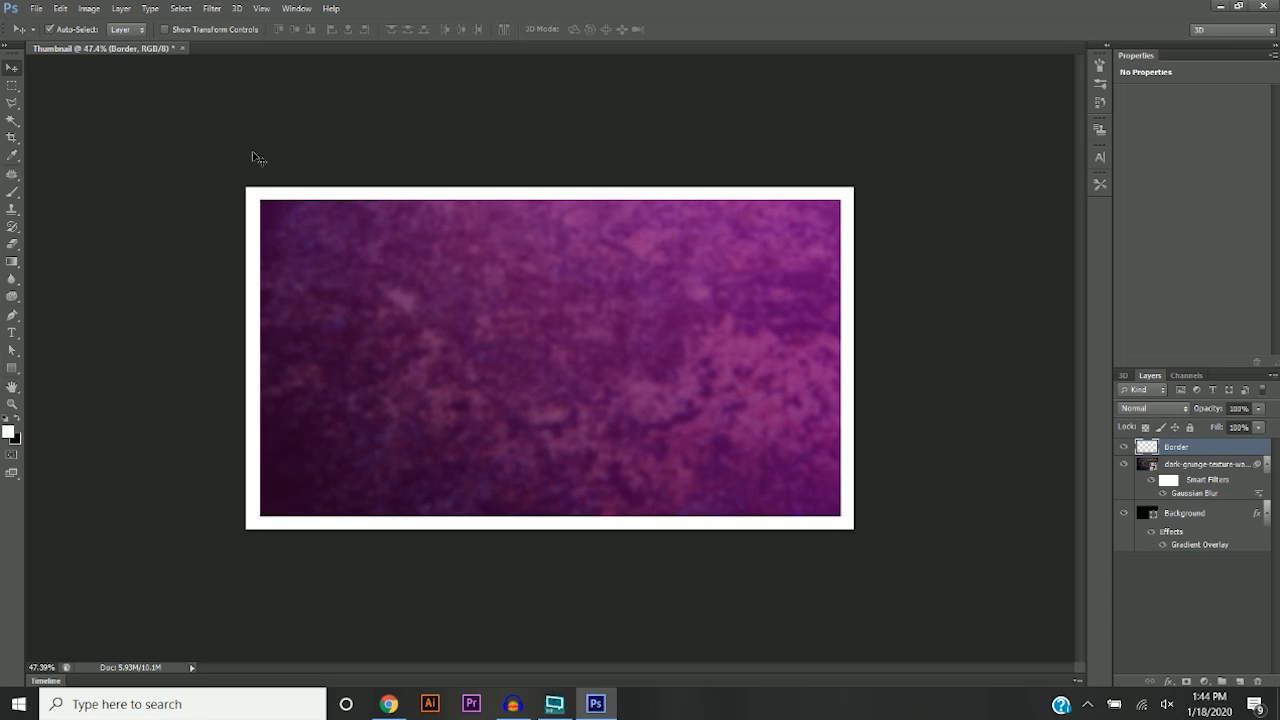
left_click(388, 704)
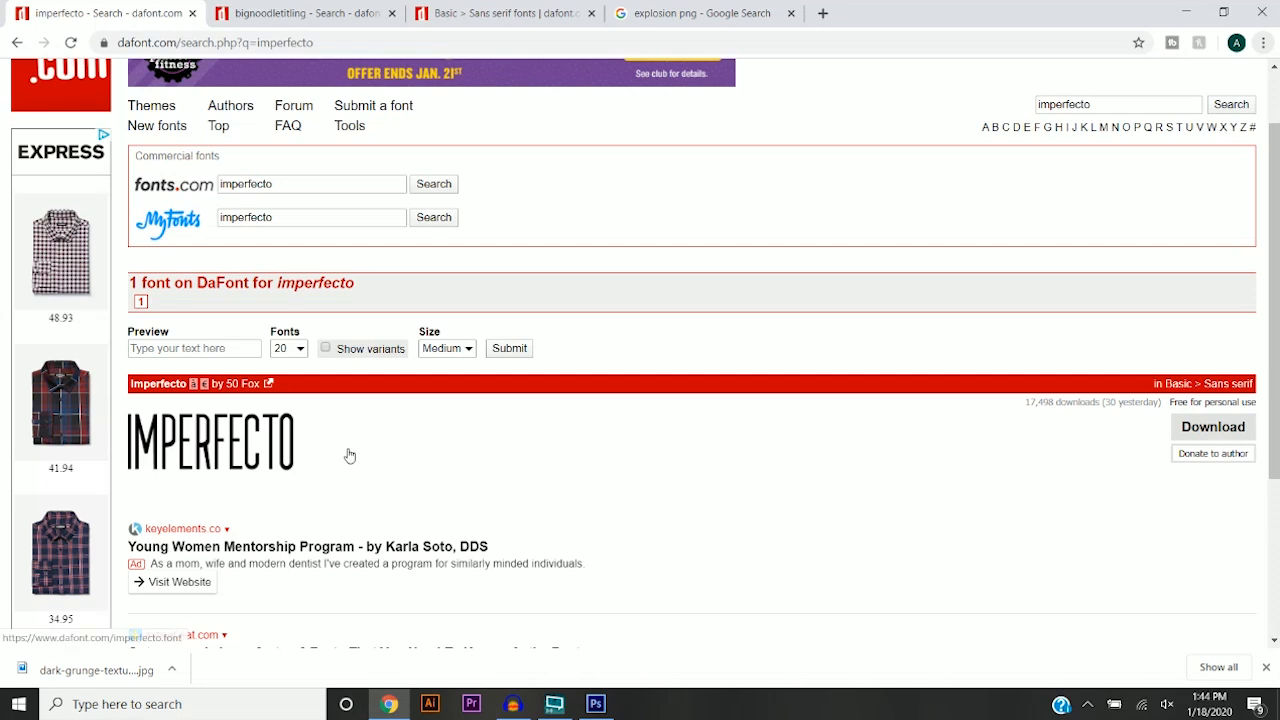
left_click(270, 10)
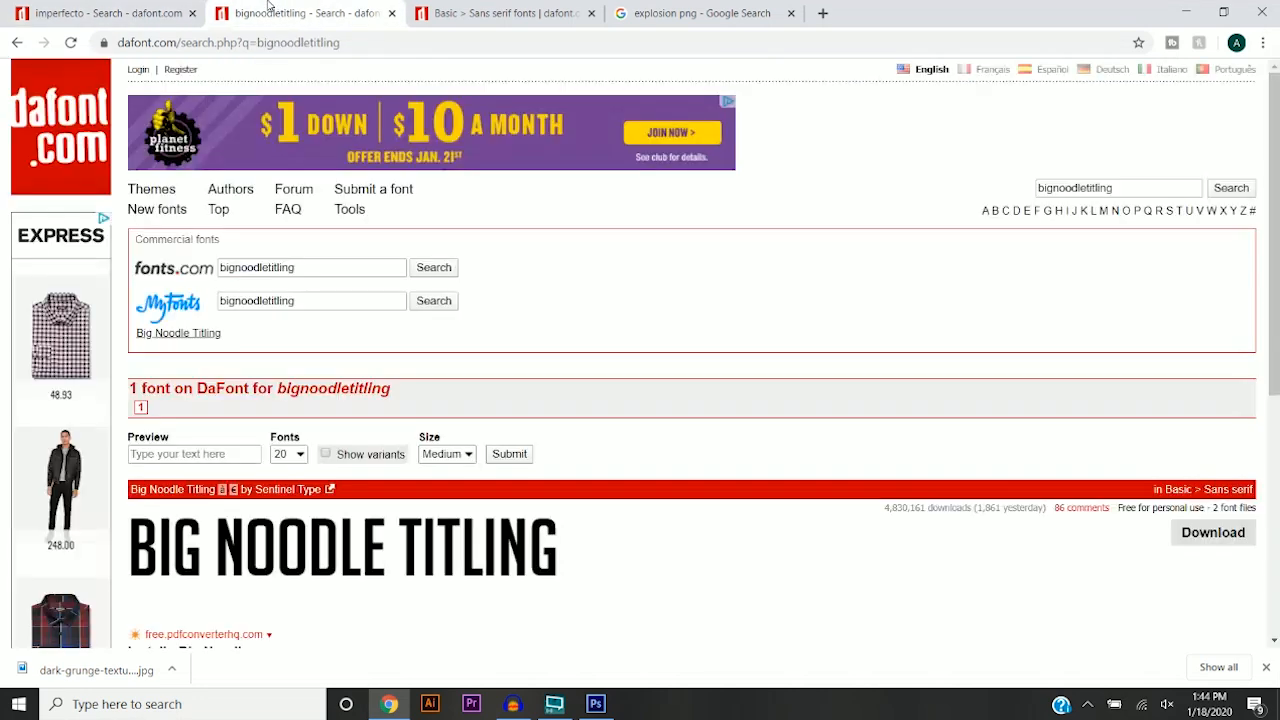
left_click(500, 13)
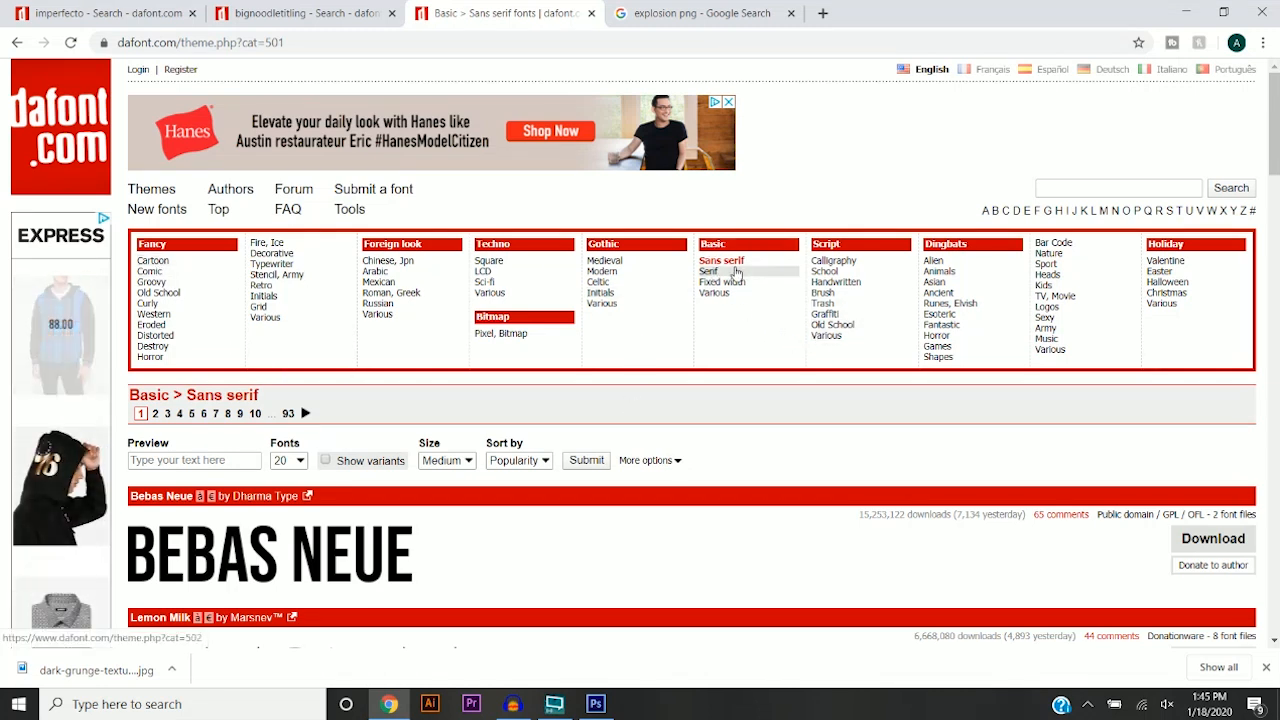
scroll(352, 306, "down", 10)
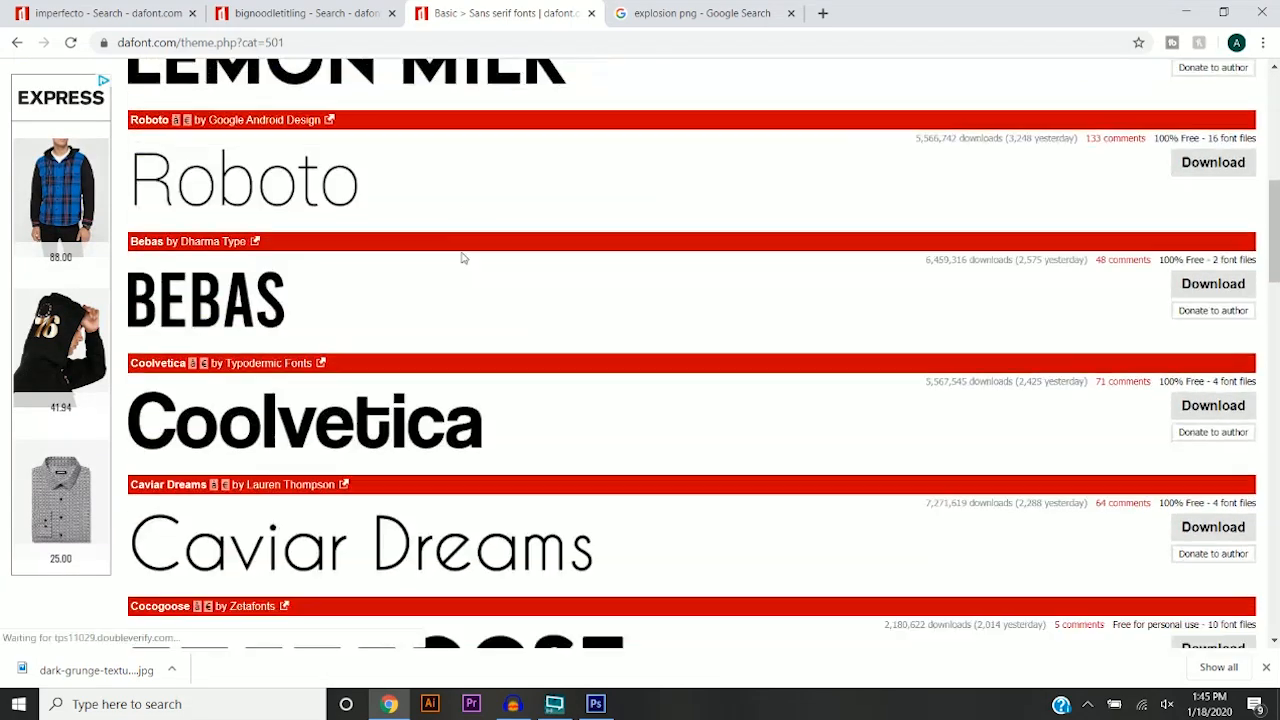
scroll(460, 260, "up", 12)
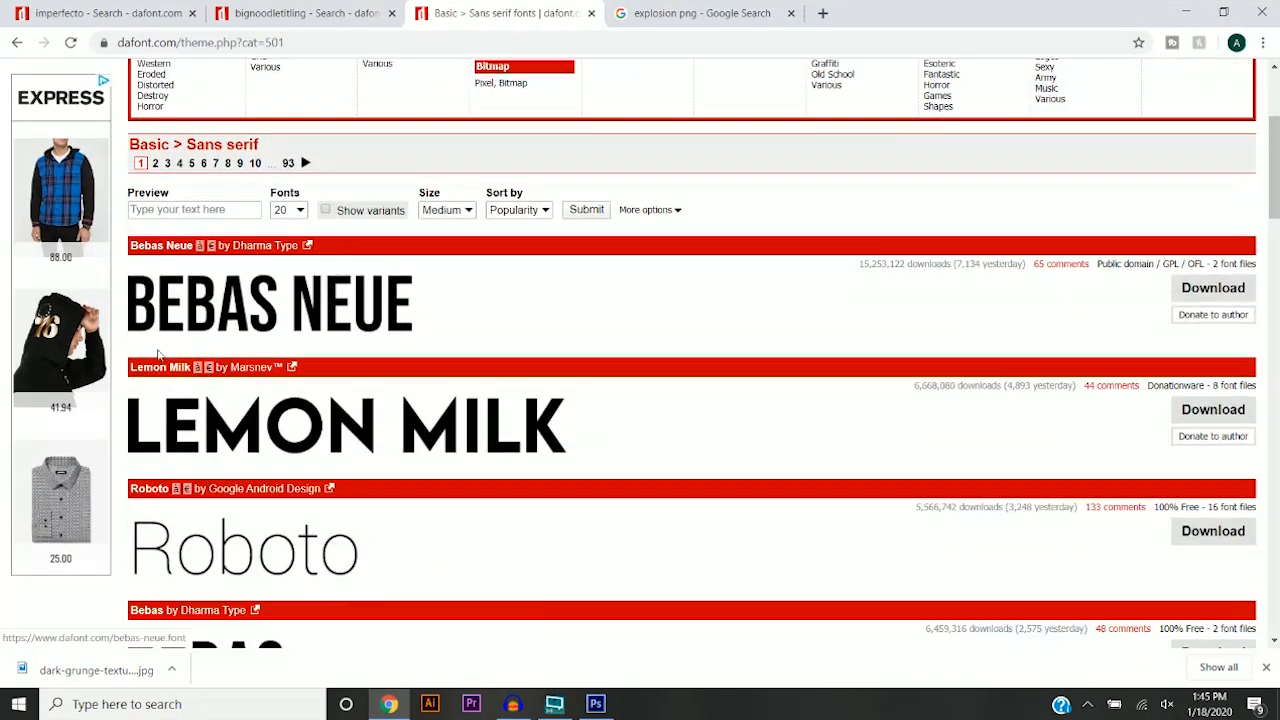
left_click(480, 315)
scroll(560, 314, "down", 4)
scroll(600, 240, "down", 9)
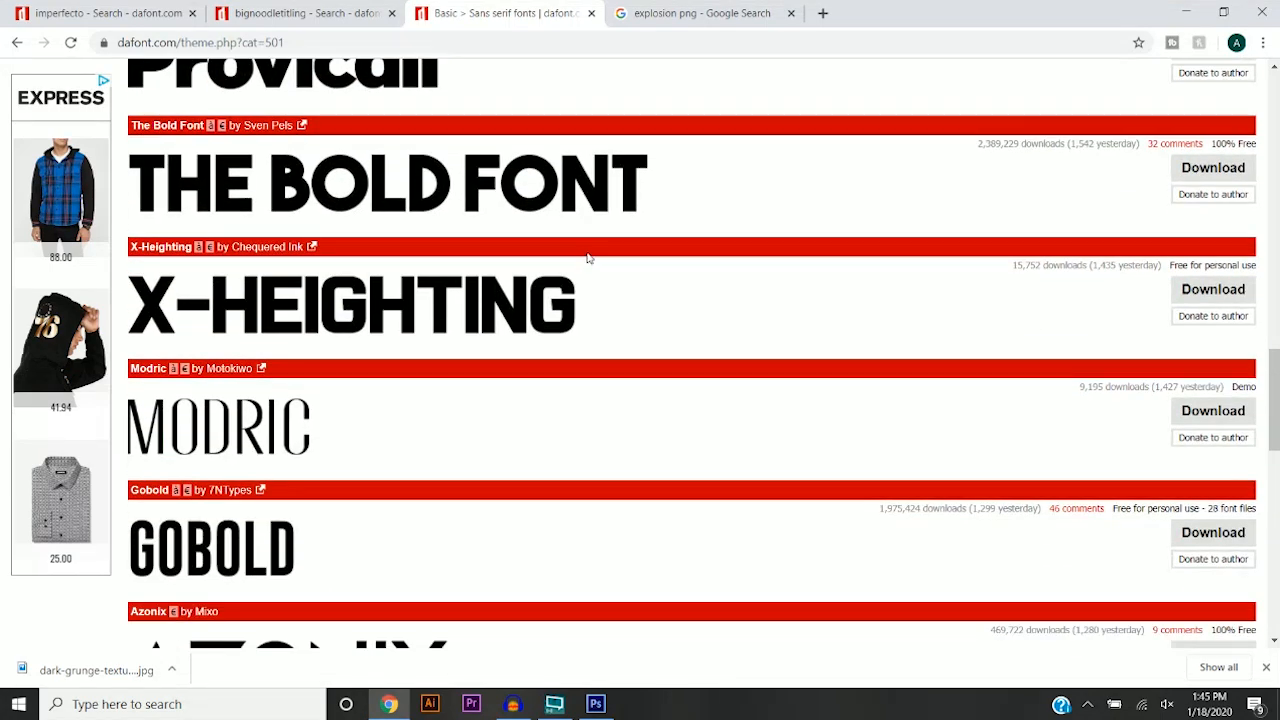
scroll(810, 348, "down", 4)
scroll(808, 348, "up", 3)
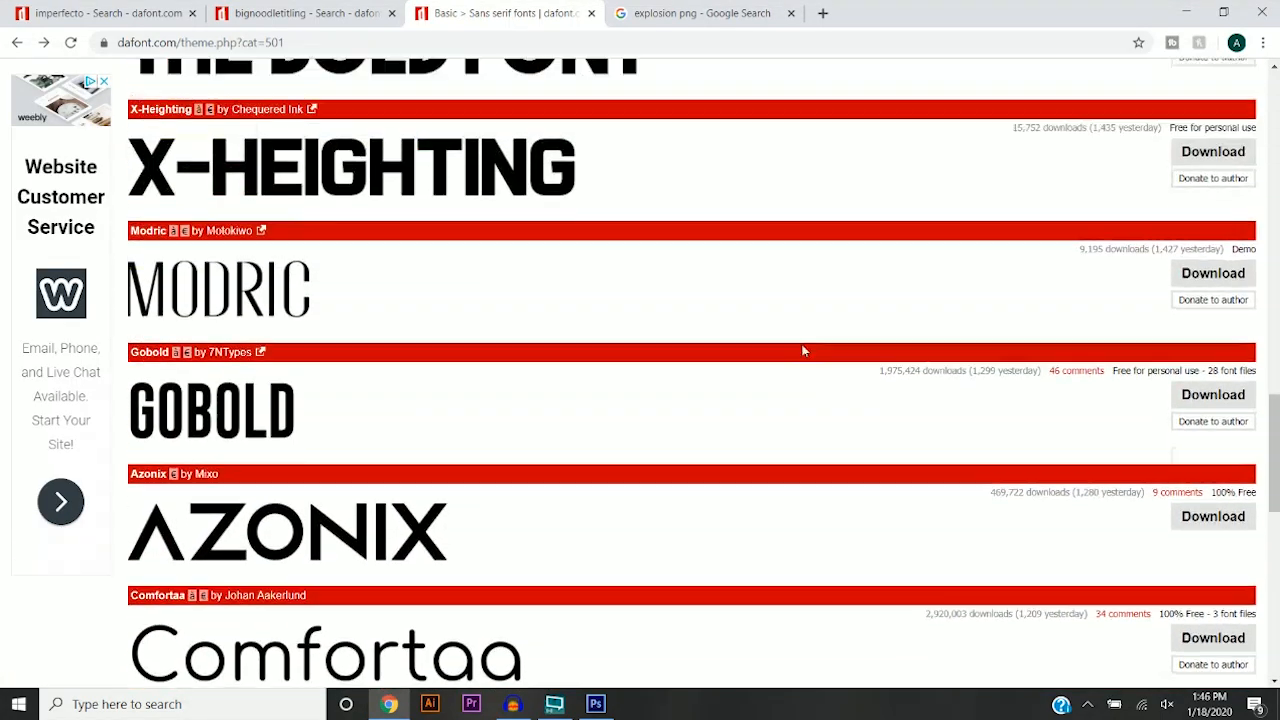
Download the Modric font and open Modric.ttf from the downloaded archive to install it.
left_click(1210, 330)
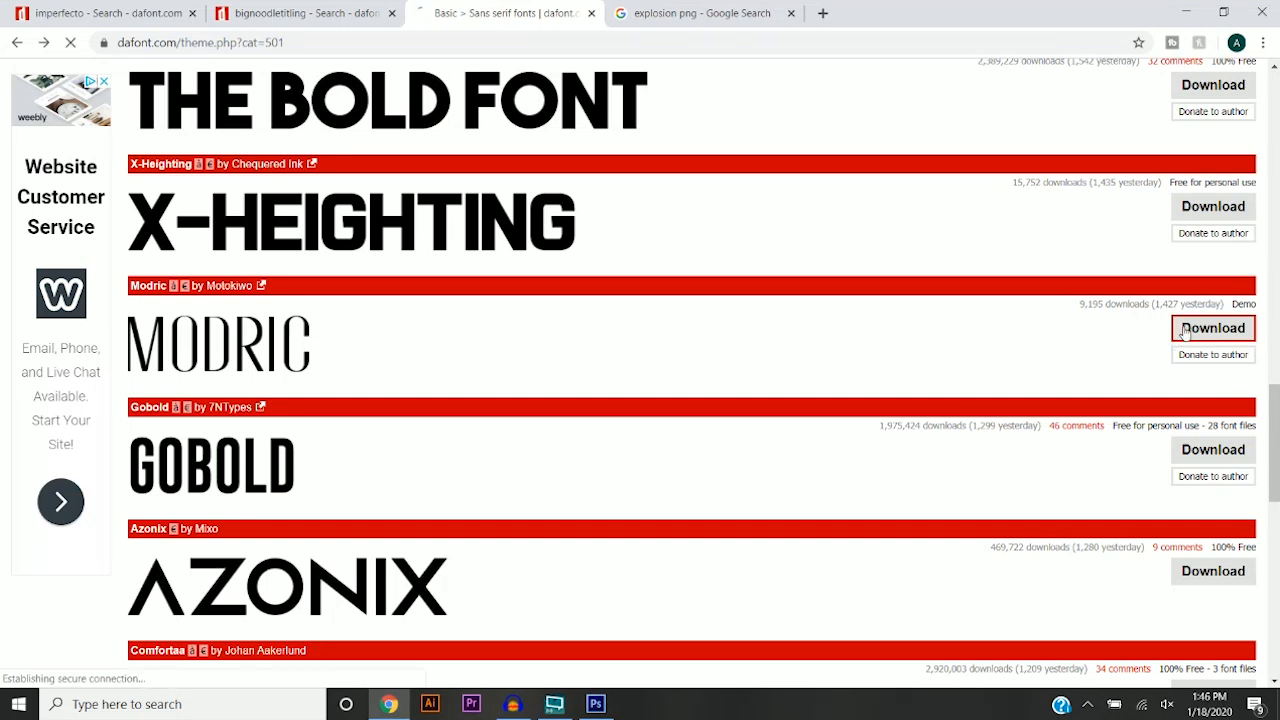
left_click(171, 668)
left_click(230, 538)
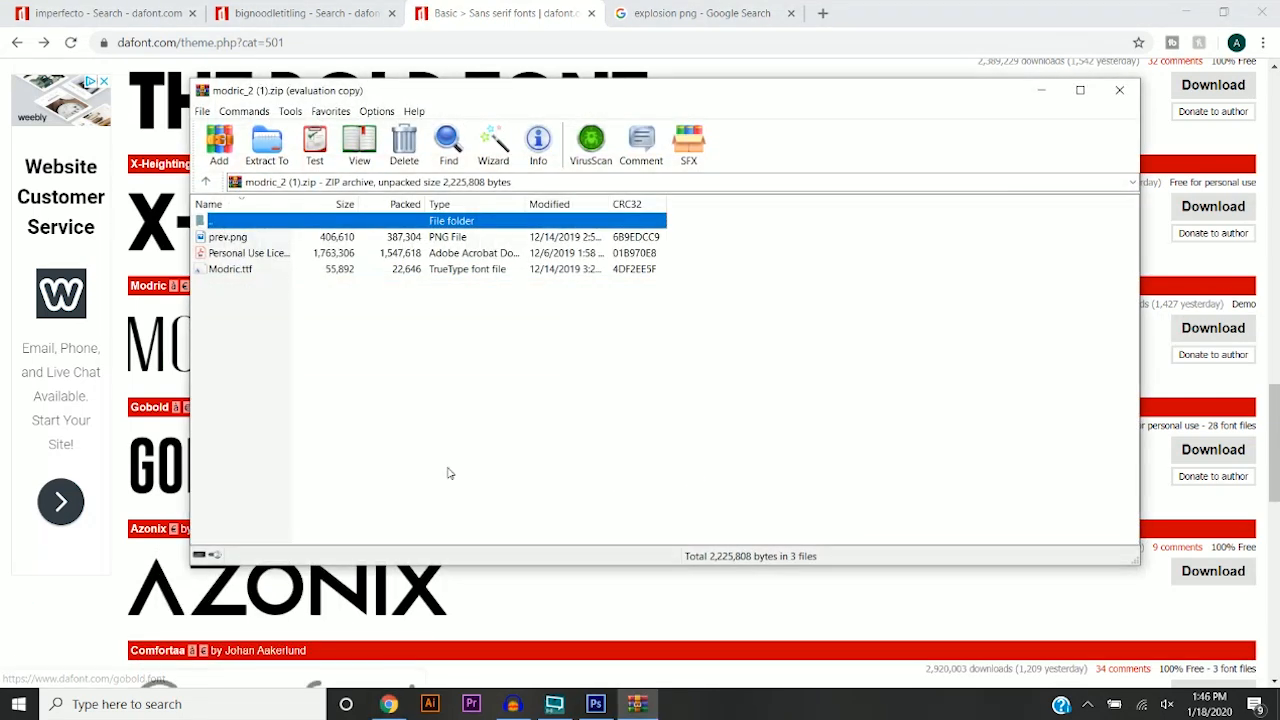
double_click(258, 270)
left_click(179, 150)
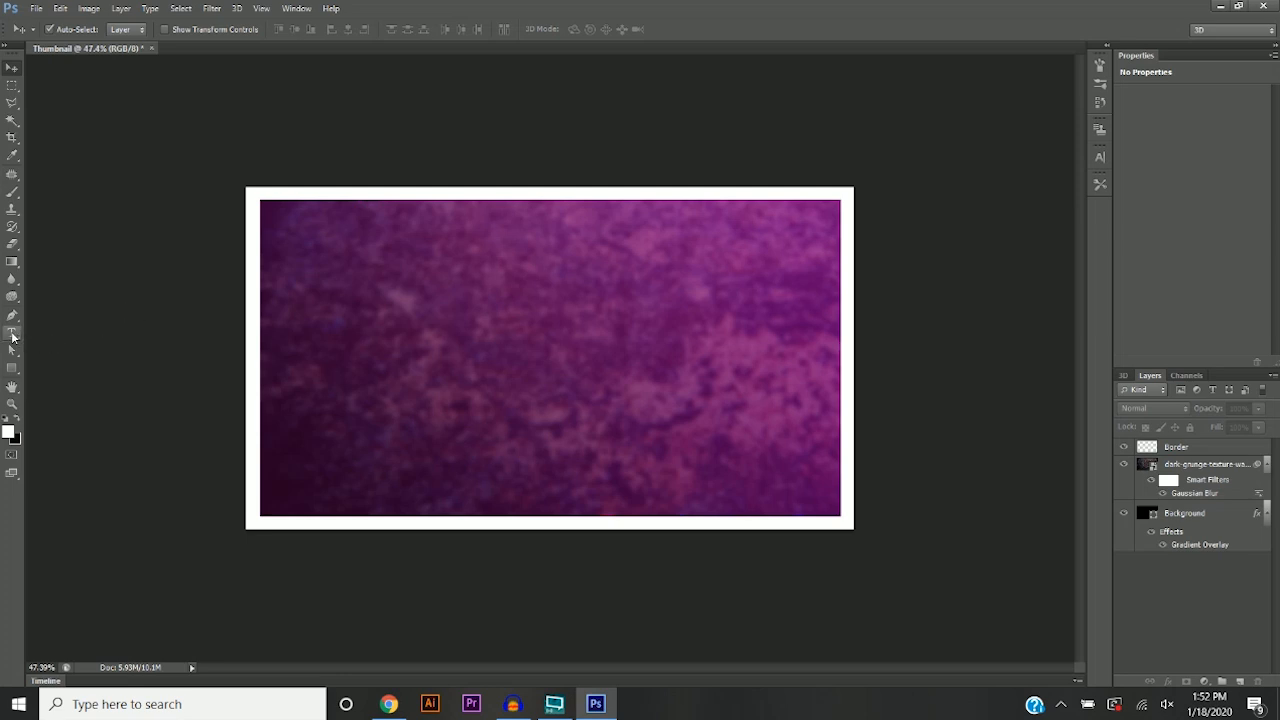
In Photoshop, start a text layer in the canvas's upper-left area using the BigNoodleTitling font at 290 pt.
left_click(12, 333)
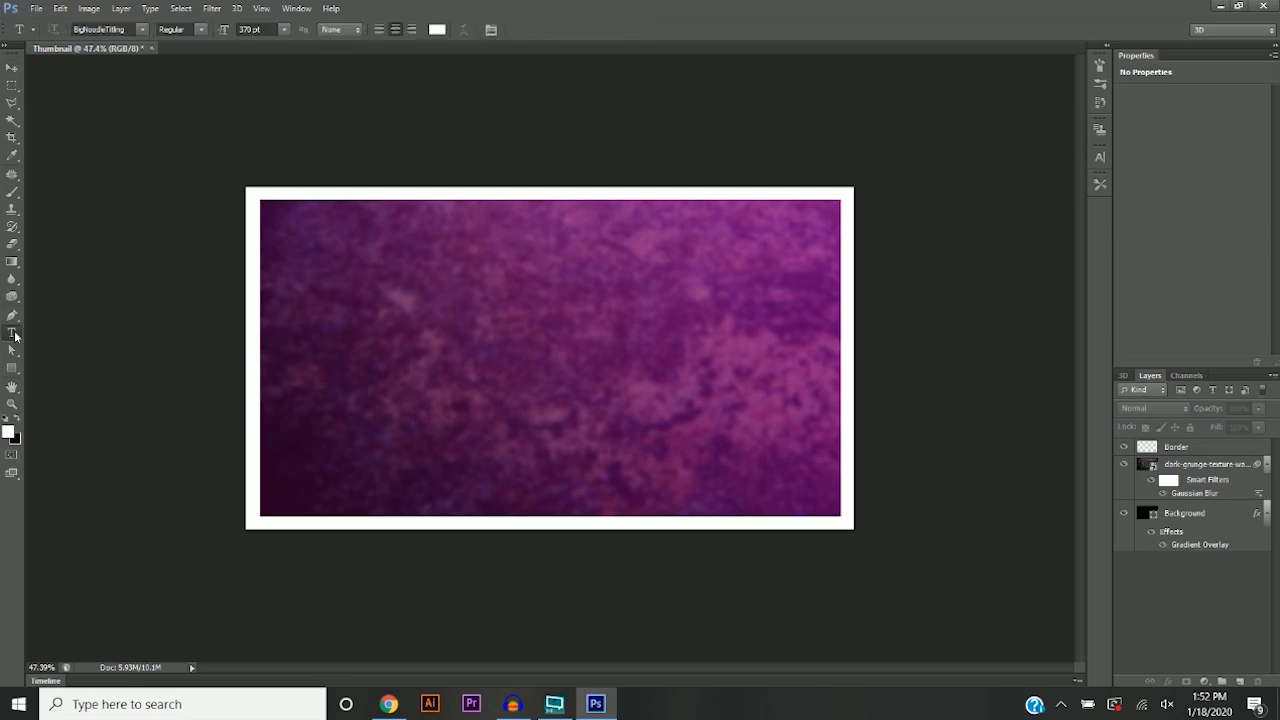
left_click(331, 303)
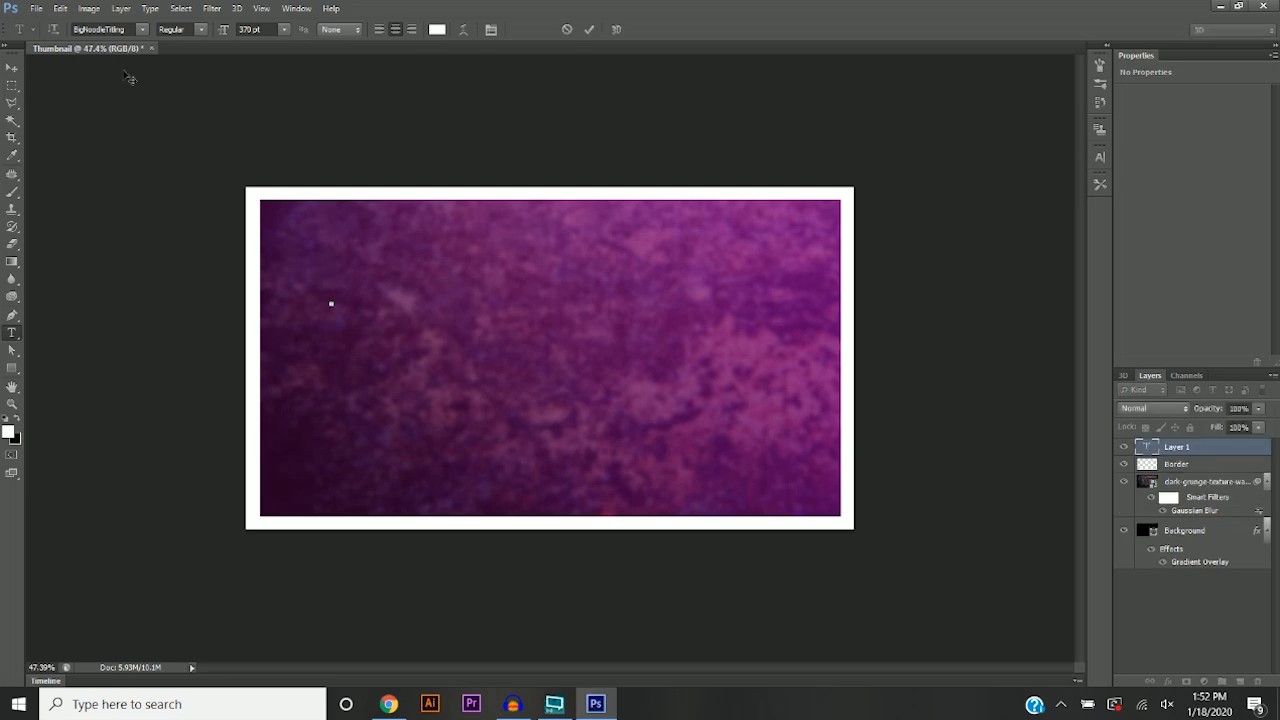
left_click(142, 29)
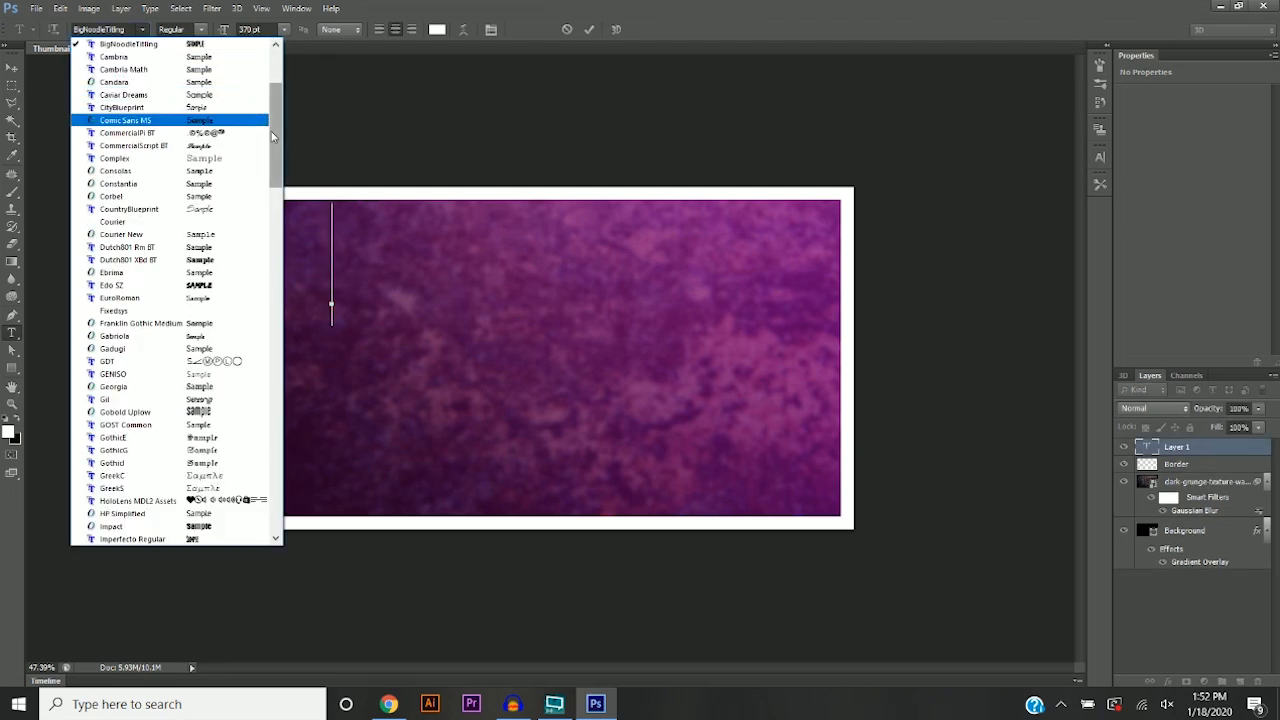
left_click_drag(272, 135, 245, 35)
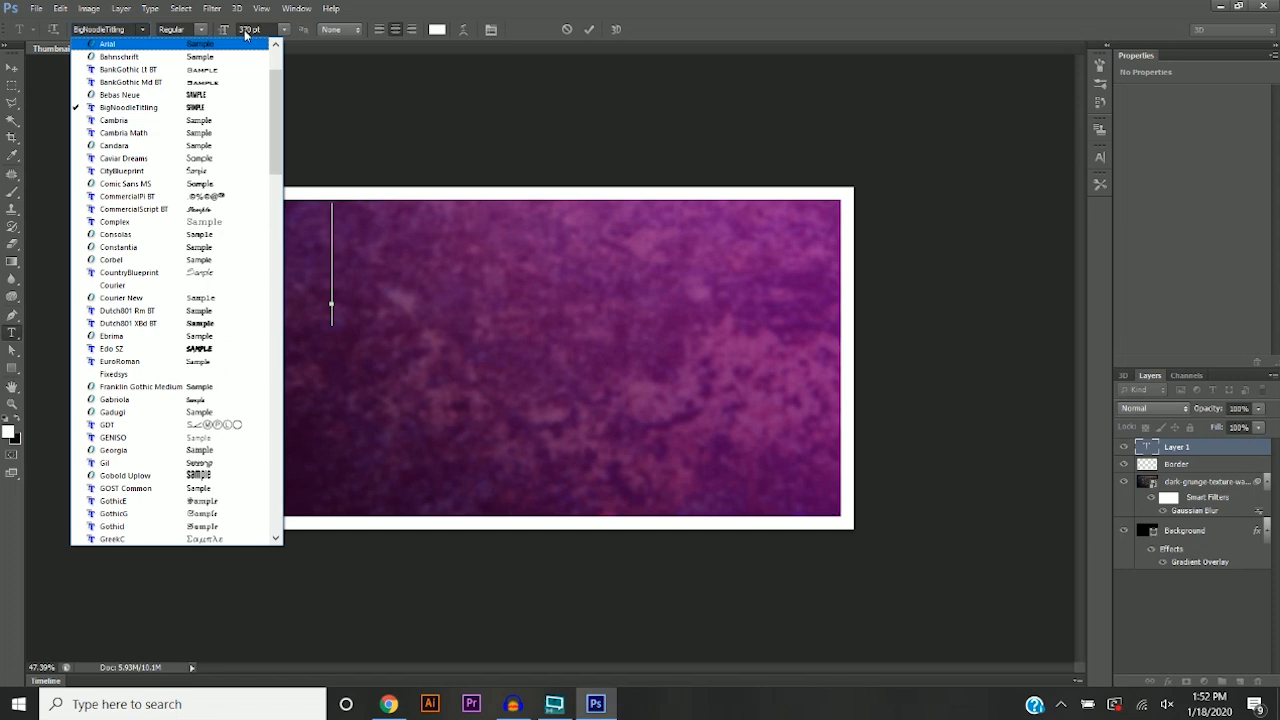
left_click(248, 30)
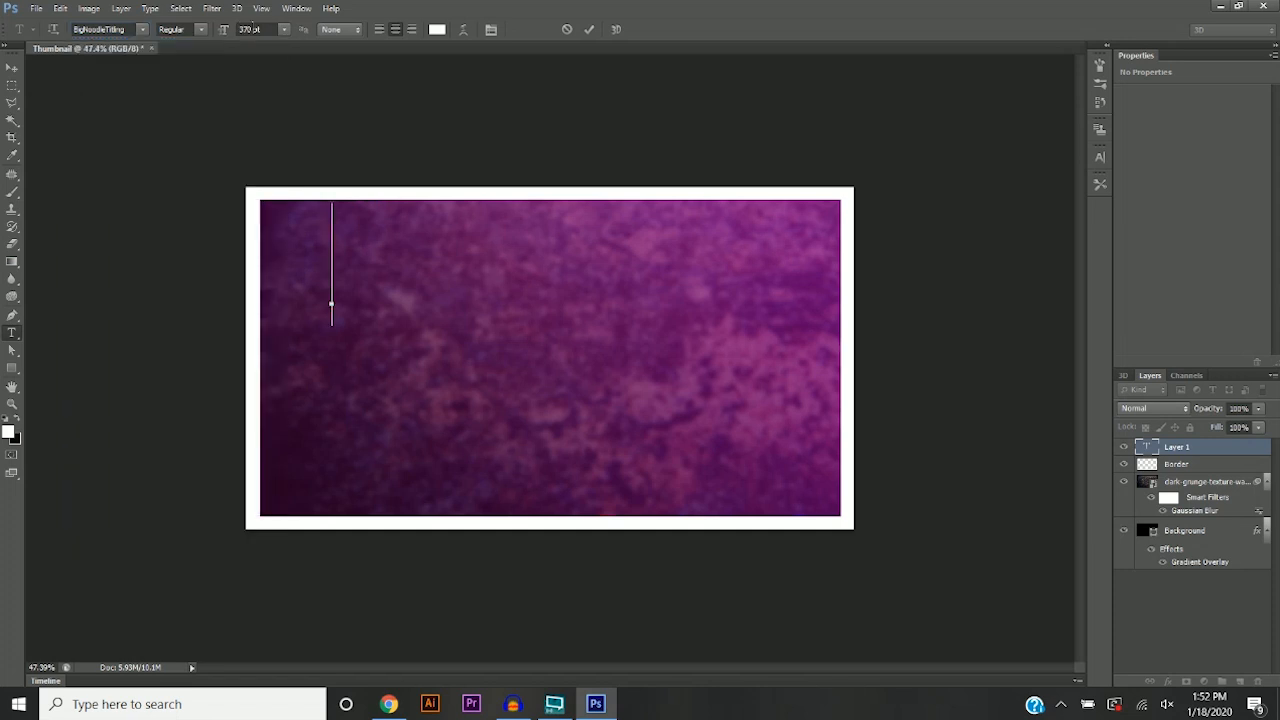
left_click(249, 28)
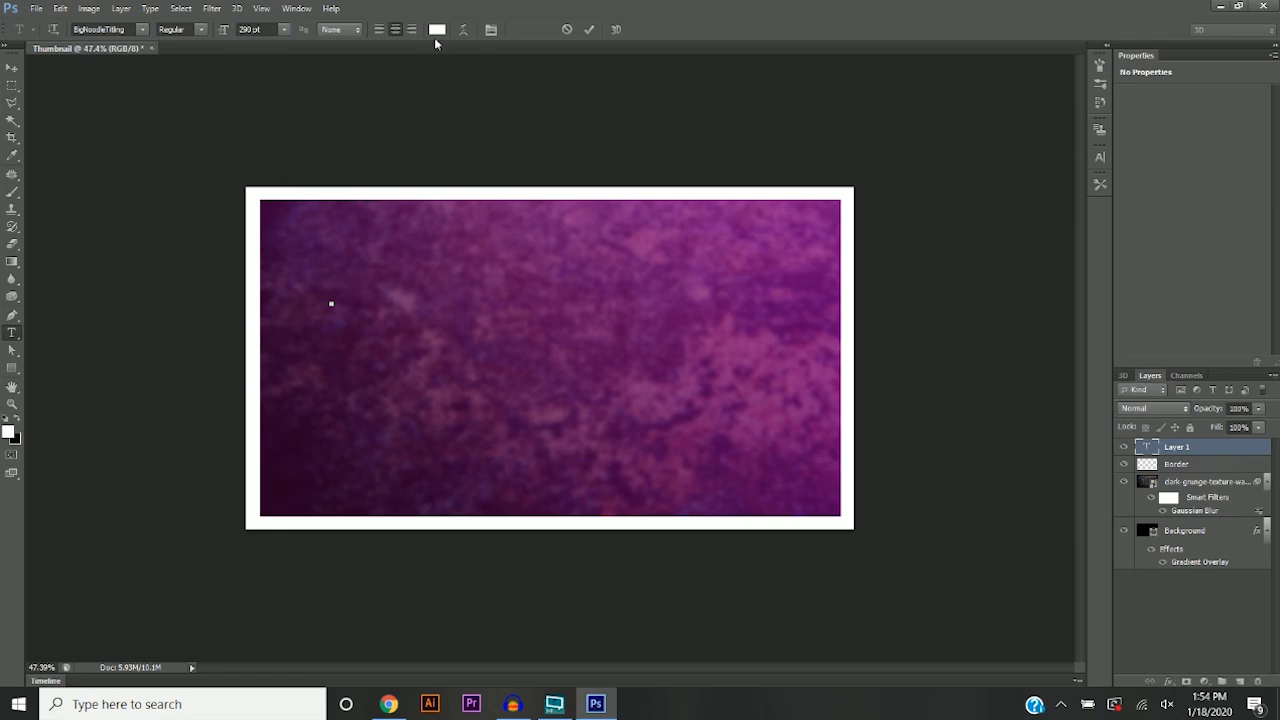
Set the text colour to white (ffffff).
left_click(437, 29)
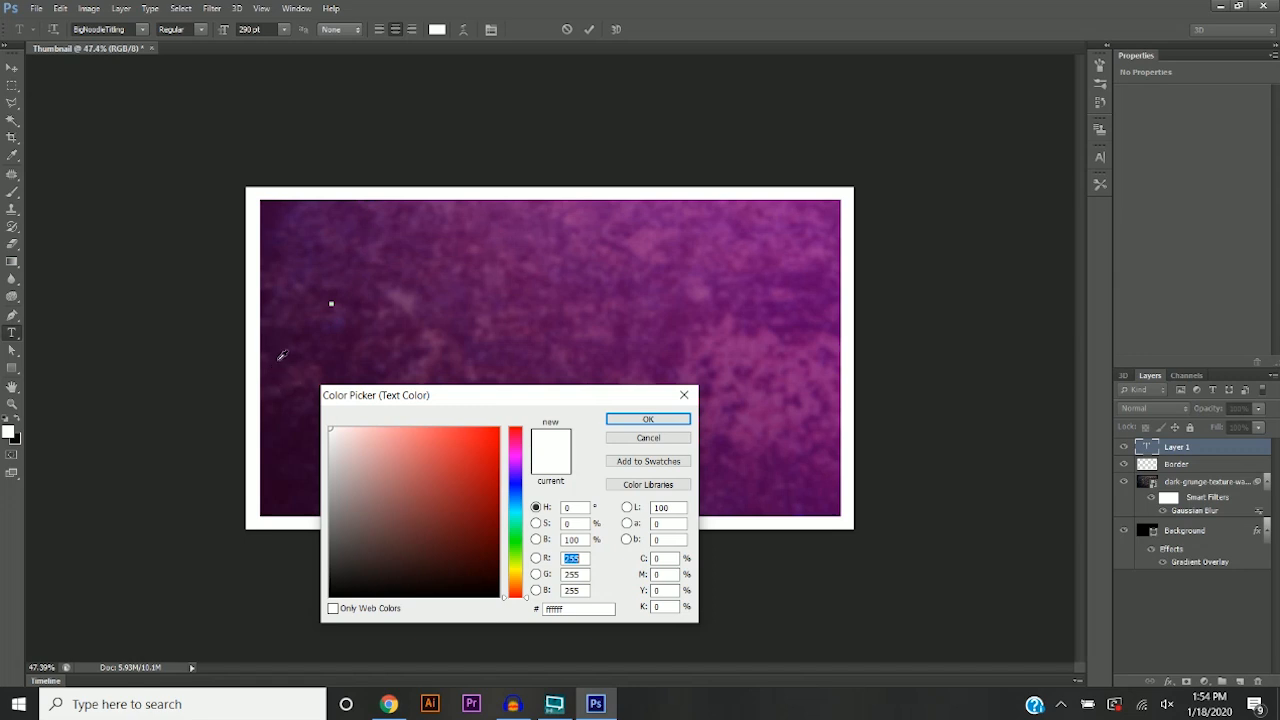
left_click_drag(347, 450, 326, 413)
left_click(648, 419)
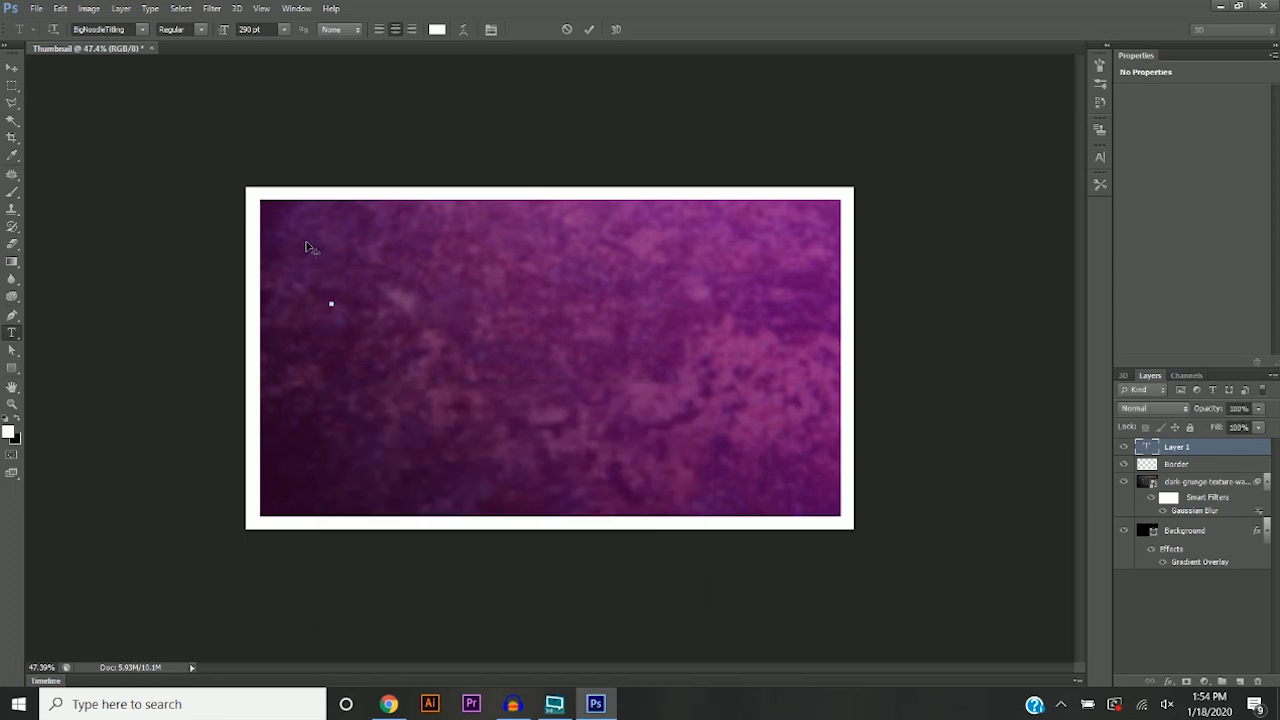
Enter the text FAST & EASY and move it into the upper-left corner inside the border.
type("FAST")
type(" & EASY")
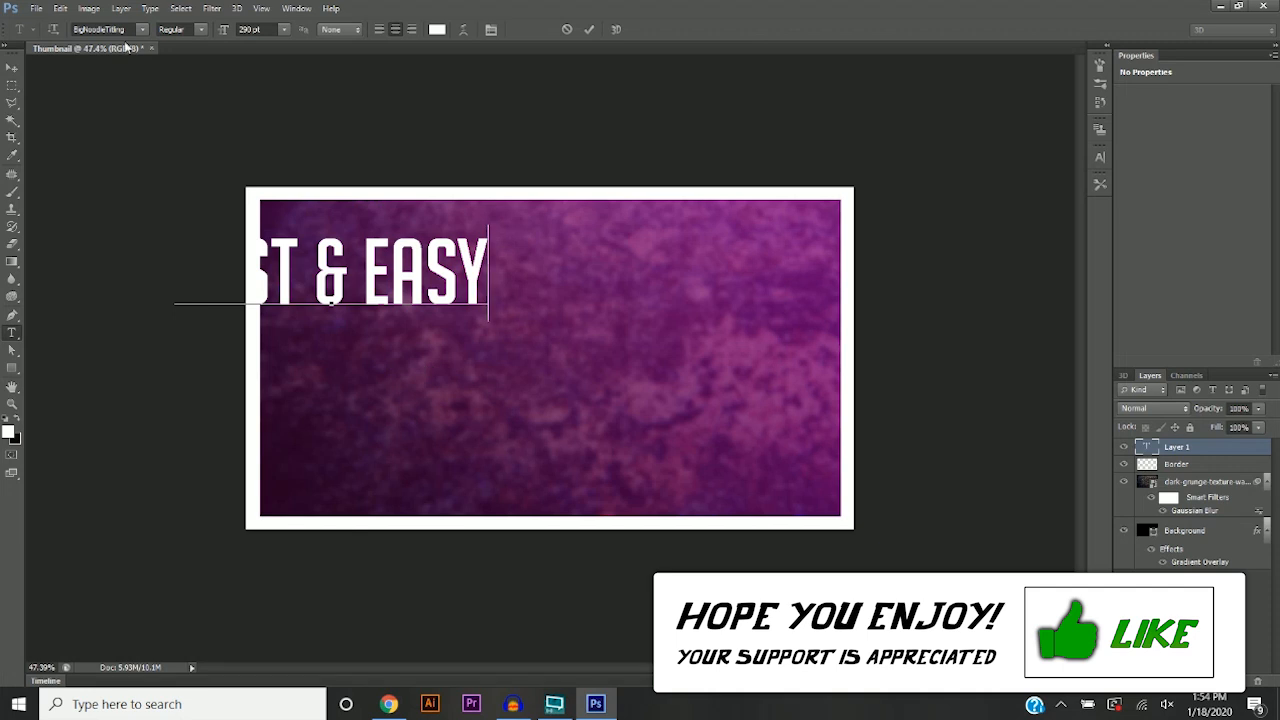
left_click(11, 67)
left_click_drag(335, 281, 437, 263)
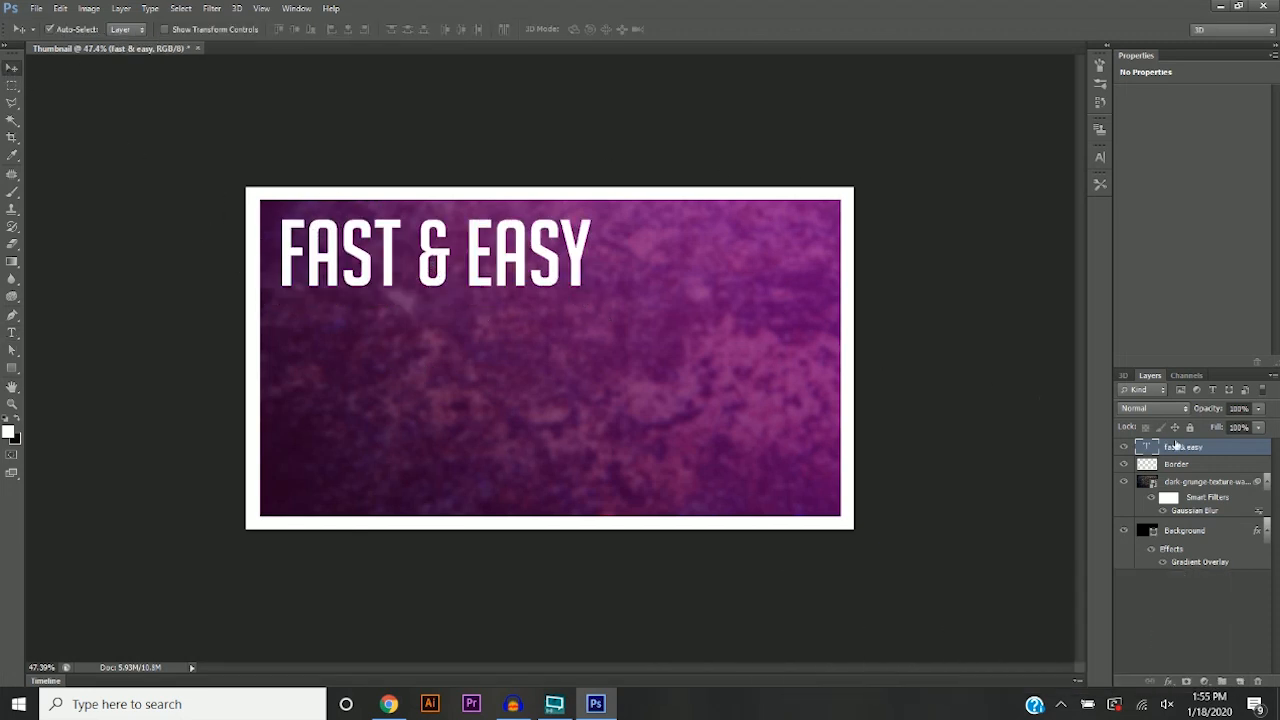
Add a black outside stroke of 20 px to the fast & easy text layer.
right_click(1183, 452)
left_click(1115, 130)
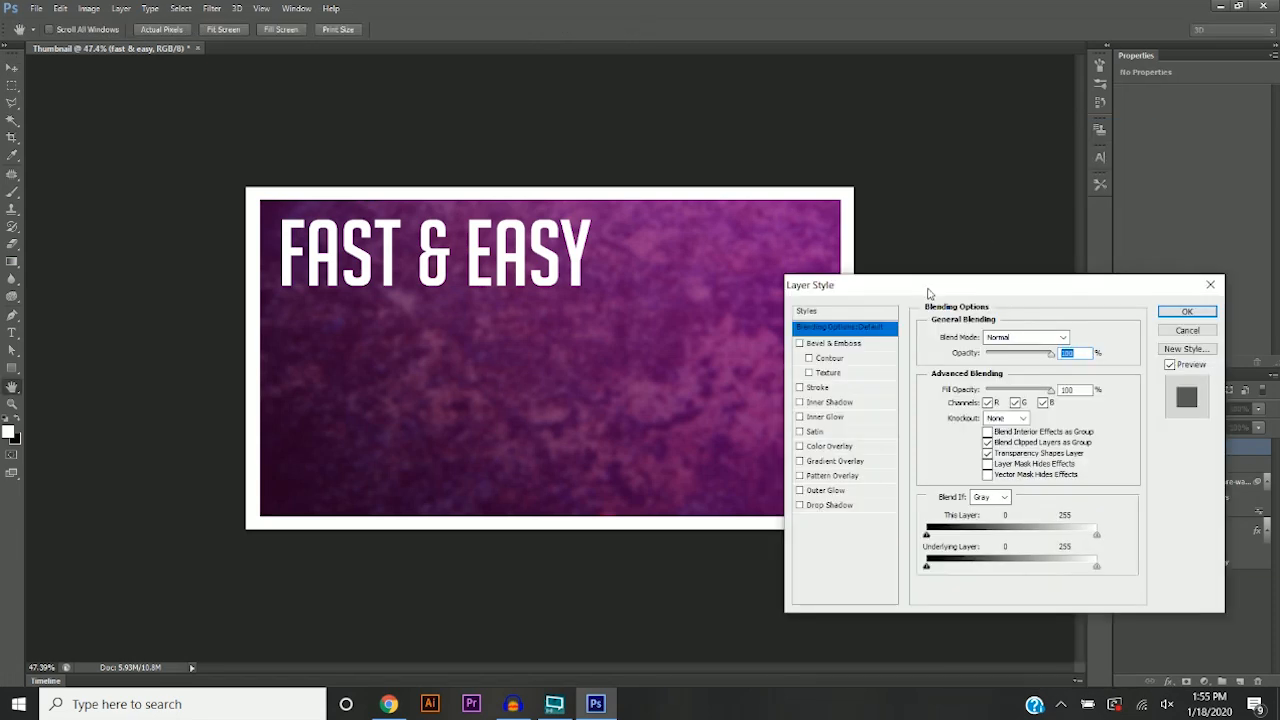
left_click(815, 388)
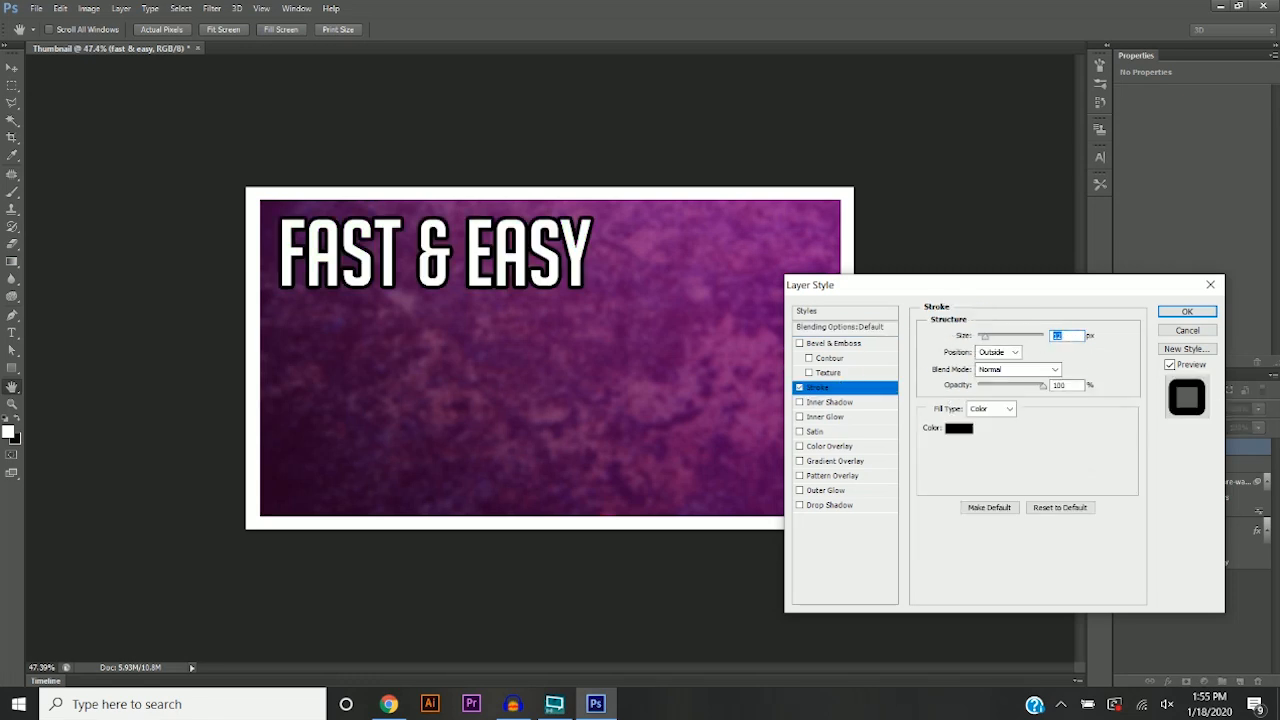
type("20")
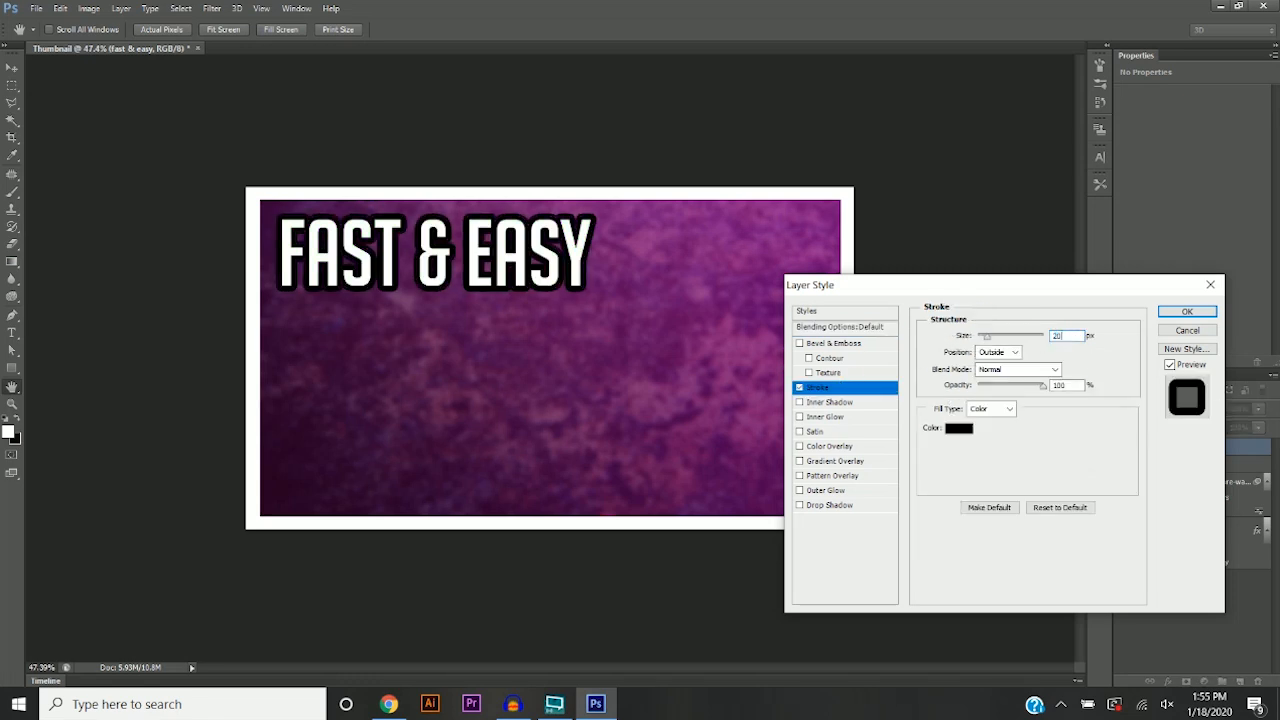
Add a white outer glow with 100% spread to the text and apply the layer style.
left_click(816, 491)
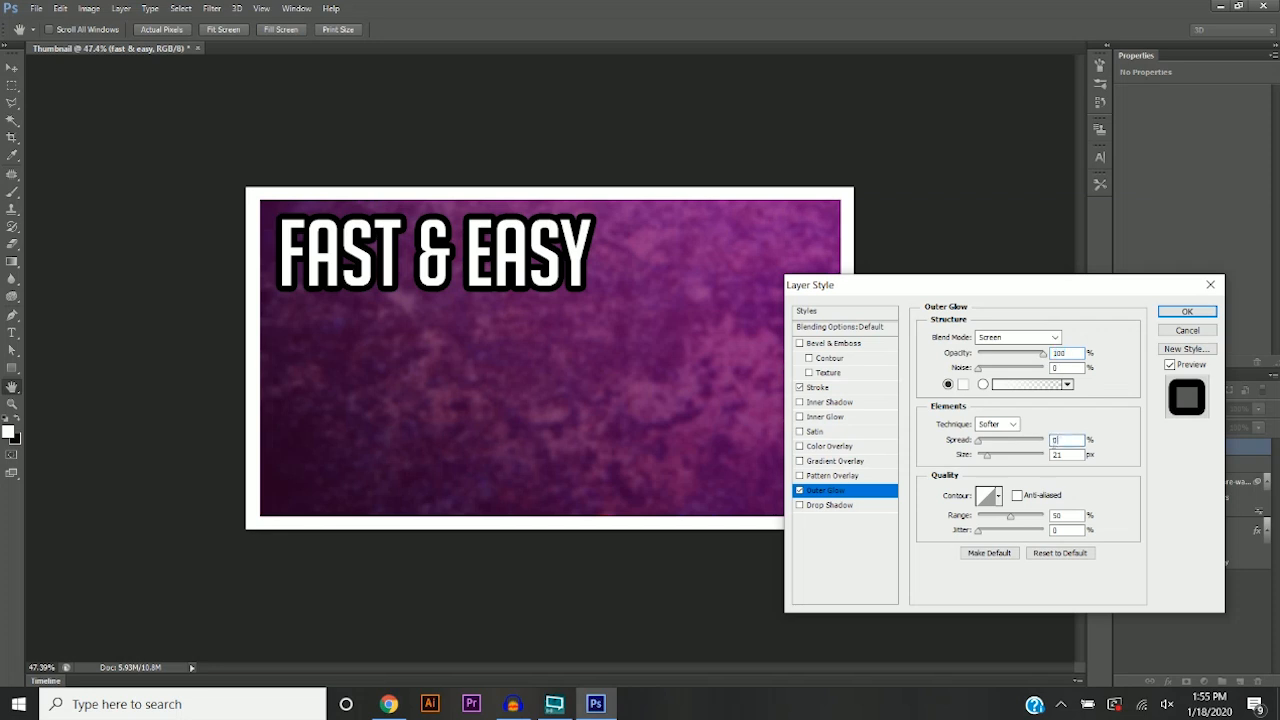
type("100")
key("Tab")
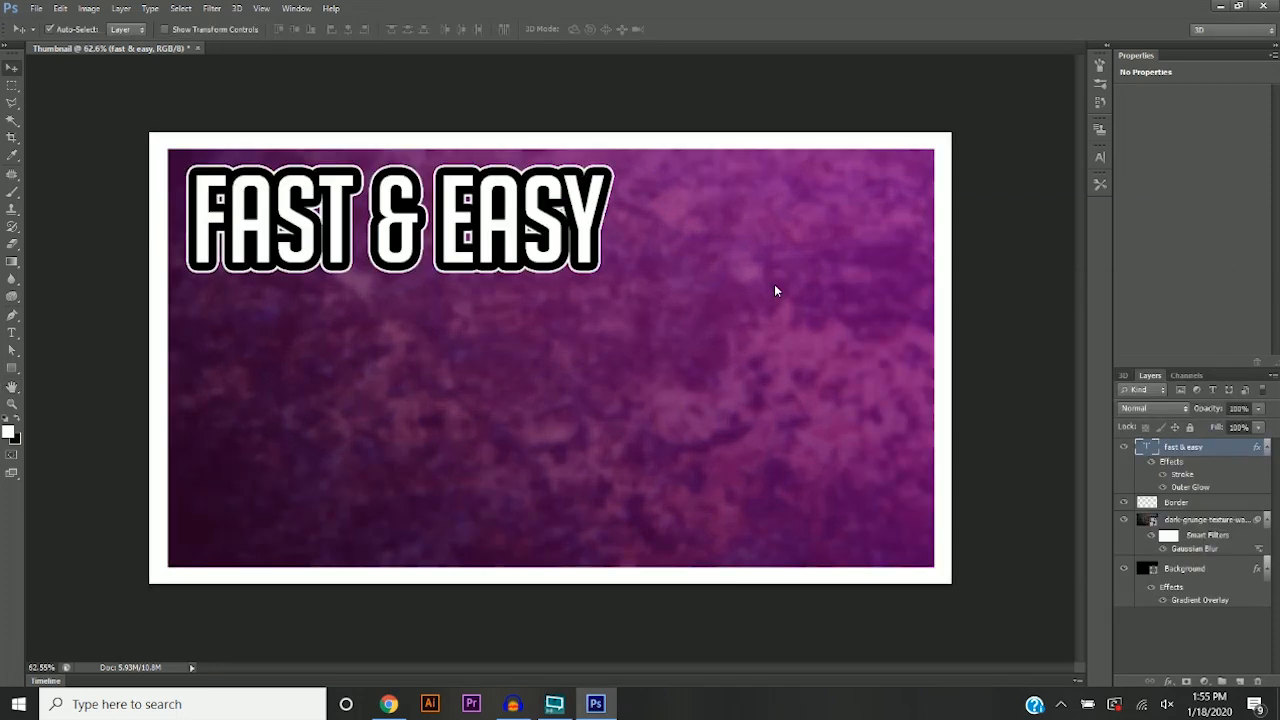
key("Escape")
Duplicate the fast & easy text layer and move the copy straight down into the lower part of the canvas.
right_click(1184, 455)
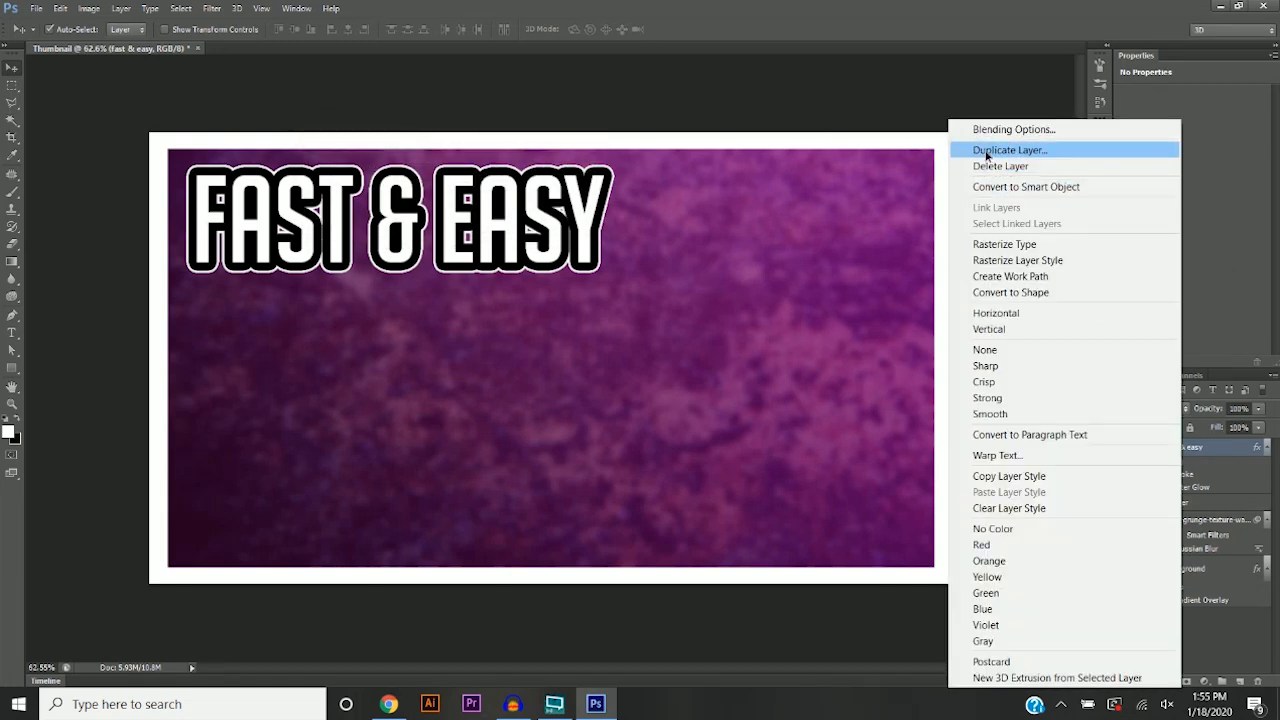
left_click(986, 152)
left_click(563, 152)
left_click_drag(404, 220, 404, 490)
Replace the duplicated text with thumbnails! and position it along the lower edge inside the border.
key("t")
left_click_drag(602, 500, 190, 475)
type("thumbnails!")
left_click(12, 68)
left_click_drag(397, 482, 414, 473)
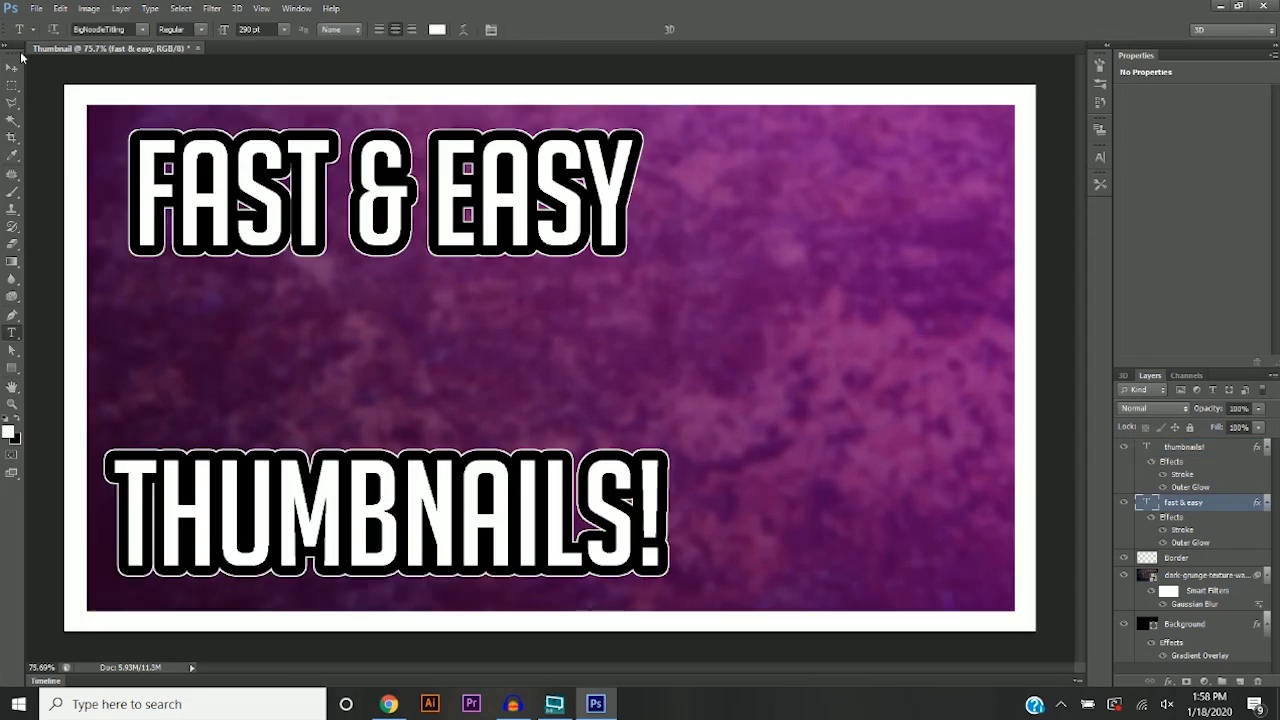
Start a new text layer between the two title lines with the Imperfecto Regular font.
left_click(14, 66)
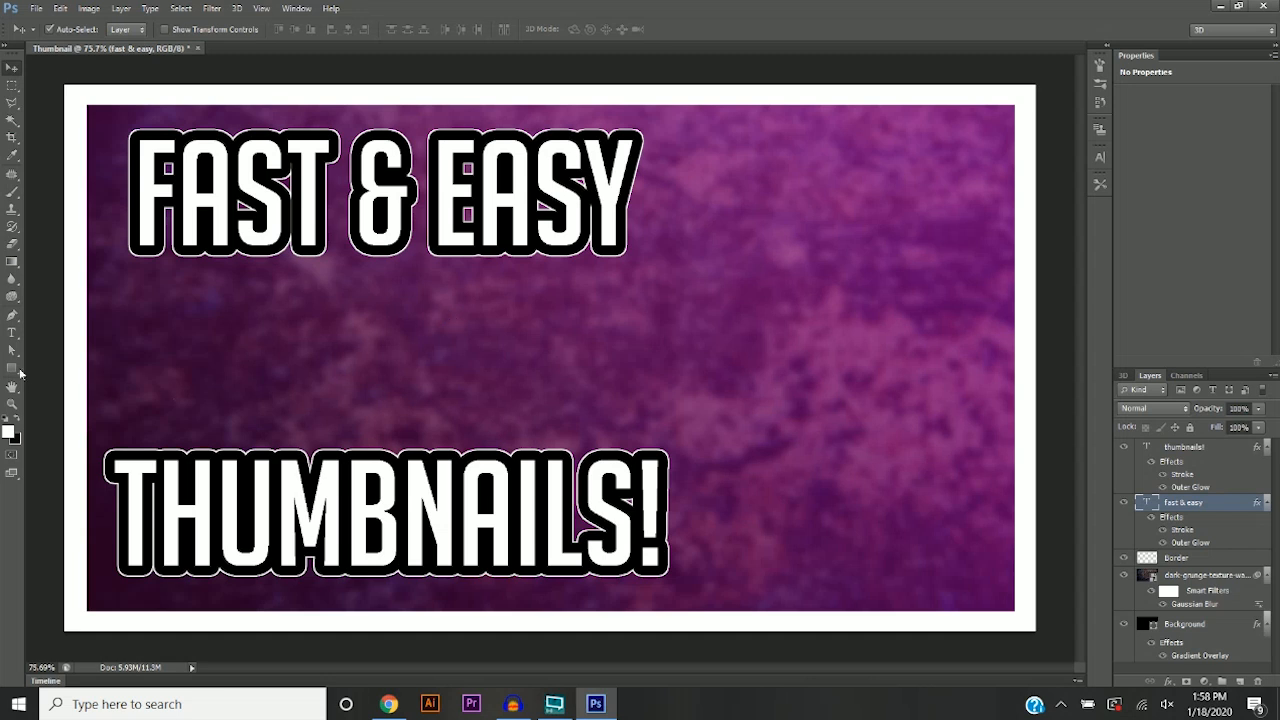
left_click(12, 333)
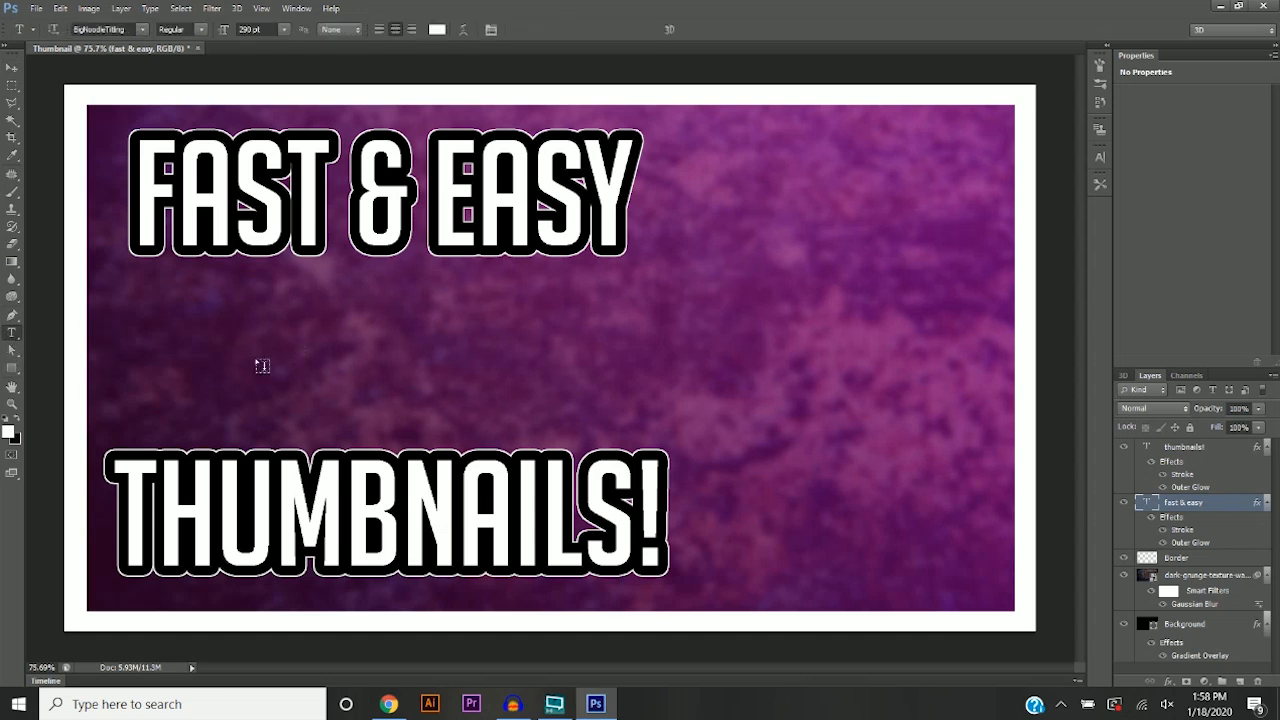
left_click(255, 357)
left_click(144, 30)
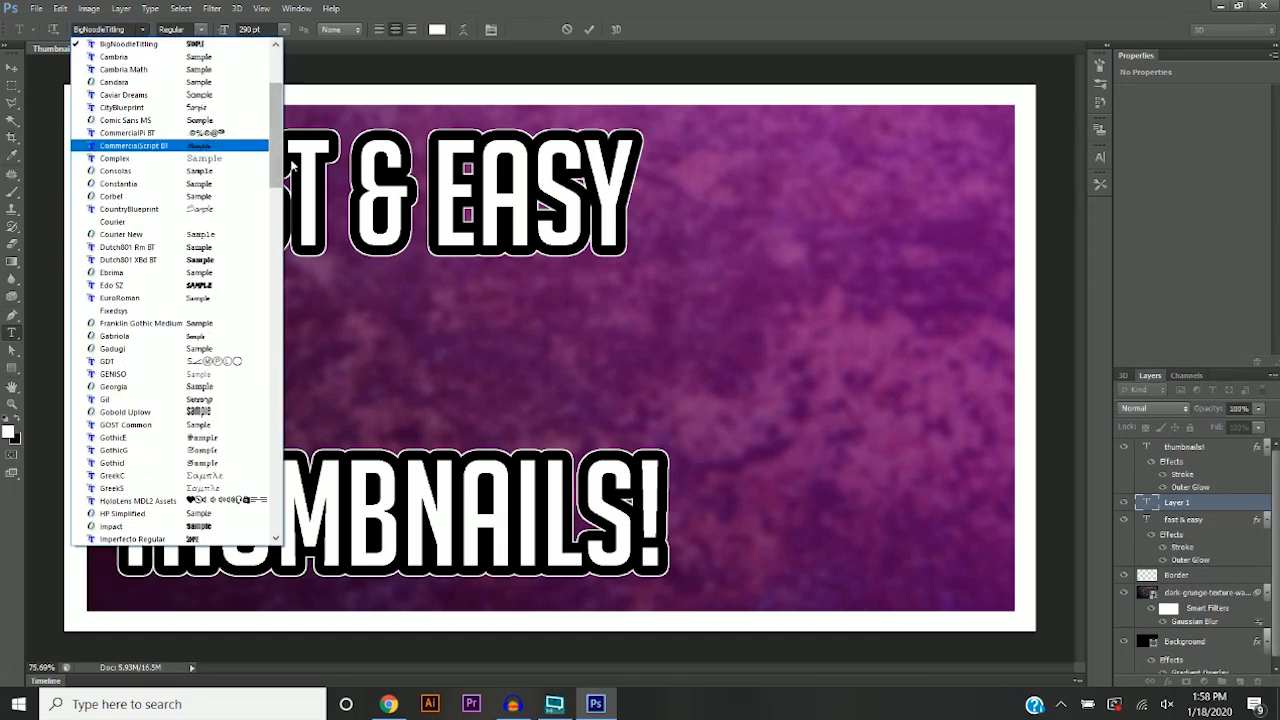
left_click_drag(276, 135, 272, 204)
scroll(272, 204, "down", 3)
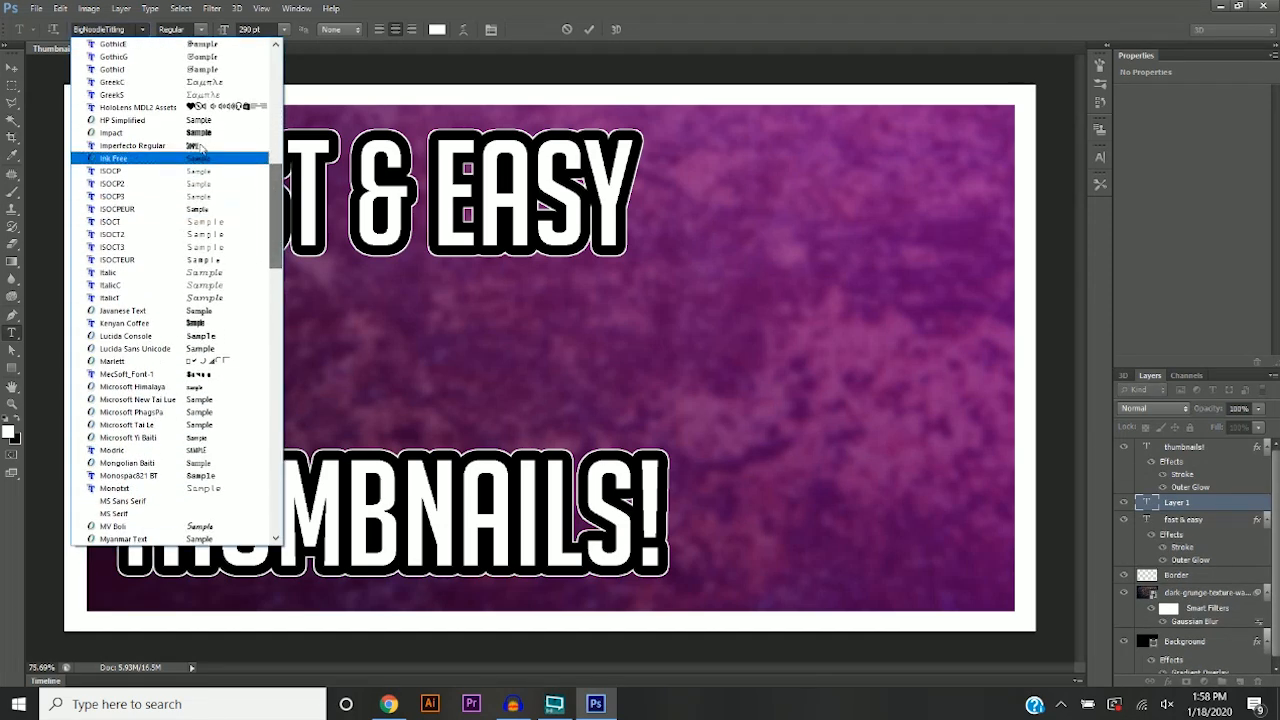
left_click(130, 145)
Enter CUSTOM at 370 pt and centre it between the FAST & EASY and THUMBNAILS! lines.
left_click(248, 29)
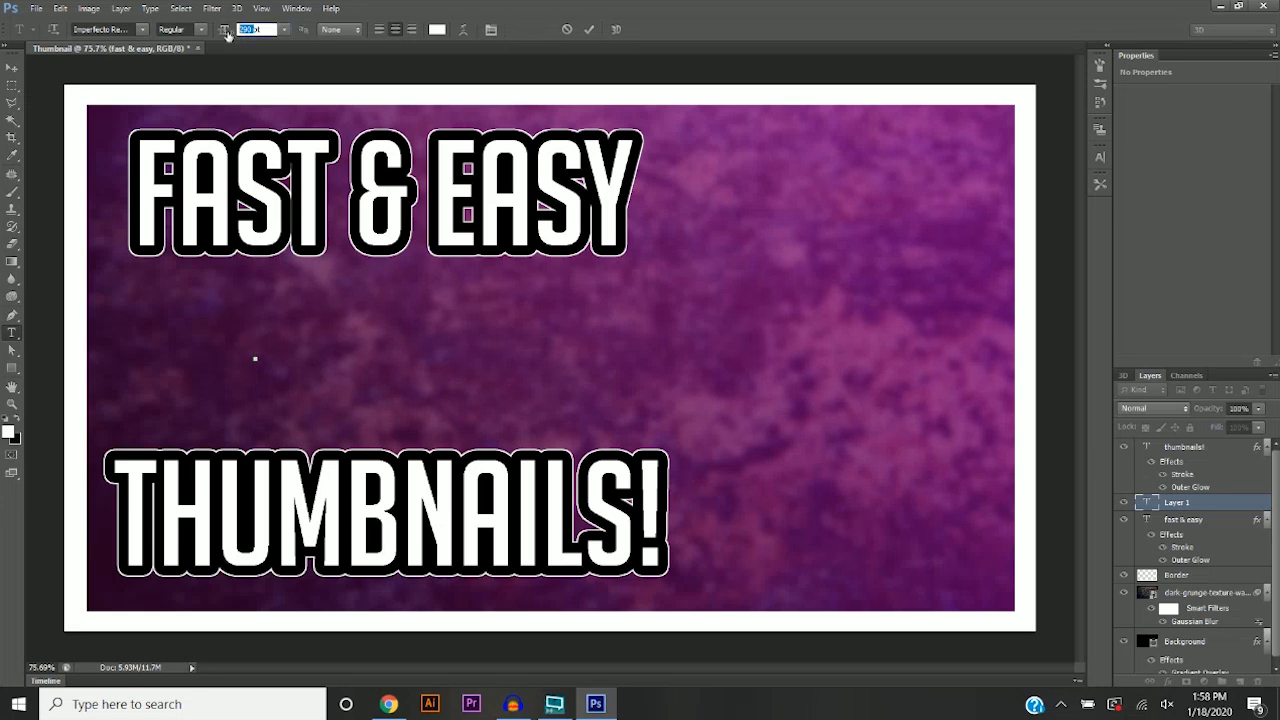
type("375")
key("Return")
type("CUSTO")
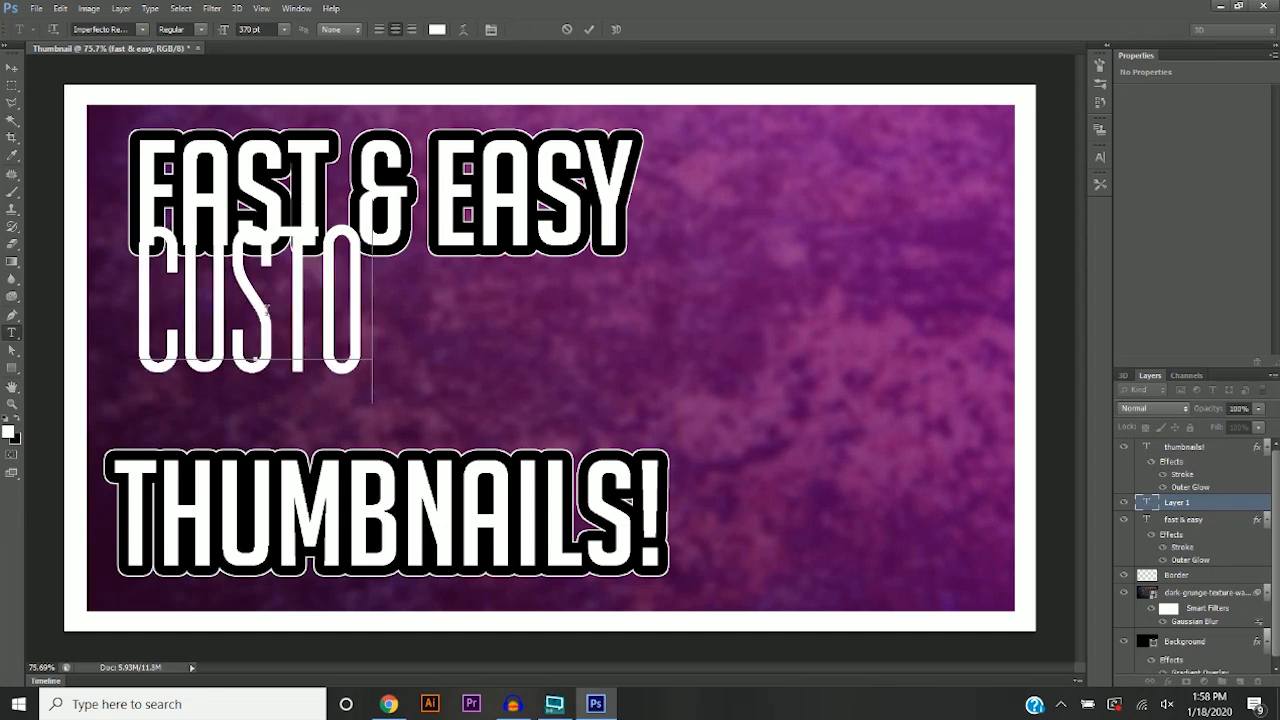
type("M")
left_click(12, 67)
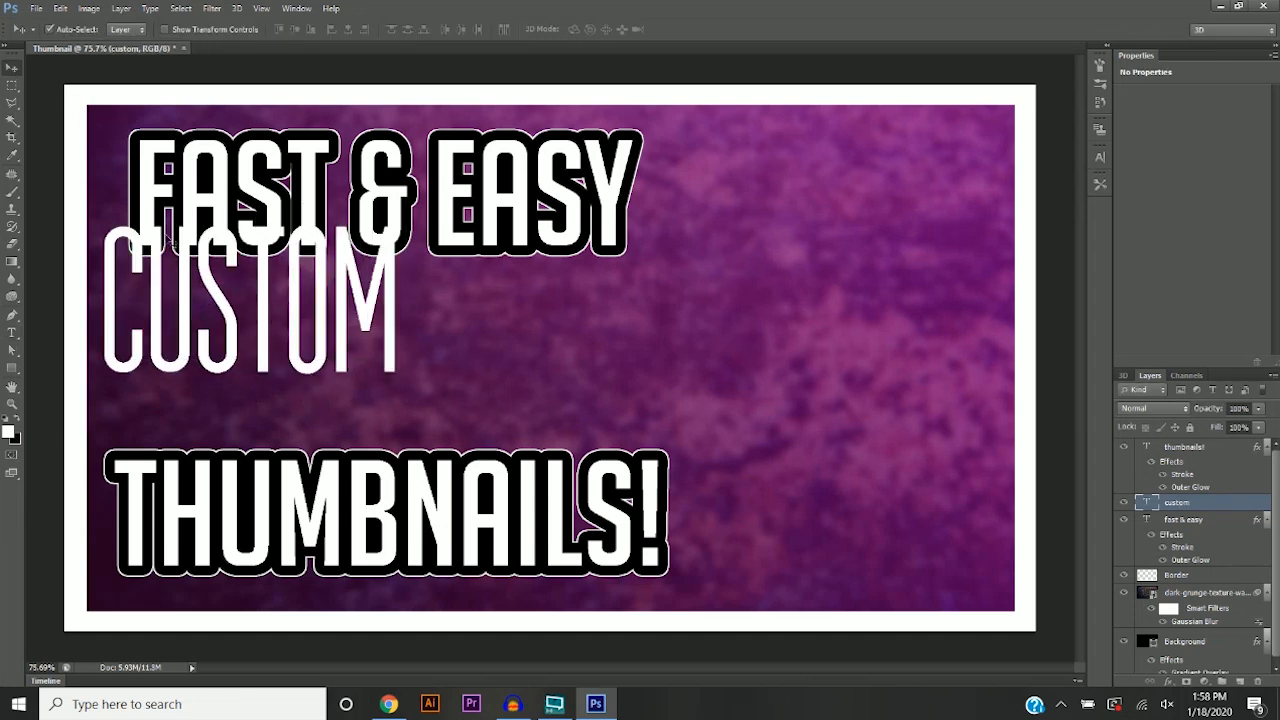
left_click_drag(218, 298, 353, 350)
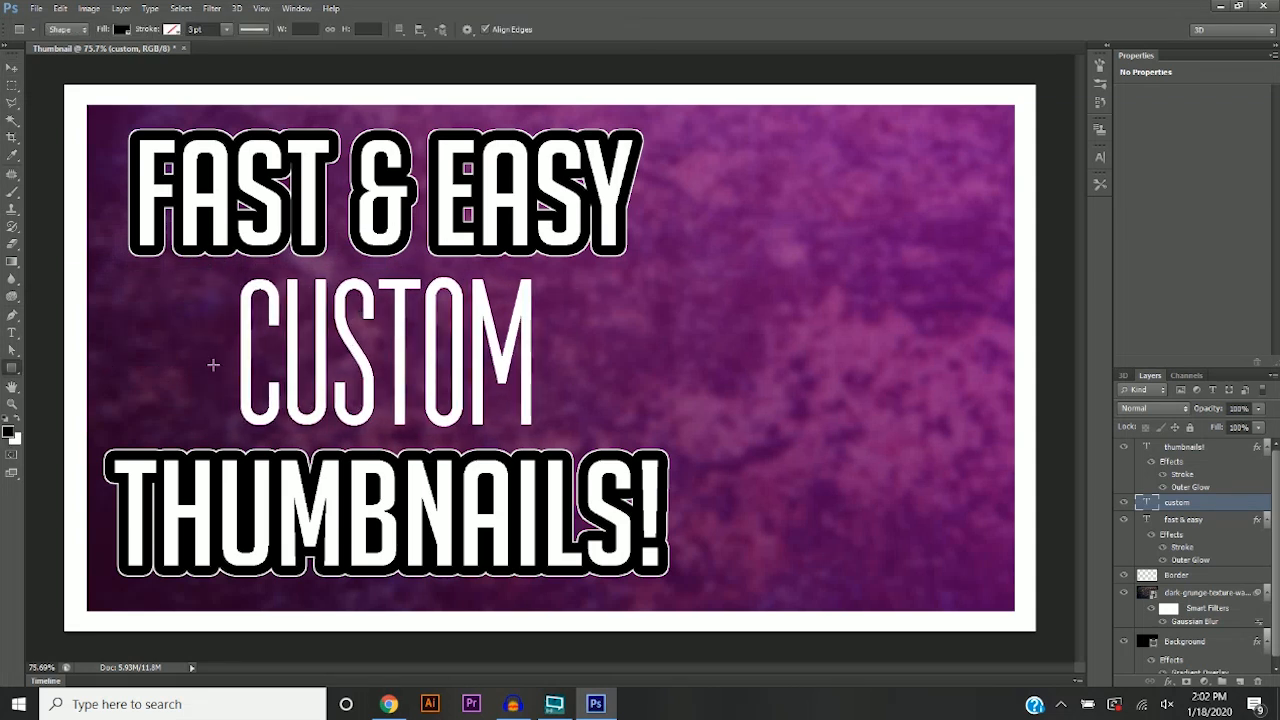
Draw a black (000000) rectangle covering the CUSTOM text and overlapping the title lines above and below.
left_click(12, 67)
left_click(12, 368)
left_click(9, 434)
left_click_drag(385, 530, 316, 604)
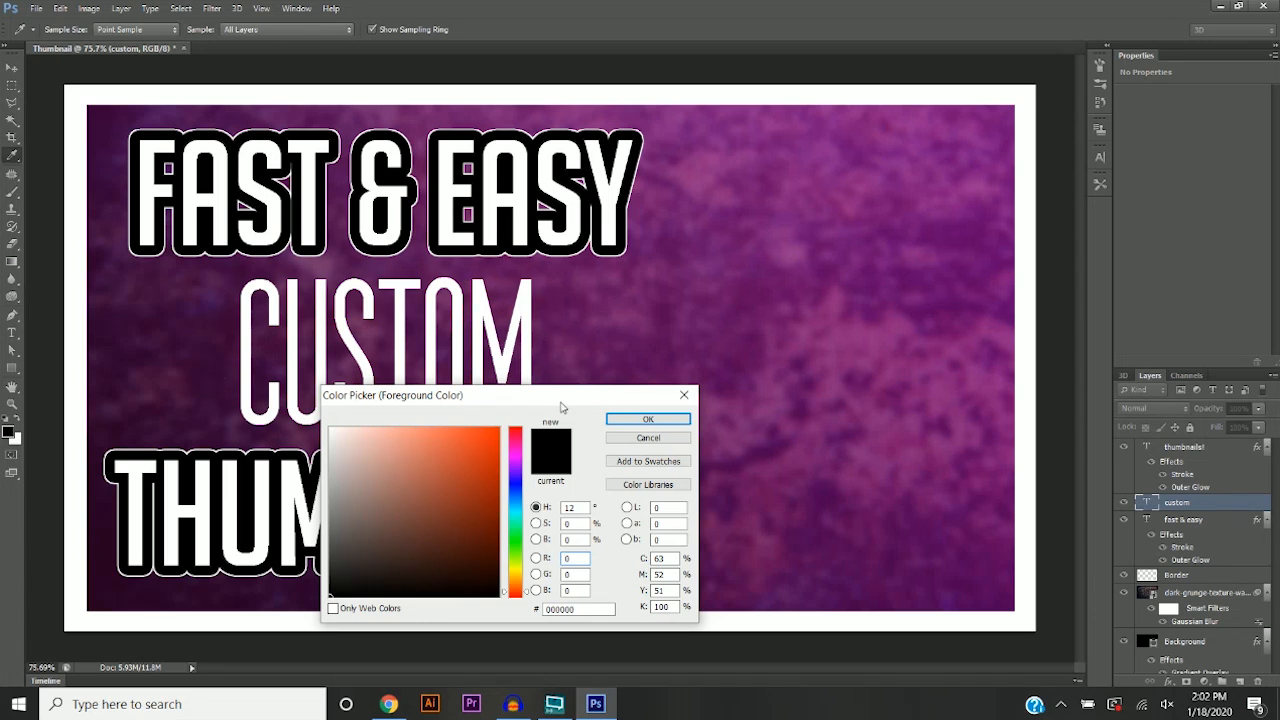
left_click(643, 419)
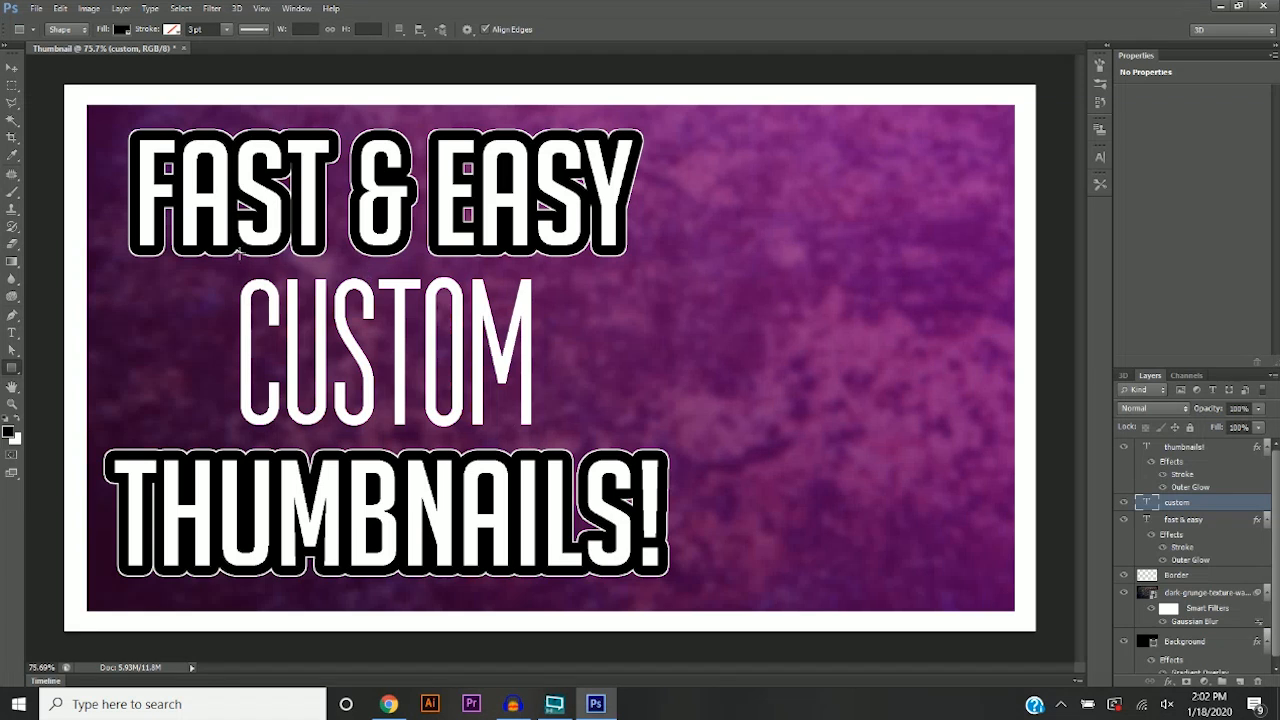
left_click_drag(232, 195, 538, 456)
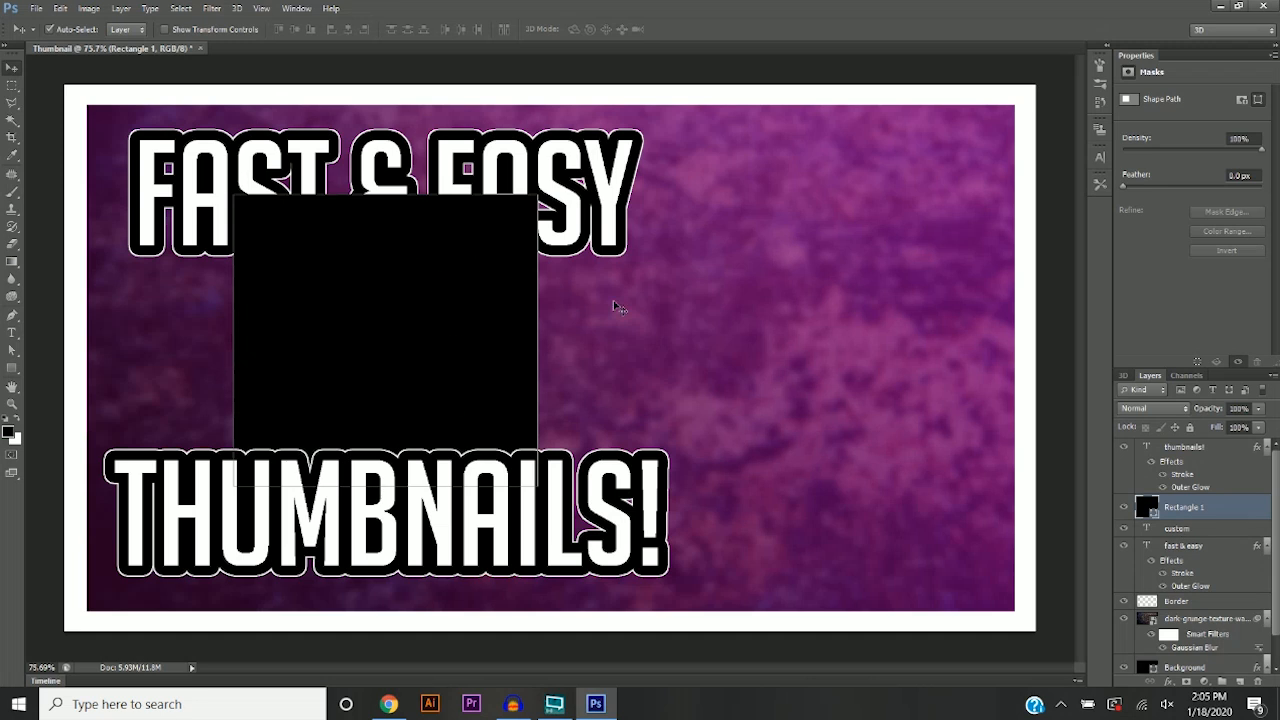
Place the rectangle layer beneath the custom text layer and rasterize both layers.
left_click_drag(1185, 508, 1190, 536)
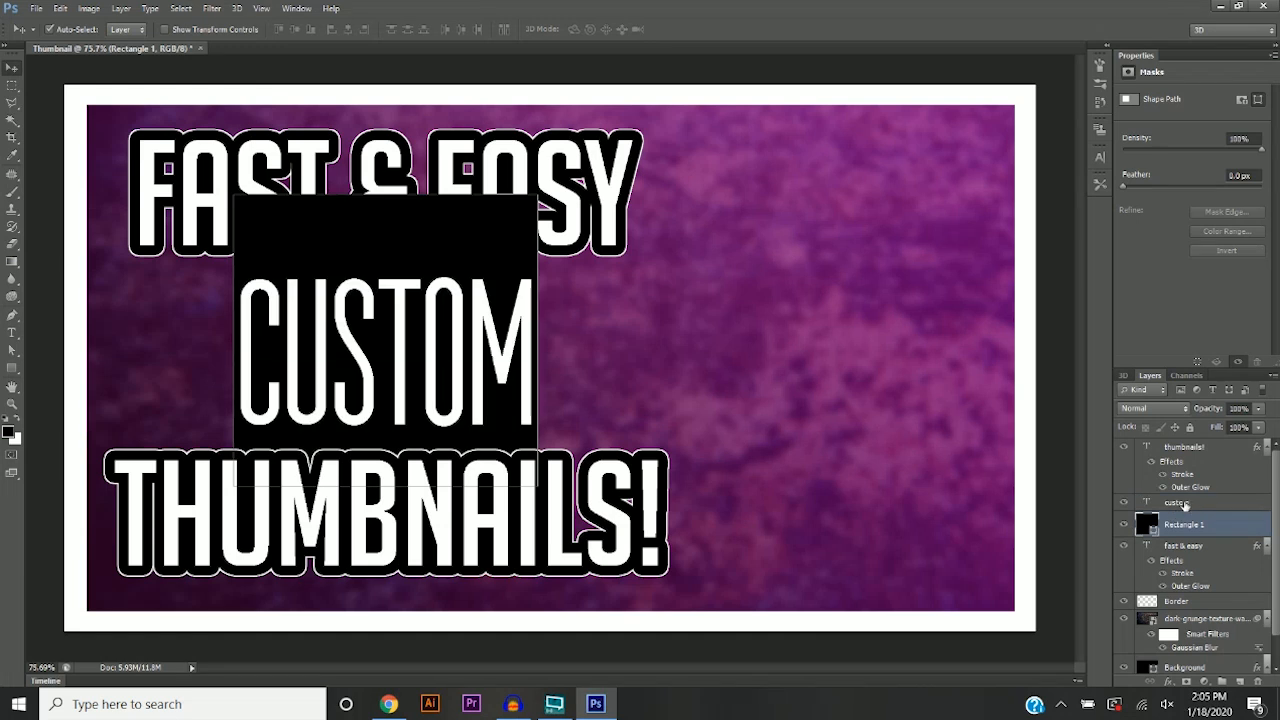
right_click(1189, 529)
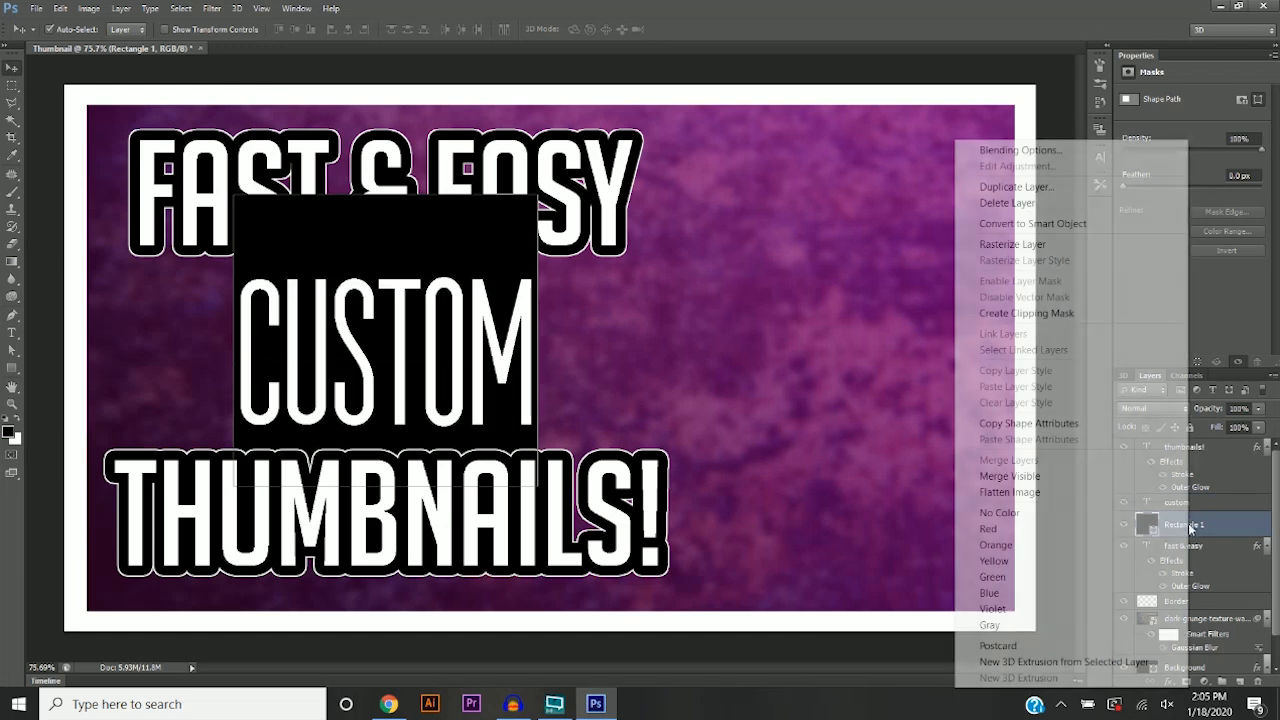
left_click(1008, 245)
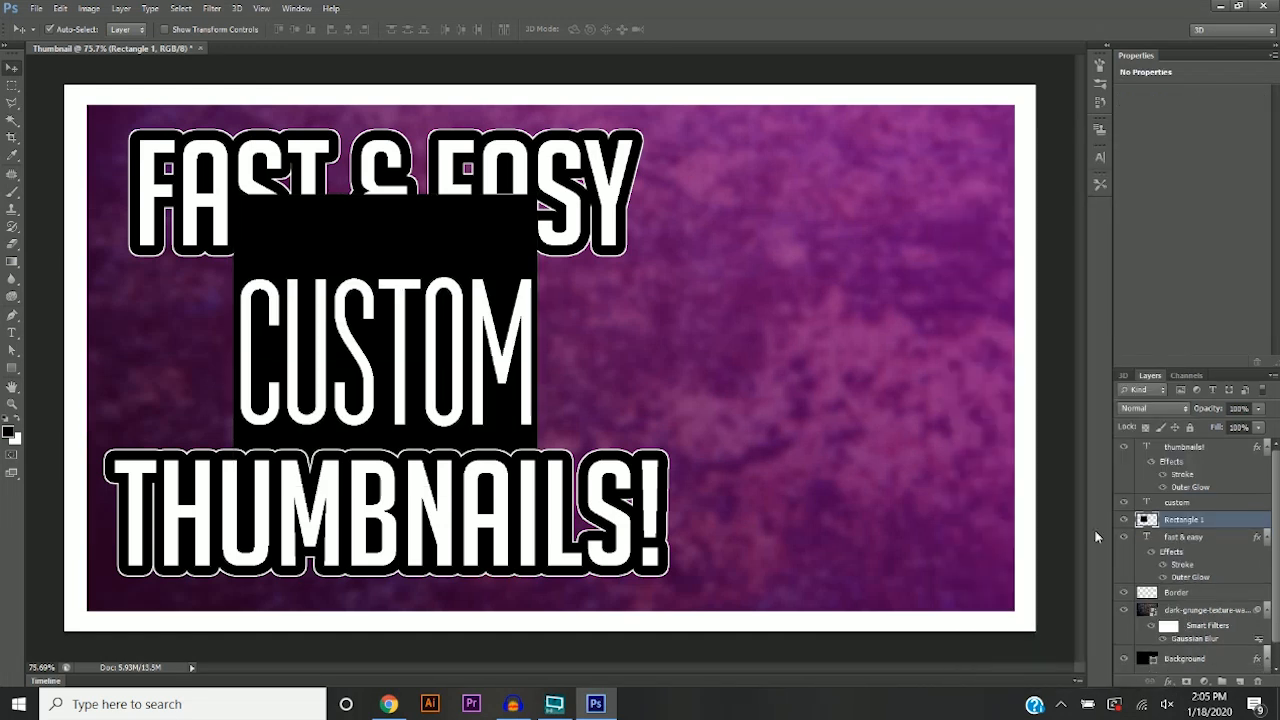
left_click(1182, 503)
right_click(1182, 503)
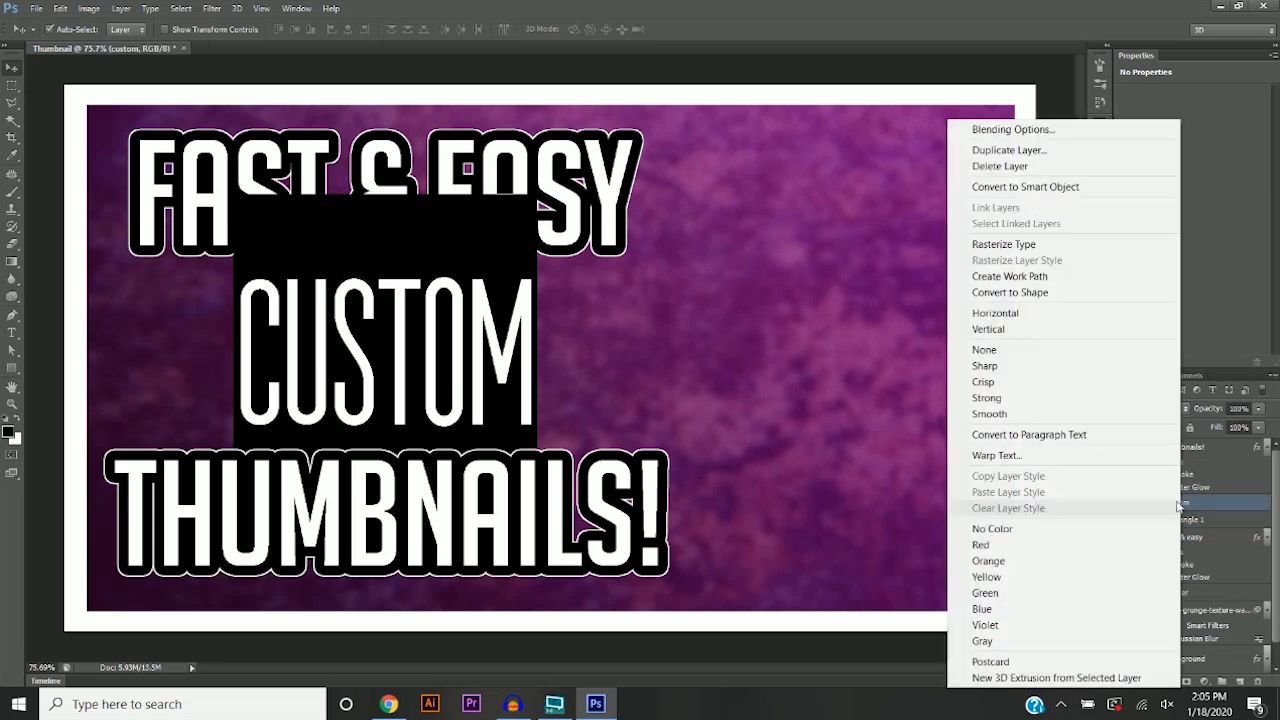
left_click(1010, 250)
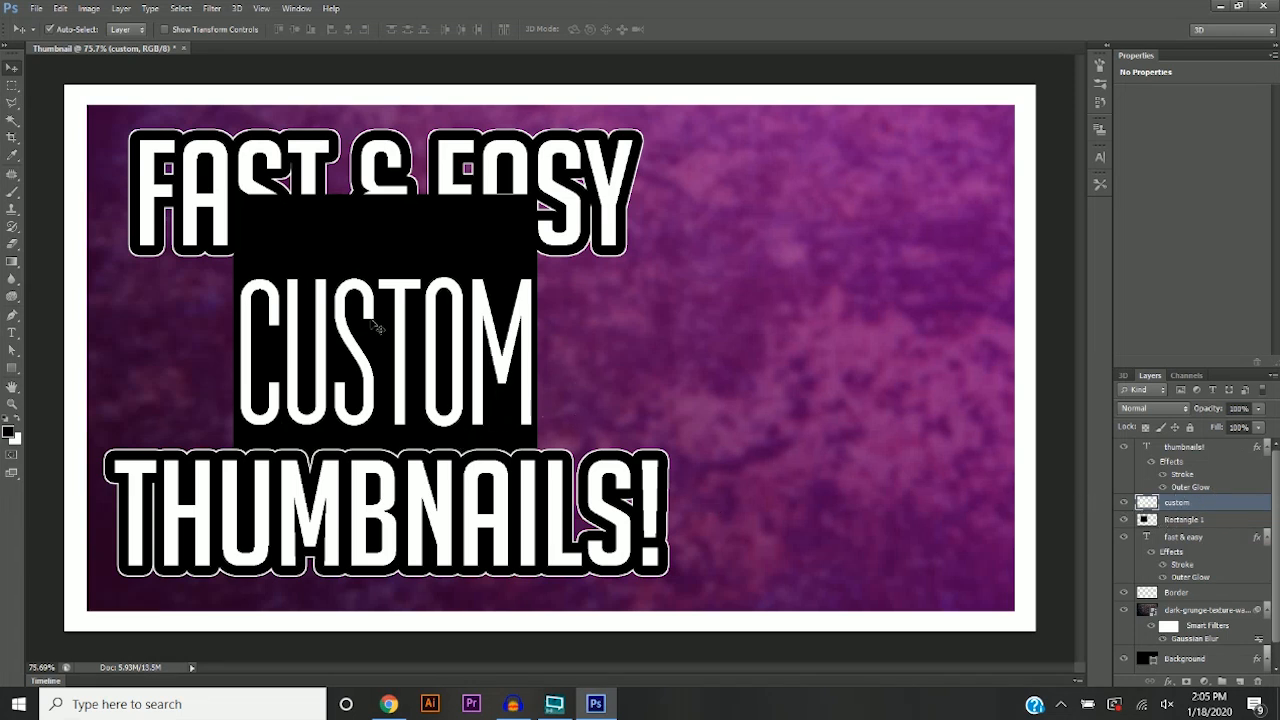
Select all six letters of CUSTOM on the rasterized layer with the Magic Wand.
left_click(12, 120)
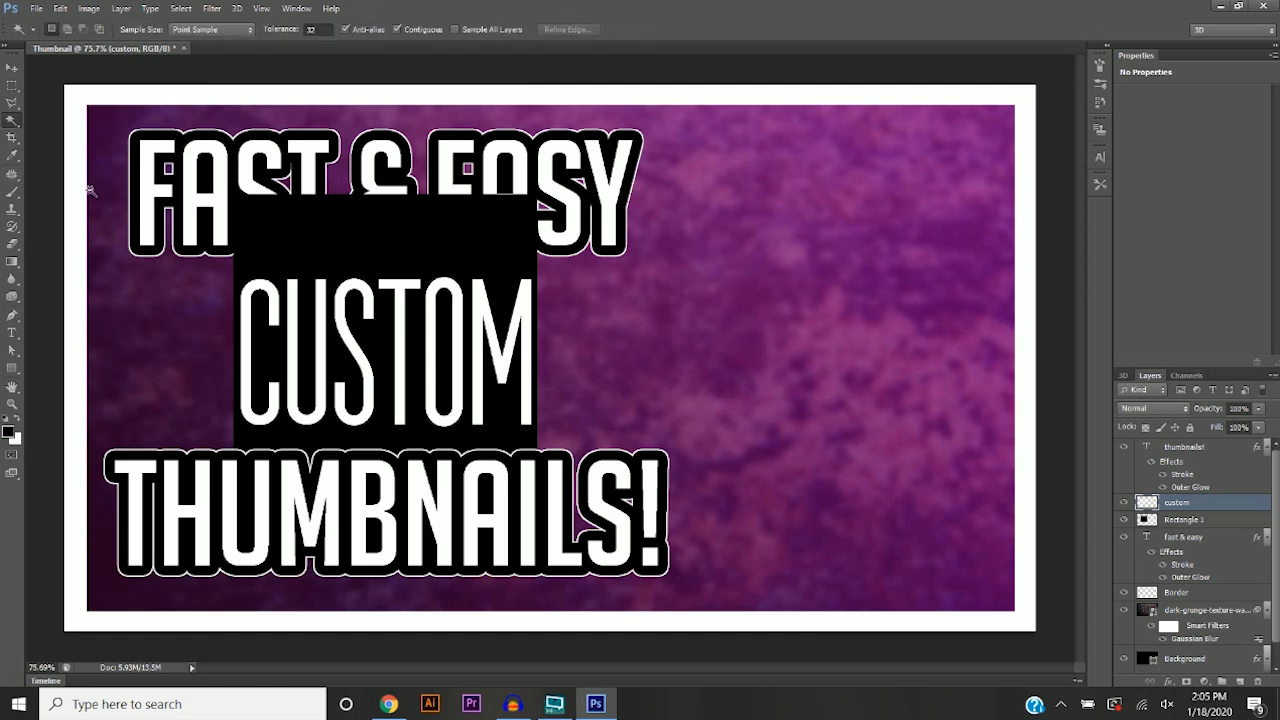
left_click(262, 288)
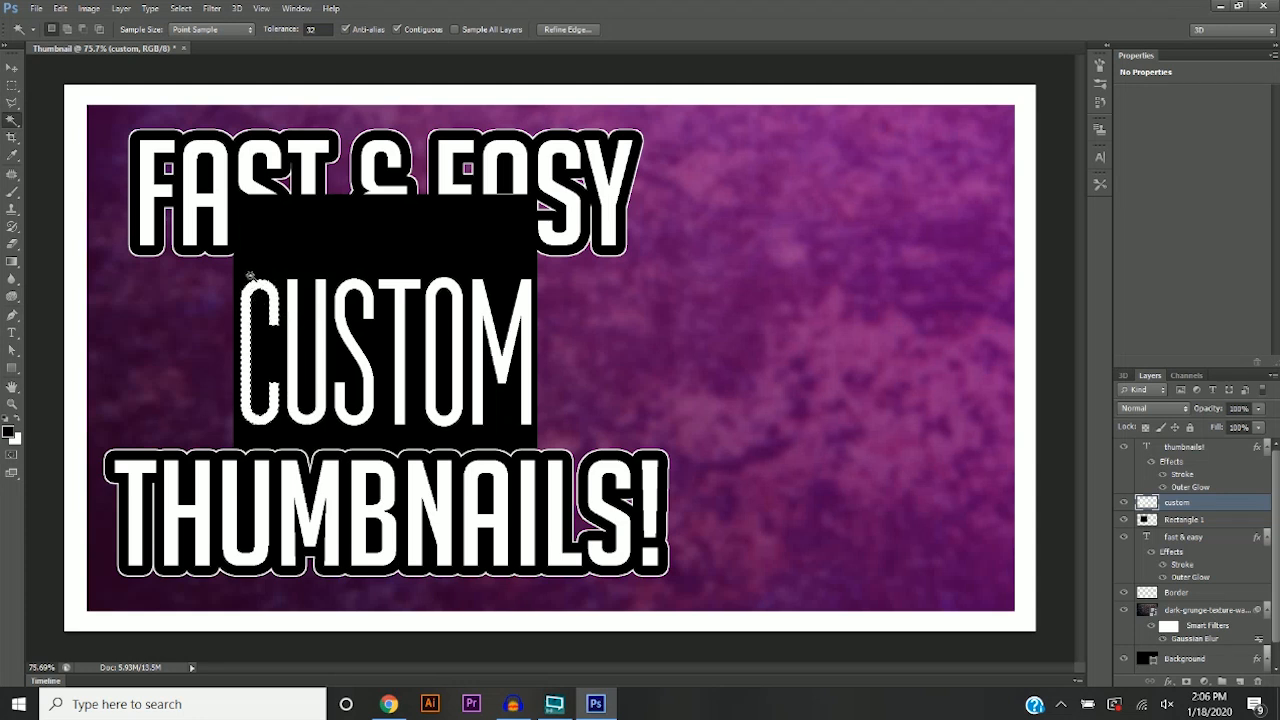
left_click(293, 302, "shift")
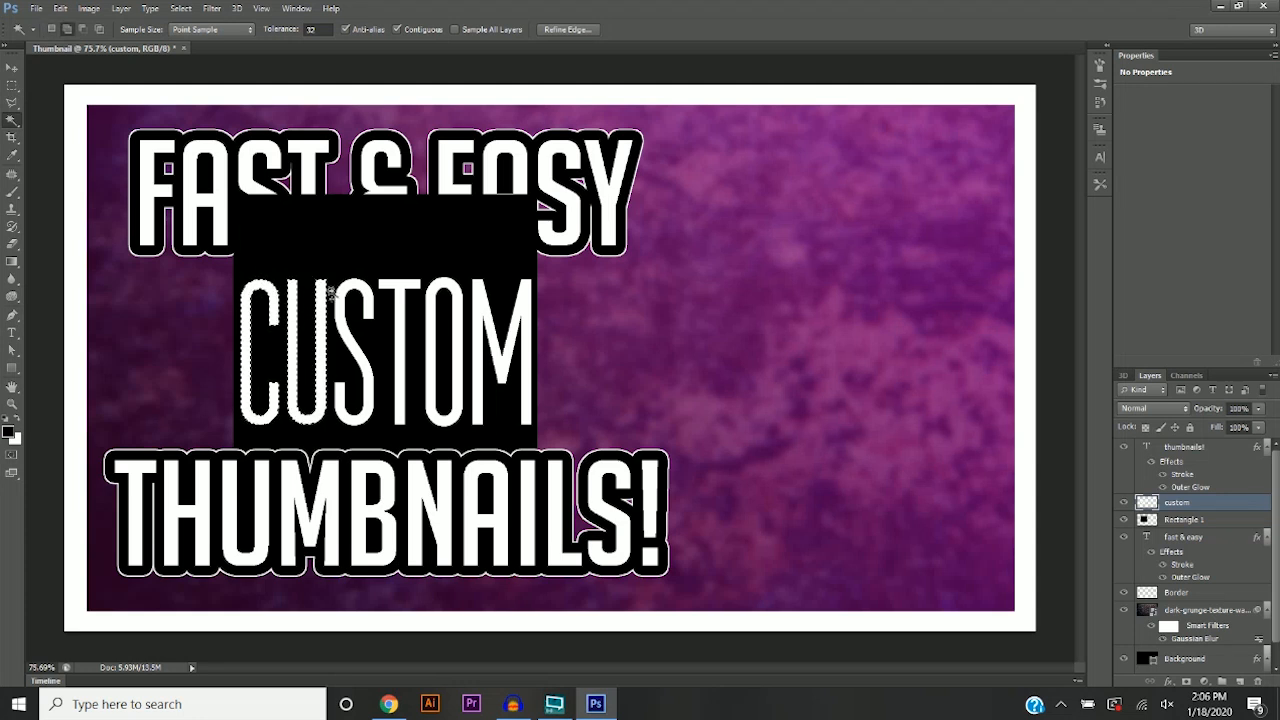
left_click(344, 290, "shift")
left_click(400, 289, "shift")
left_click(440, 292, "shift")
left_click(480, 300, "shift")
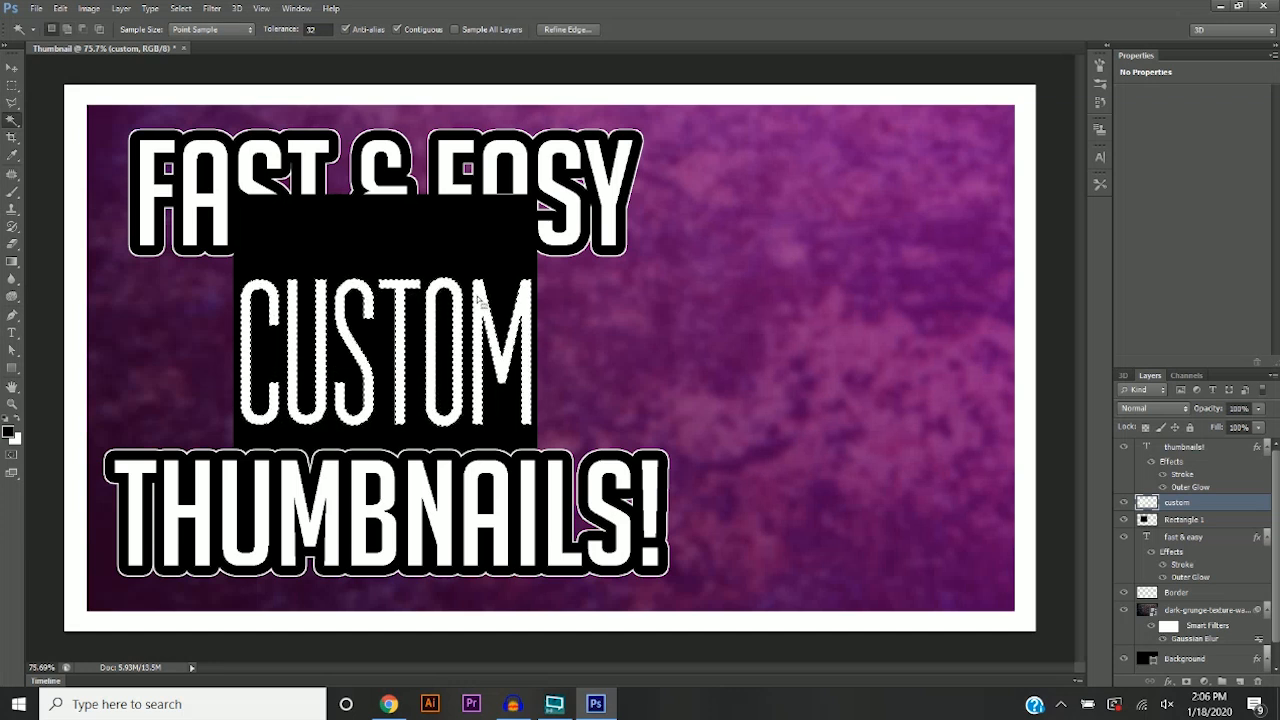
Cut the selected letter shapes out of the black rectangle layer and delete the custom text layer.
left_click(1185, 520)
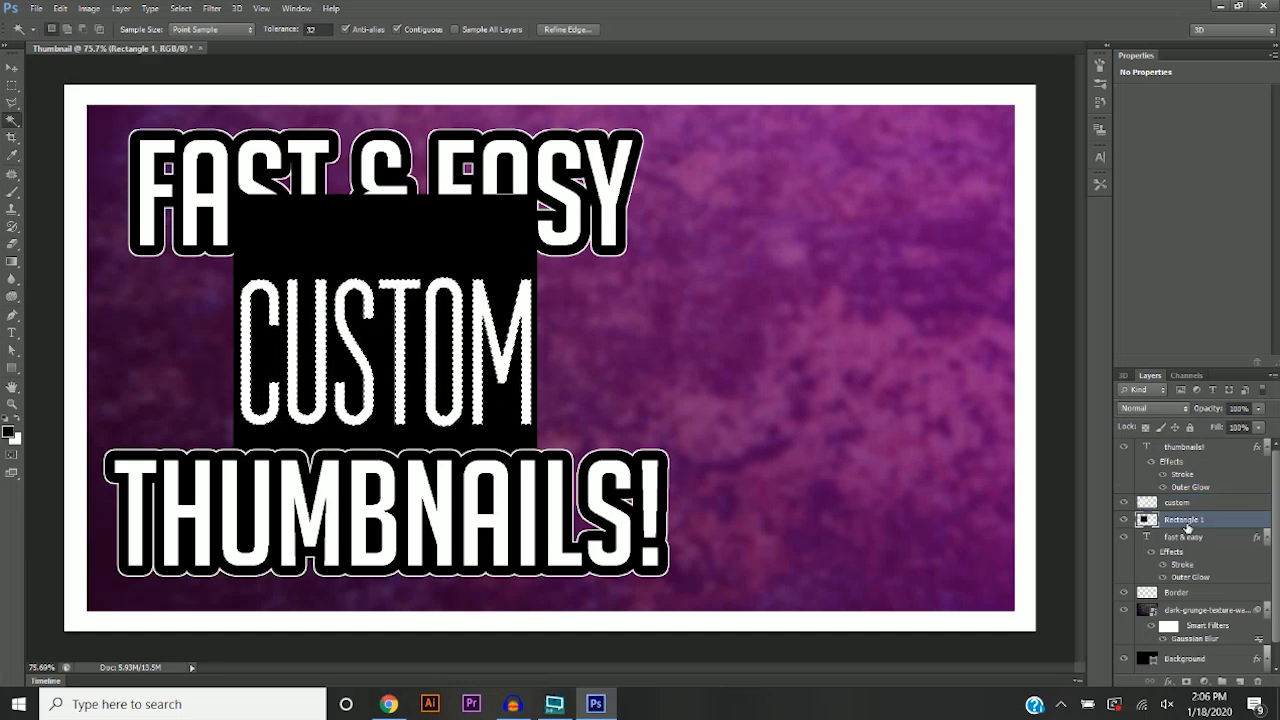
key("alt+bracketright")
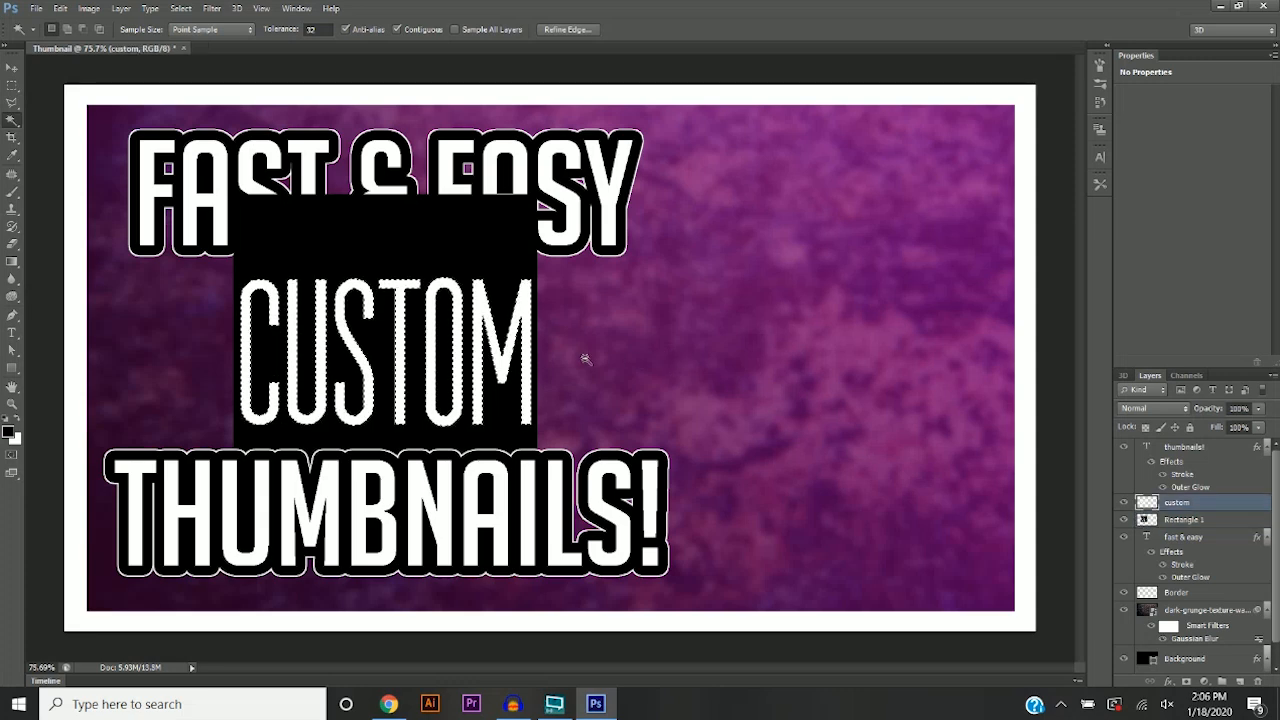
right_click(1190, 503)
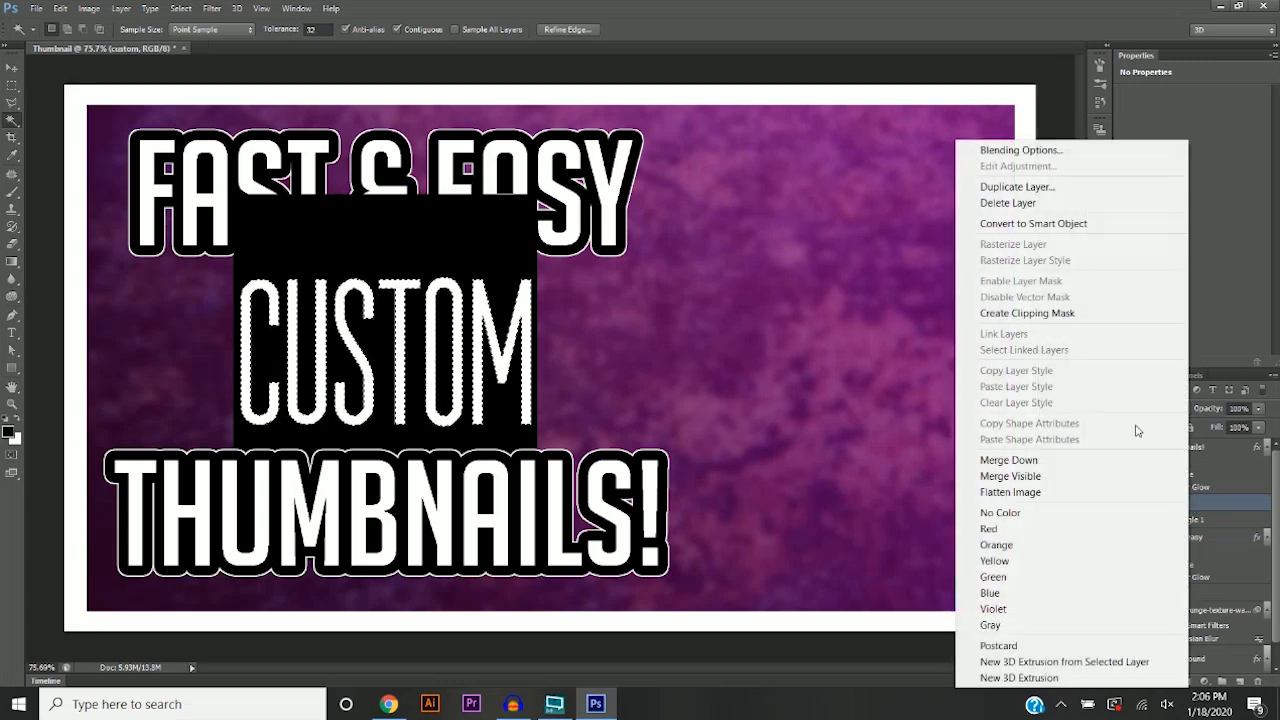
left_click(1007, 203)
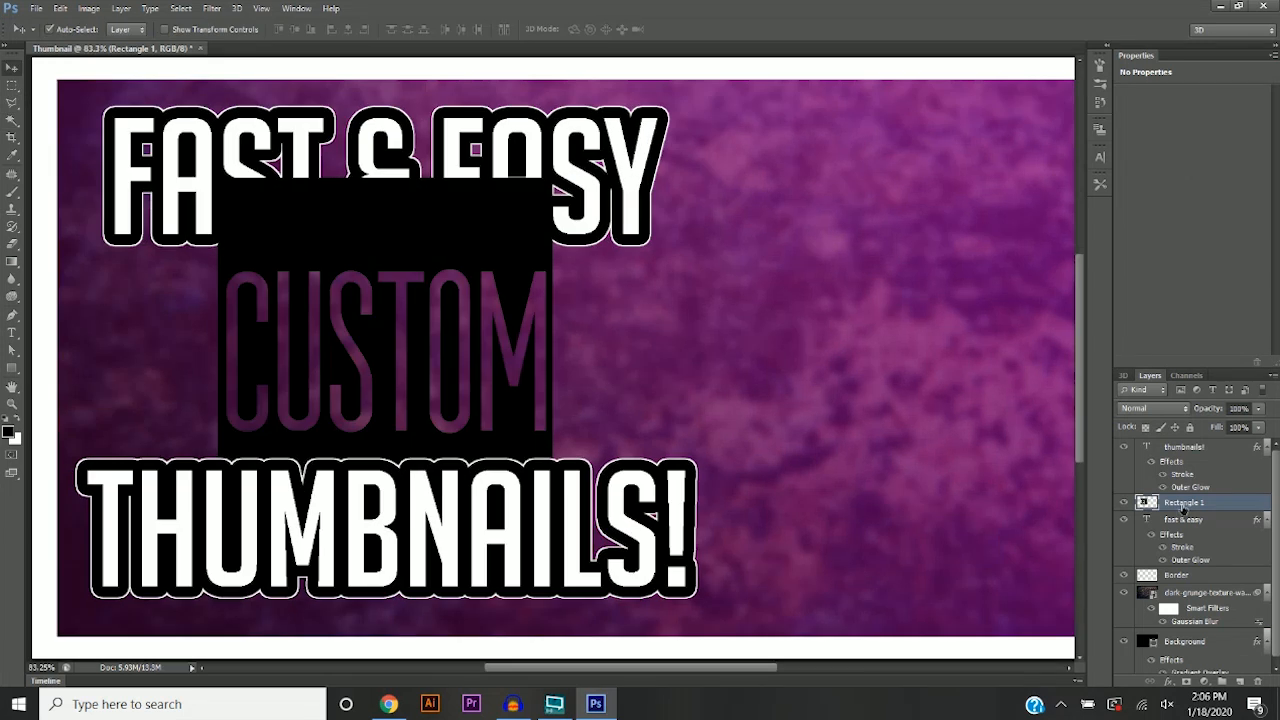
Rename the rectangle layer as Custom and place it between the fast & easy and Border layers.
left_click_drag(1182, 507, 1178, 506)
double_click(1186, 503)
type("c")
left_click(1199, 450)
left_click(1187, 505)
left_click_drag(1187, 525, 1188, 570)
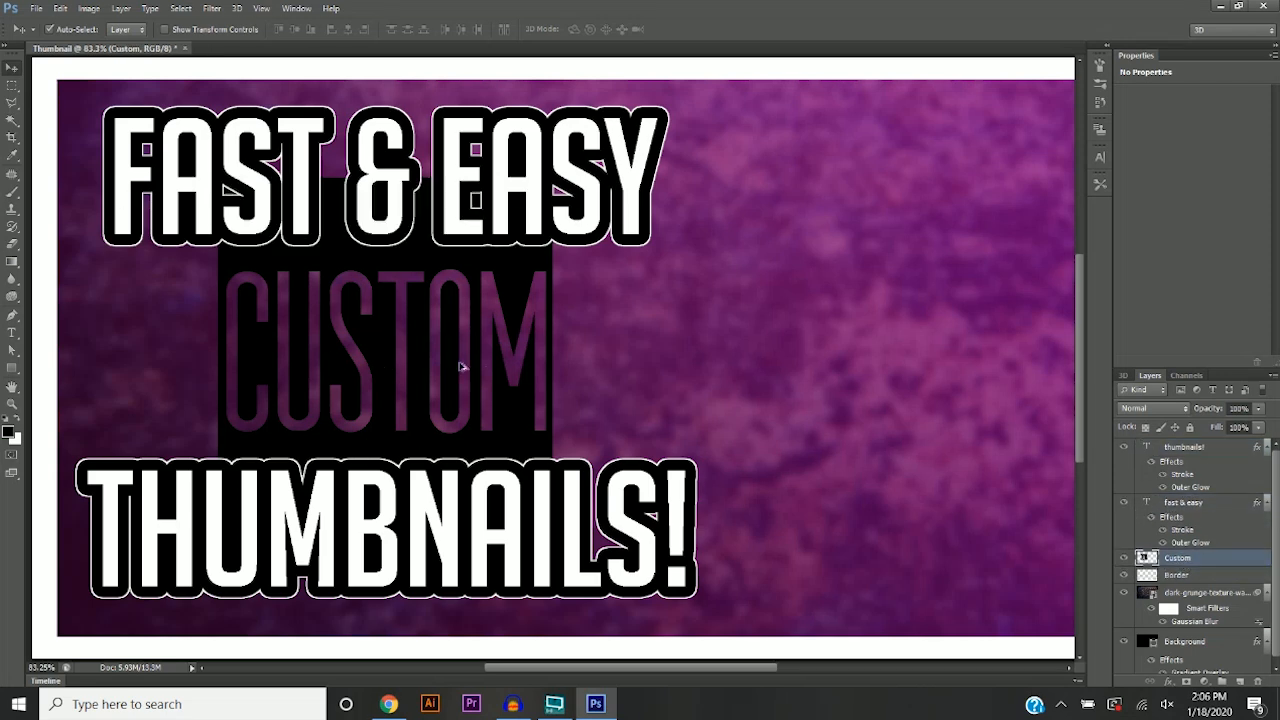
Add a gradient overlay to the Custom layer through its blending options.
scroll(464, 366, "down", 6)
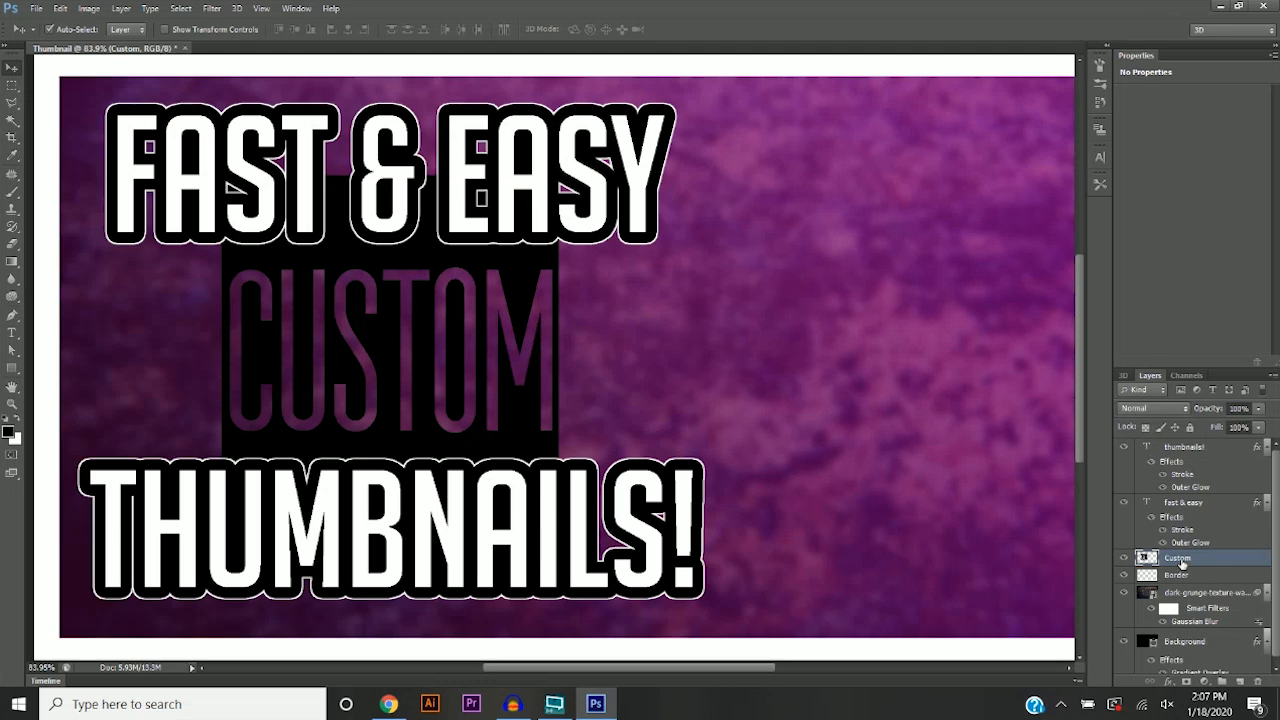
right_click(1182, 565)
left_click(1100, 20)
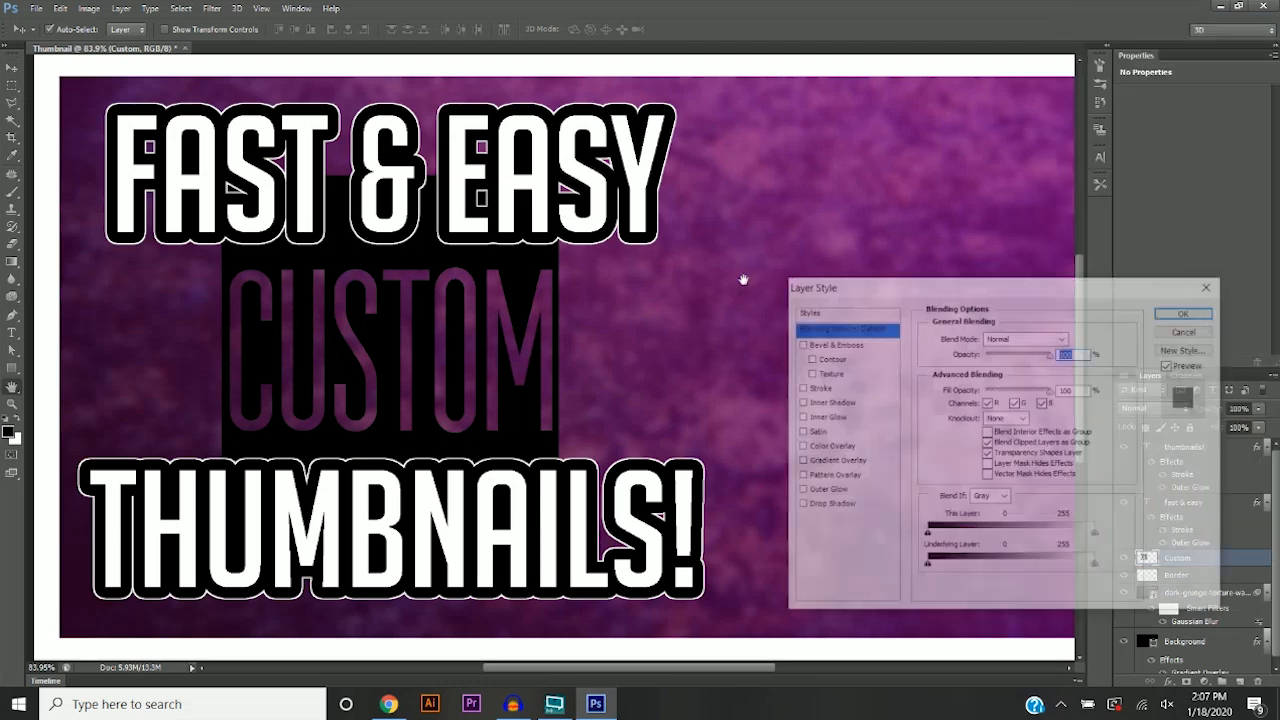
left_click(860, 461)
left_click(799, 461)
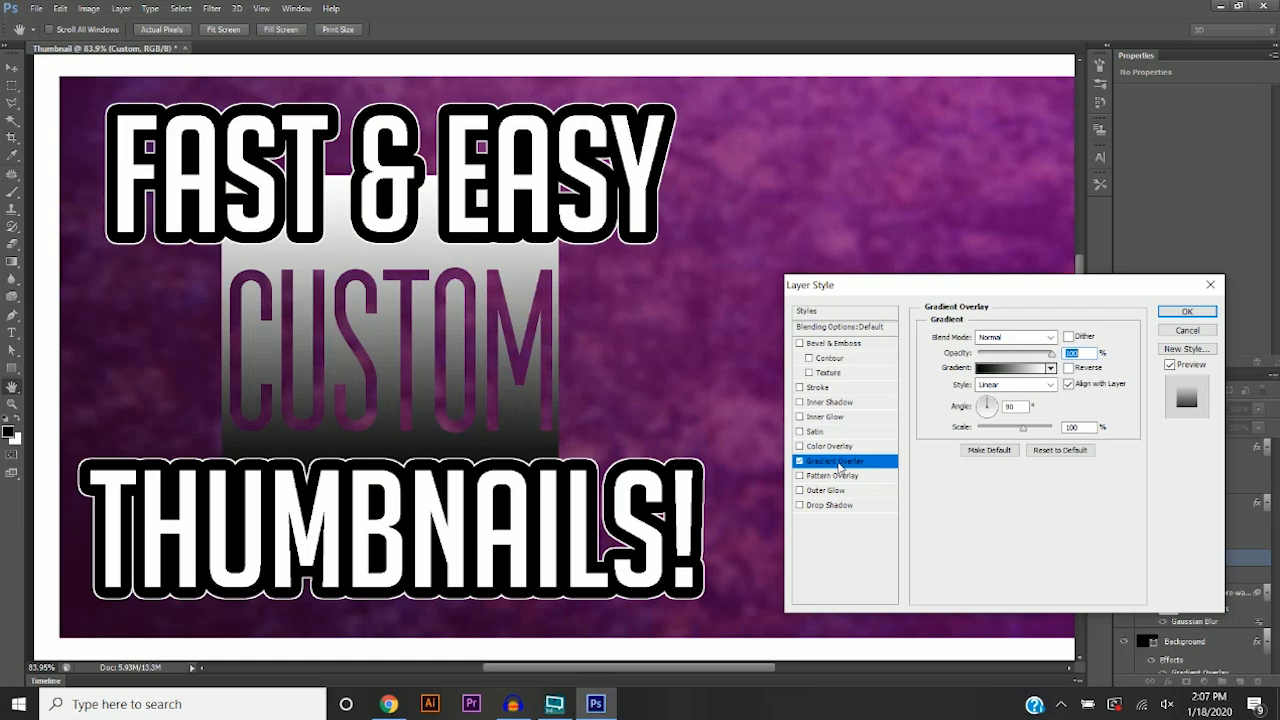
Set the overlay gradient's starting colour stop at 0% to bright magenta (fc00ff).
left_click(987, 371)
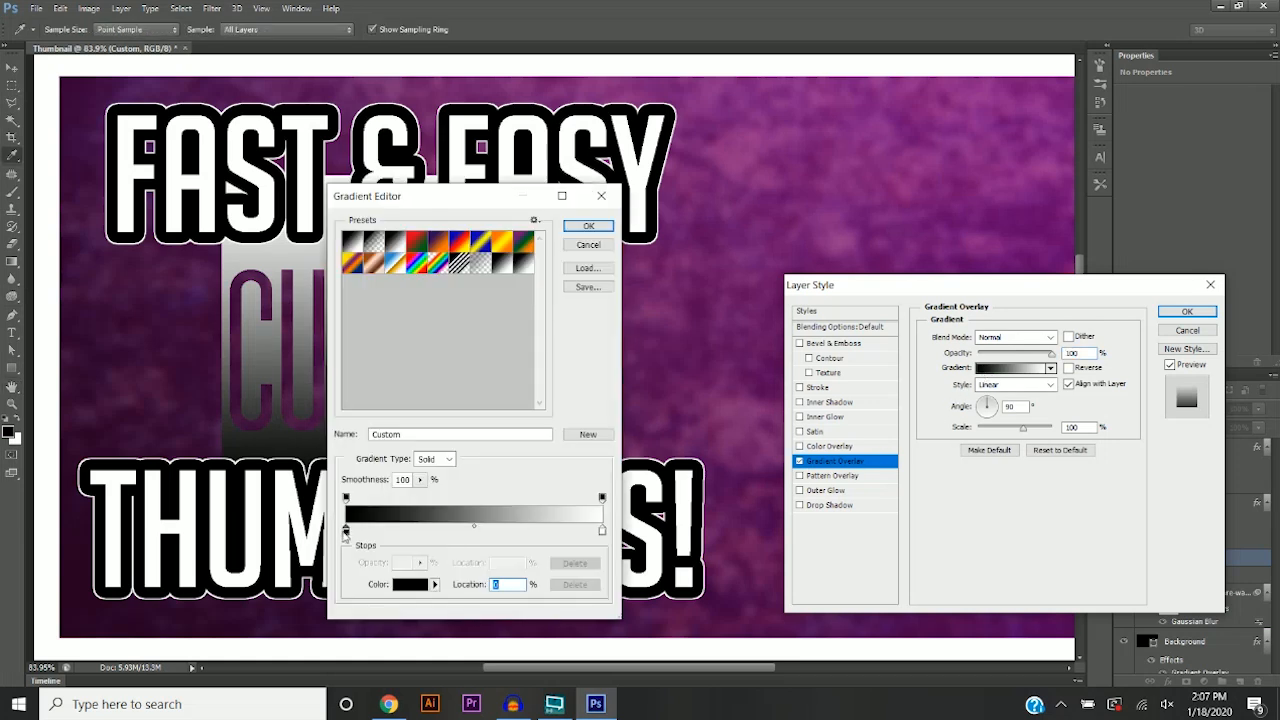
double_click(345, 530)
left_click(512, 458)
left_click(498, 429)
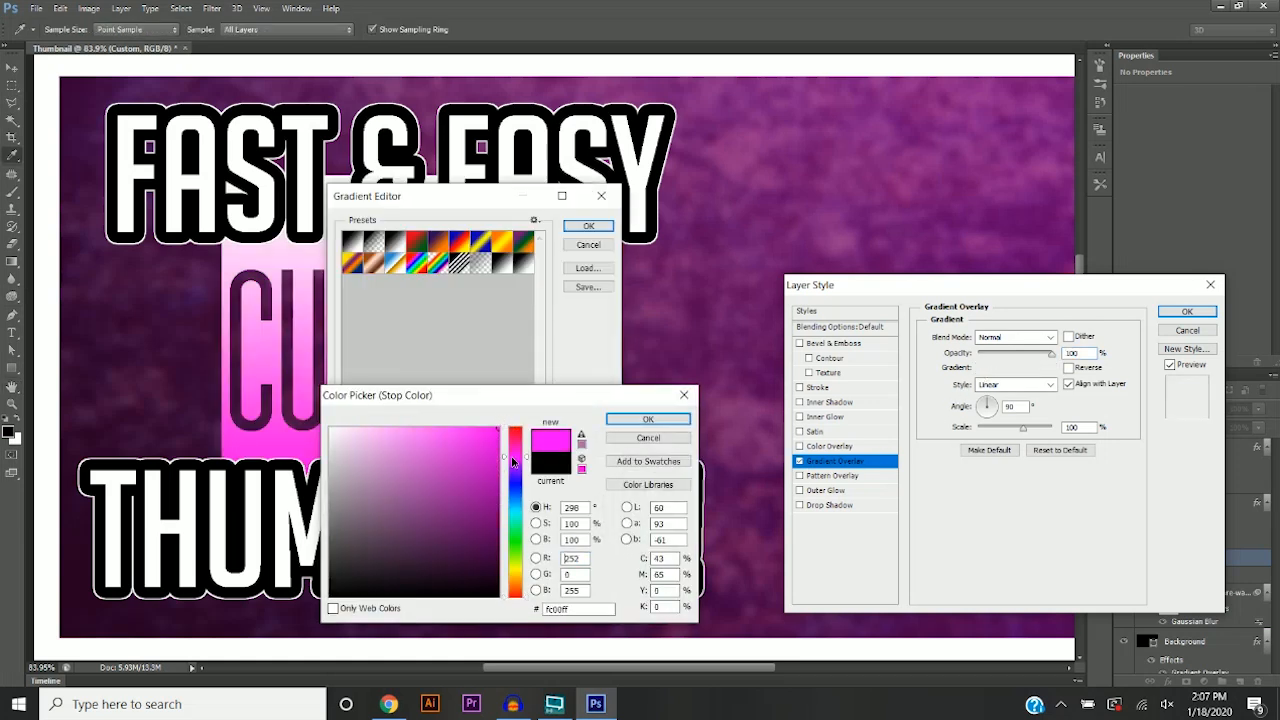
left_click(648, 419)
Change the overlay gradient's end colour stop at 100% from white to a vivid pink.
left_click(602, 530)
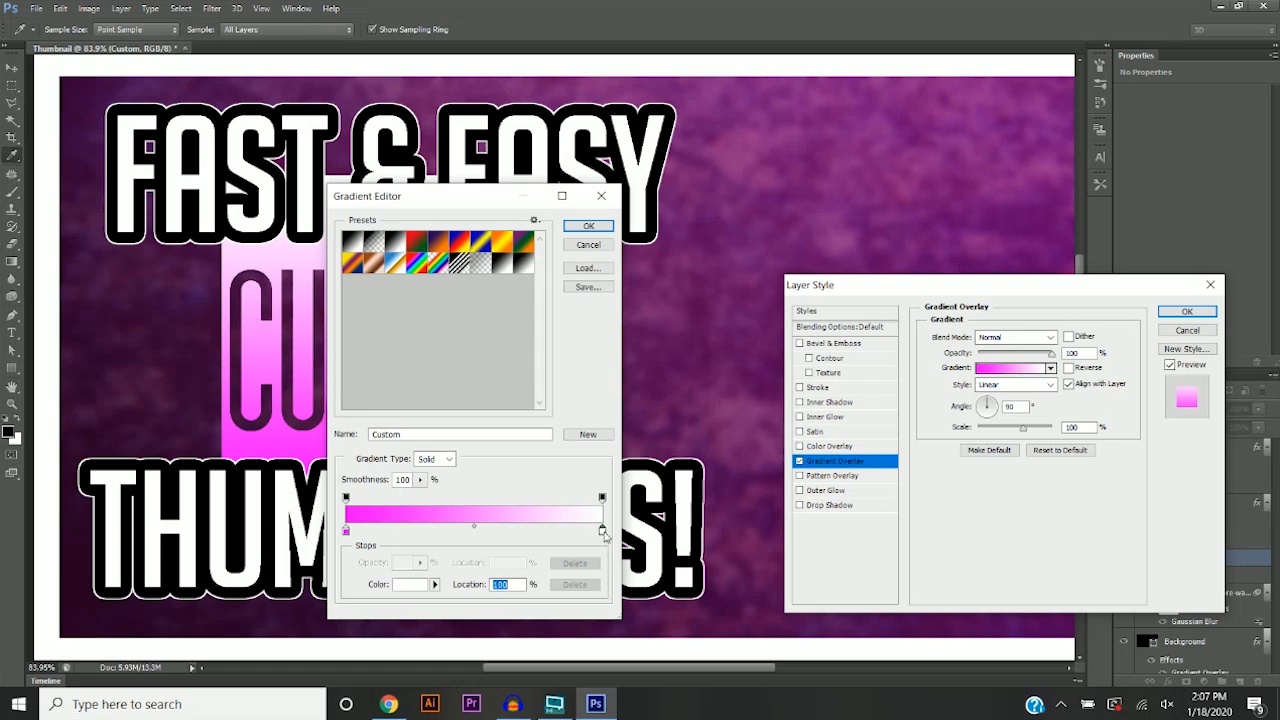
double_click(602, 533)
left_click(518, 458)
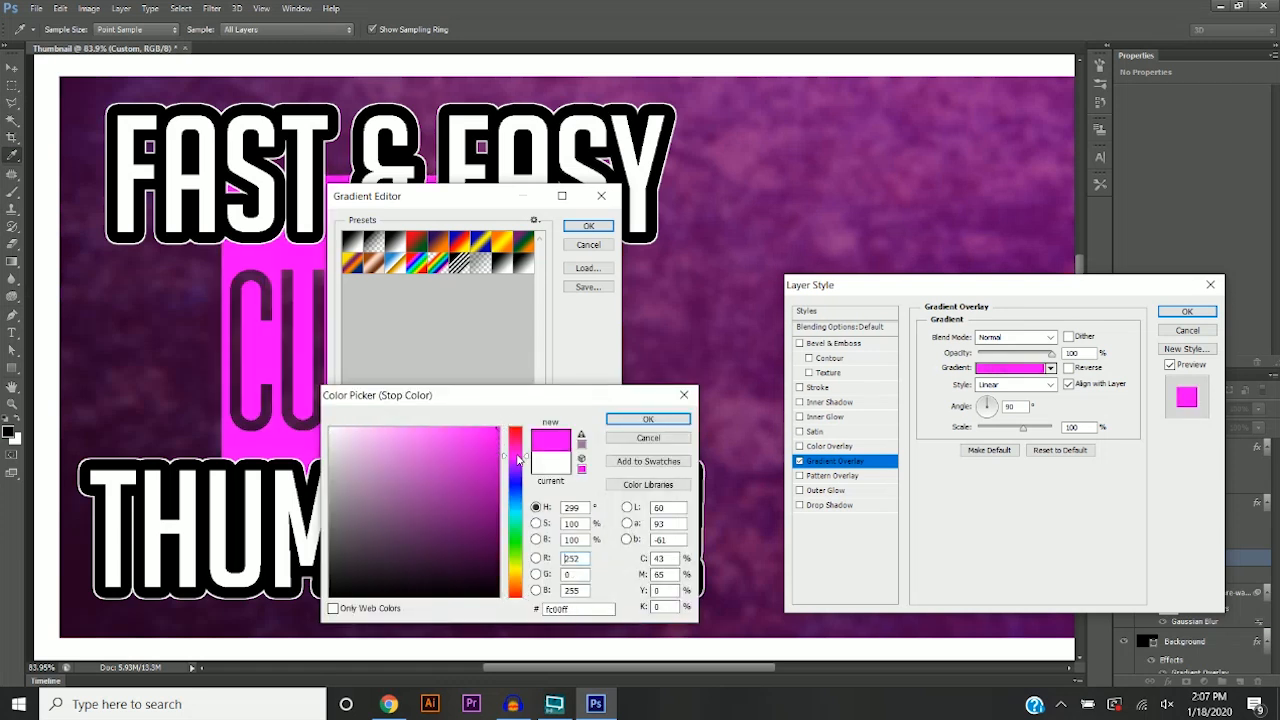
left_click_drag(513, 462, 515, 452)
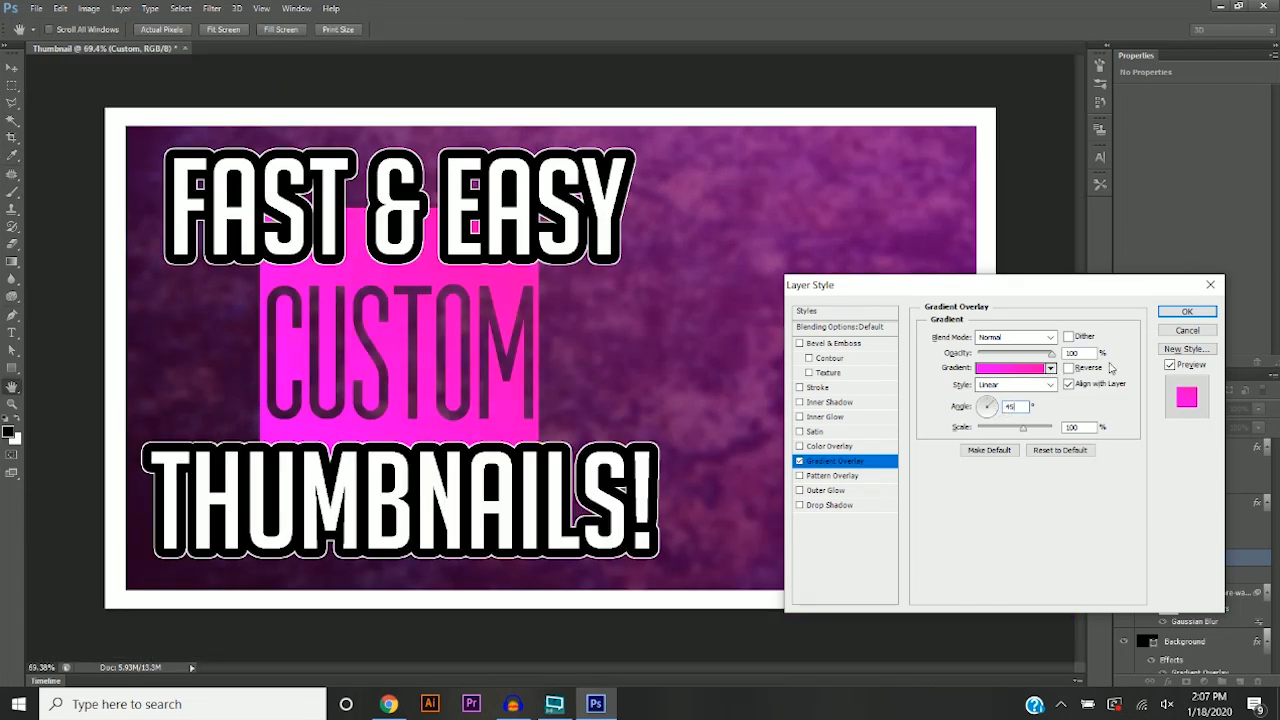
Apply the Custom layer's gradient overlay with a 45° angle.
left_click(1187, 311)
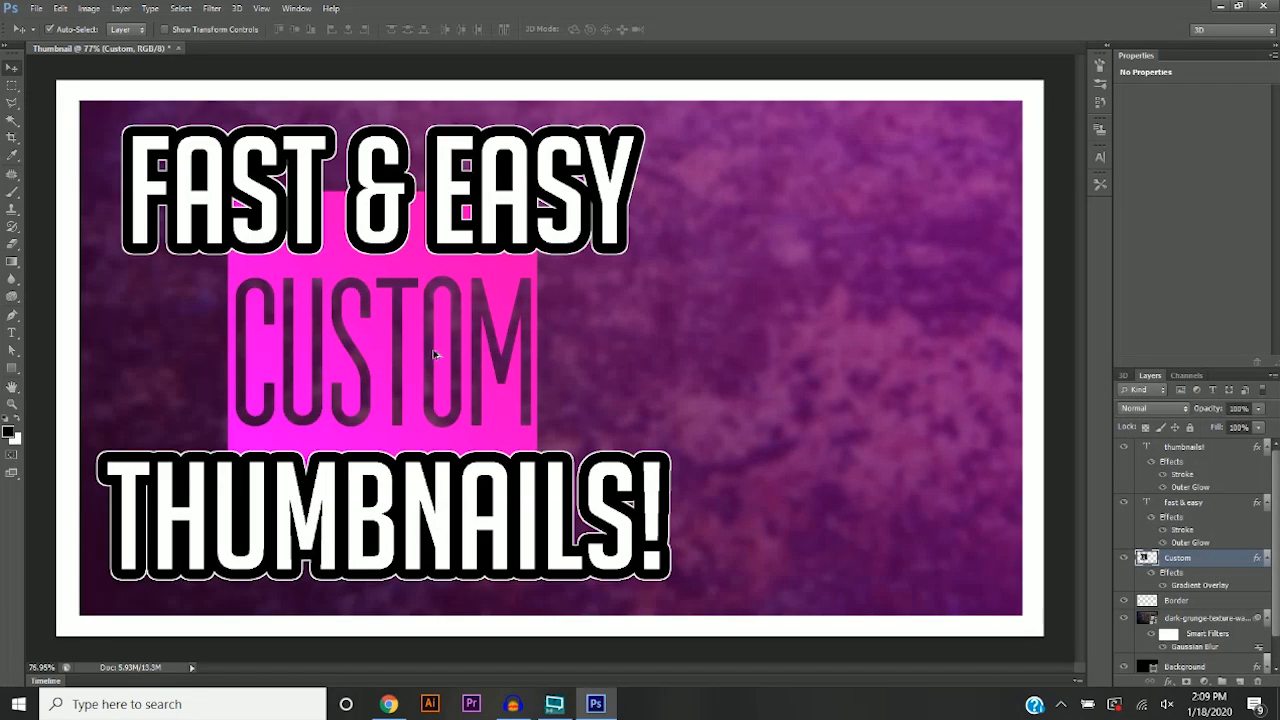
scroll(177, 434, "up", 2)
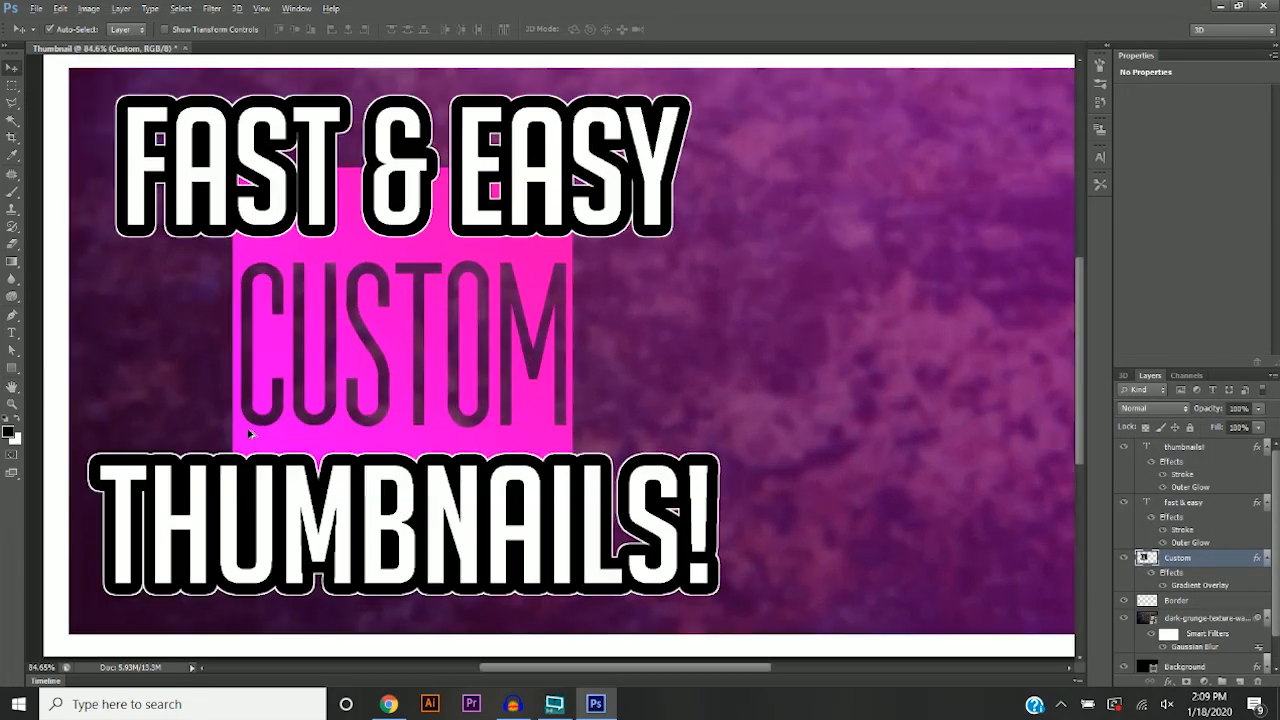
scroll(248, 433, "down", 1)
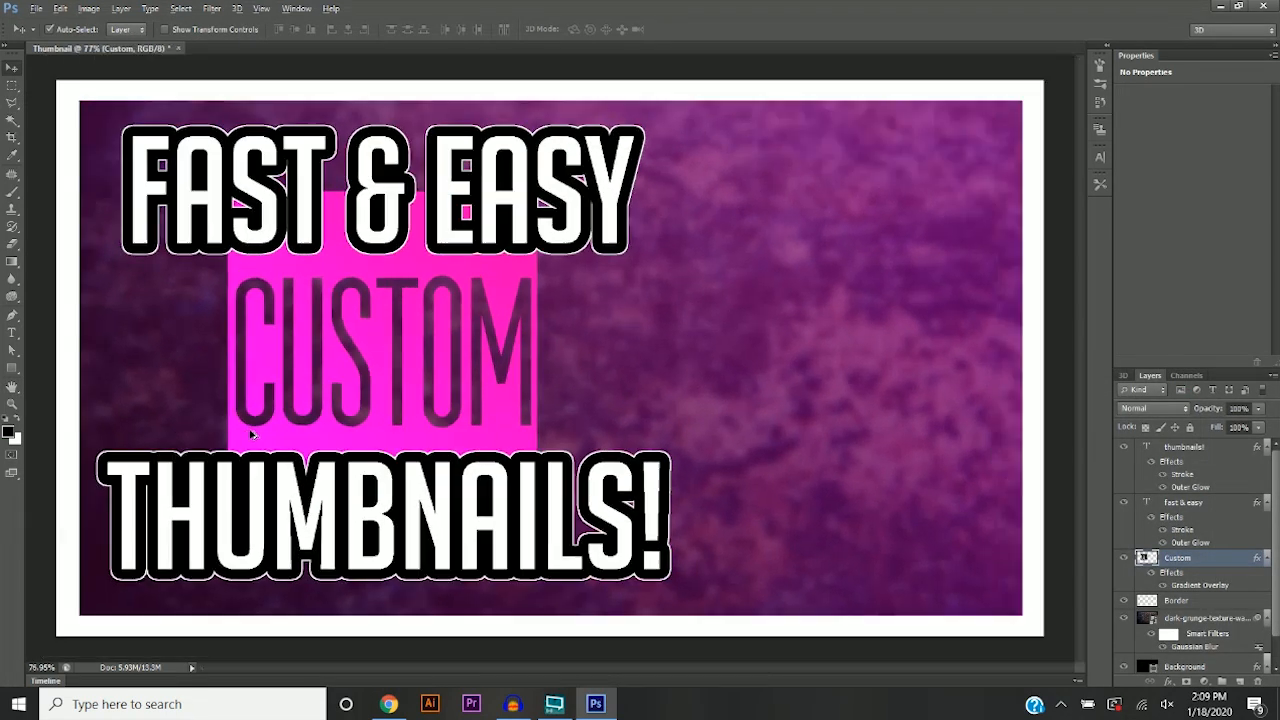
Draw a black rectangle shape about 945 x 252 px behind the FAST & EASY title, above the Custom layer.
left_click(12, 369)
scroll(112, 118, "up", 6)
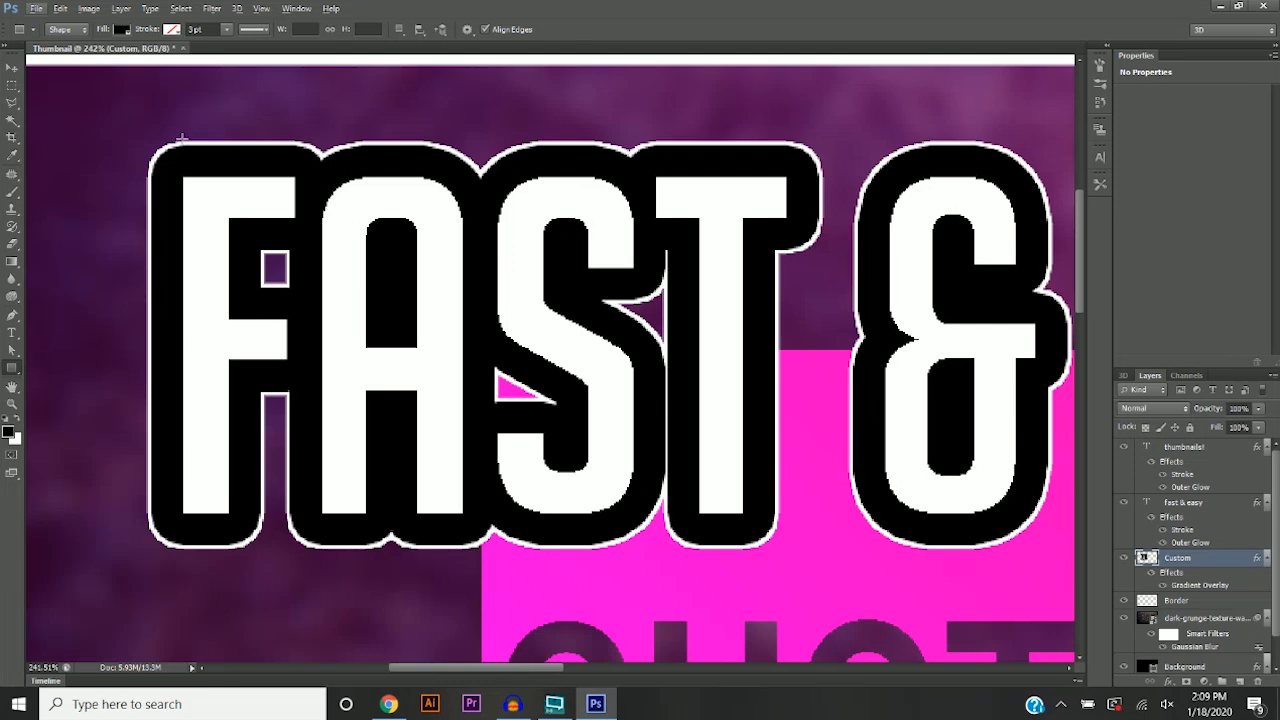
left_click_drag(182, 140, 718, 546)
key("ctrl+0")
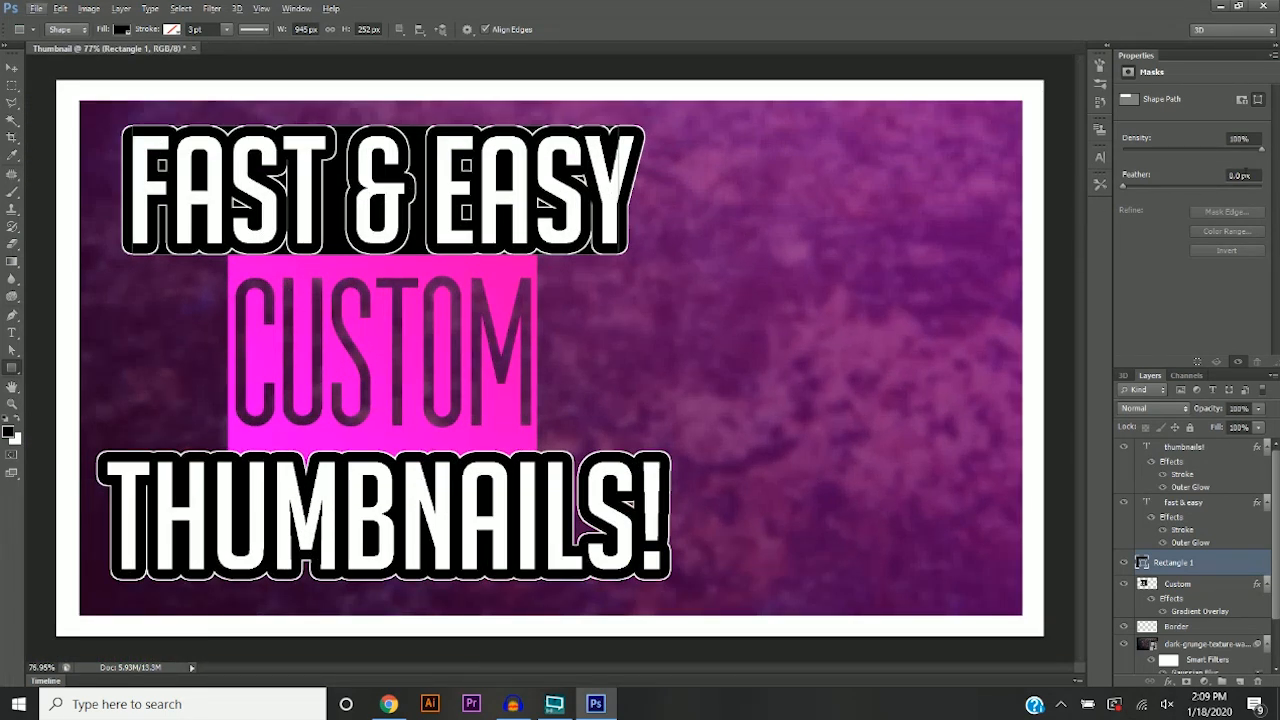
Feather the black rectangle behind the FAST & EASY title by 40 px and deselect it.
left_click(1238, 175)
type("40")
key("Return")
left_click(12, 67)
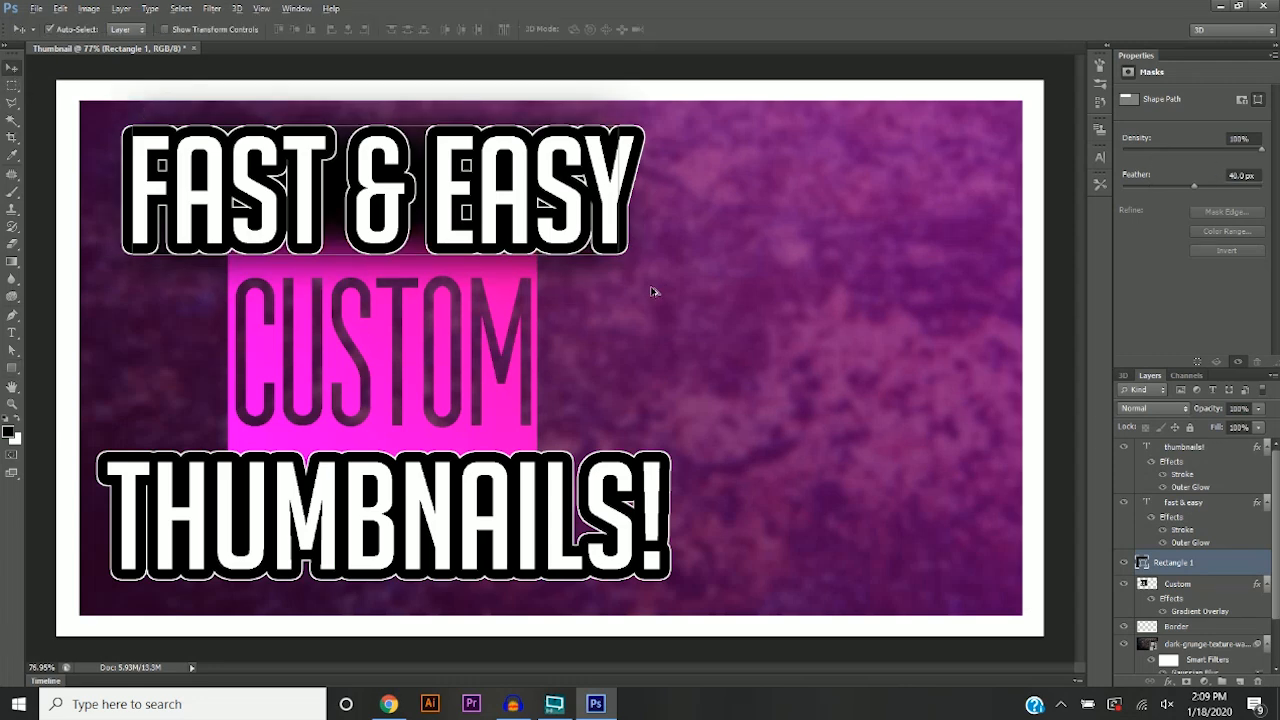
key("ctrl+minus")
left_click(233, 250)
Draw a black rectangle about 1062 x 253 px over the THUMBNAILS! title and place its layer directly below the thumbnails! layer.
key("ctrl+plus")
key("ctrl+plus")
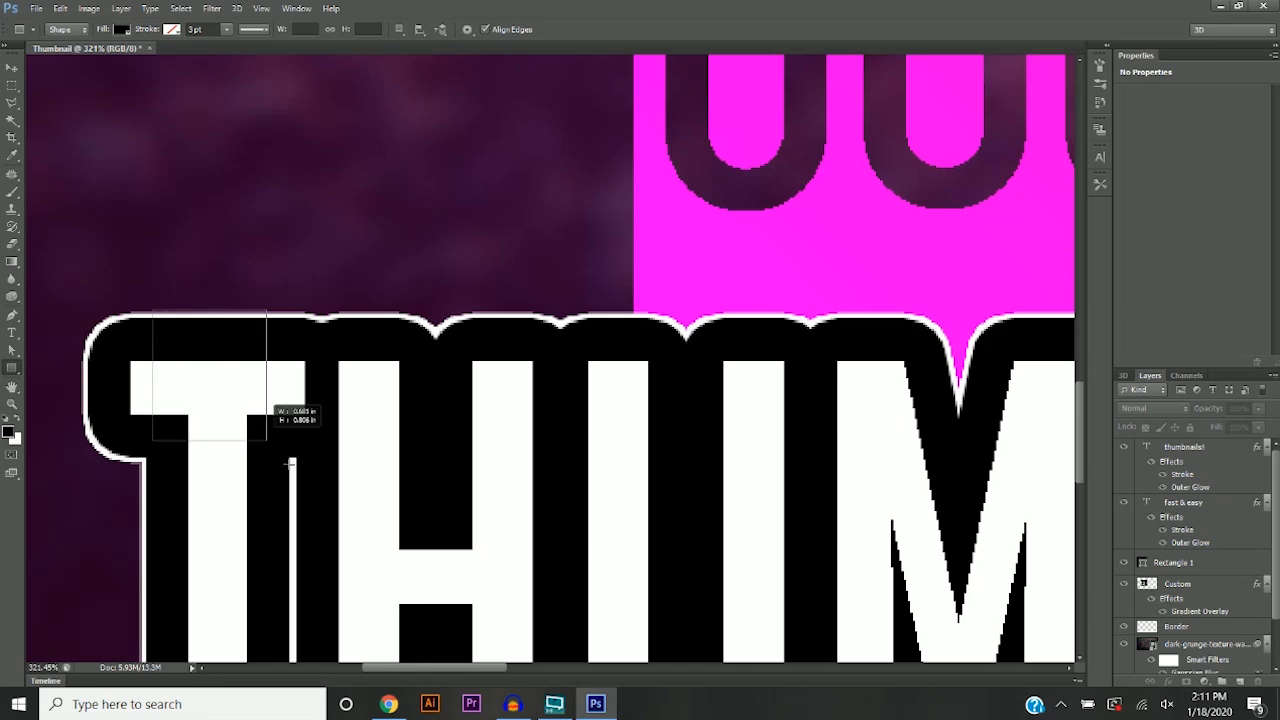
left_click_drag(155, 313, 709, 543)
scroll(646, 531, "down", 8)
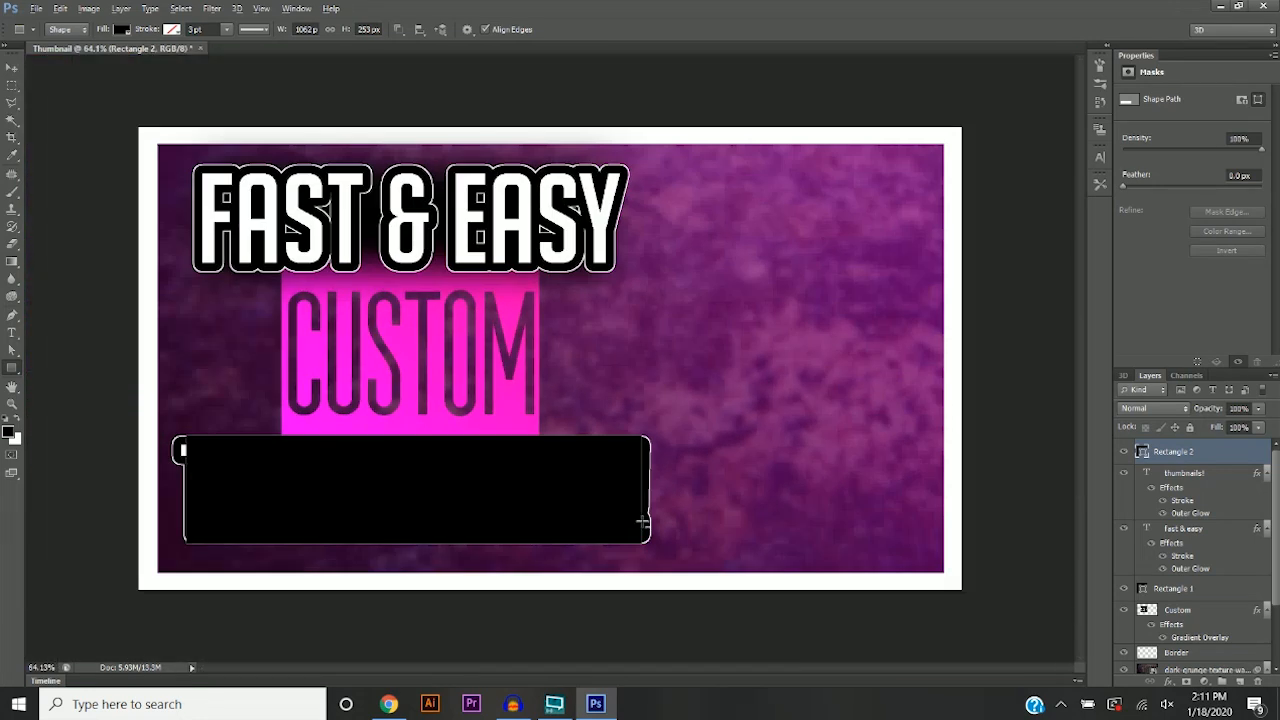
key("v")
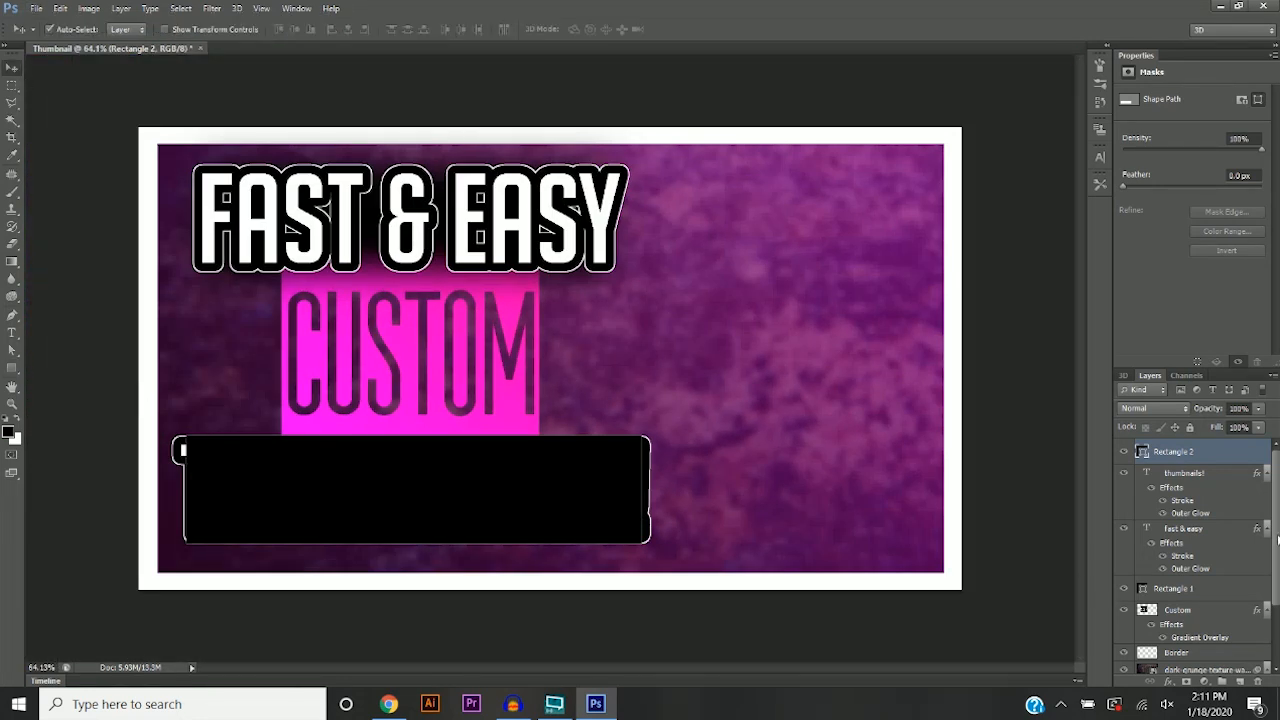
left_click_drag(1200, 456, 1192, 510)
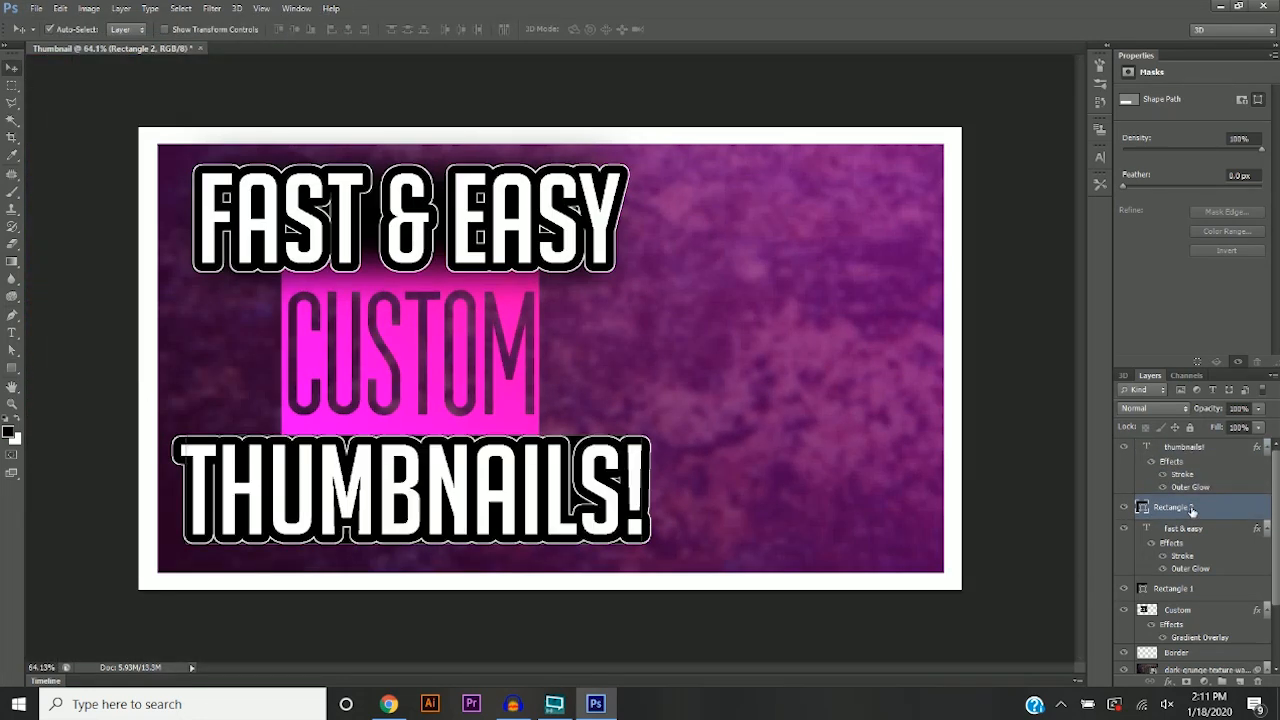
Feather the black rectangle behind the THUMBNAILS! title by 40 px and deselect it.
left_click(1240, 175)
type("40")
key("Return")
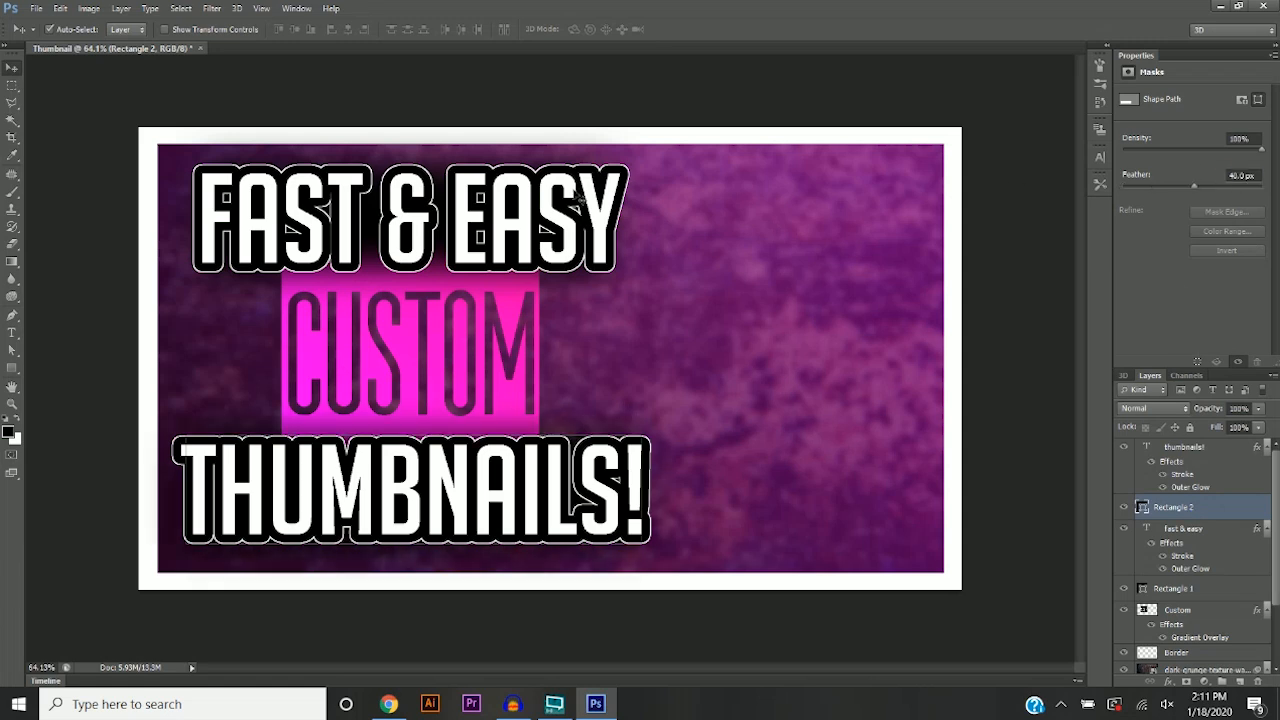
left_click(53, 109)
Draw a black rectangle slightly larger than the pink CUSTOM block, covering the whole block.
scroll(549, 348, "down", 3)
scroll(351, 378, "up", 4)
scroll(351, 378, "up", 3)
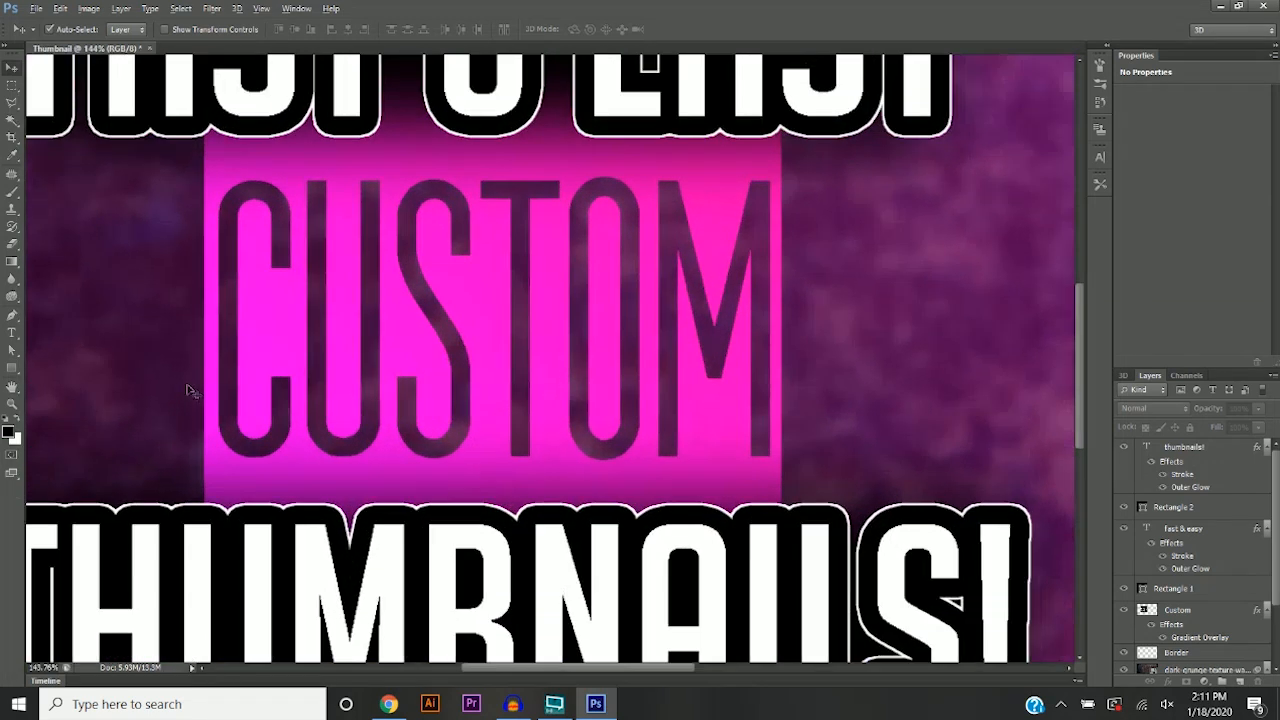
left_click(12, 372)
scroll(523, 417, "down", 5)
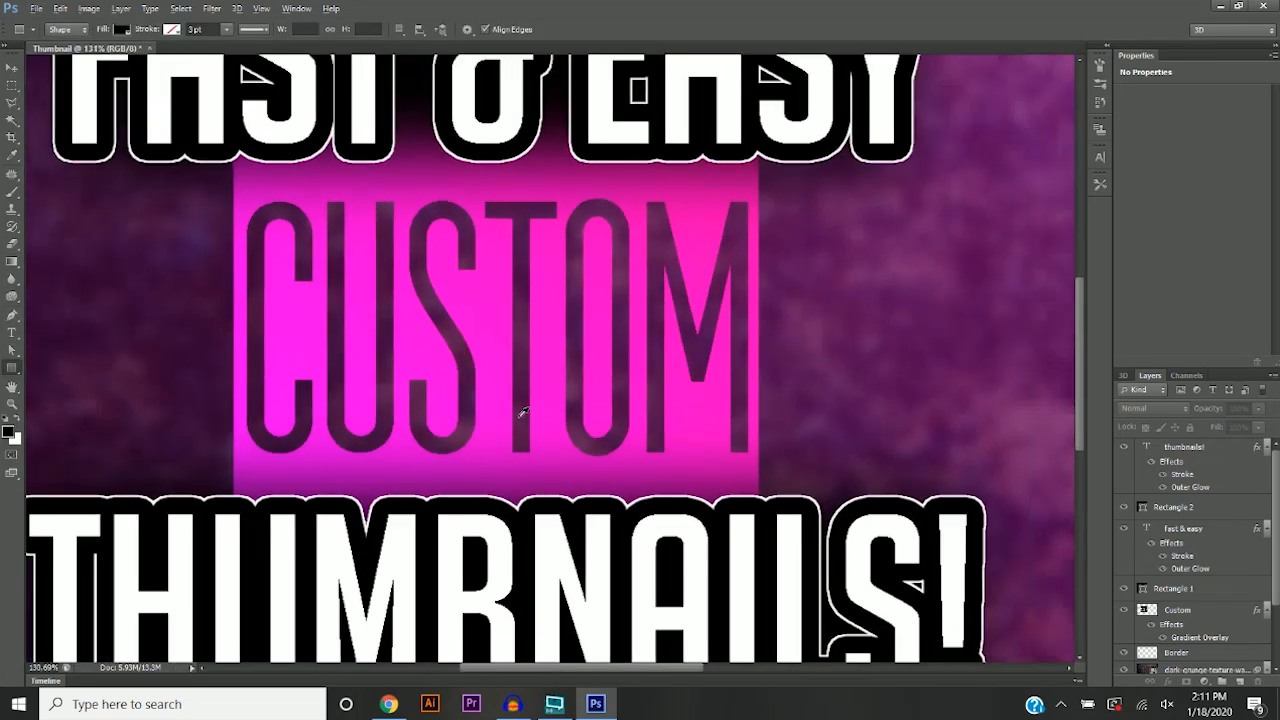
left_click_drag(318, 182, 691, 495)
key("v")
scroll(412, 380, "down", 2)
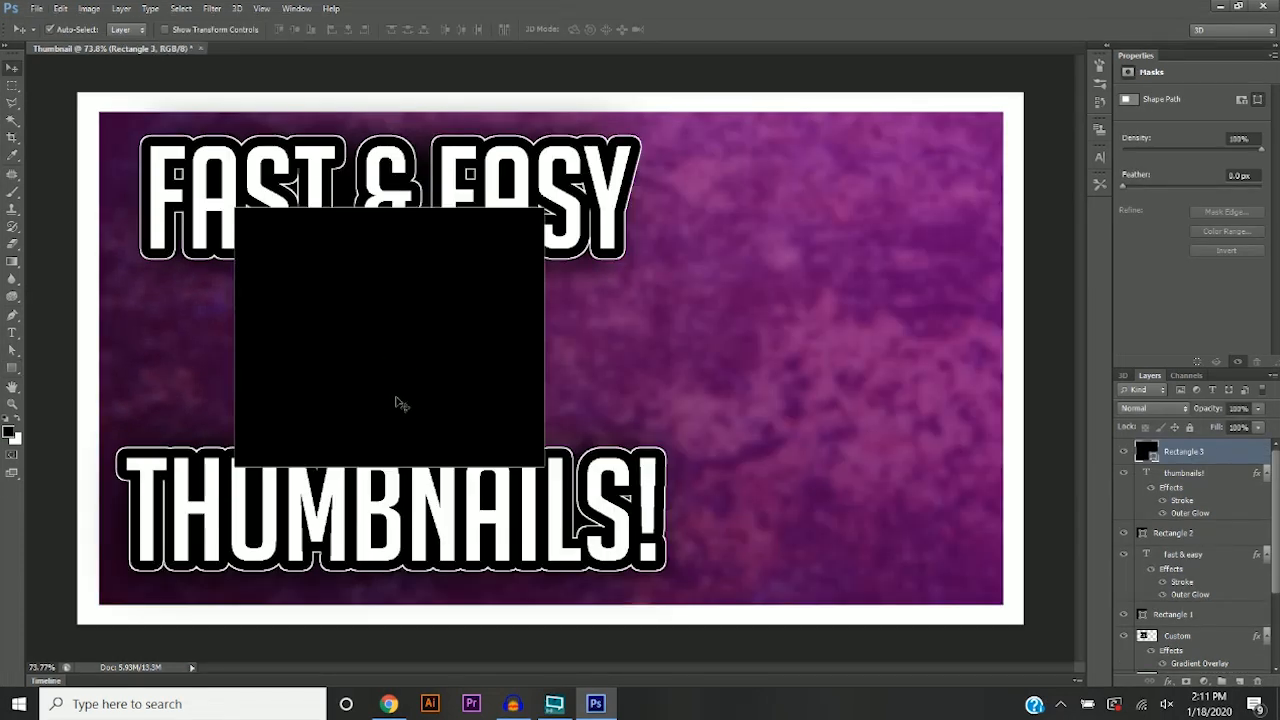
Feather the rectangle over the CUSTOM block by 20 px and place its layer between the Custom and Border layers.
left_click_drag(1244, 176, 1214, 185)
type("20")
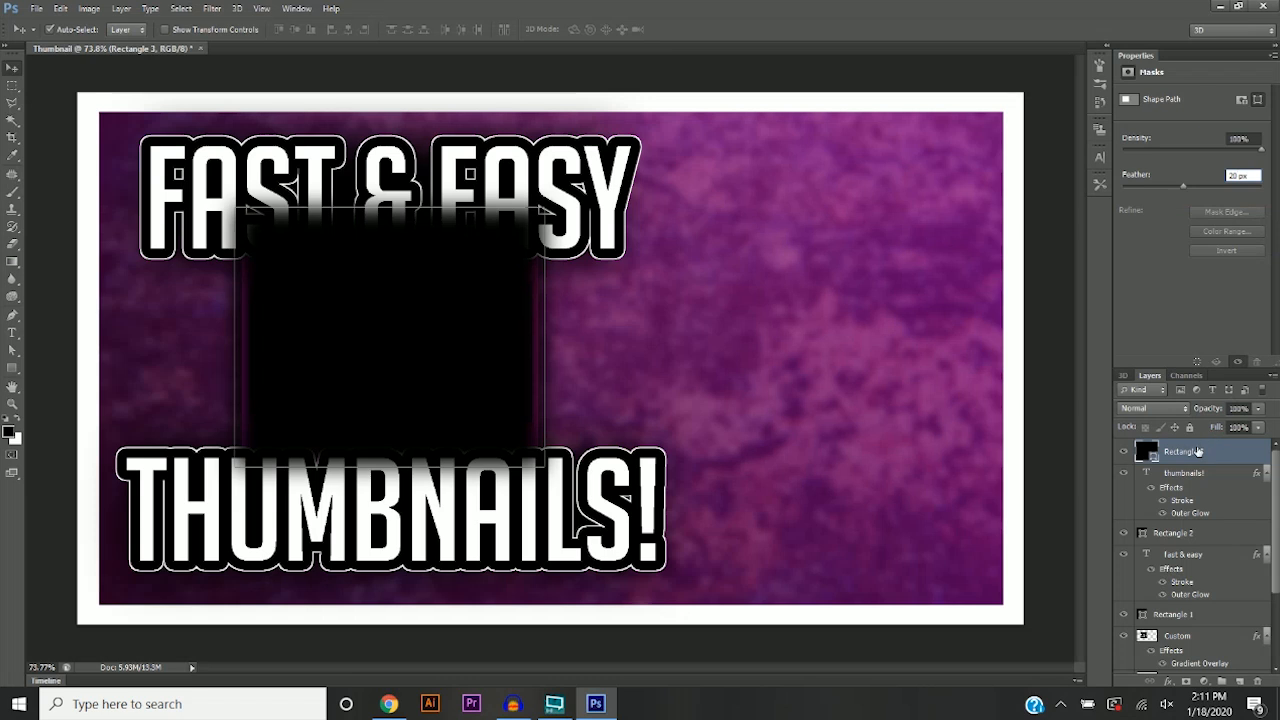
left_click_drag(1192, 455, 1176, 561)
key("ctrl+minus")
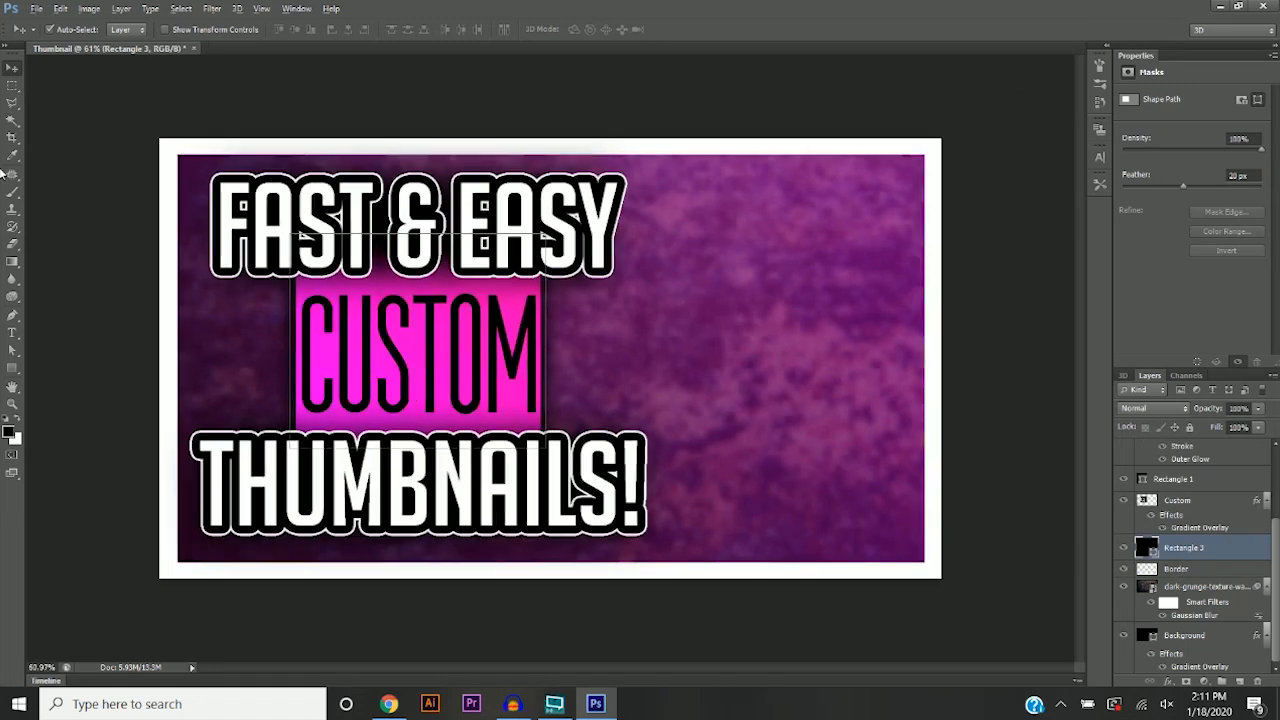
left_click(117, 173)
key("ctrl+minus")
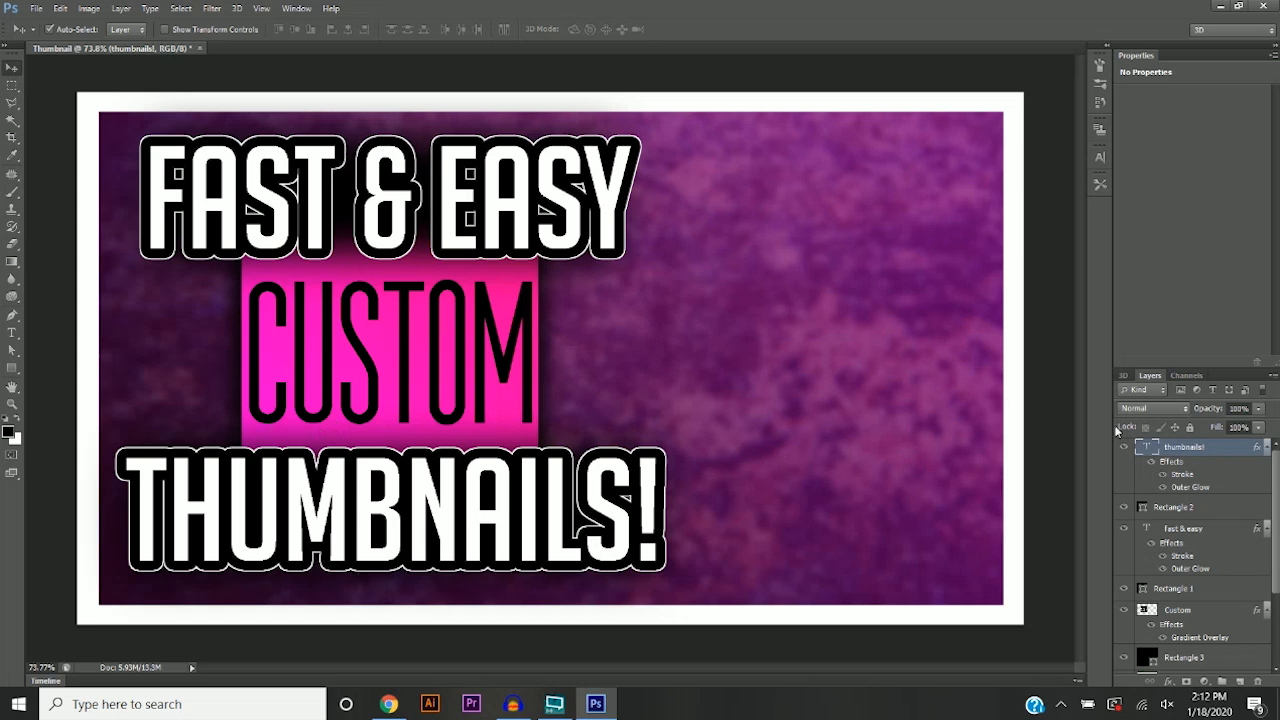
Move the THUMBNAILS! title with its shadow slightly up and the FAST & EASY title with its shadow slightly down, closer to the CUSTOM block.
left_click(1184, 508)
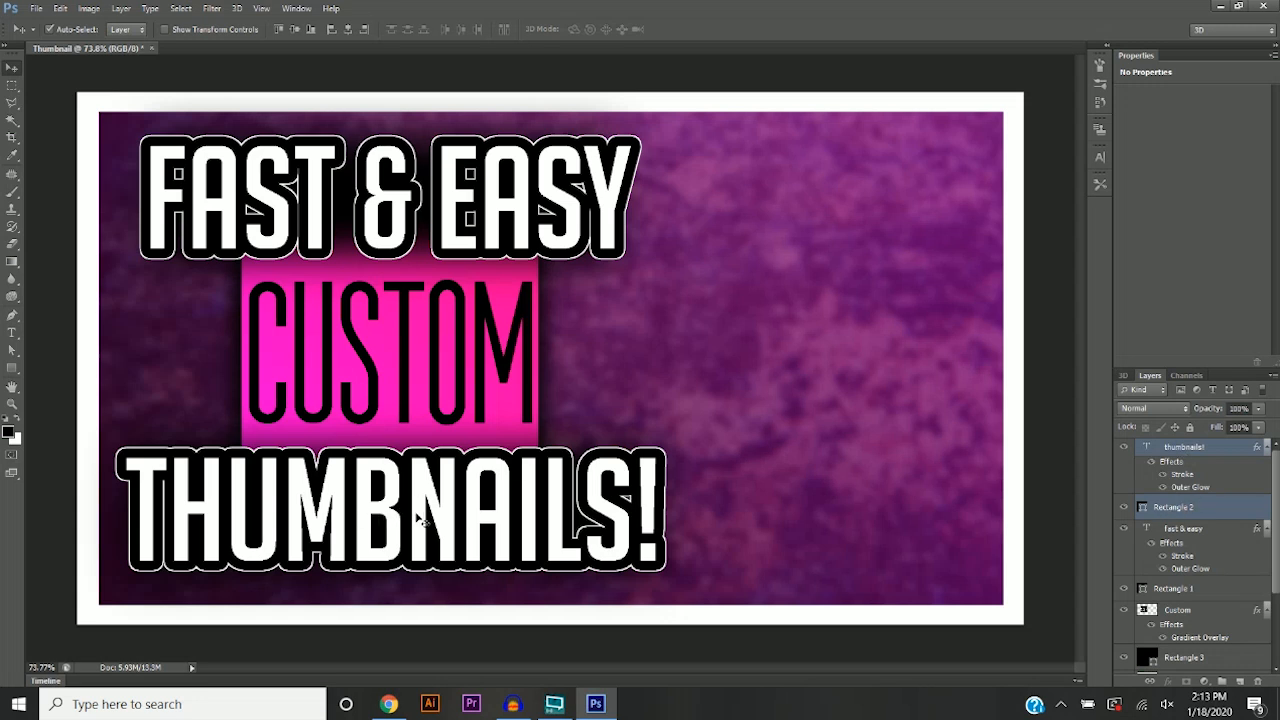
left_click_drag(419, 509, 422, 497)
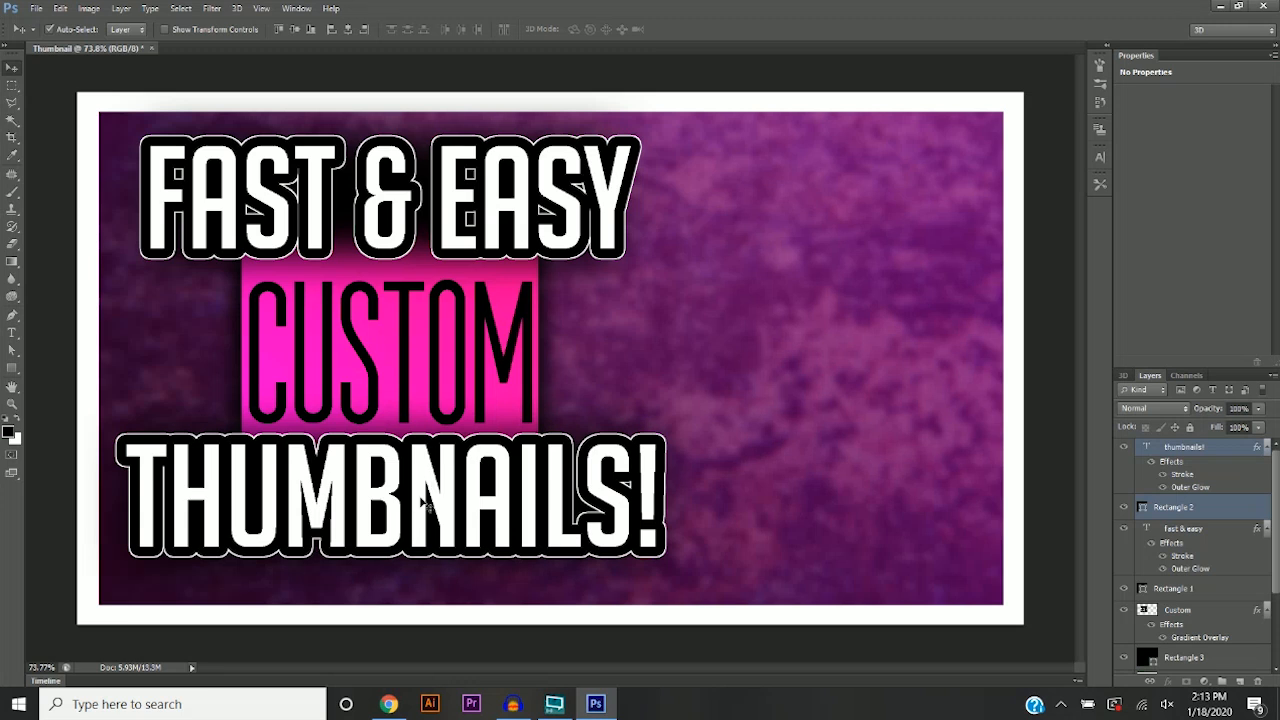
left_click(1181, 530)
left_click(1188, 589, "ctrl")
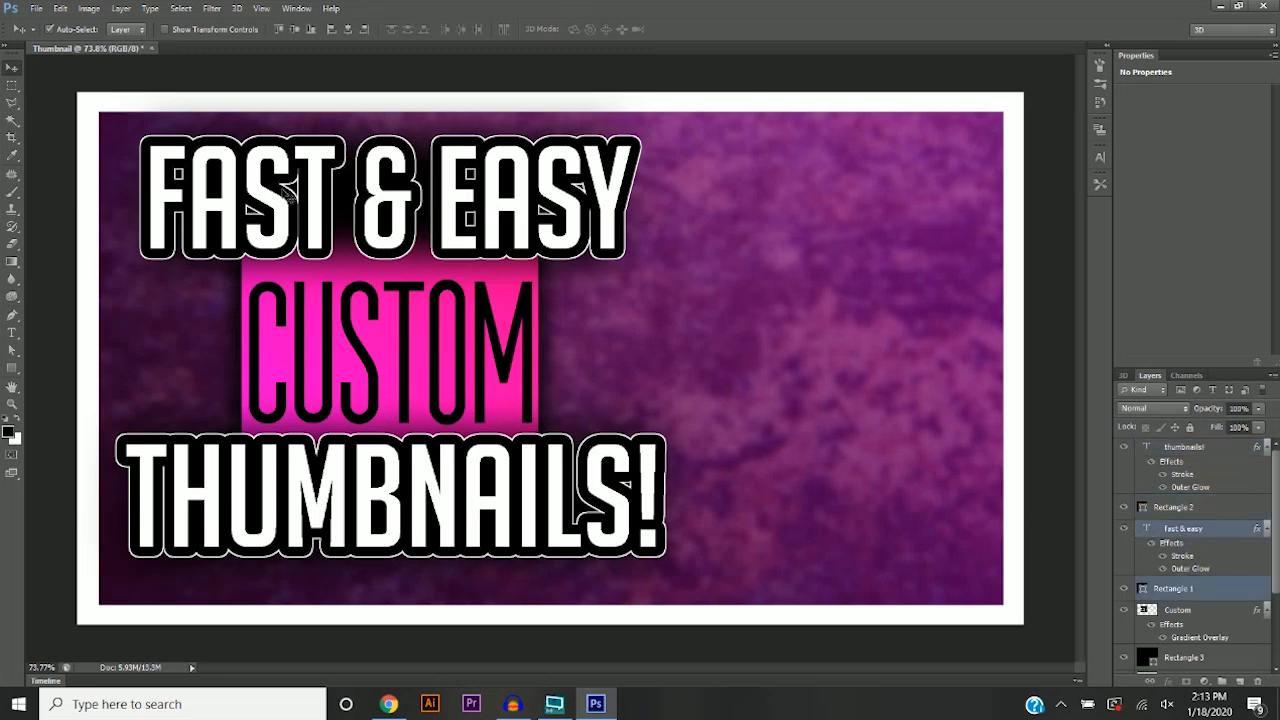
left_click_drag(370, 210, 375, 221)
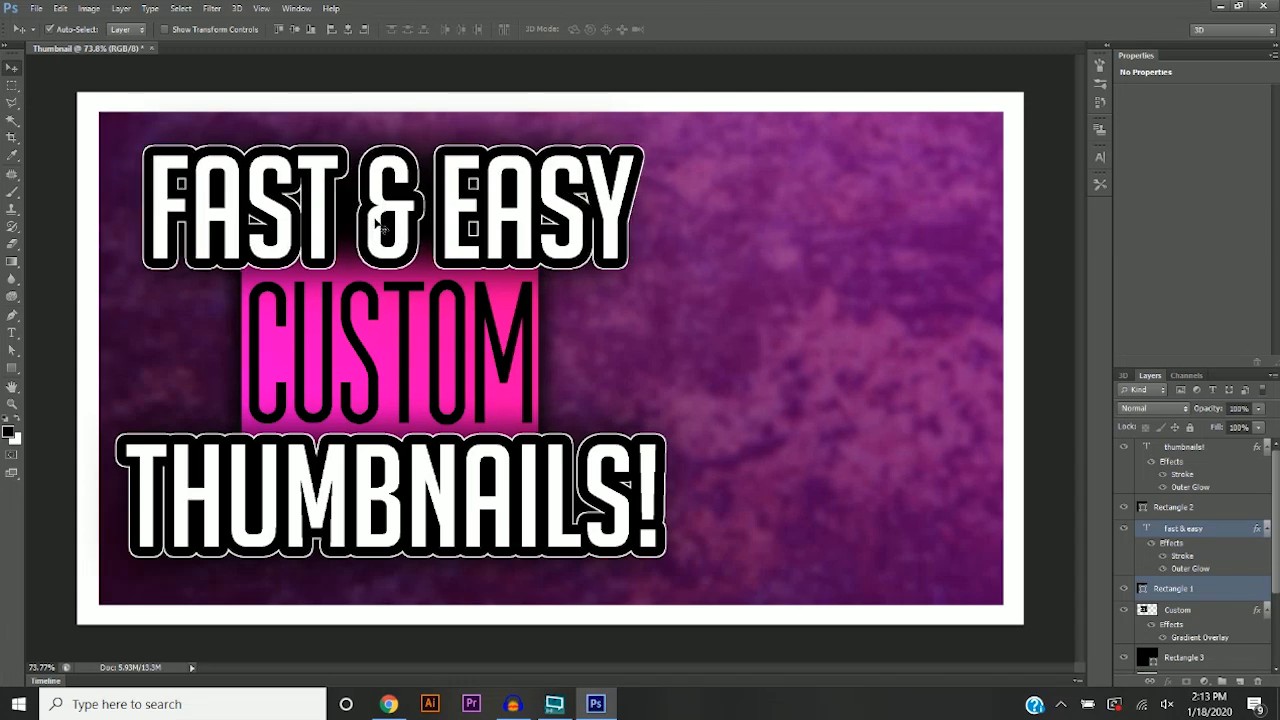
Select all layers from thumbnails! through Rectangle 3 and nudge them together up and slightly to the left.
scroll(328, 404, "down", 4)
left_click(1182, 658, "shift")
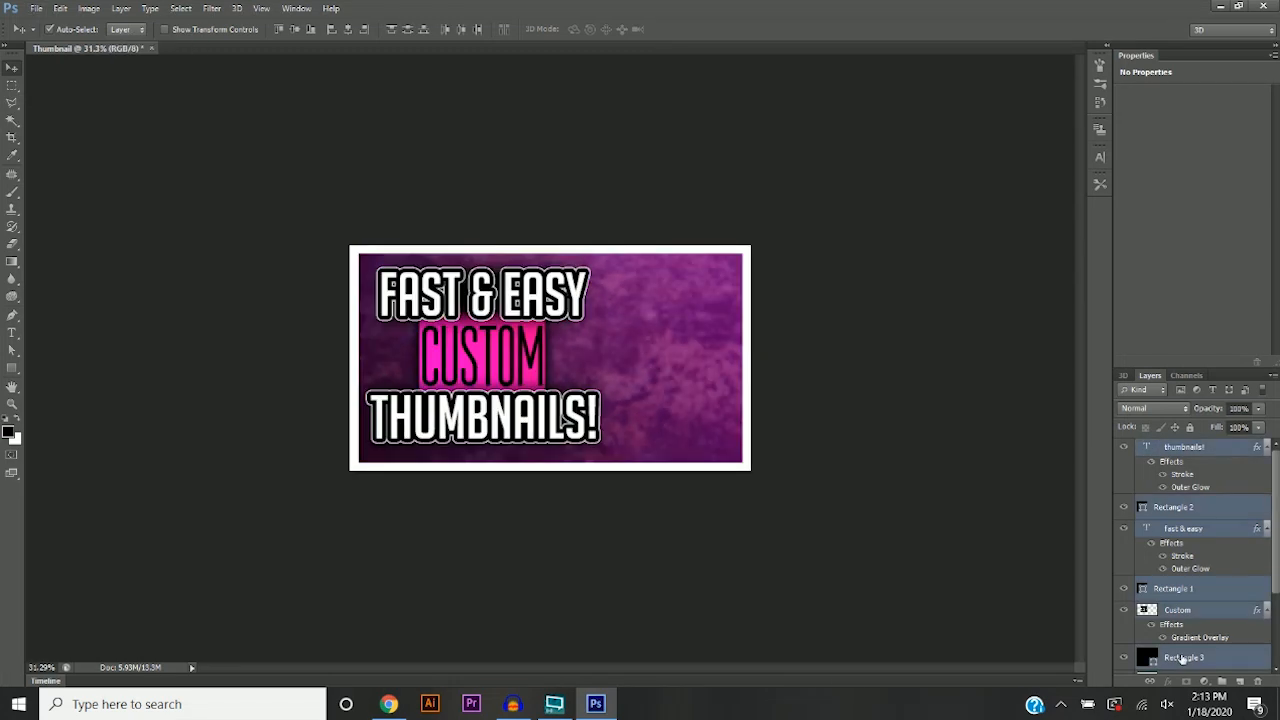
left_click(1179, 456)
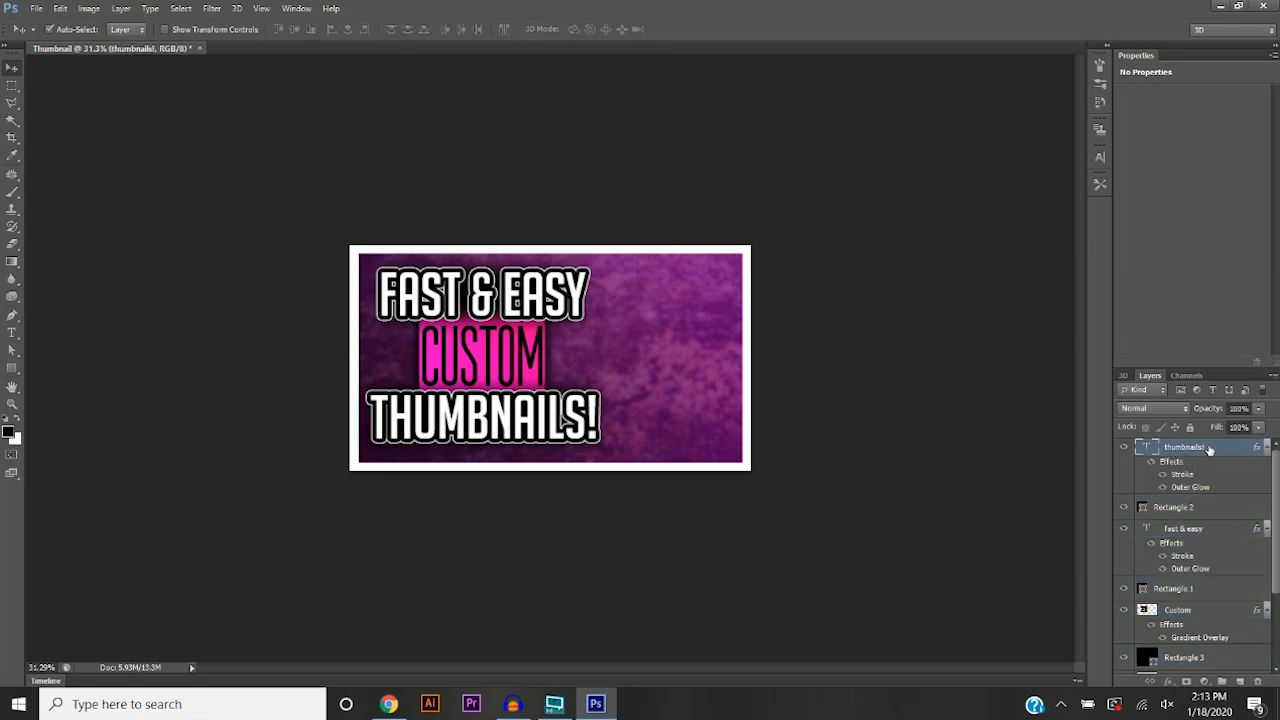
left_click(1192, 660, "shift")
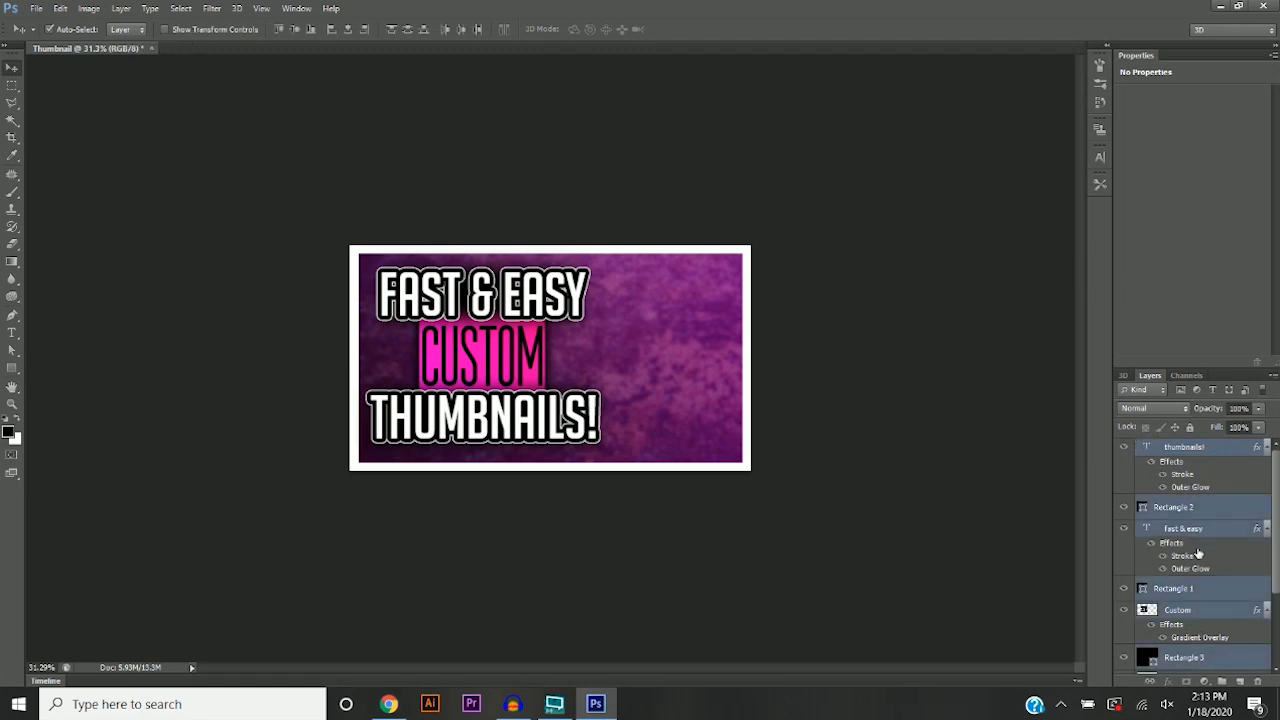
scroll(1198, 554, "down", 1)
scroll(405, 370, "up", 2)
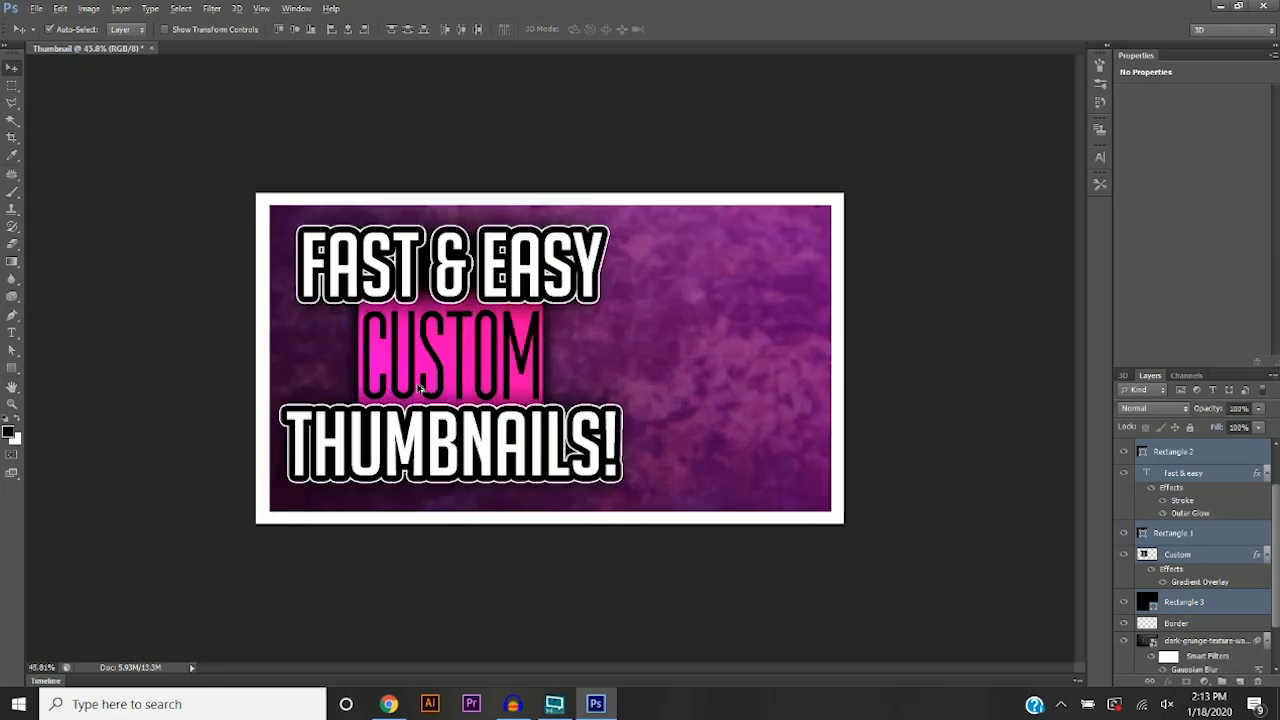
key("Up")
key("Up")
key("Up")
key("Up")
key("Up")
key("Up")
key("Up")
key("Up")
key("Up")
key("Up")
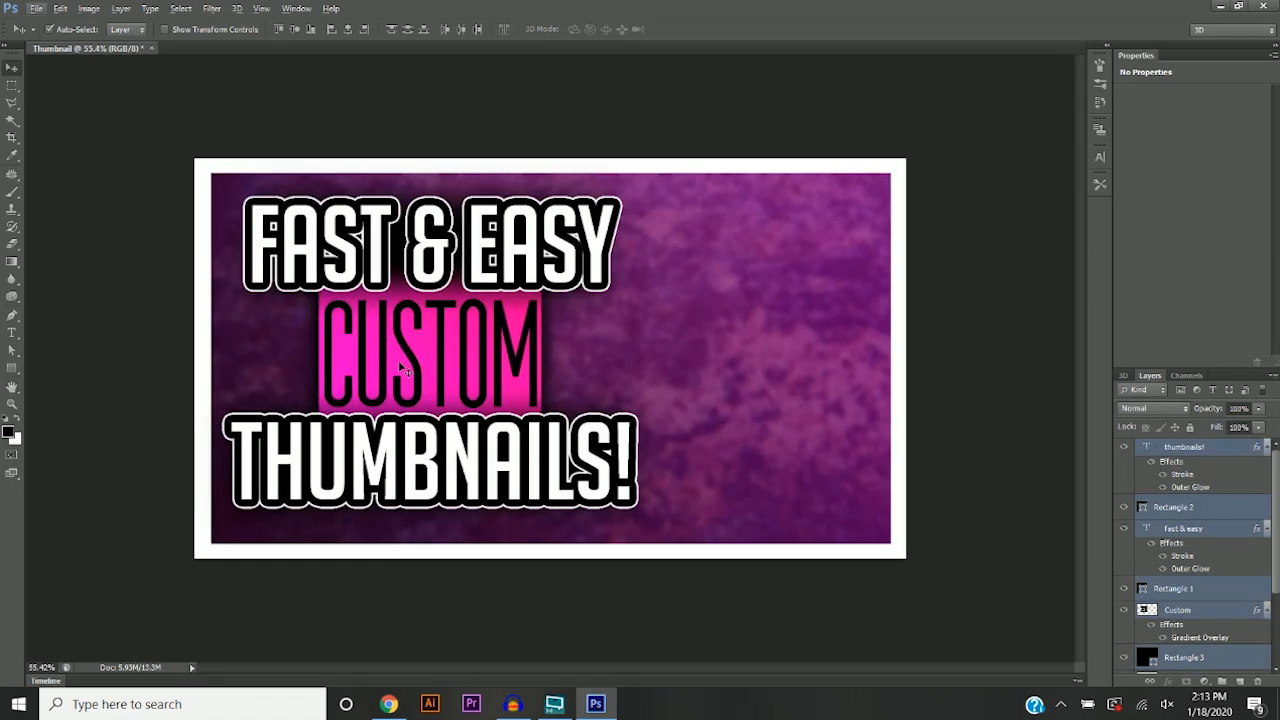
key("Up")
key("Up")
key("Up")
key("Up")
key("Up")
key("Up")
key("Up")
key("Up")
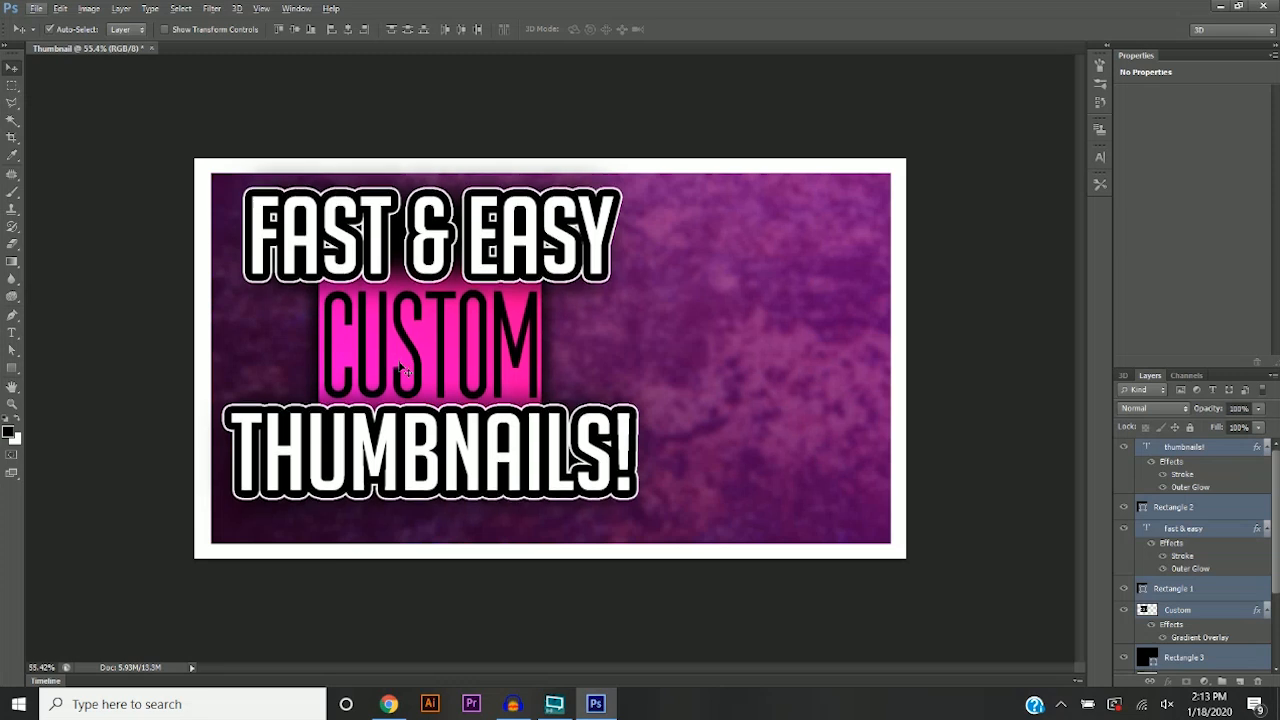
key("Left")
key("Left")
key("Left")
key("Left")
key("Left")
key("Left")
key("Left")
key("Left")
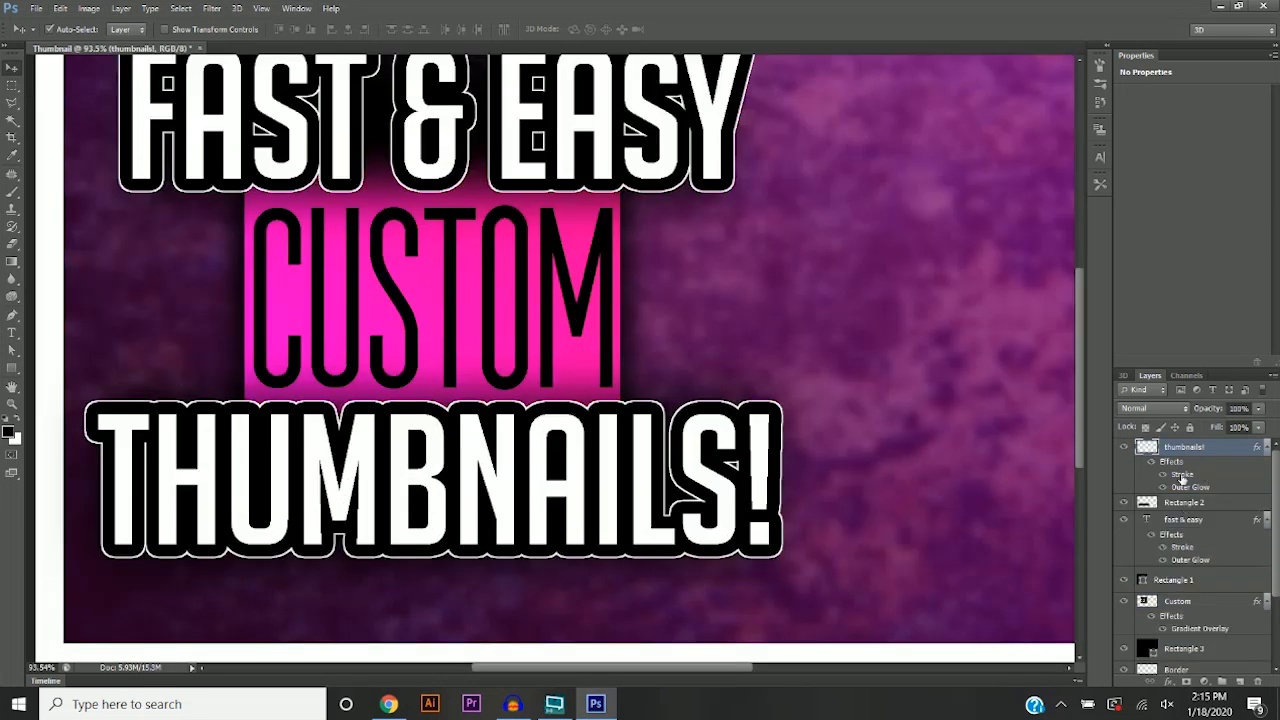
Warp the rasterized thumbnails! layer, pulling its top corners upward so the upper edge curves around the CUSTOM block.
left_click(60, 8)
mouse_move(108, 340)
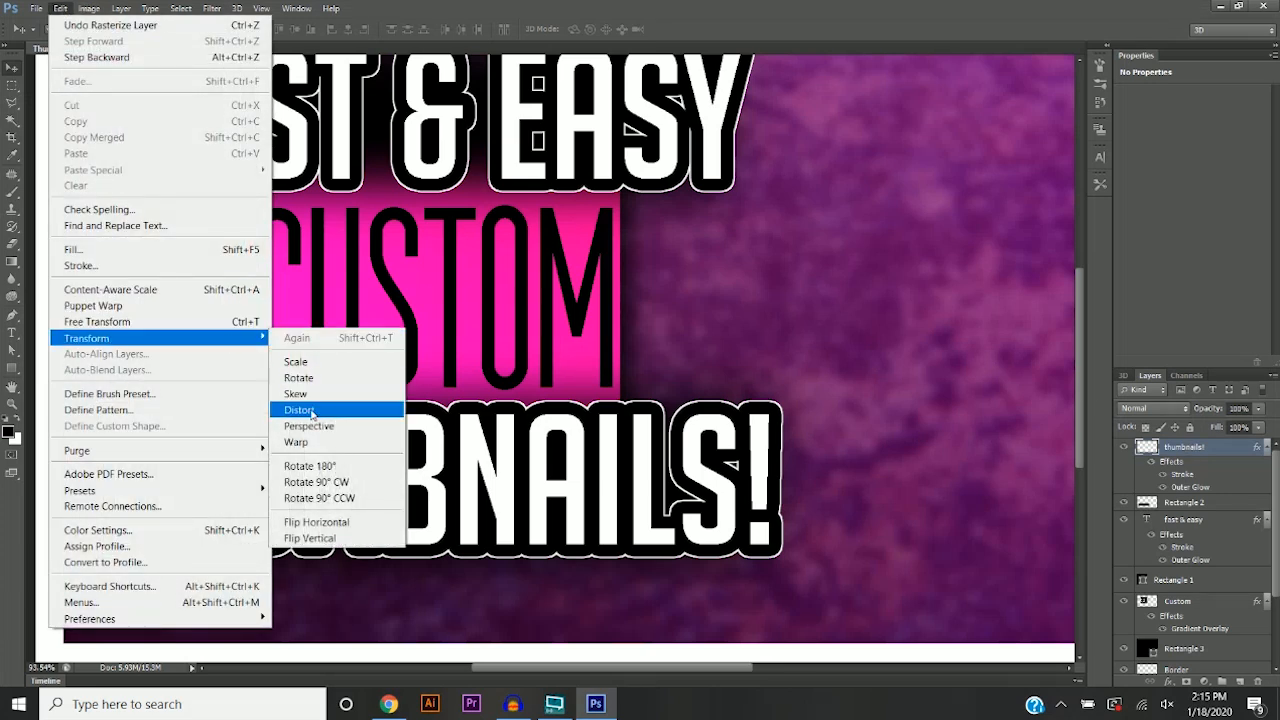
left_click(296, 441)
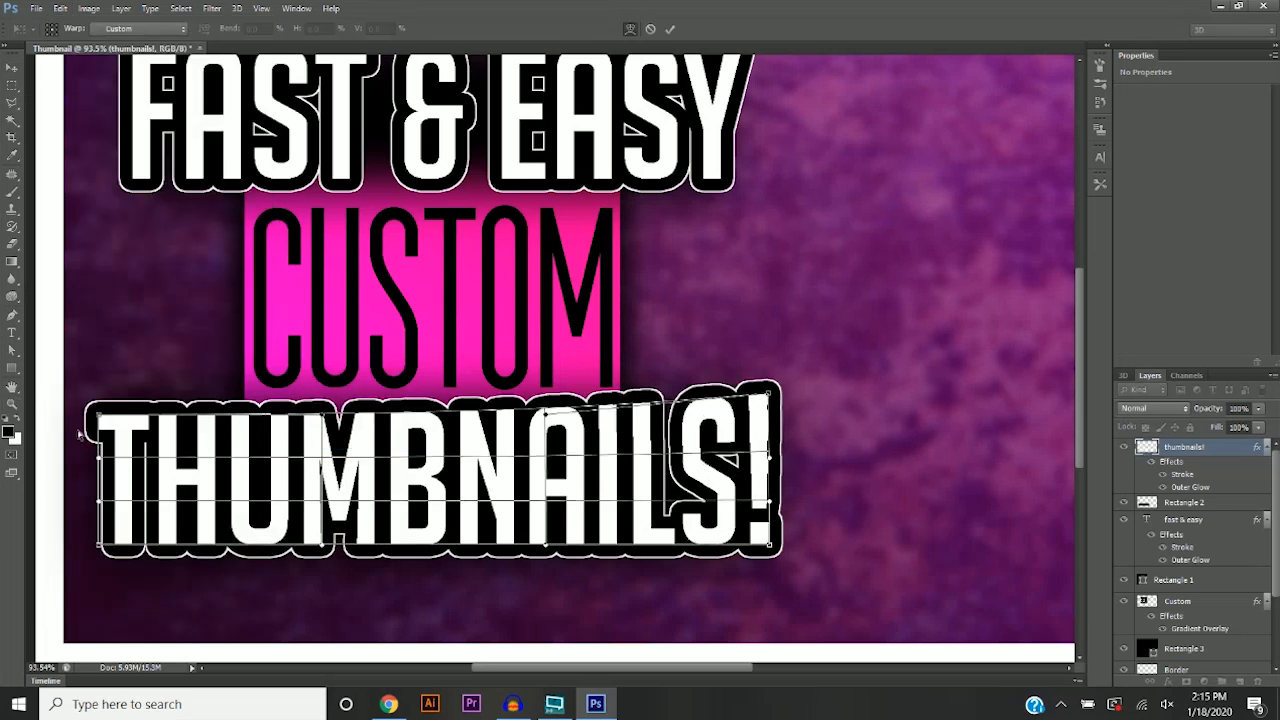
left_click_drag(326, 422, 546, 437)
left_click_drag(100, 417, 97, 389)
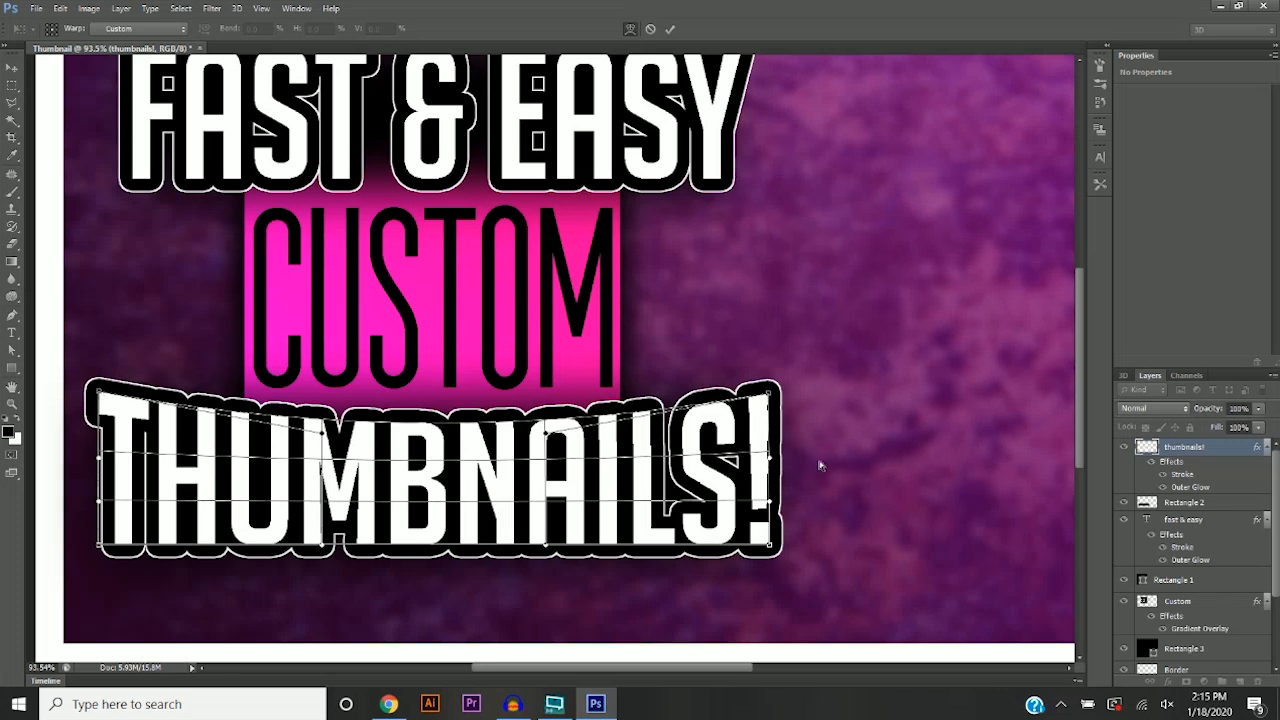
left_click_drag(773, 397, 770, 393)
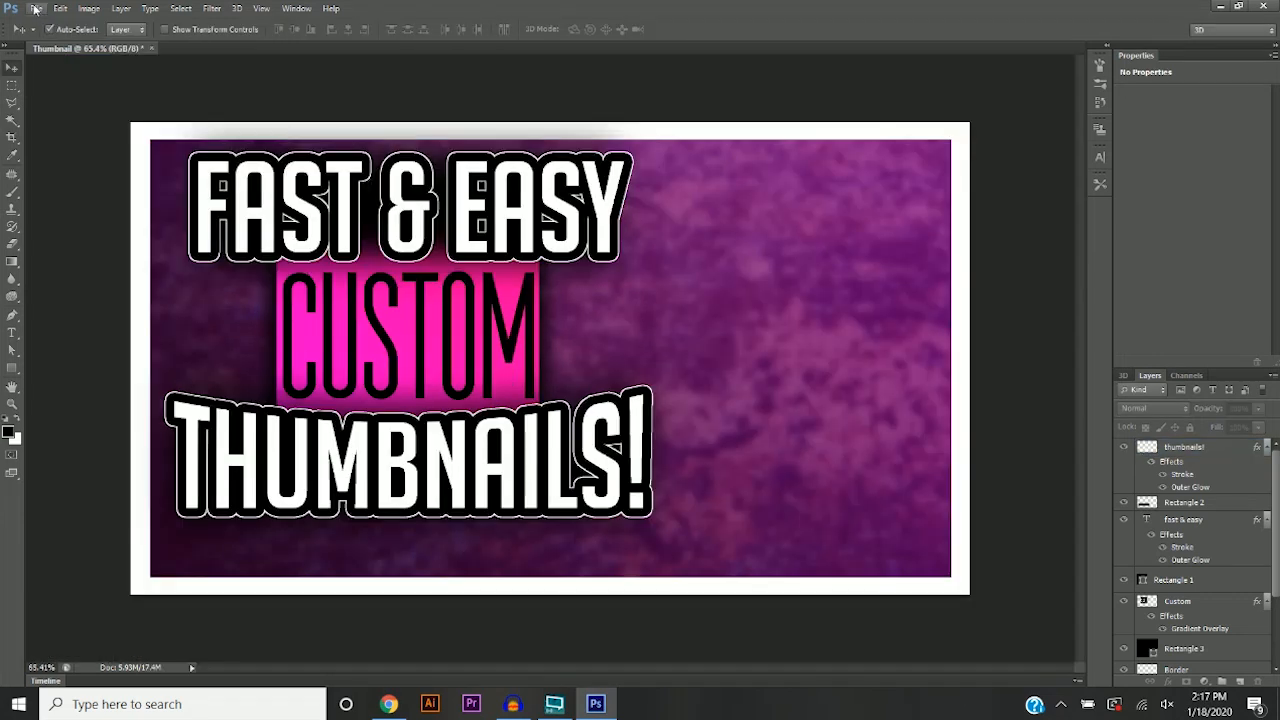
Place the Mah Face photo into the document and enlarge it over the right part of the canvas.
left_click(38, 10)
left_click(60, 281)
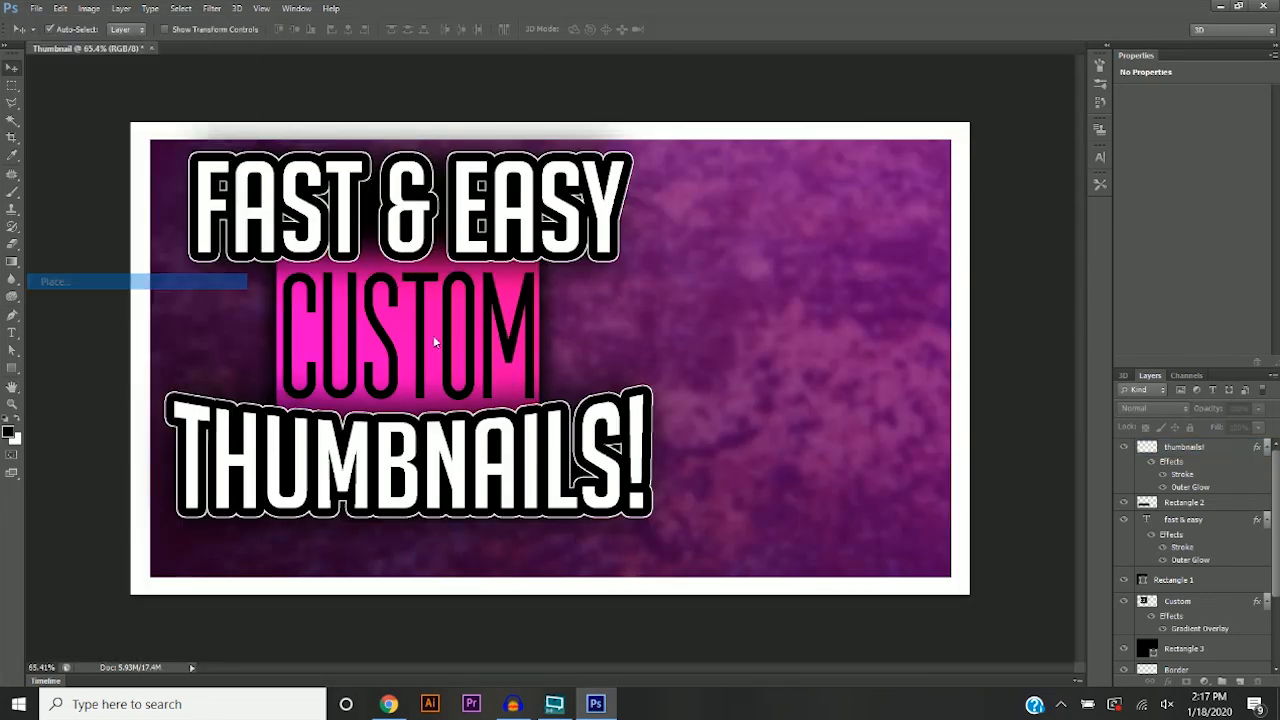
double_click(746, 215)
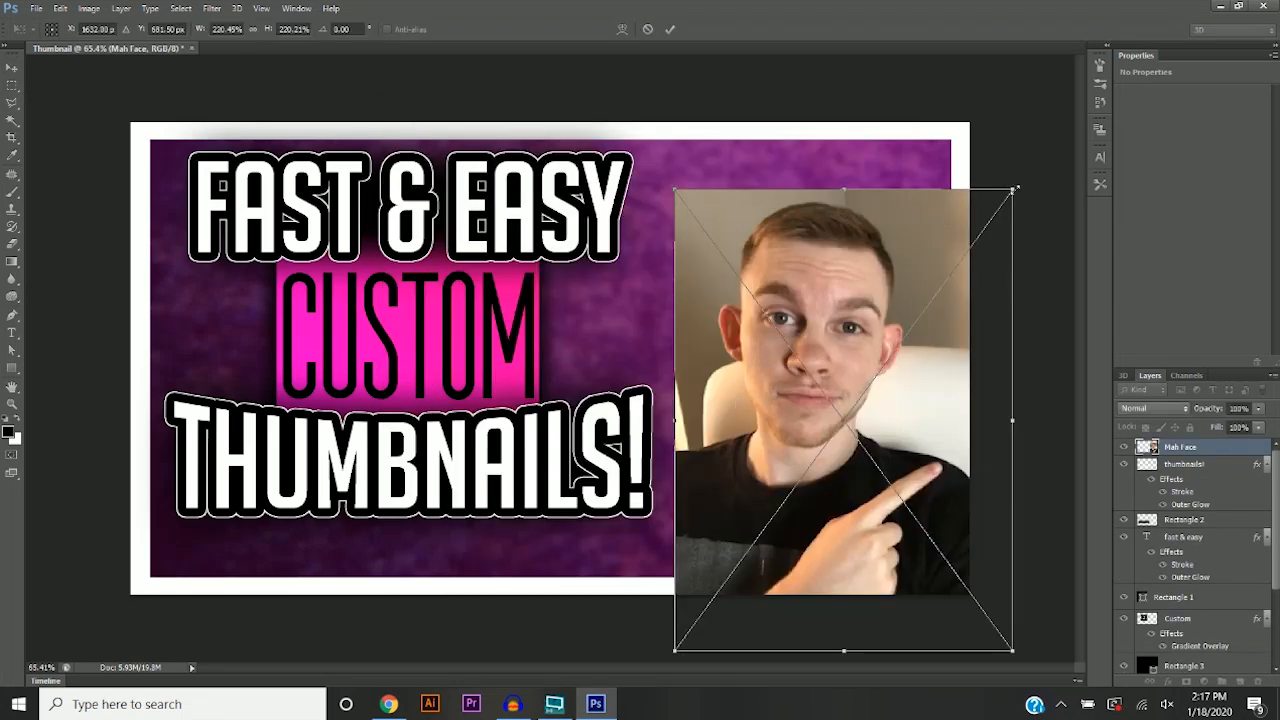
left_click_drag(1016, 188, 1086, 157)
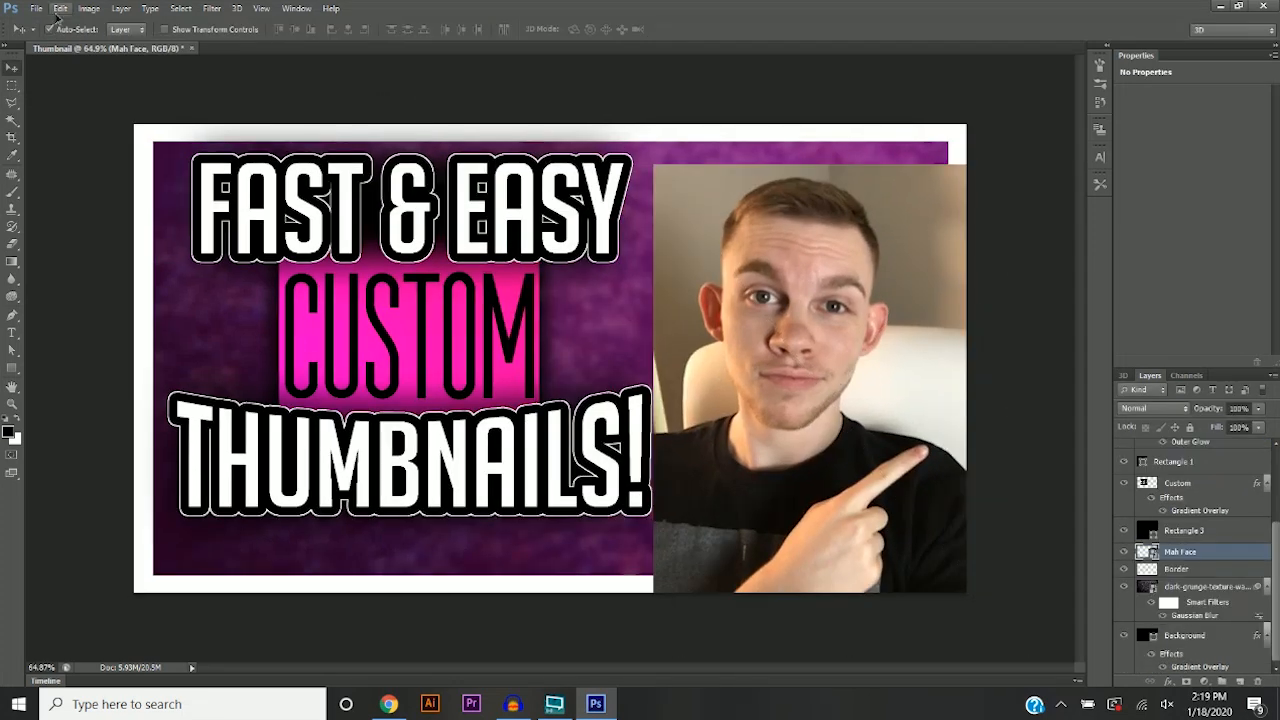
Flip the Mah Face photo horizontally, shift it left to the border's inner edge and move its layer below Border.
left_click(60, 8)
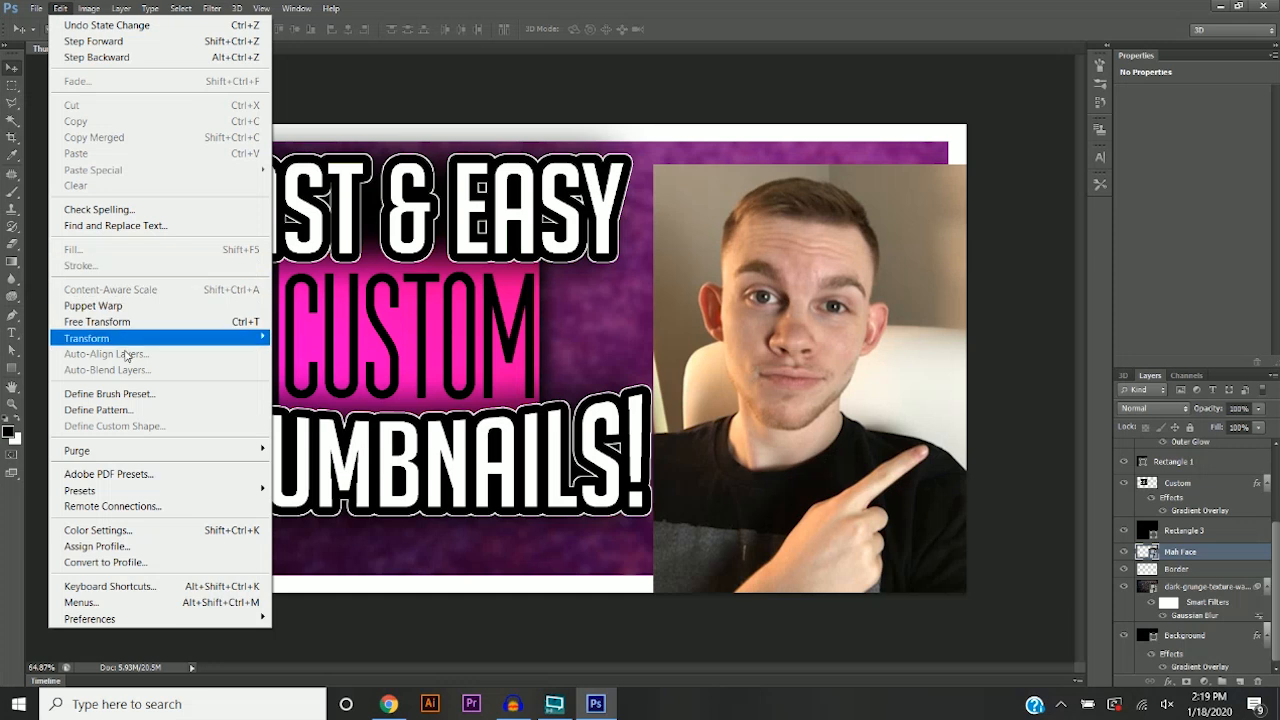
mouse_move(130, 340)
left_click(320, 522)
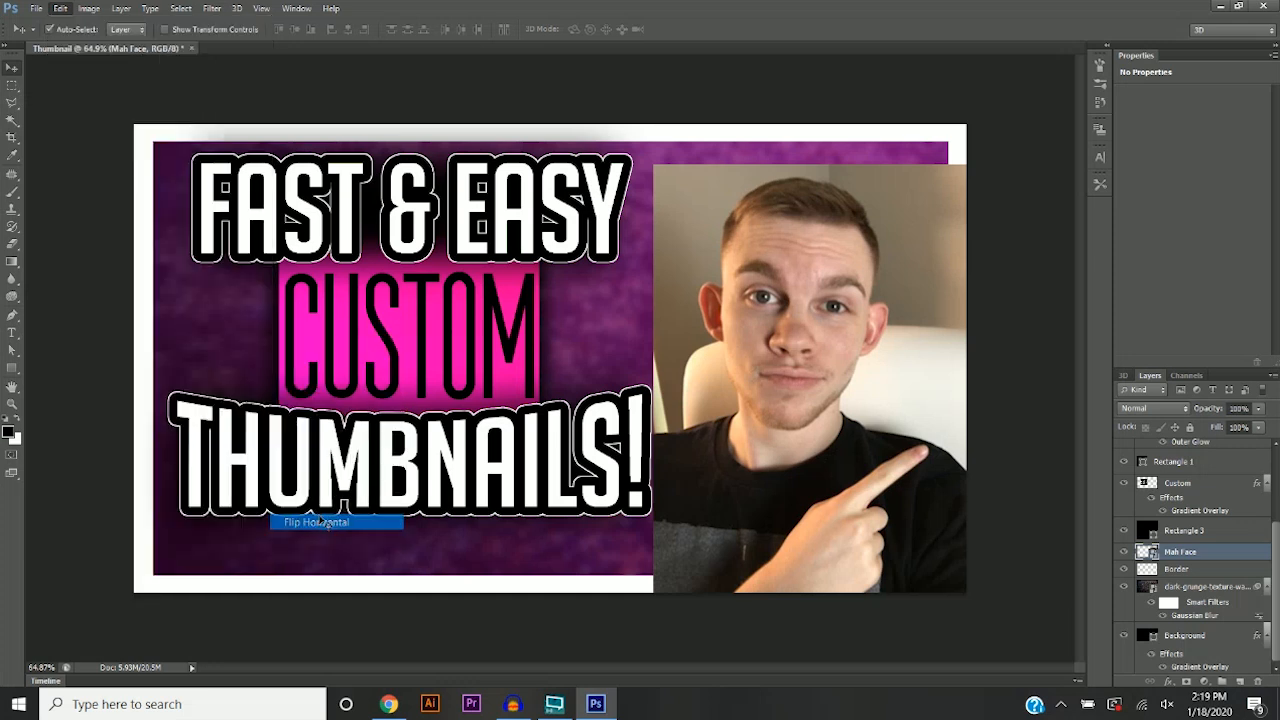
left_click_drag(845, 423, 795, 424)
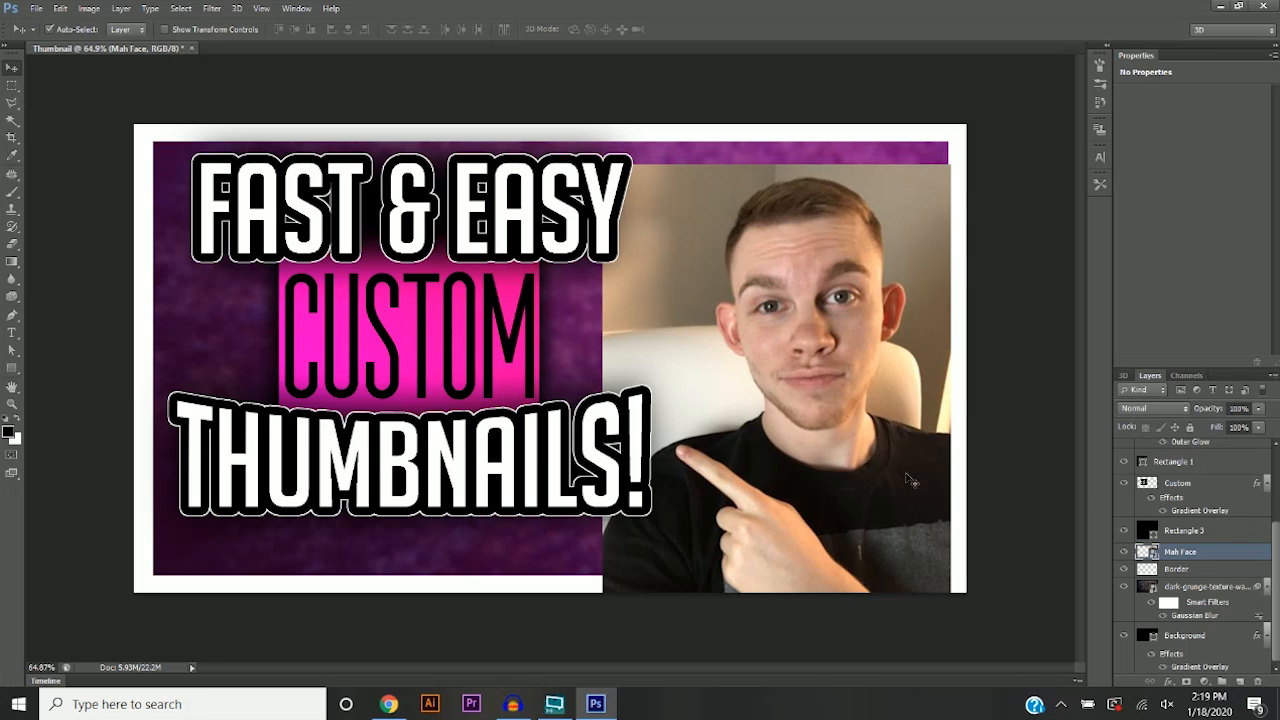
left_click_drag(1182, 551, 1177, 578)
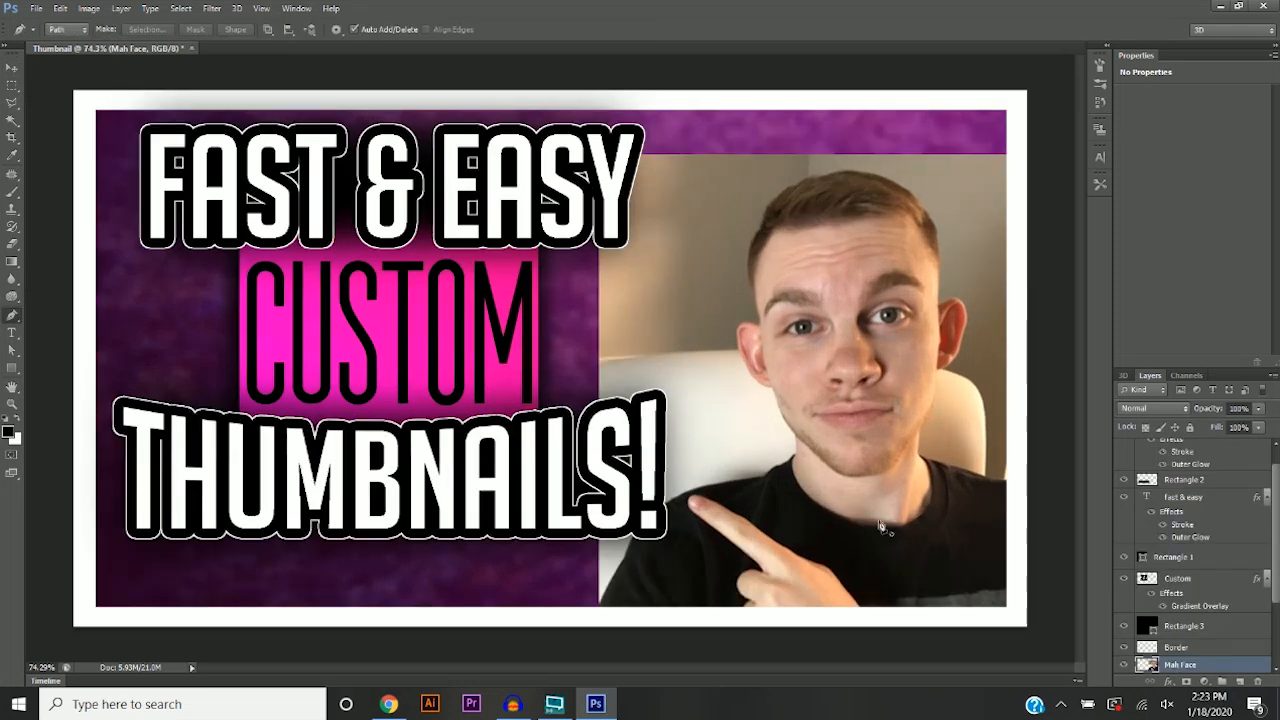
scroll(850, 577, "up", 2)
right_click(1168, 668)
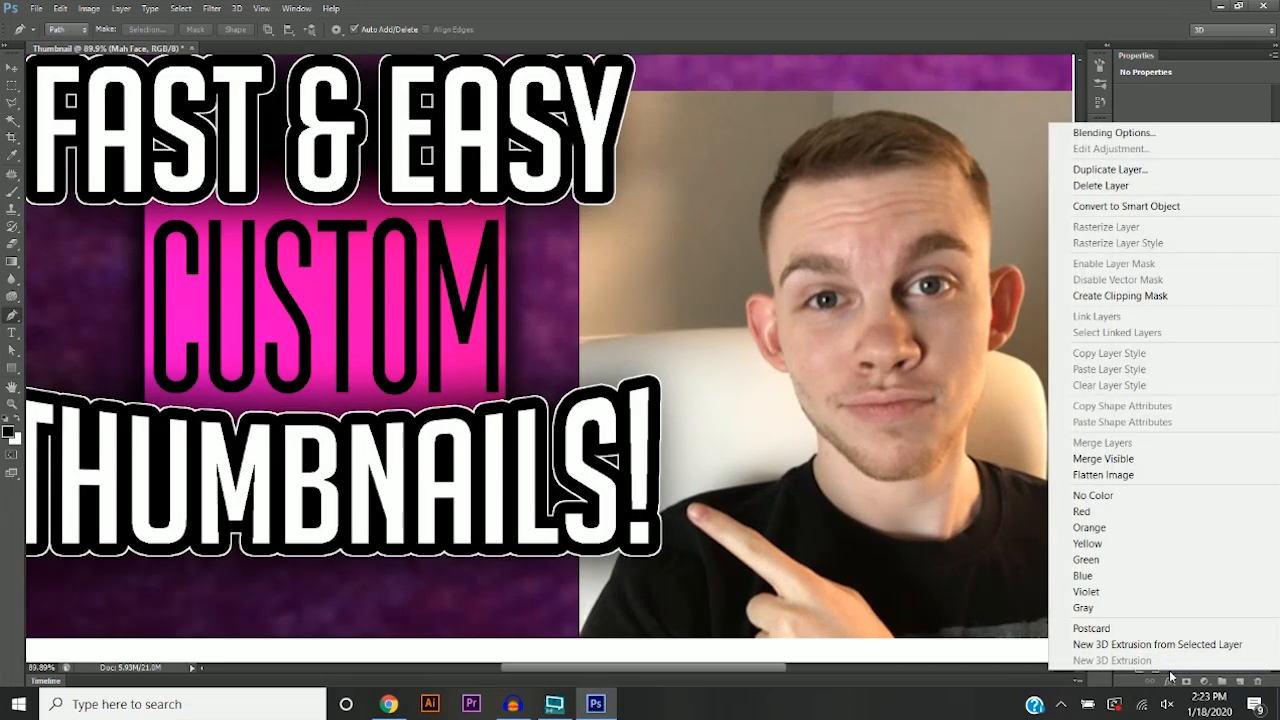
left_click(585, 507)
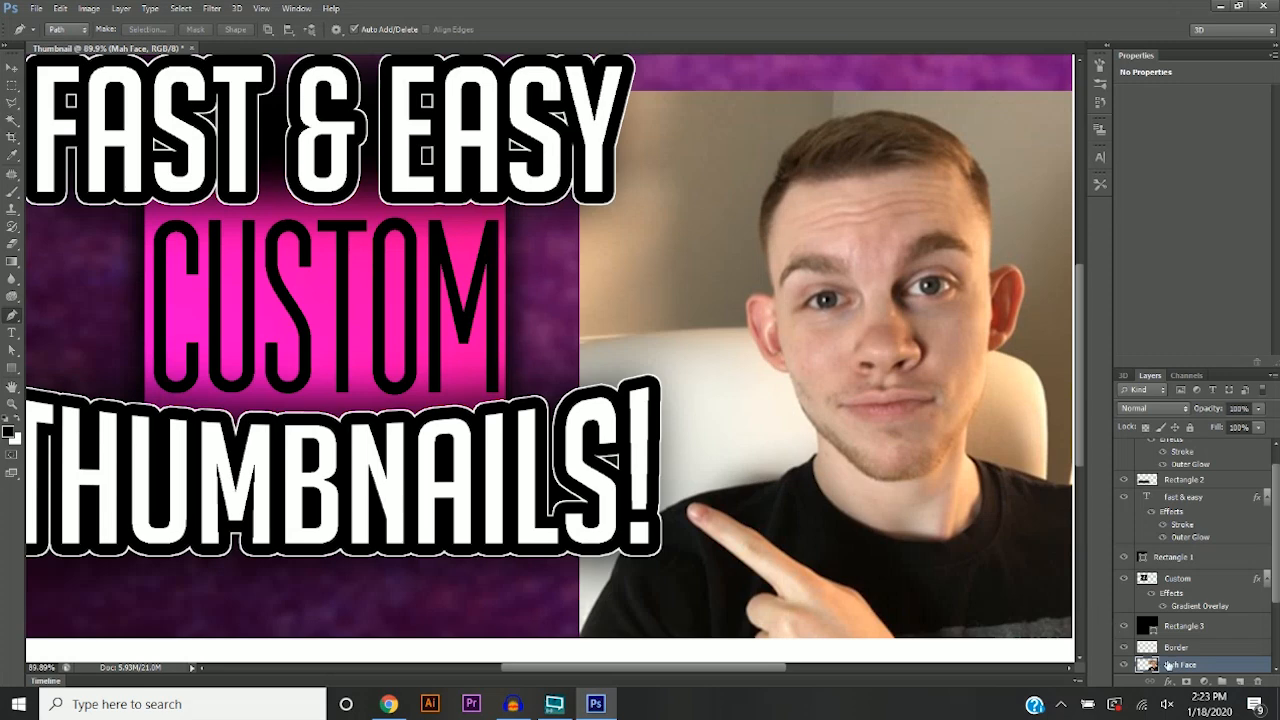
Start a Pen tool path on the Mah Face photo and trace the shoulder from beside the exclamation mark toward the shirt collar.
scroll(540, 484, "down", 3)
scroll(832, 598, "up", 9)
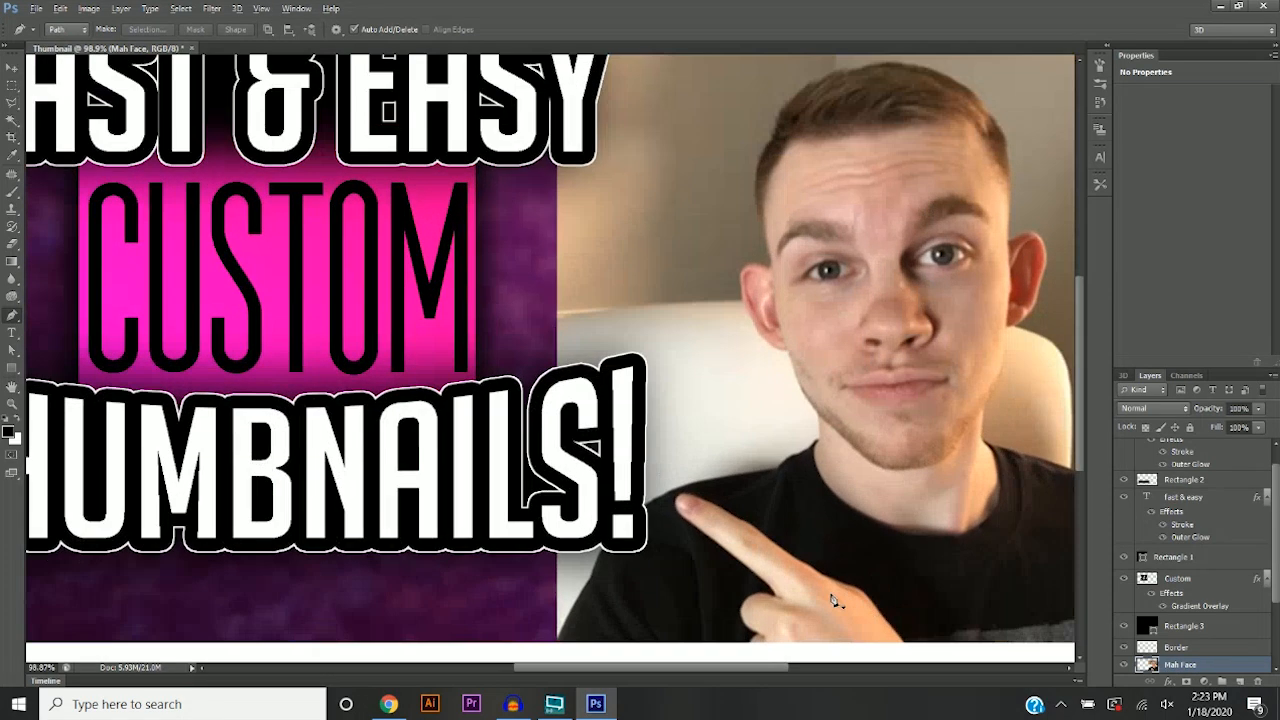
scroll(691, 423, "up", 5)
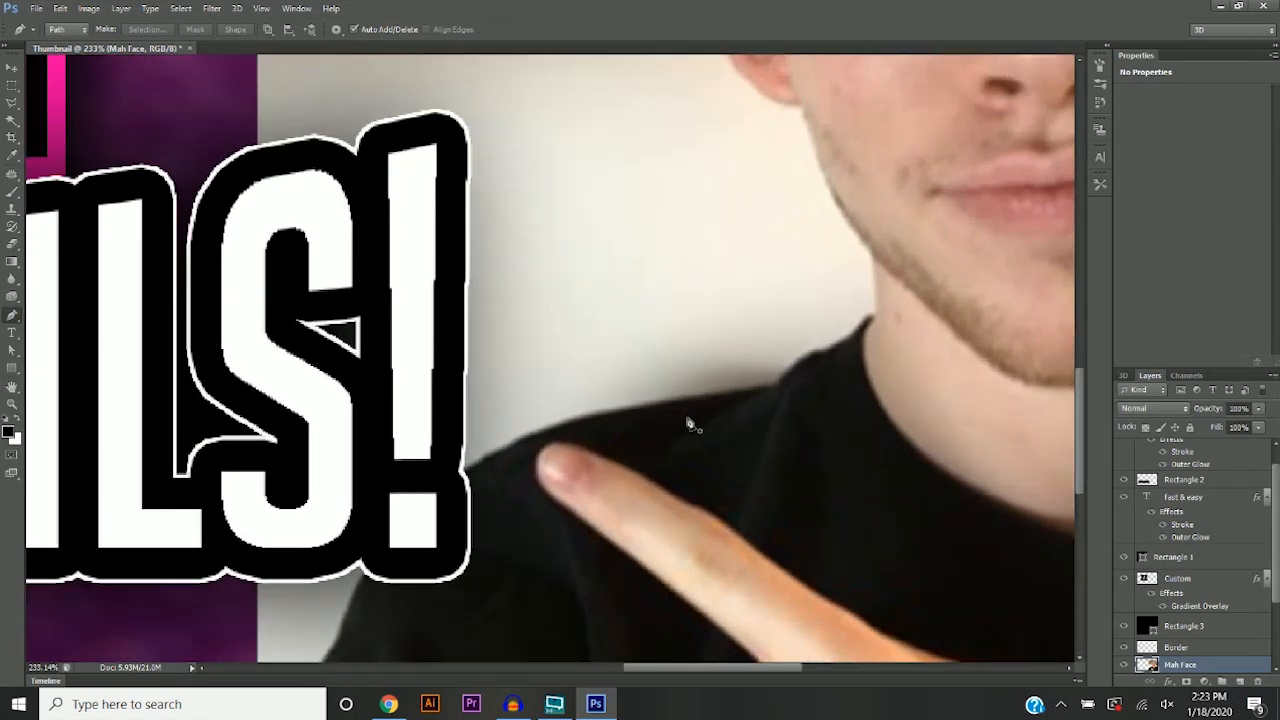
key("ctrl+z")
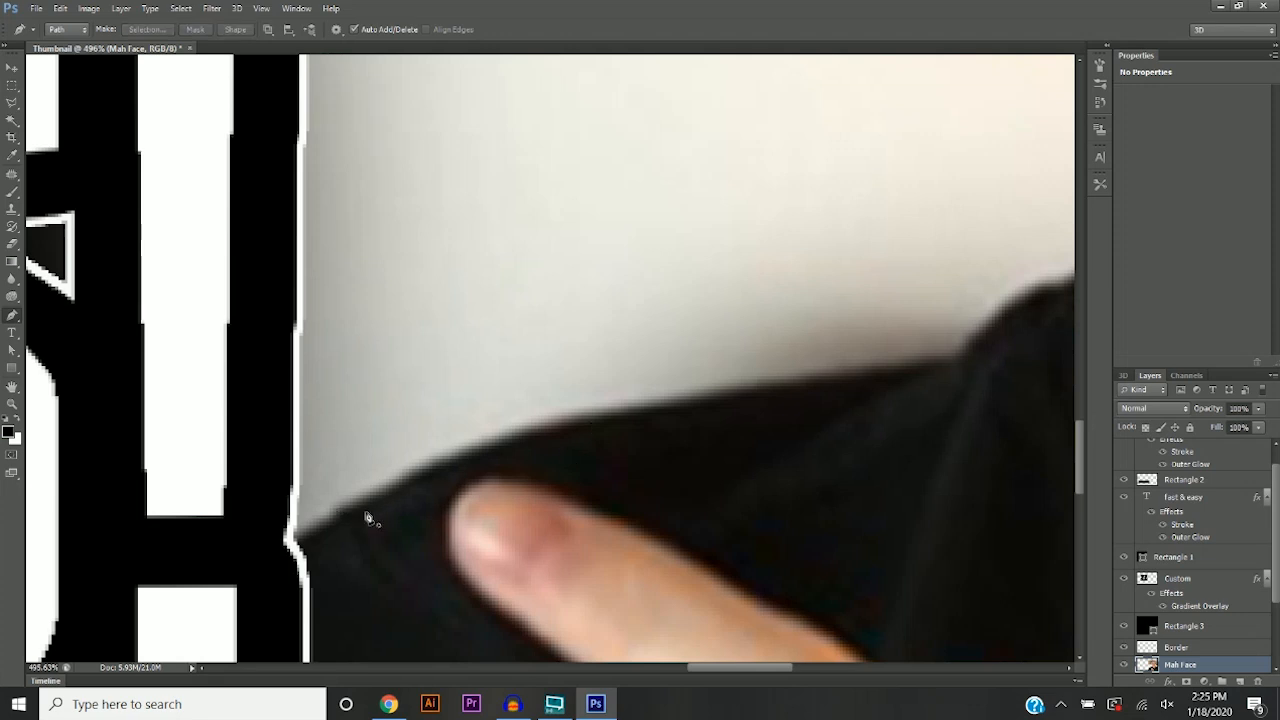
left_click(342, 515)
scroll(418, 456, "down", 3)
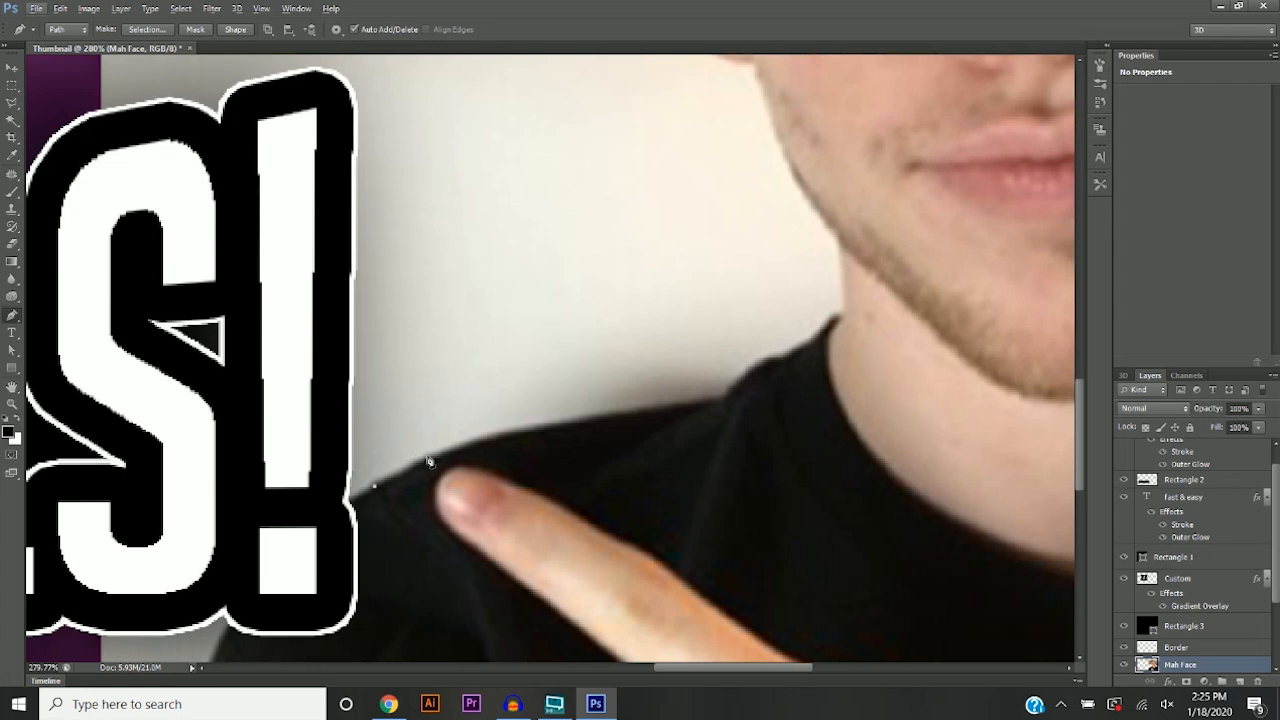
left_click_drag(480, 443, 522, 432)
scroll(512, 417, "up", 4)
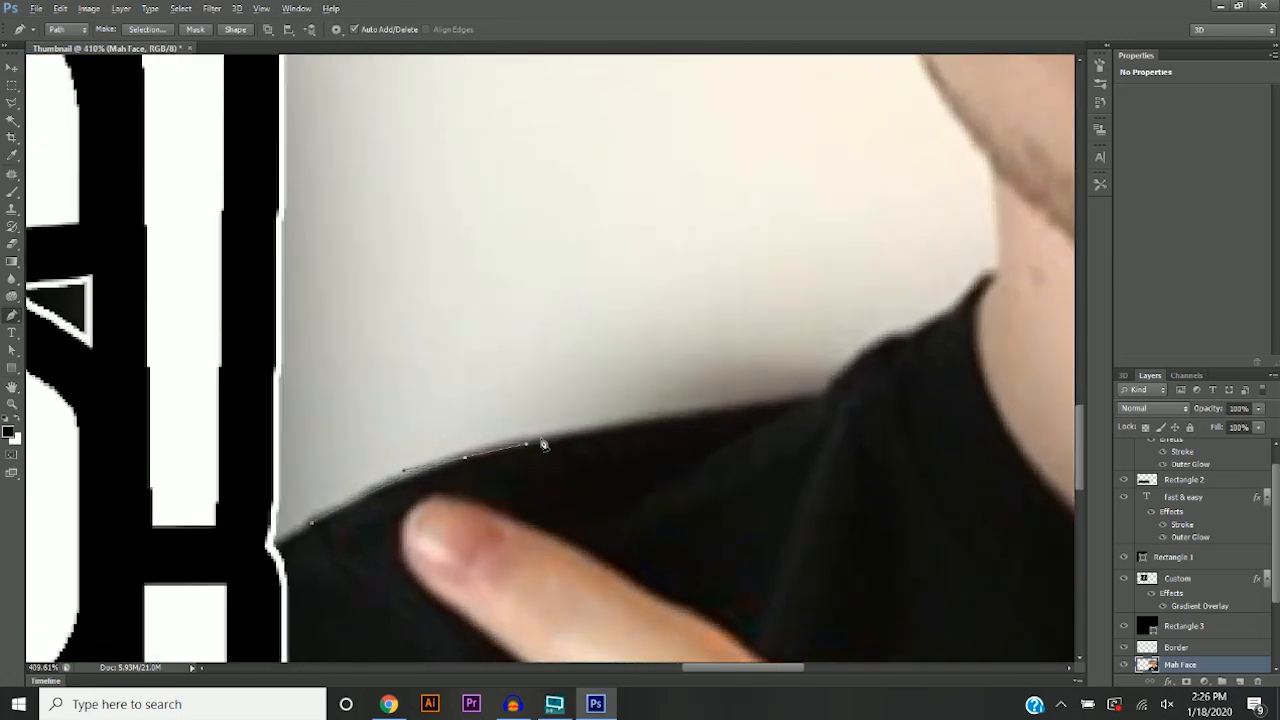
left_click(833, 389)
left_click_drag(833, 389, 853, 344)
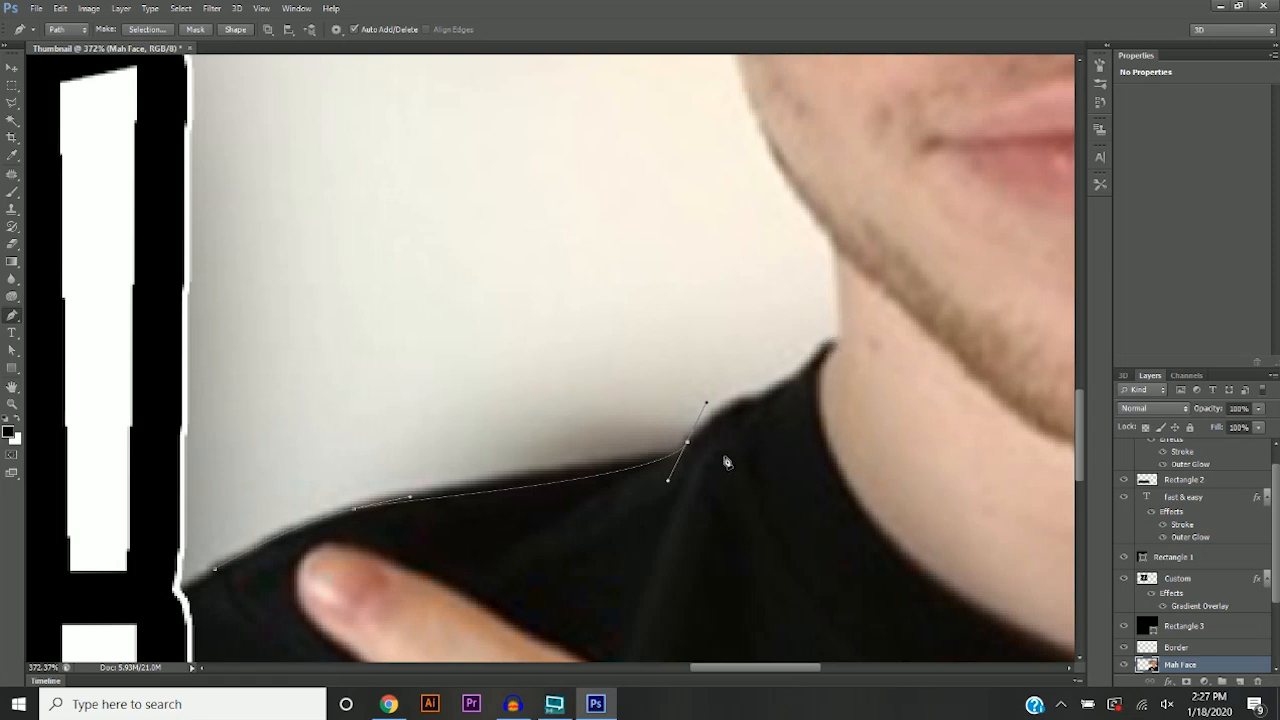
Continue the path over the shirt collar, up the neck and along the jawline to the earlobe on the title side.
left_click(843, 317)
left_click_drag(841, 314, 828, 244)
scroll(832, 250, "down", 1)
scroll(832, 250, "up", 3)
left_click_drag(778, 328, 689, 263)
key("ctrl+z")
left_click_drag(833, 413, 846, 443, "ctrl")
left_click(831, 397)
left_click_drag(763, 277, 753, 240)
scroll(755, 240, "up", 4)
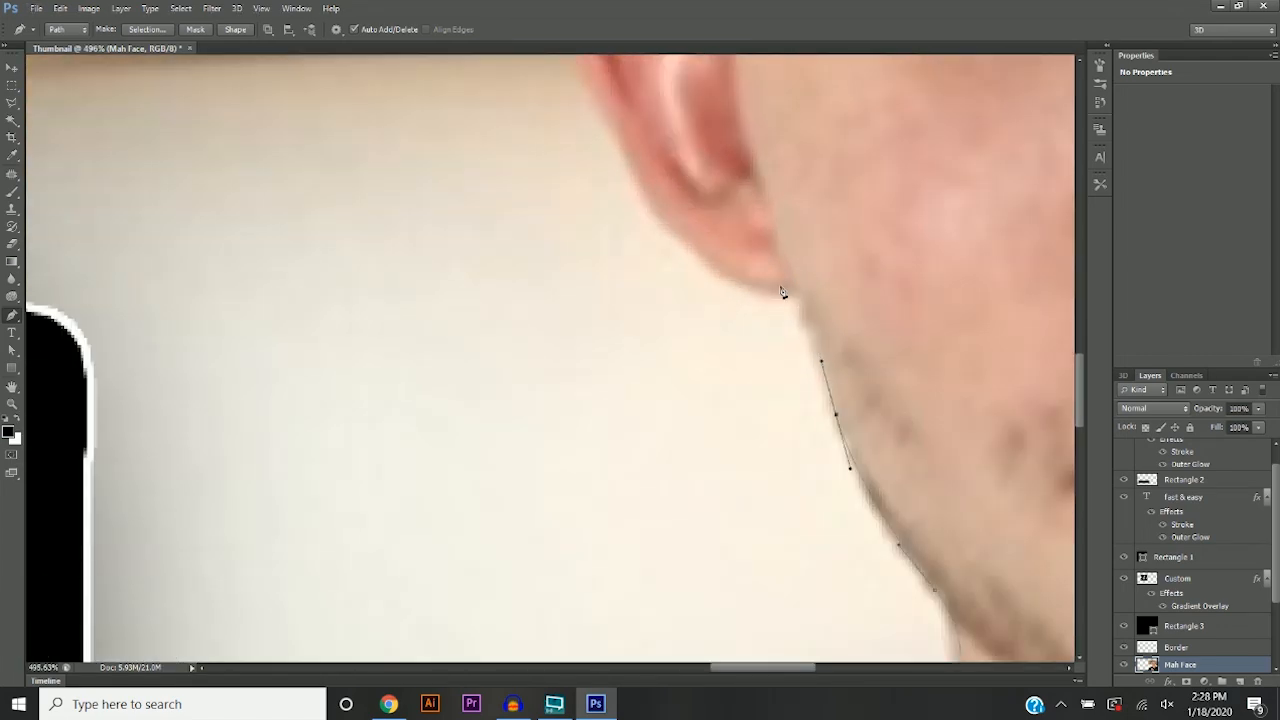
left_click_drag(781, 284, 761, 286)
Trace the path around the ear on the title side and up the side of the head to the hair.
scroll(761, 286, "down", 1)
left_click_drag(661, 261, 608, 160)
scroll(608, 160, "down", 1)
left_click_drag(680, 223, 740, 231)
scroll(752, 172, "down", 3)
left_click_drag(689, 269, 625, 346)
key("ctrl+z")
left_click_drag(622, 353, 675, 282)
key("ctrl+z")
left_click_drag(603, 437, 605, 416)
left_click_drag(650, 322, 665, 307)
scroll(705, 240, "down", 1)
left_click_drag(676, 244, 713, 234)
Extend the path over the top of the hair, down the far side of the head and around the outer ear.
left_click_drag(864, 213, 937, 221)
scroll(937, 222, "down", 2)
left_click_drag(666, 234, 709, 297)
scroll(709, 297, "down", 3)
left_click_drag(657, 346, 657, 360)
scroll(749, 329, "up", 3)
left_click_drag(783, 443, 726, 557)
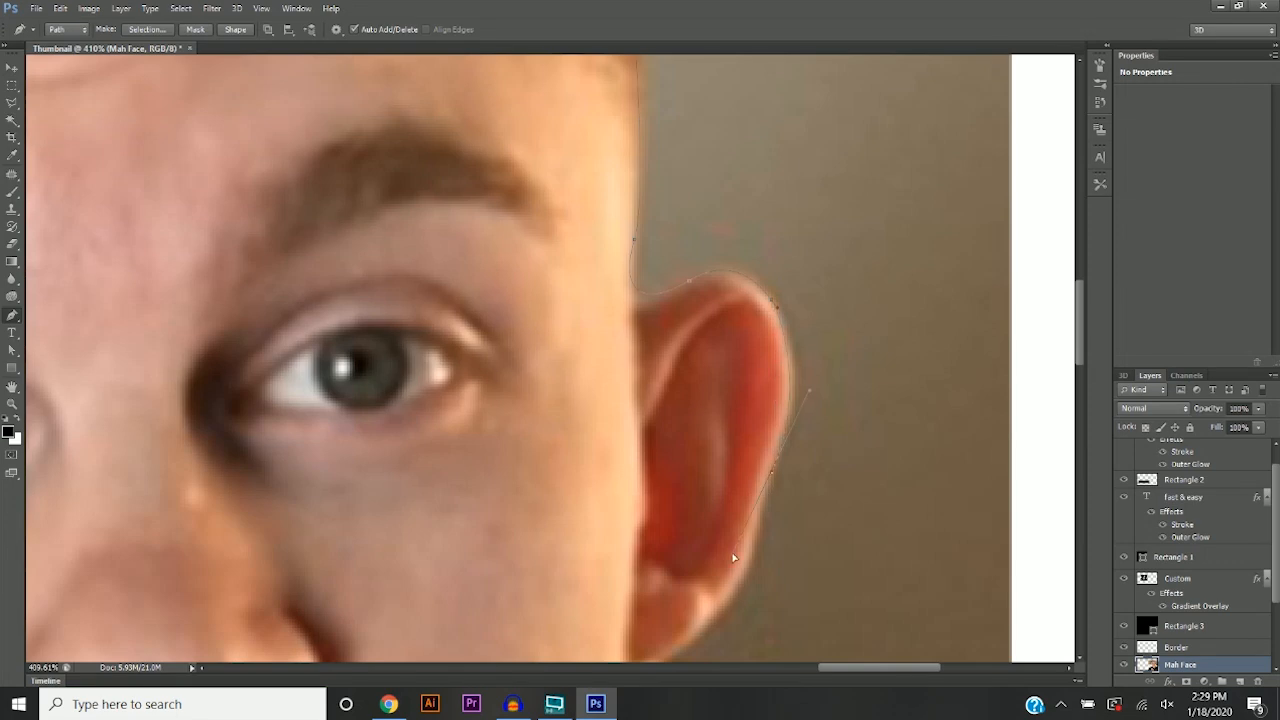
Trace the path from the lower part of the far ear down along the jaw and neck to the shirt.
scroll(726, 557, "up", 3)
left_click_drag(673, 466, 698, 482)
scroll(702, 485, "down", 3)
left_click_drag(671, 354, 665, 437)
key("ctrl+z")
left_click_drag(677, 297, 677, 314)
scroll(677, 314, "down", 3)
left_click_drag(629, 271, 588, 350)
Run the path around the outside of the photo's background and along the lower arm, closing it at the starting shoulder point.
left_click(597, 386)
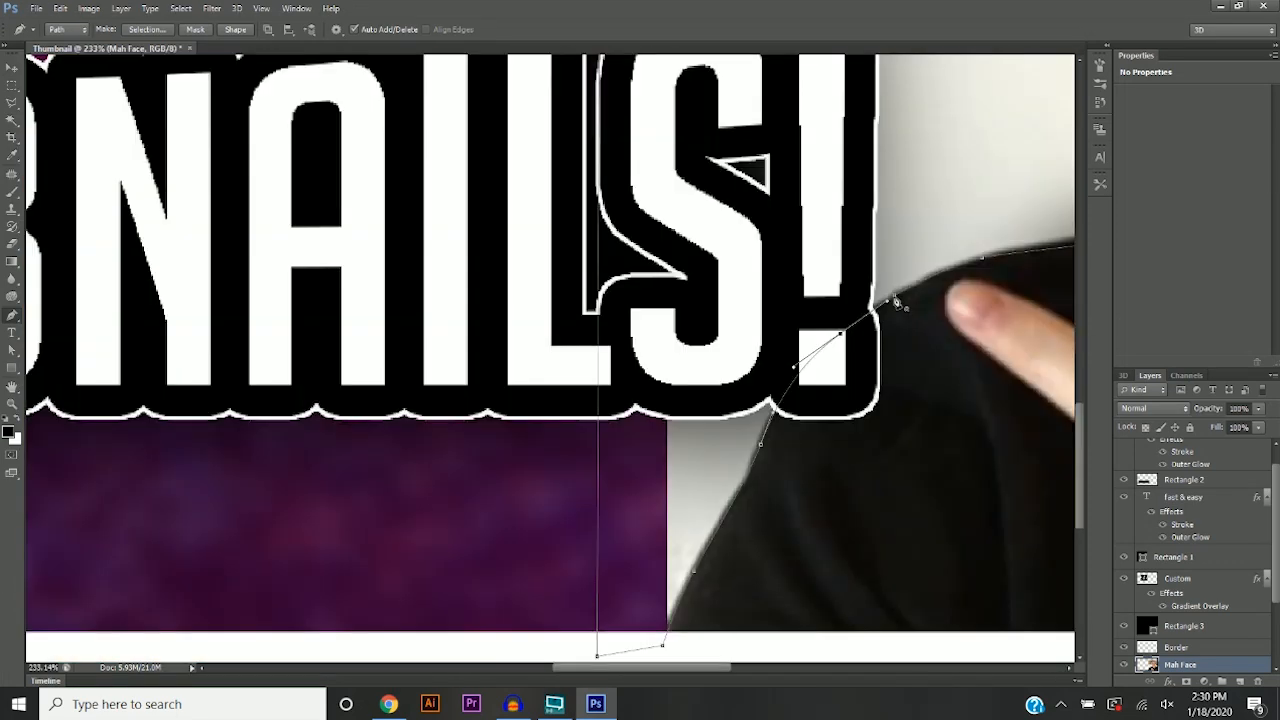
left_click(897, 302)
scroll(409, 503, "down", 5)
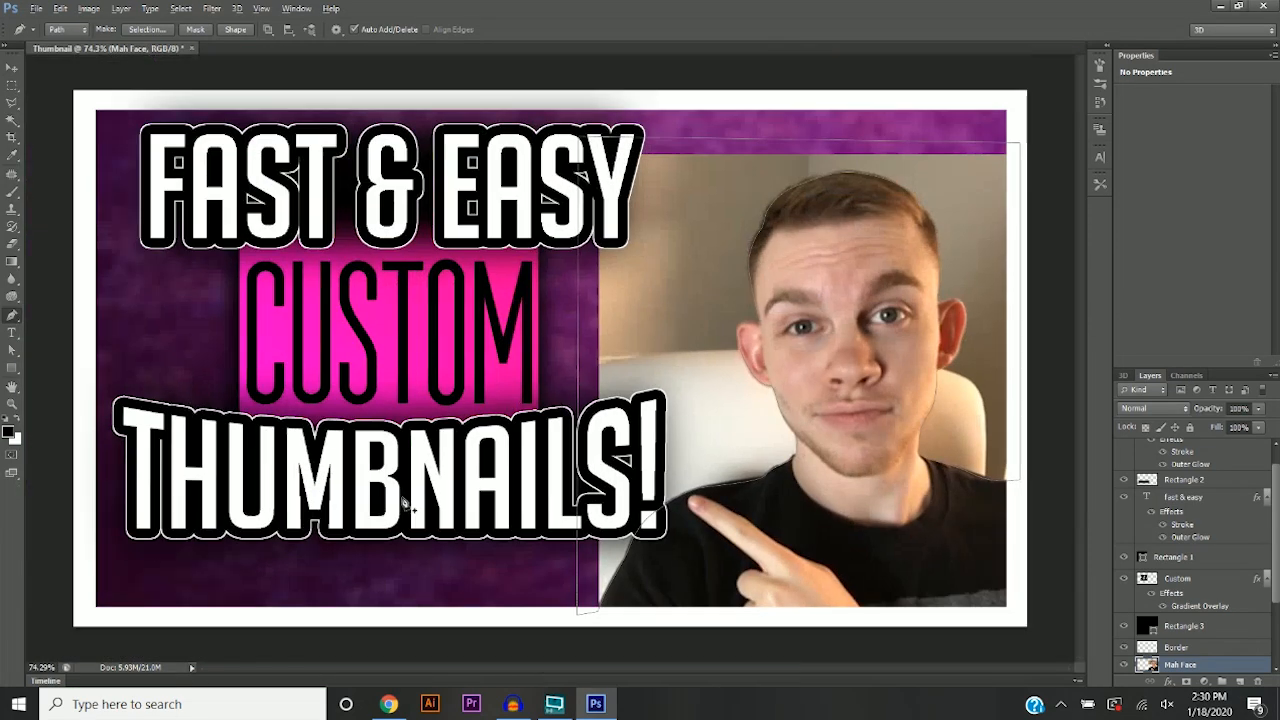
scroll(818, 478, "up", 1)
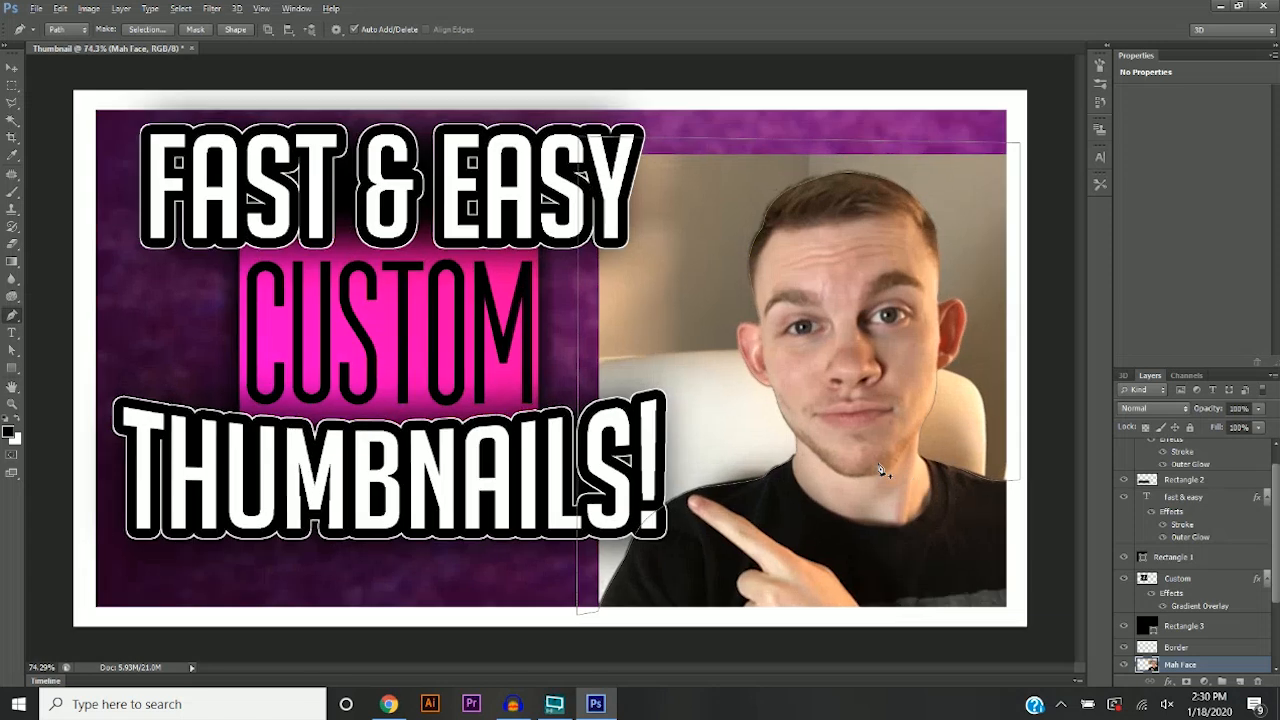
Convert the closed path into a new anti-aliased selection and delete the photo's background from the Mah Face layer.
right_click(761, 145)
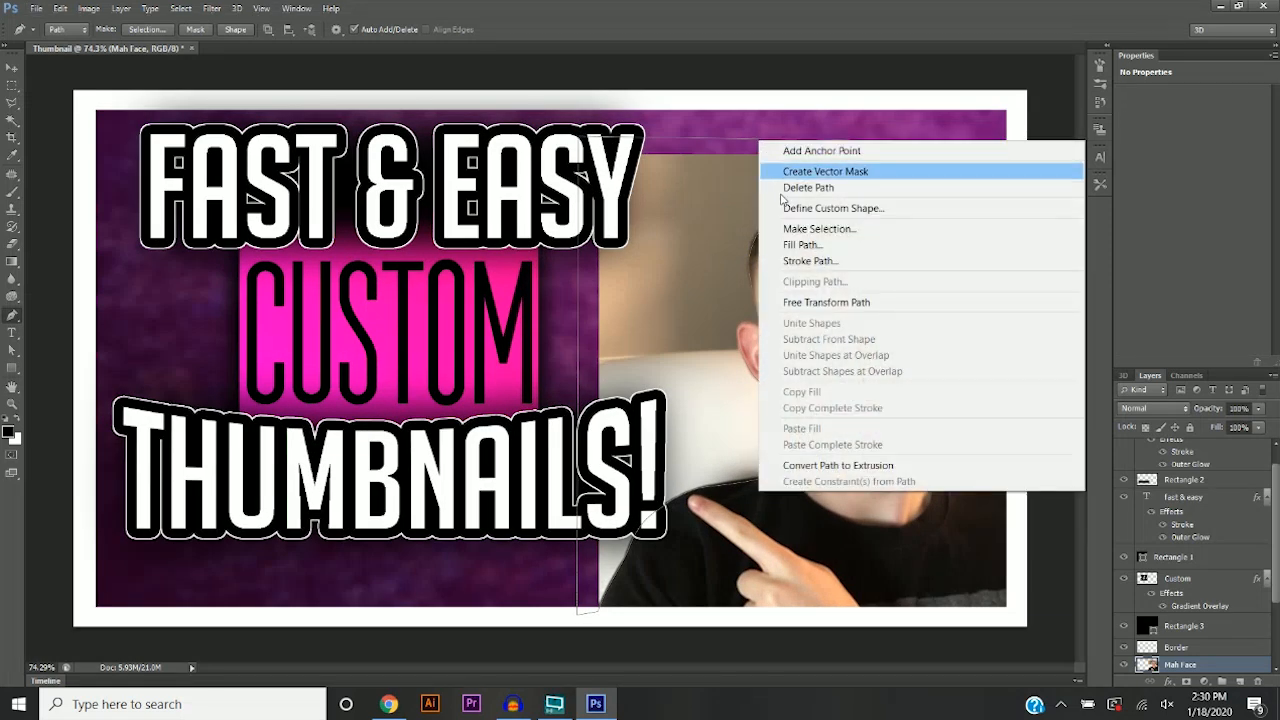
left_click(795, 229)
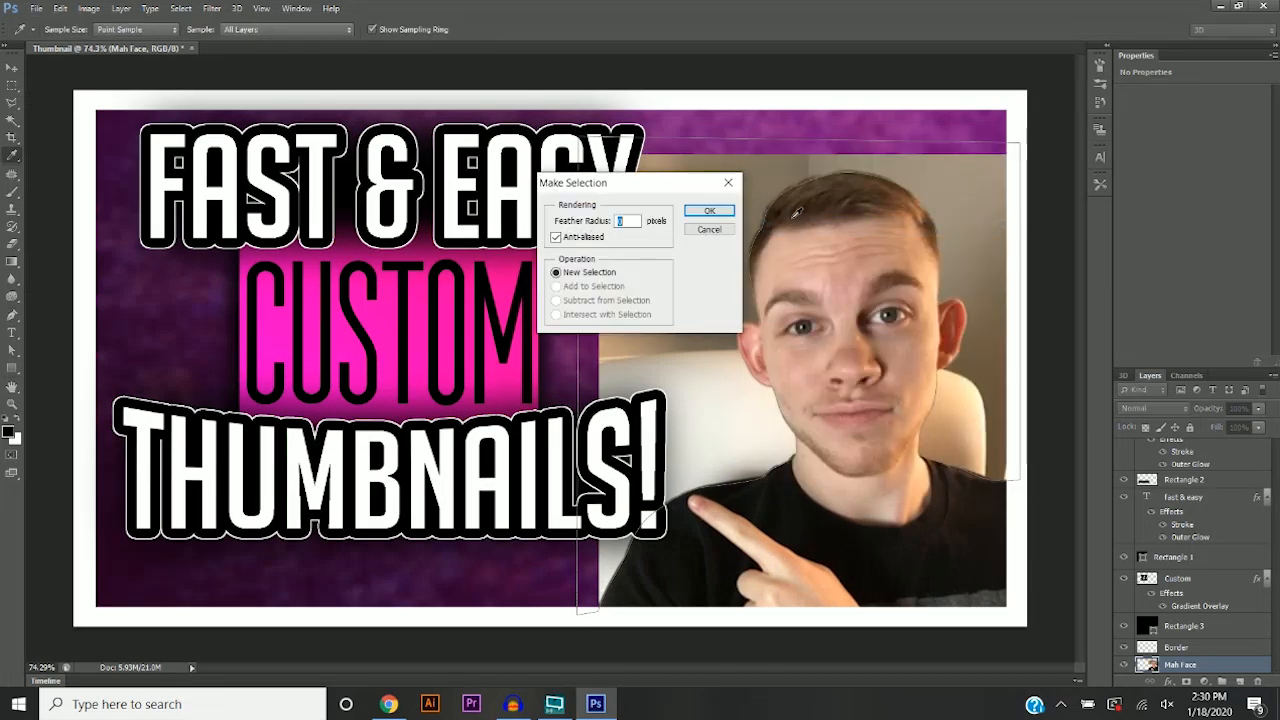
left_click(709, 211)
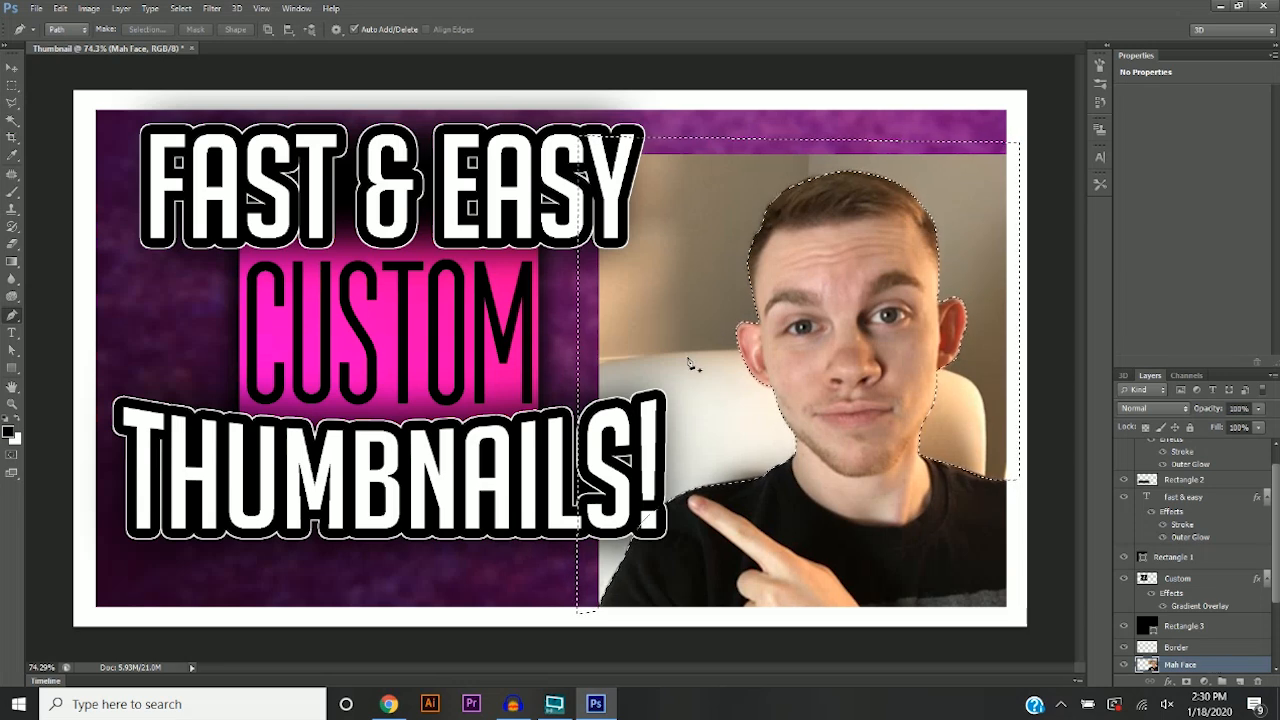
key("Delete")
left_click(12, 104)
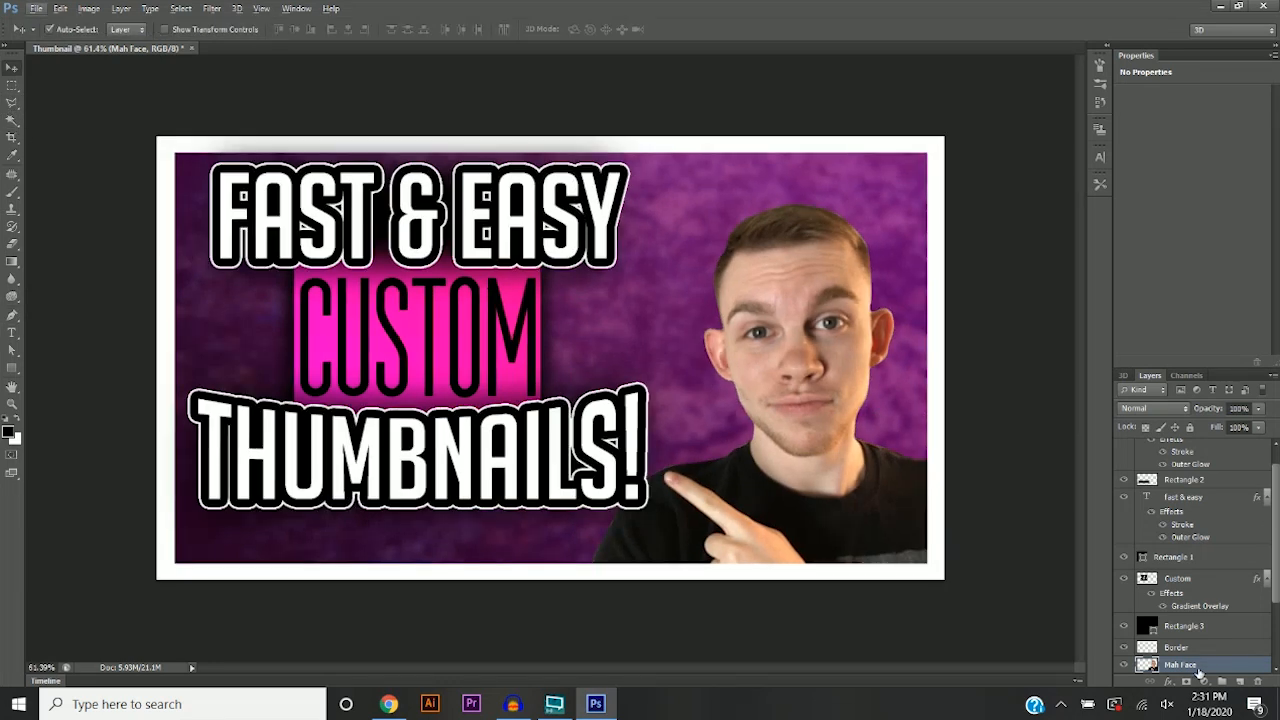
Add an Outer Glow to the Mah Face layer with 100% opacity, 15% spread and 30 px size.
right_click(1198, 669)
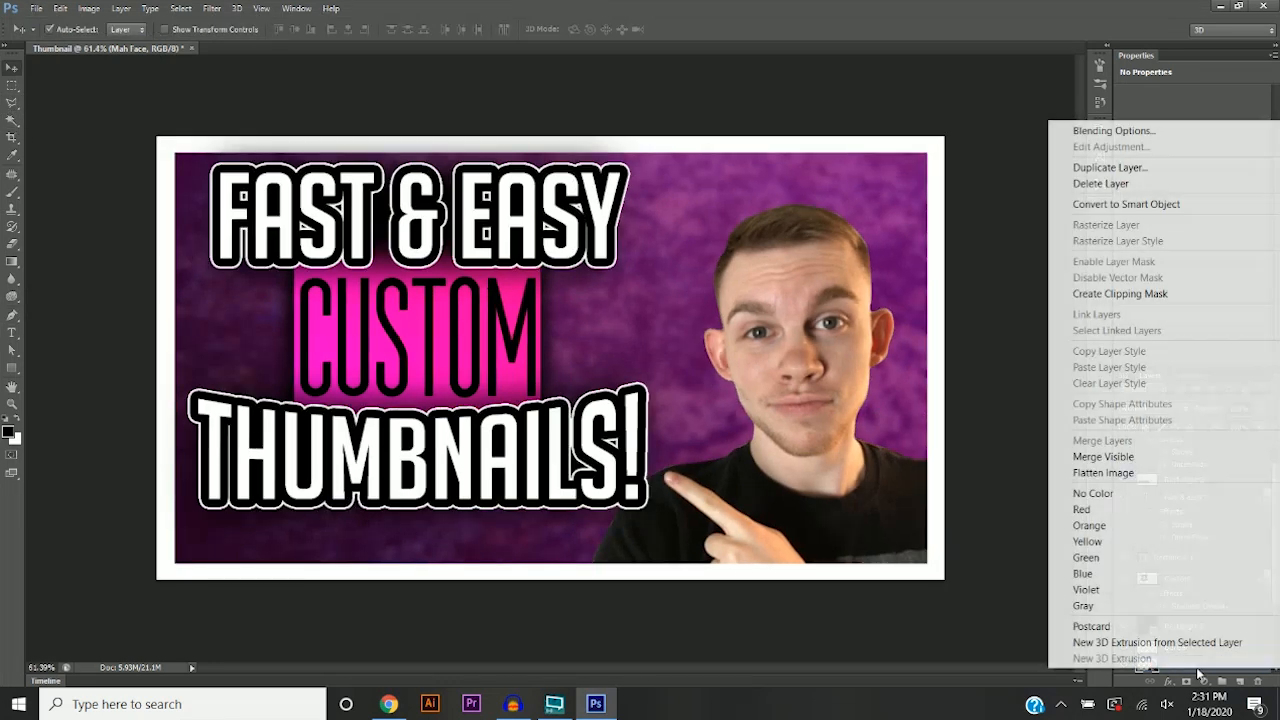
left_click(1116, 130)
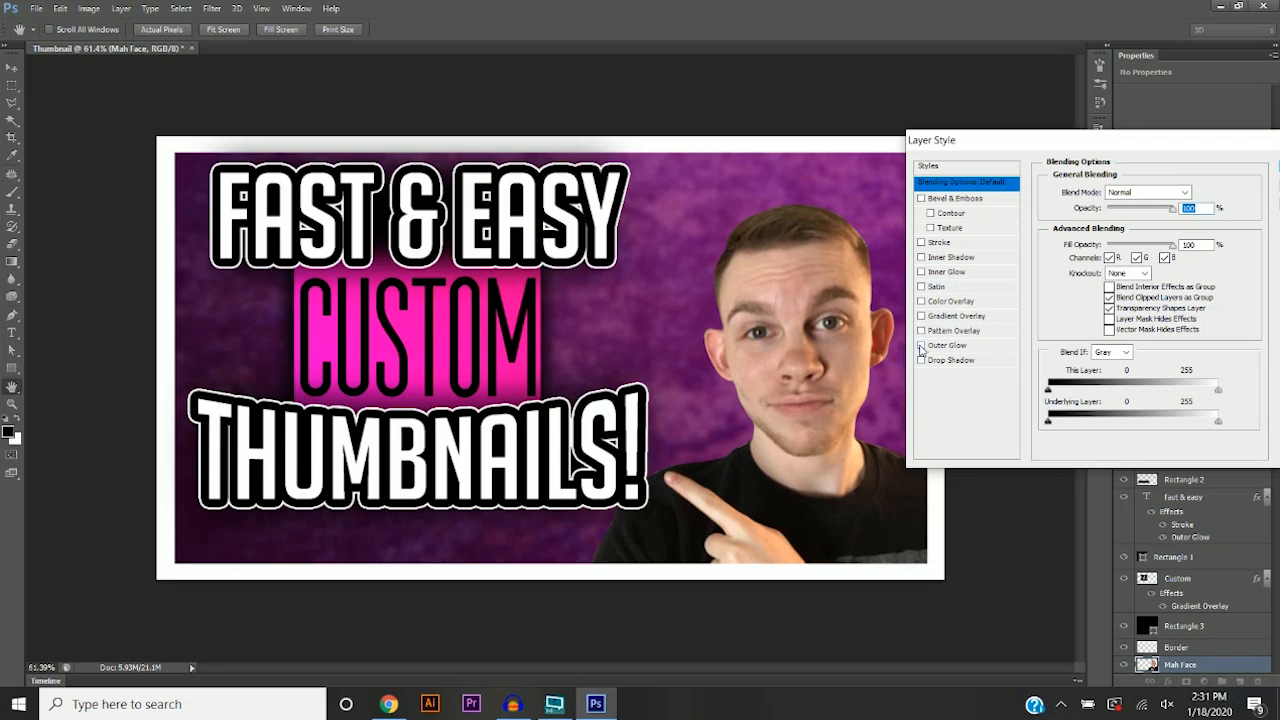
left_click(947, 346)
left_click_drag(1152, 210, 1190, 217)
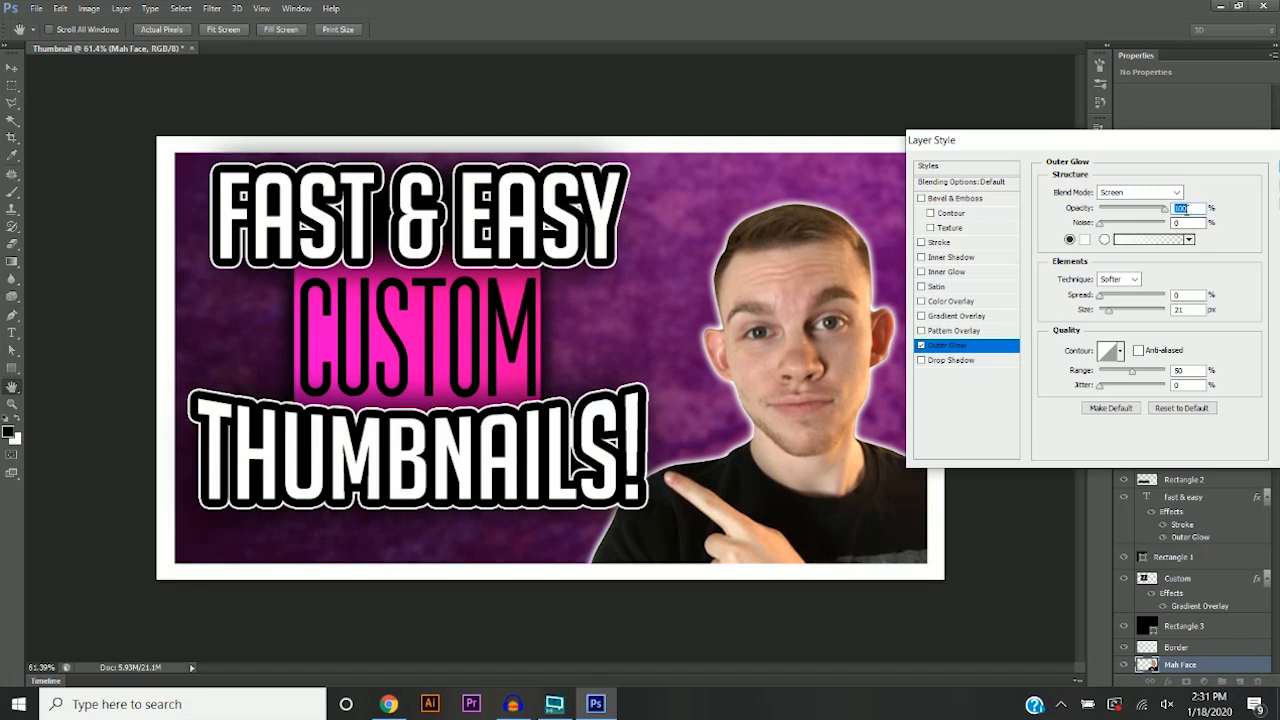
left_click(1187, 296)
type("15")
left_click_drag(1190, 299, 1176, 307)
key("Tab")
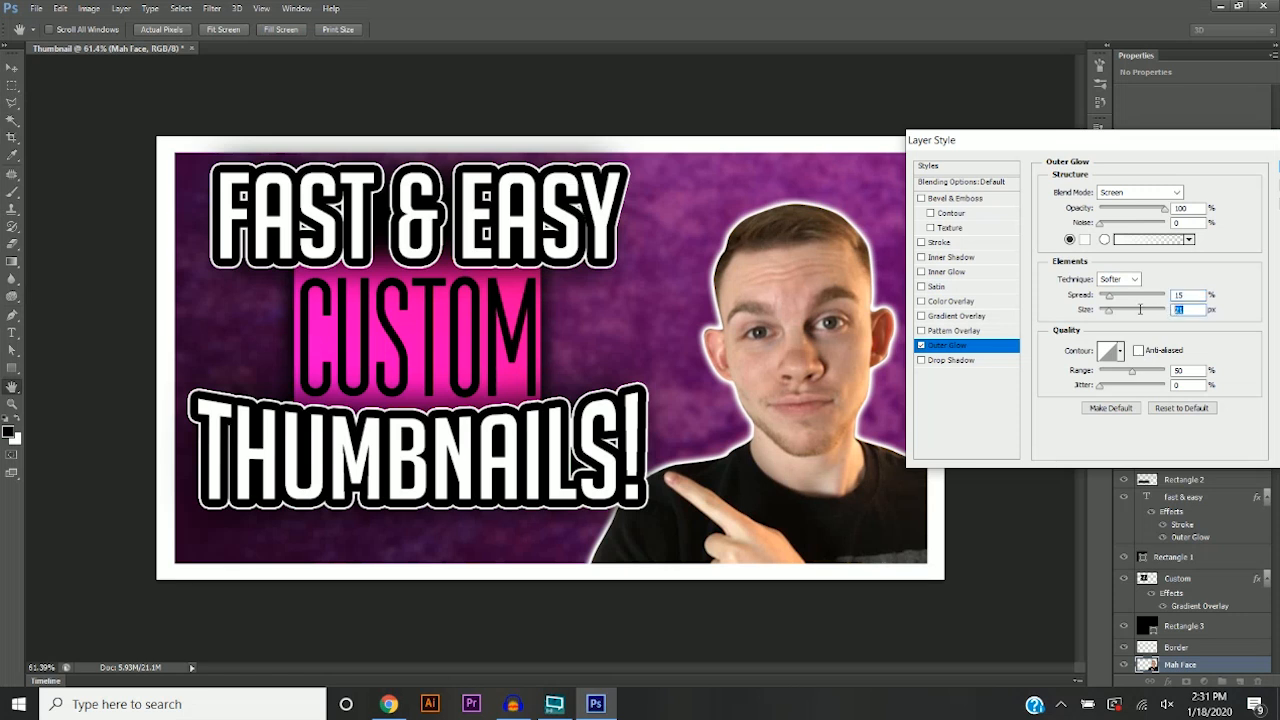
type("30")
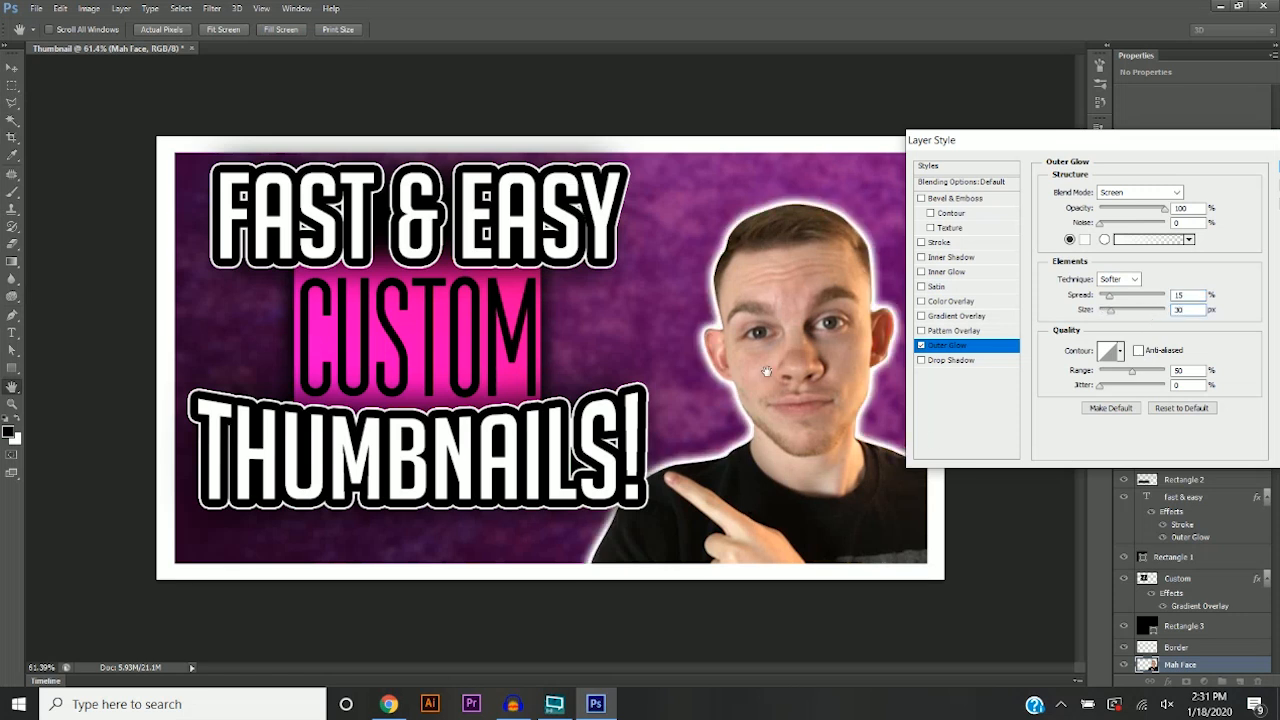
Set the portrait's outer glow colour to pink ff00ba and apply the layer style.
left_click(1084, 239)
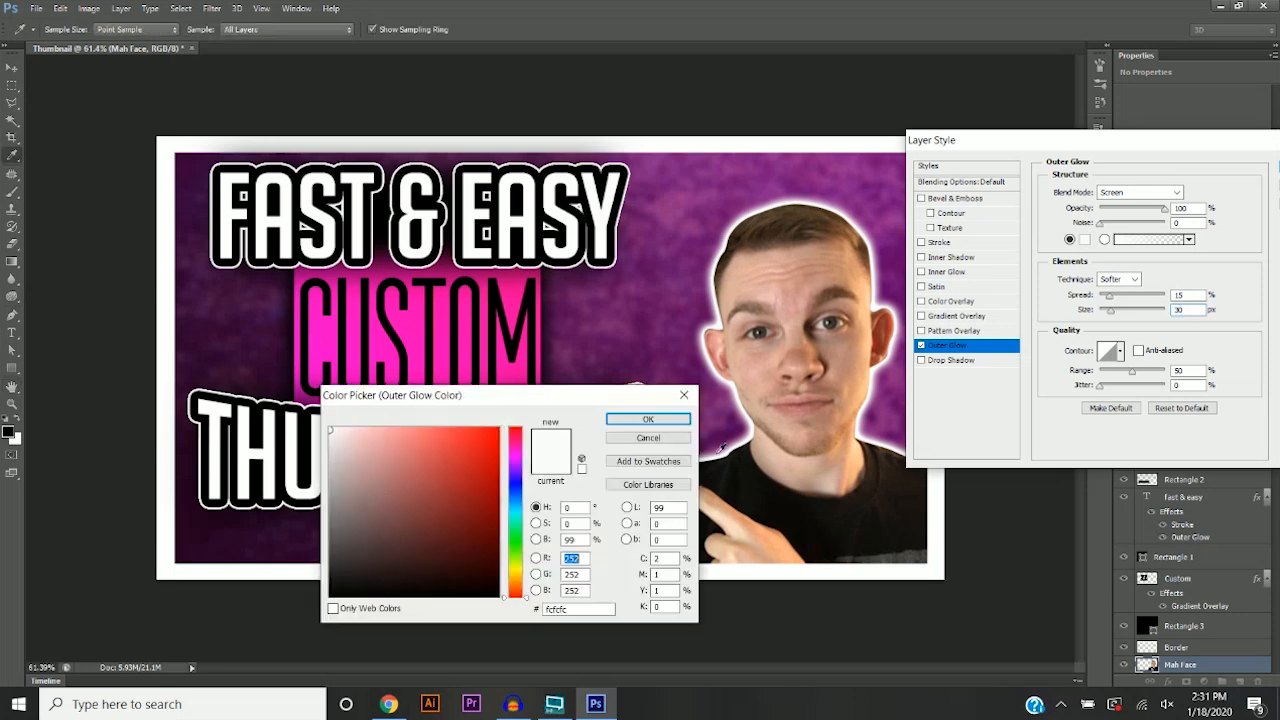
left_click(516, 452)
mouse_move(496, 447)
left_mouse_down()
mouse_move(500, 426)
mouse_move(519, 450)
left_mouse_up()
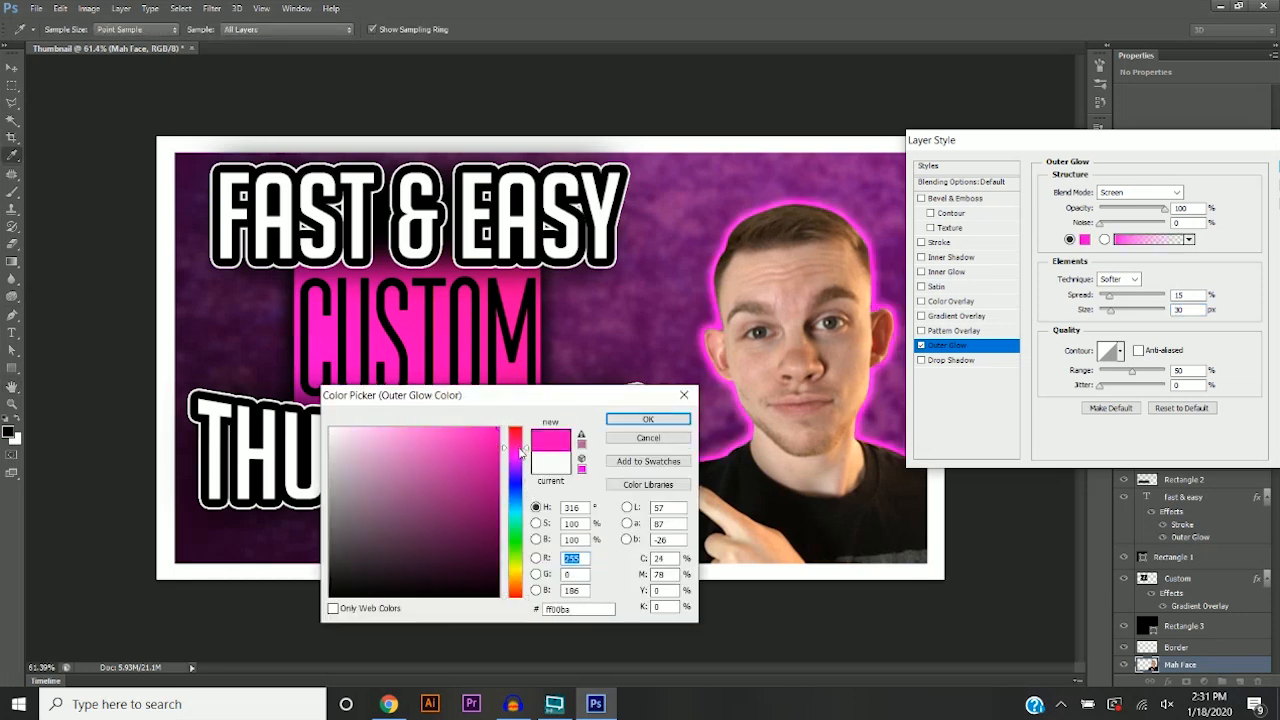
left_click(640, 420)
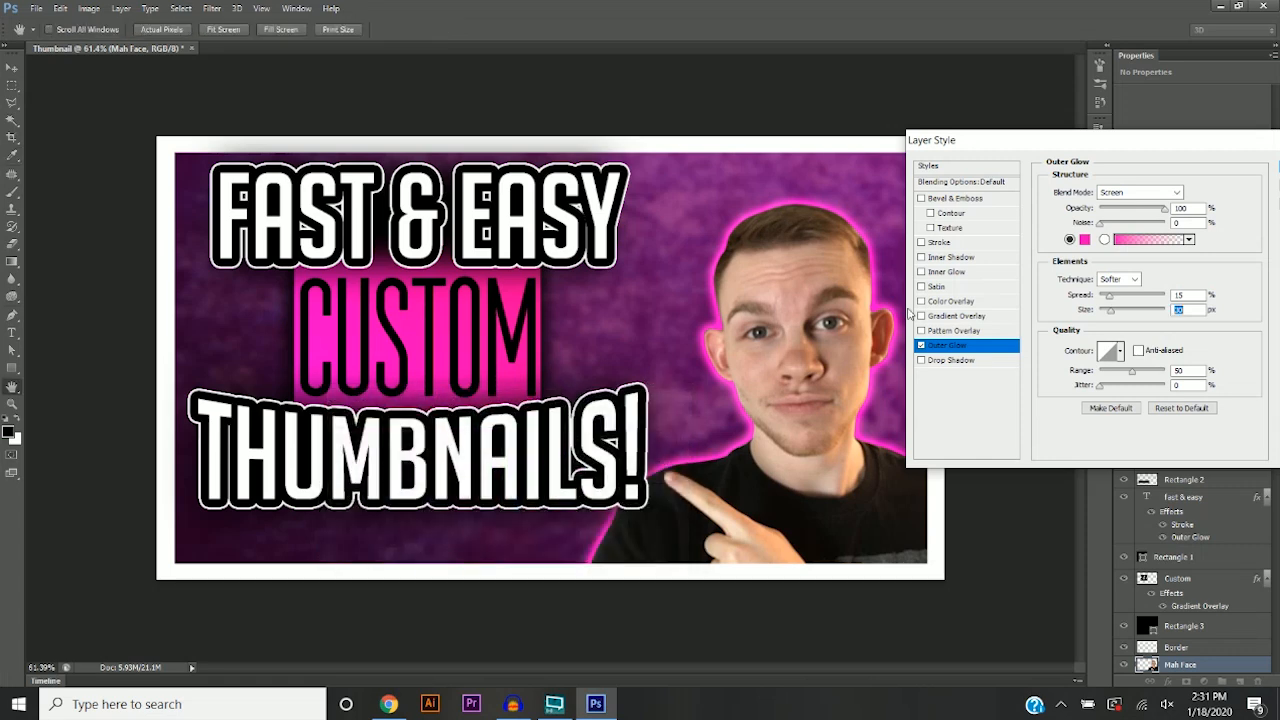
left_click_drag(1244, 139, 1016, 157)
left_click(1070, 186)
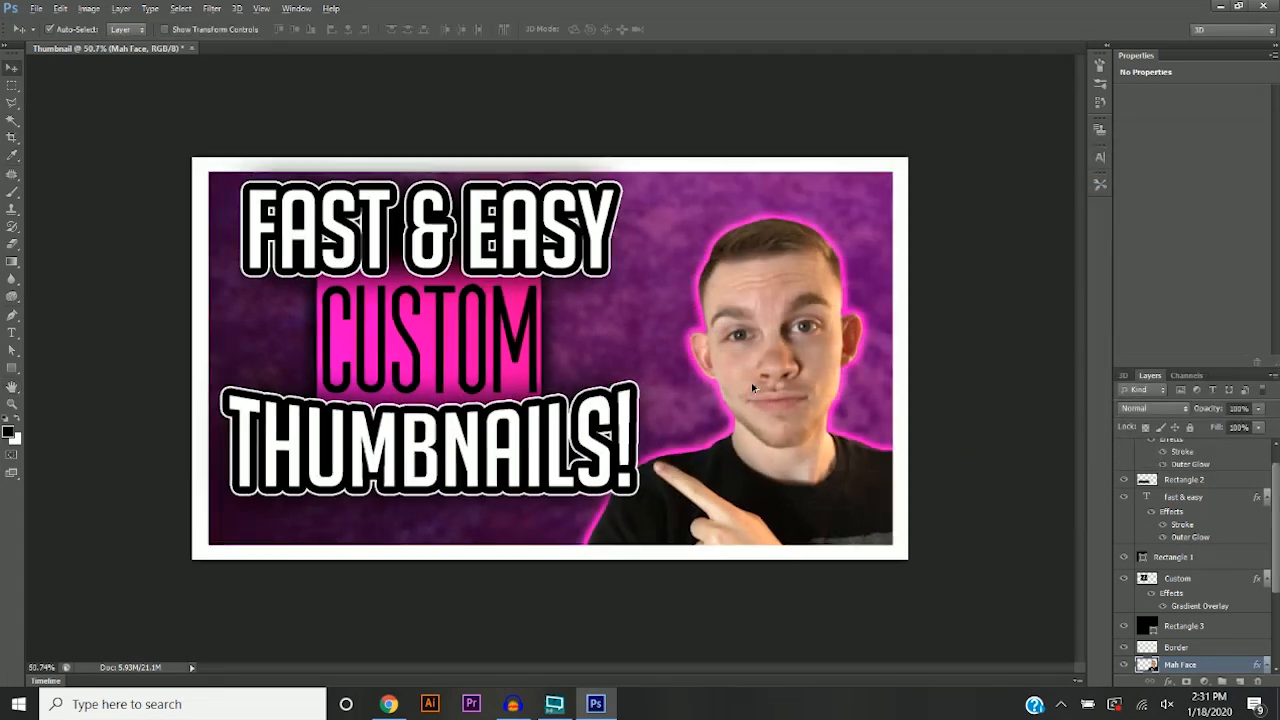
scroll(751, 382, "down", 4)
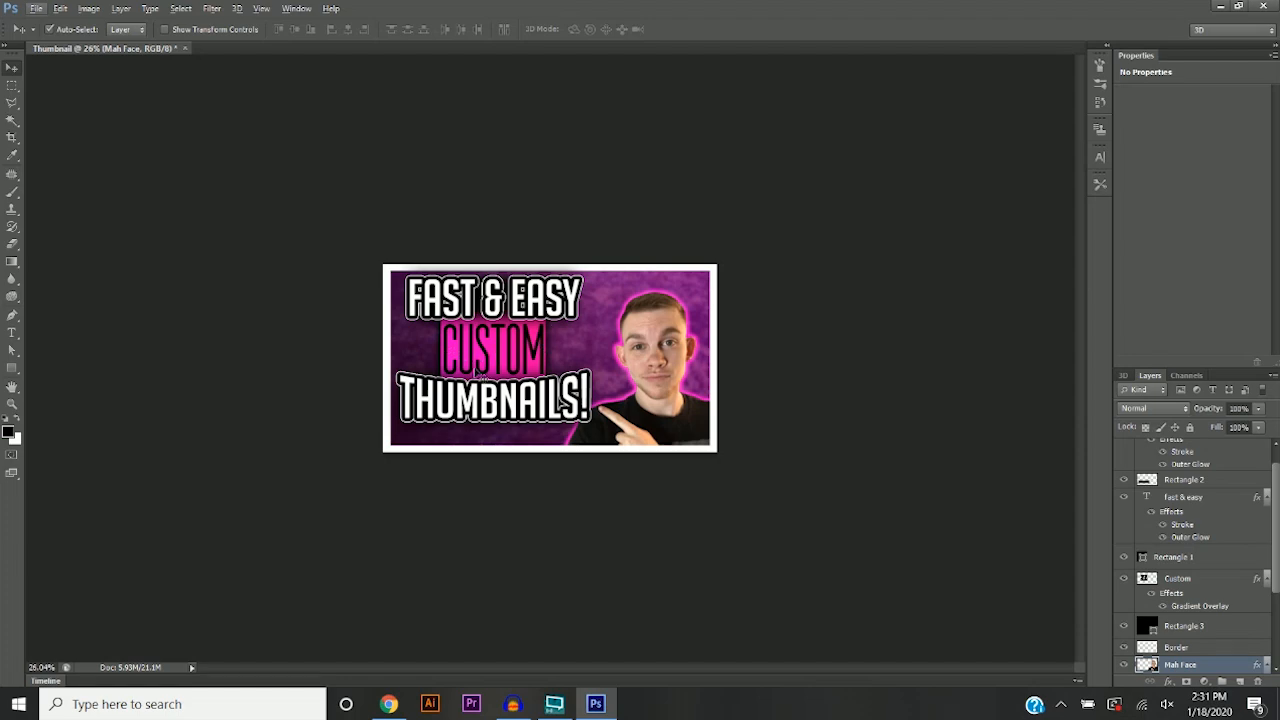
scroll(550, 380, "down", 1)
scroll(548, 385, "up", 6)
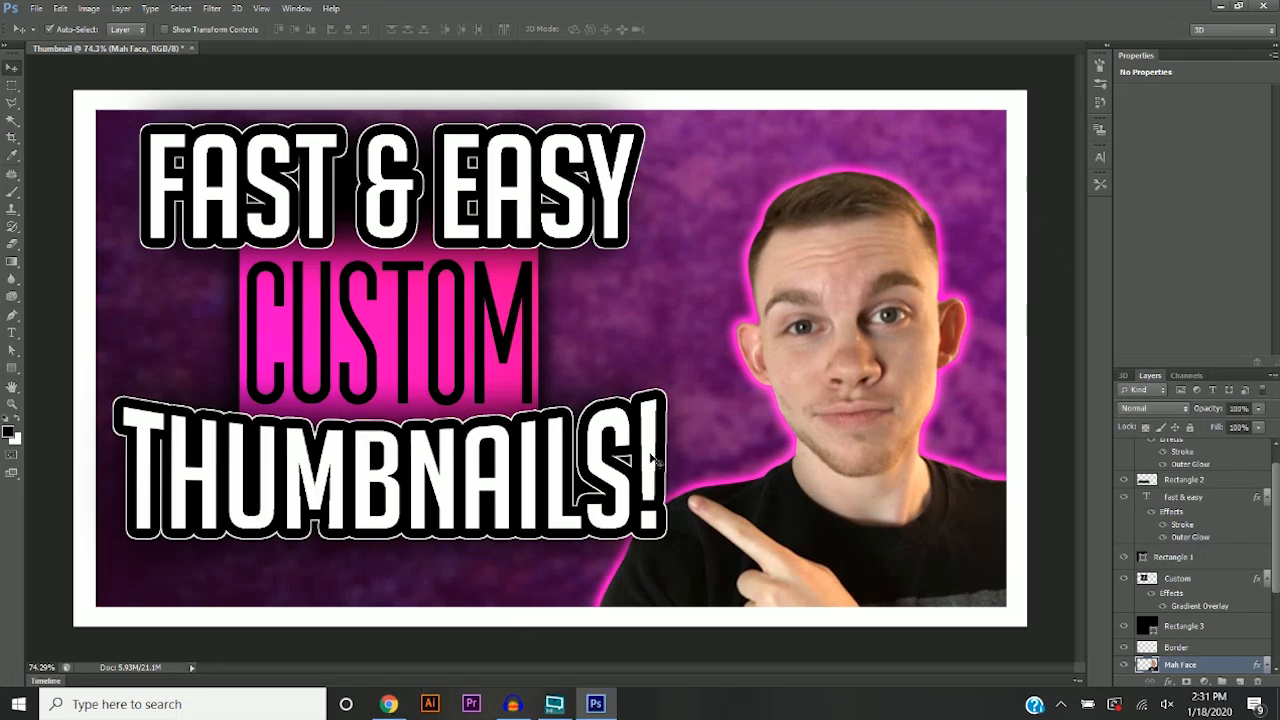
scroll(713, 406, "down", 3)
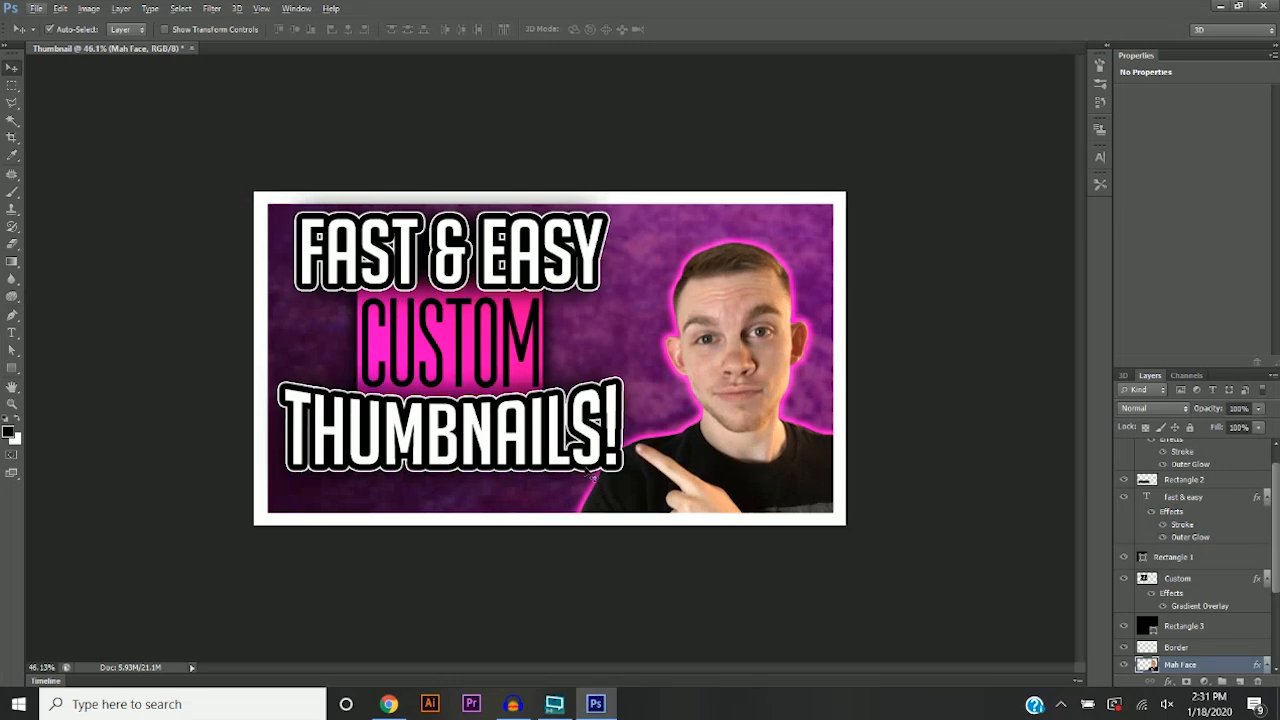
Switch to Chrome, filter the explosion png image results to transparent ones and choose the ground-blast explosion image.
left_click(389, 704)
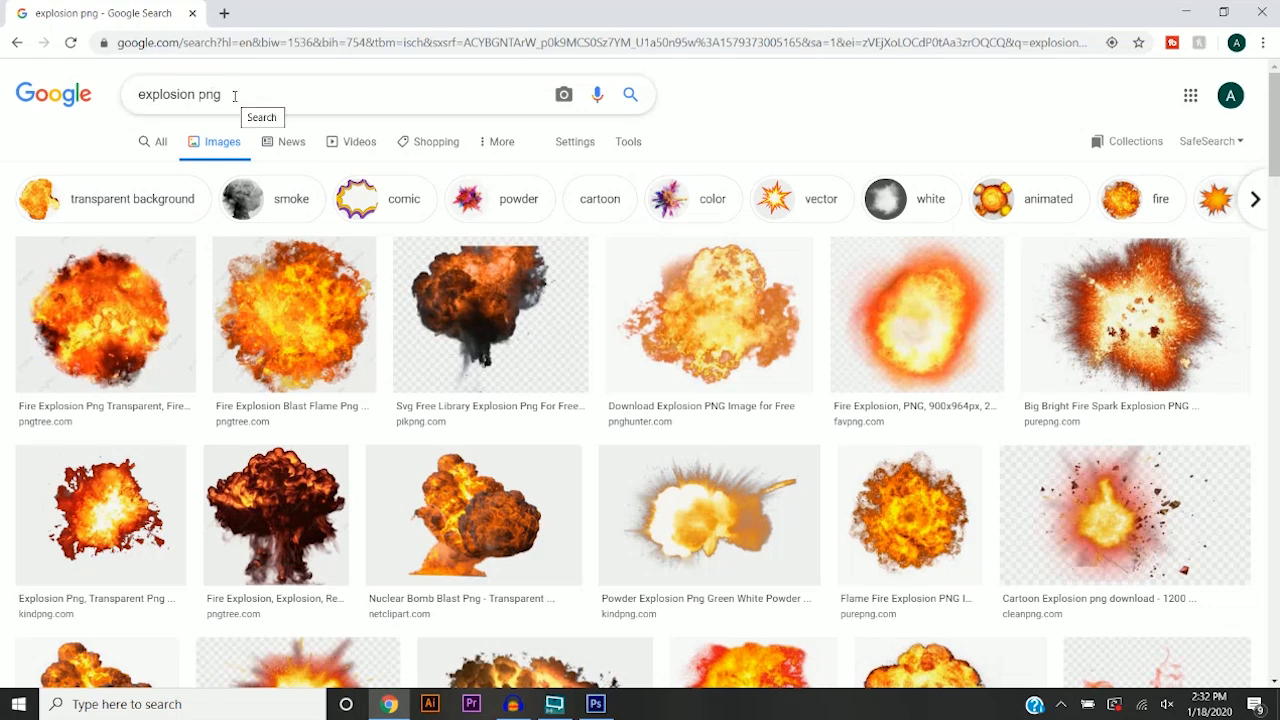
left_click(629, 141)
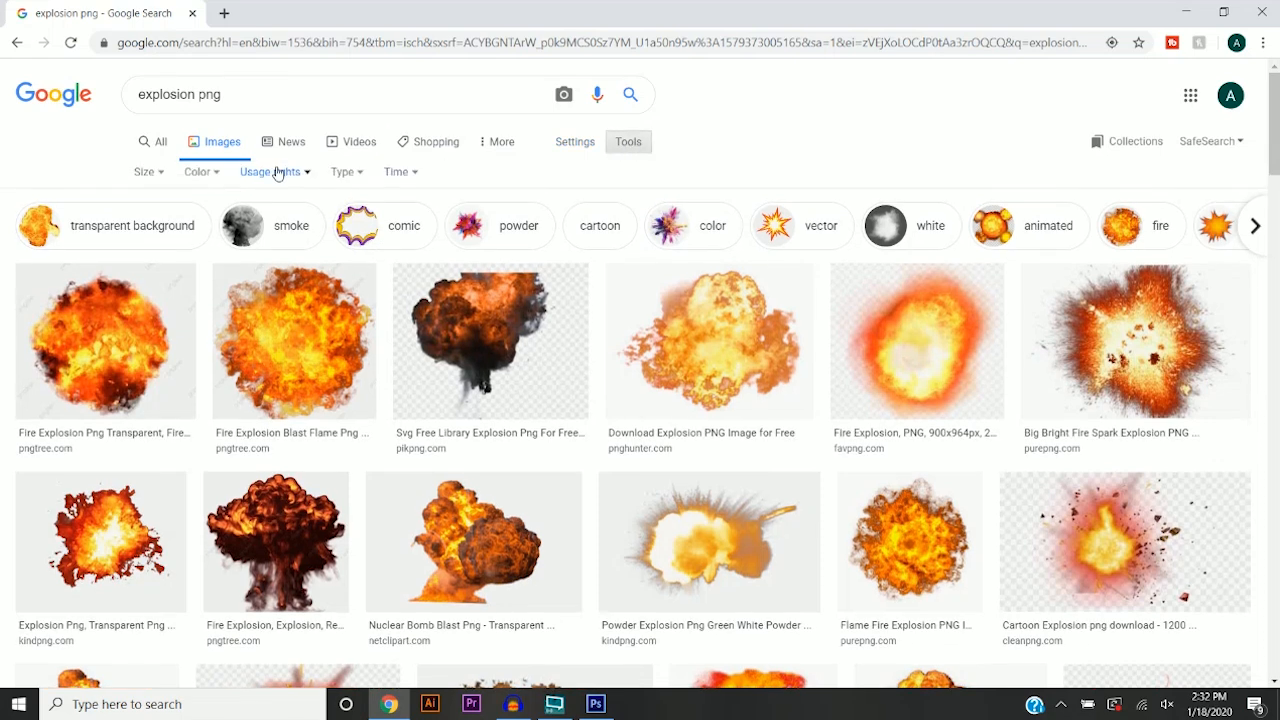
left_click(199, 172)
left_click(216, 247)
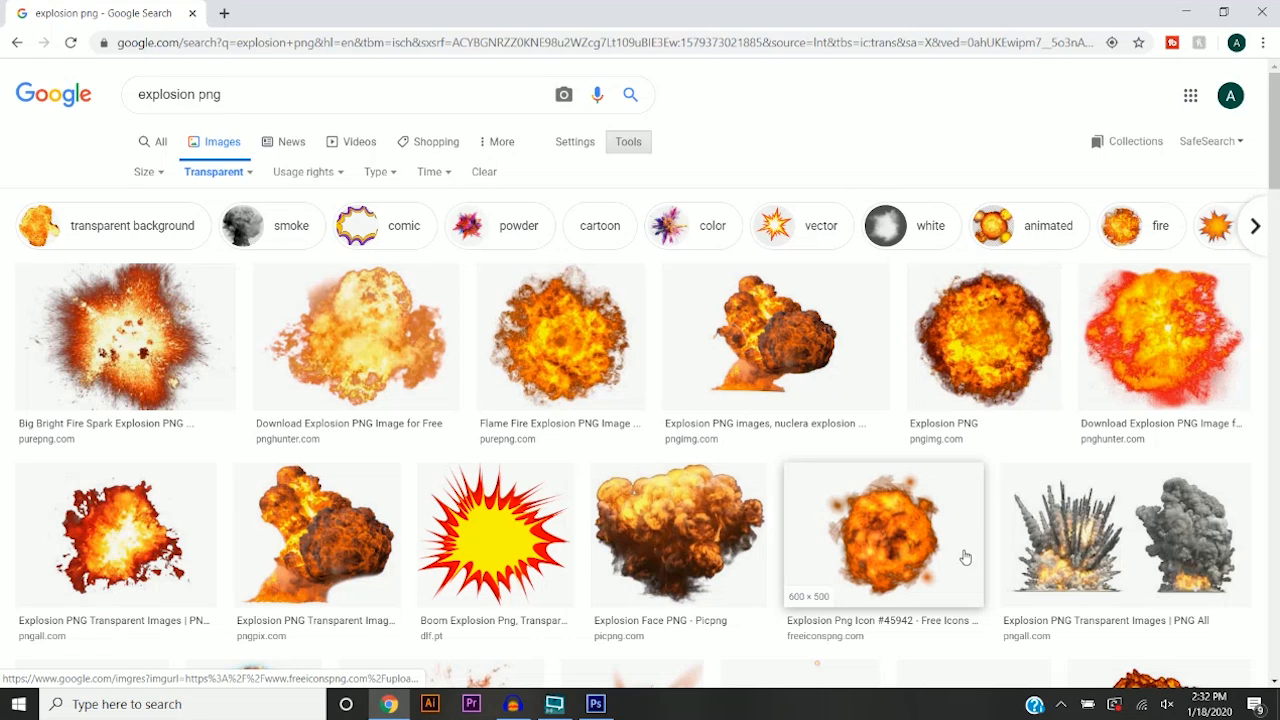
left_click(1062, 541)
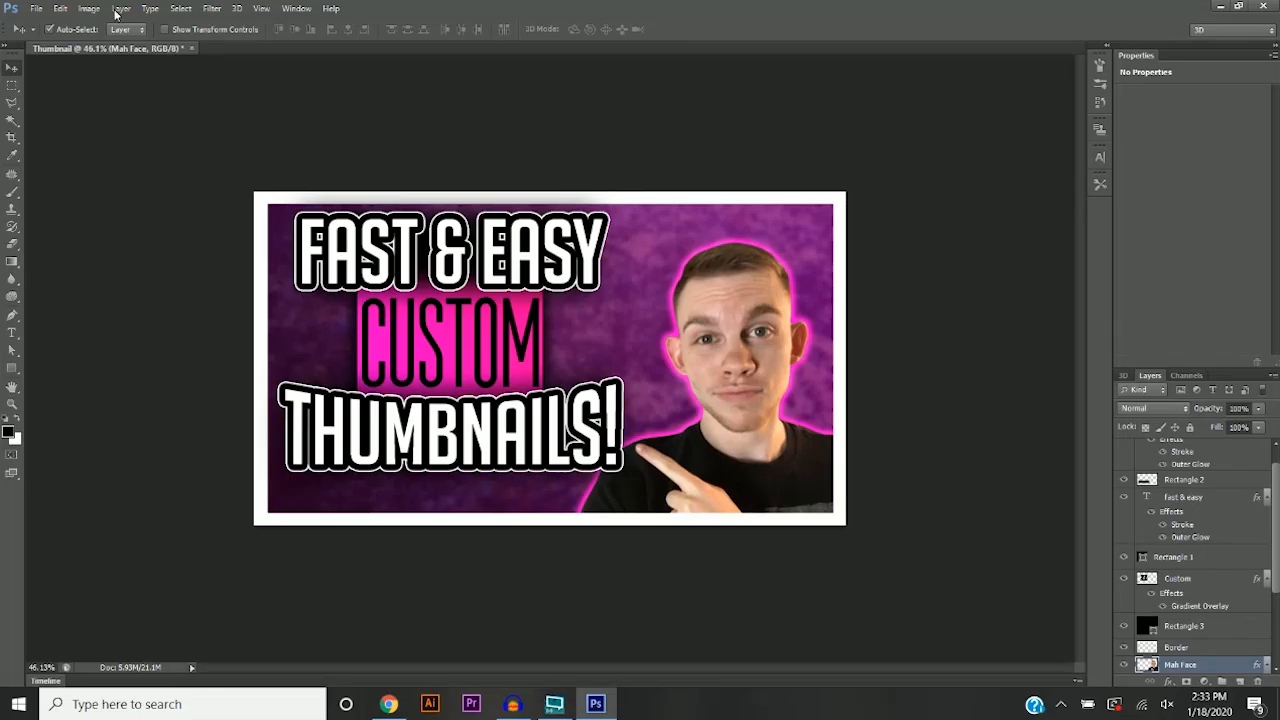
Place the downloaded explosion blast image from the 1-7 Thumbnails With Photoshop folder below the Mah Face layer, behind the portrait.
left_click(36, 8)
left_click(49, 280)
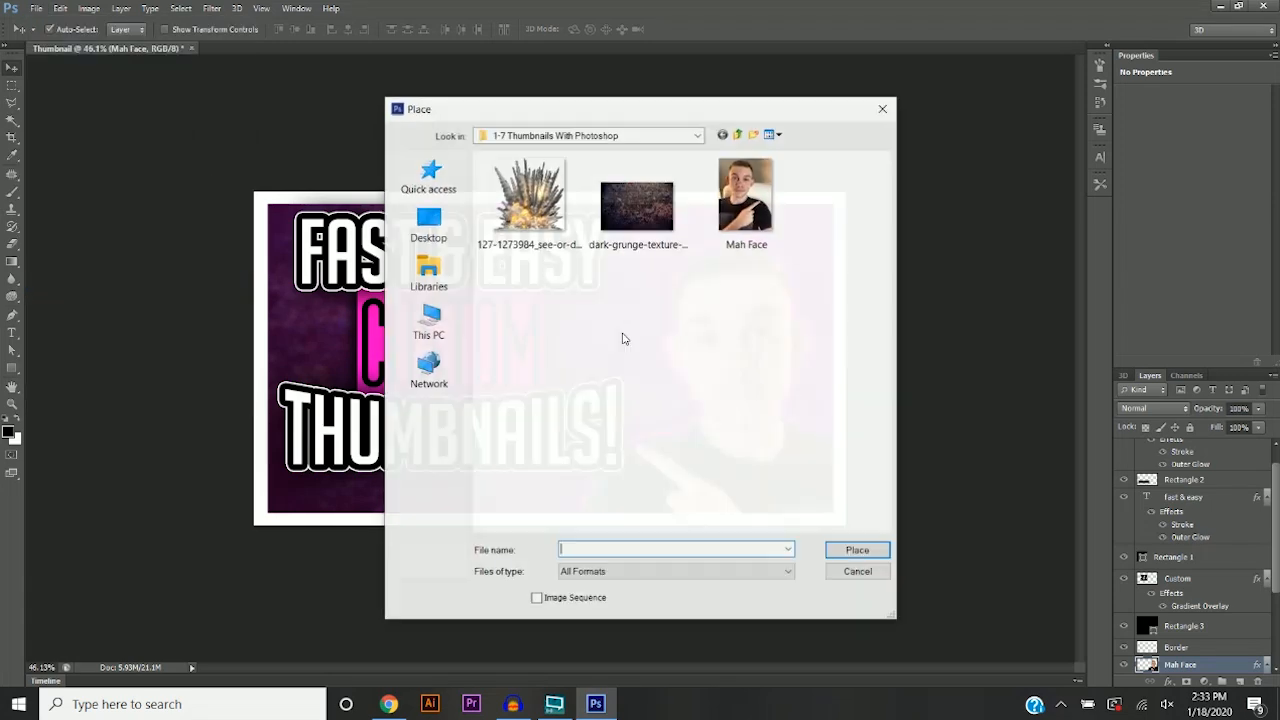
left_click(530, 200)
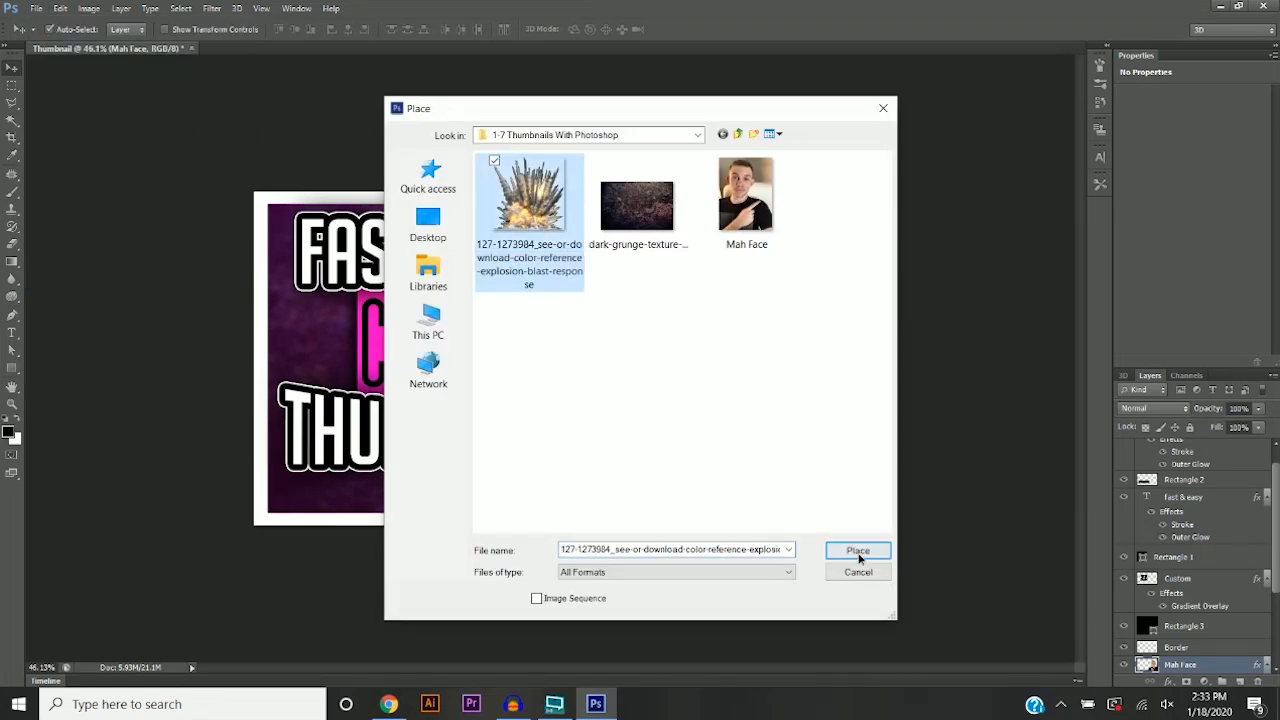
left_click(858, 551)
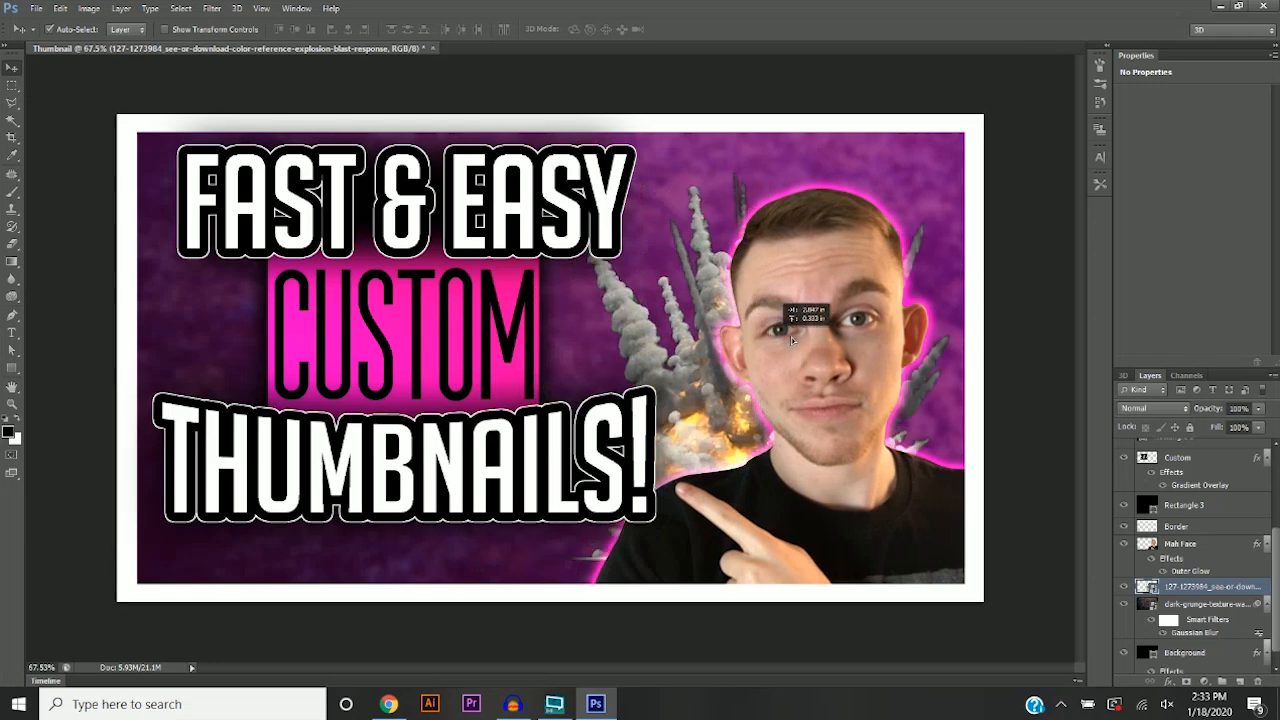
Rotate the explosion image slightly counter-clockwise behind the portrait.
left_click(60, 8)
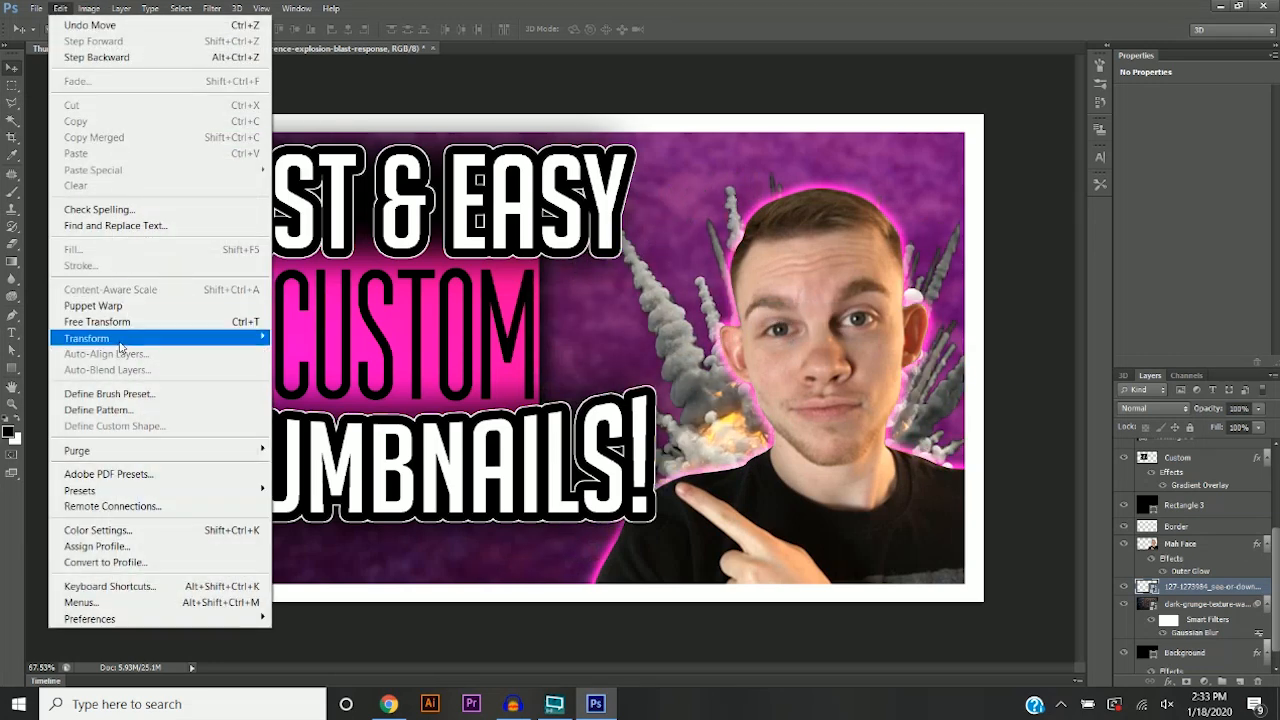
mouse_move(120, 340)
left_click(300, 374)
left_click_drag(987, 563, 760, 670)
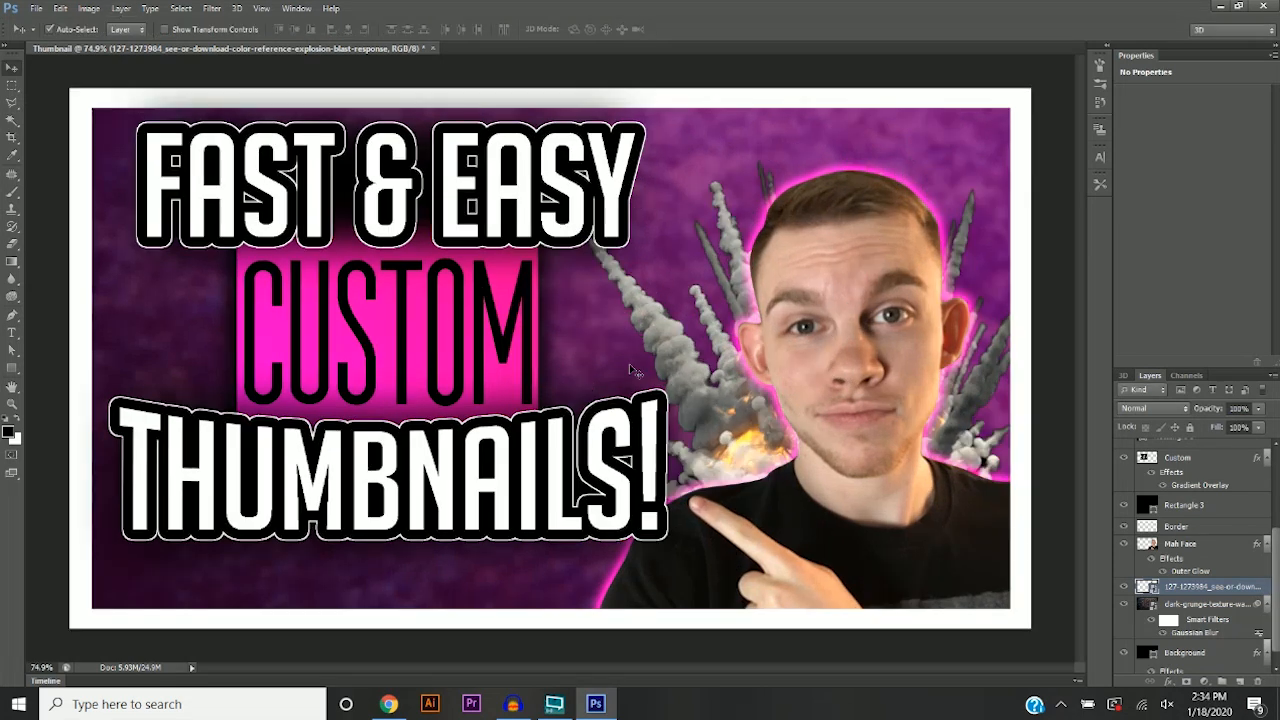
Add an Outer Glow to the explosion layer with 5% spread and 15 px size.
right_click(1216, 595)
left_click(1190, 635)
right_click(1186, 587)
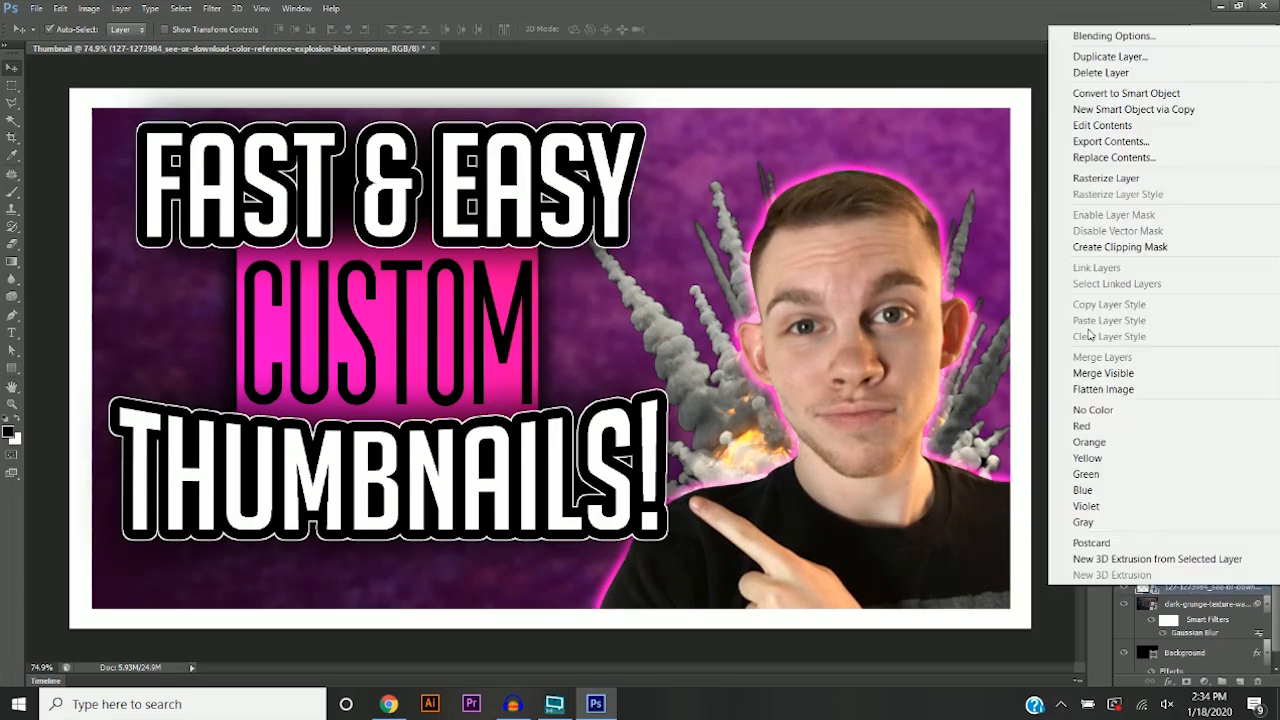
left_click(974, 223)
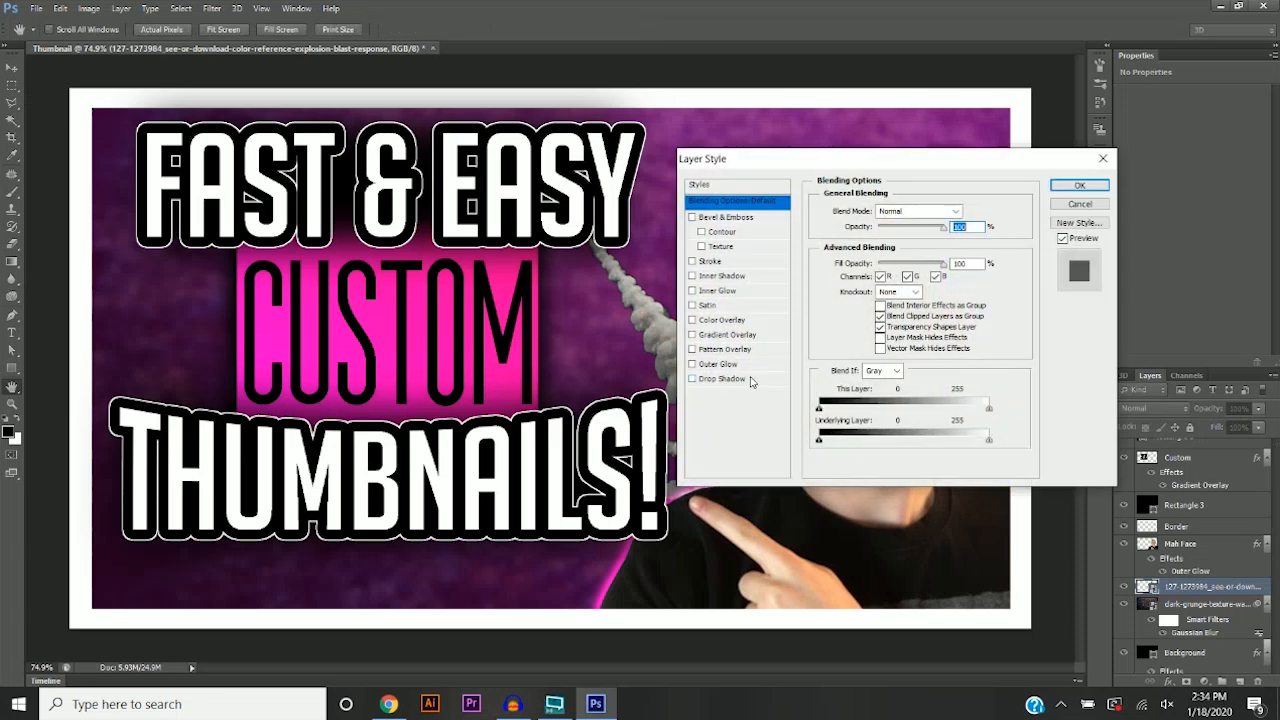
left_click(706, 365)
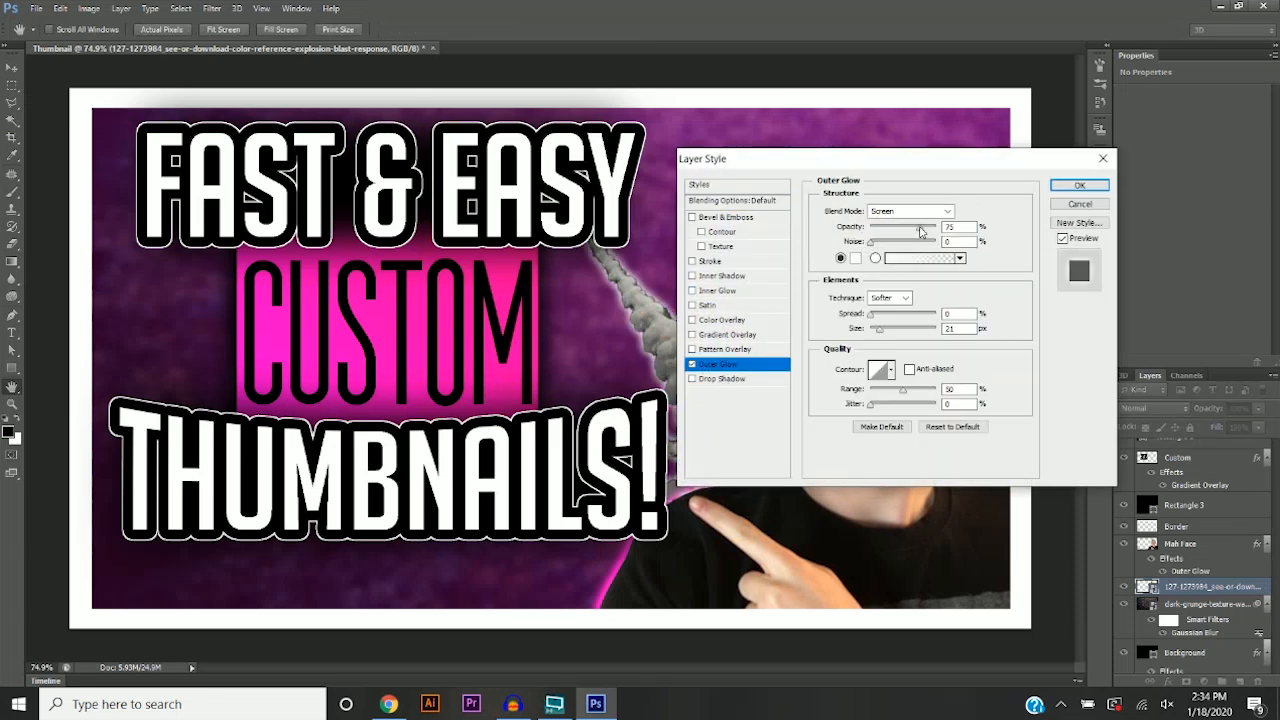
left_click(147, 404)
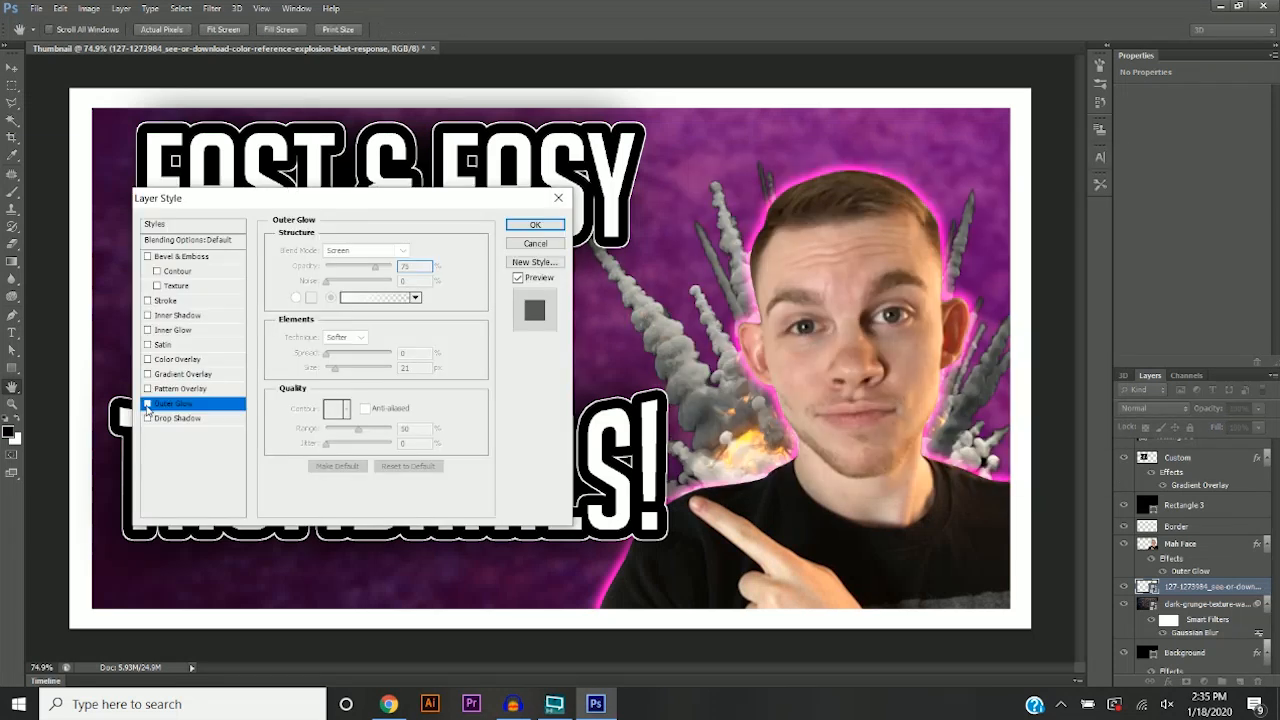
left_click(147, 404)
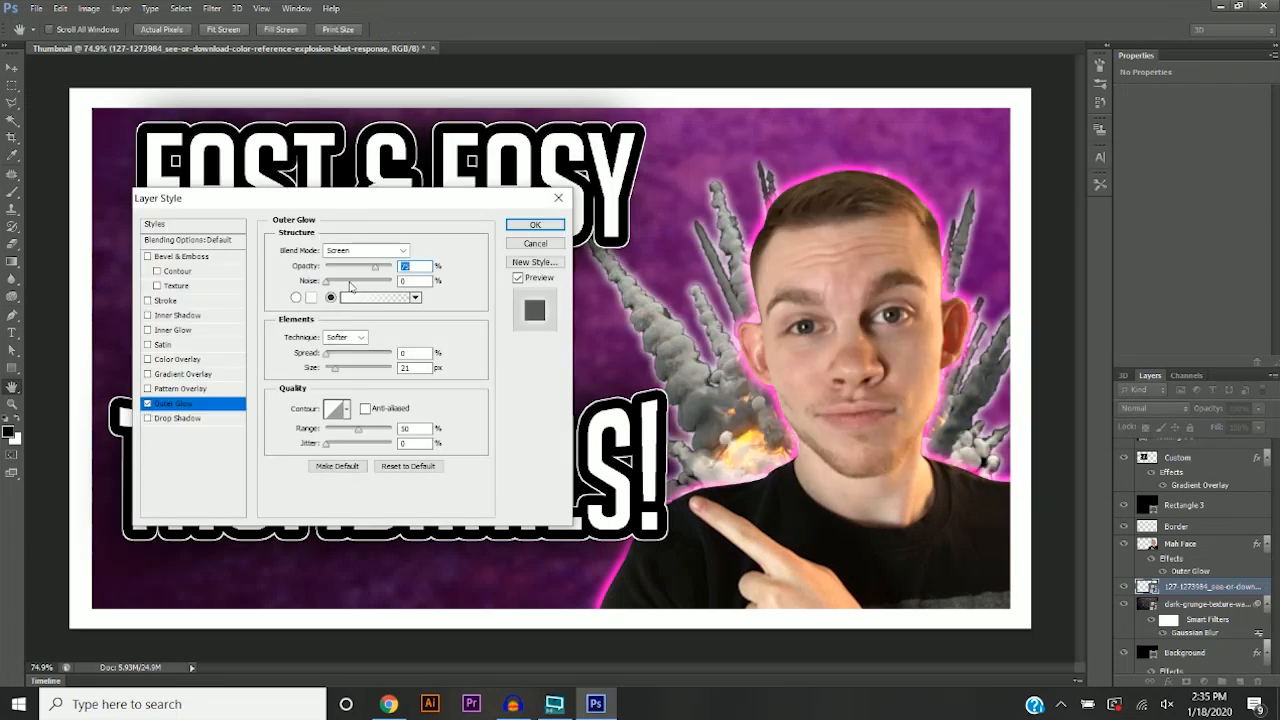
left_click(410, 353)
type("5")
key("Tab")
type("2")
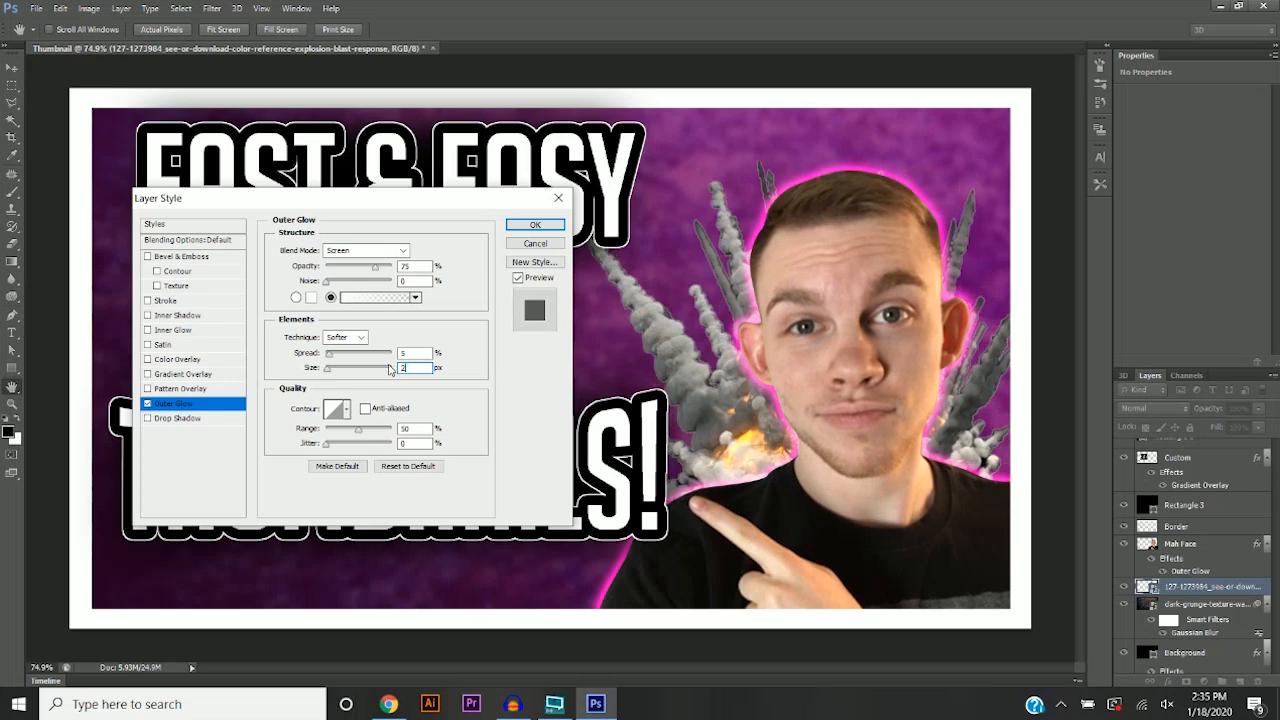
type("5")
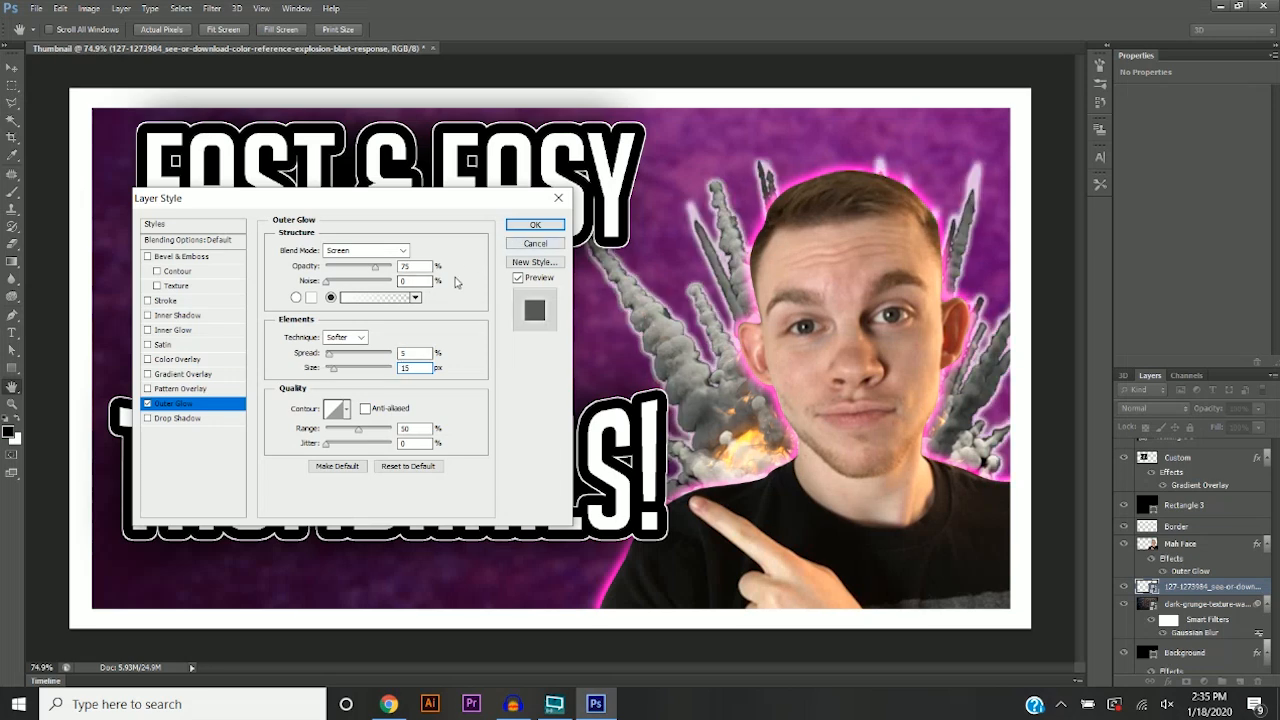
Set the explosion's outer glow colour to magenta, about fc00ff, and reduce the layer's opacity to 40%.
left_click(312, 298)
left_click(506, 386)
left_click_drag(482, 370, 496, 356)
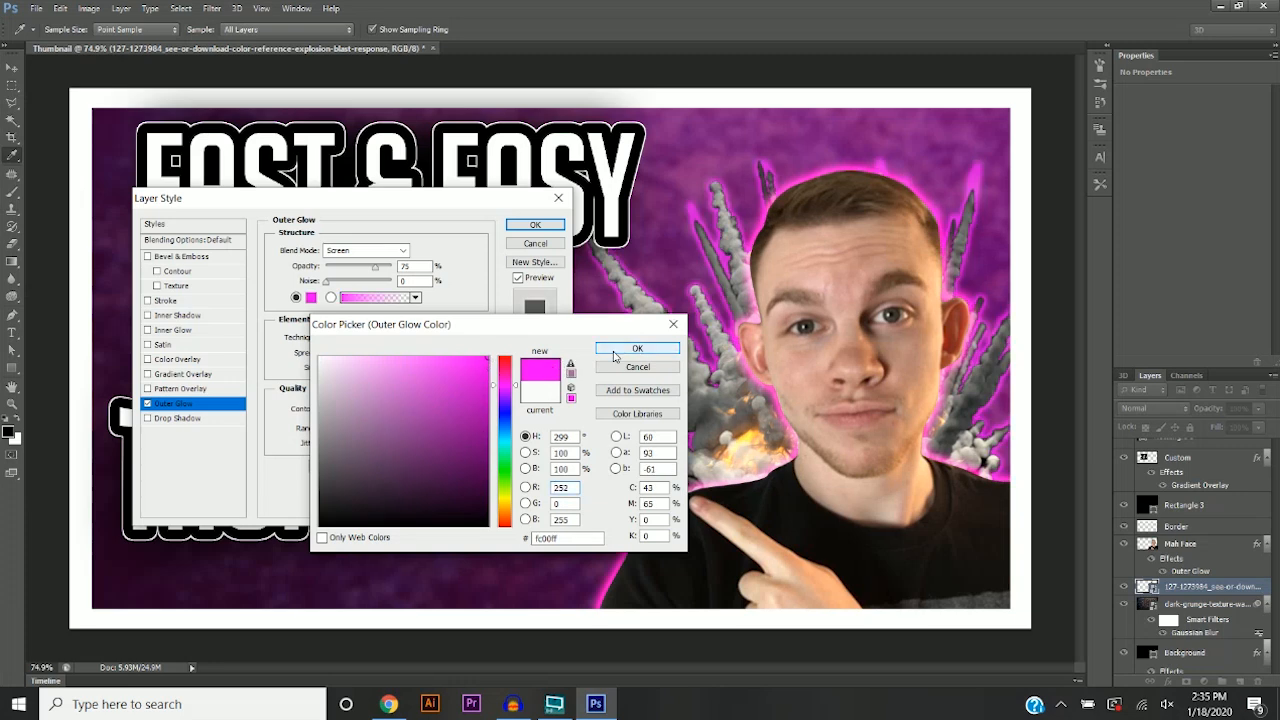
left_click(505, 388)
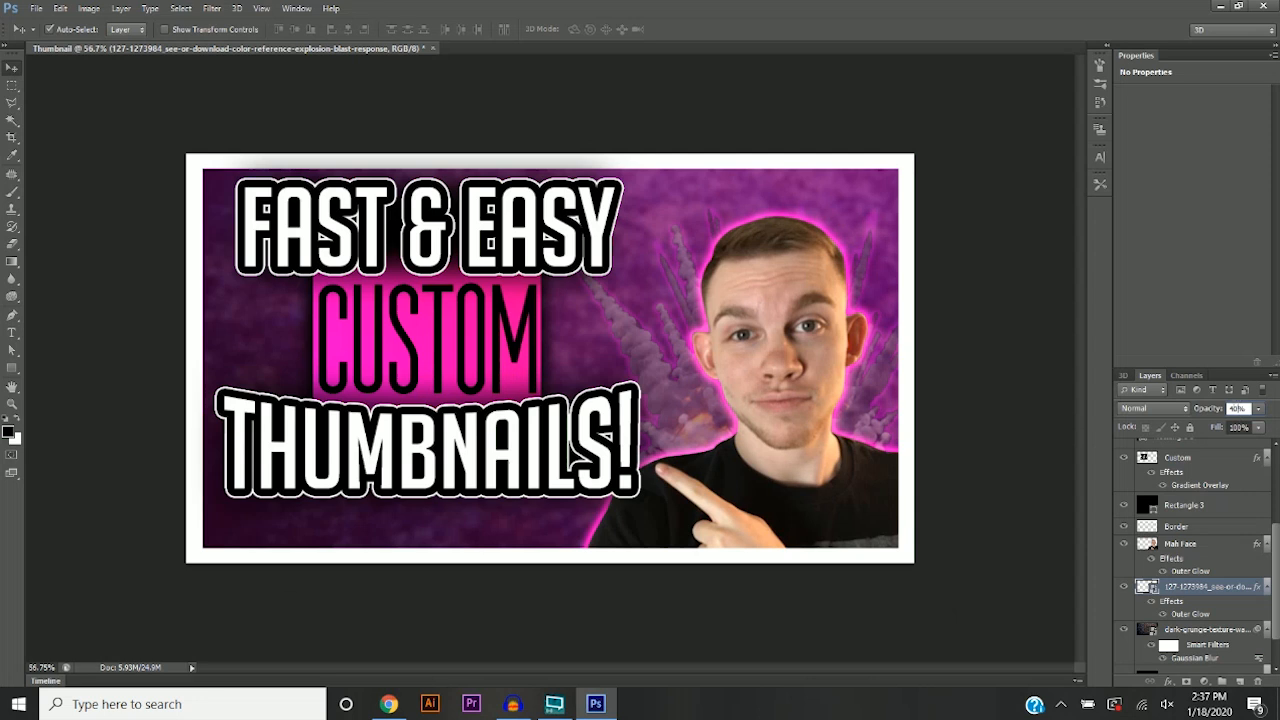
key("Return")
Rasterize the explosion layer and colorize it pink with Hue/Saturation, using hue about 313, saturation 74 and a slight lightness adjustment.
right_click(1204, 596)
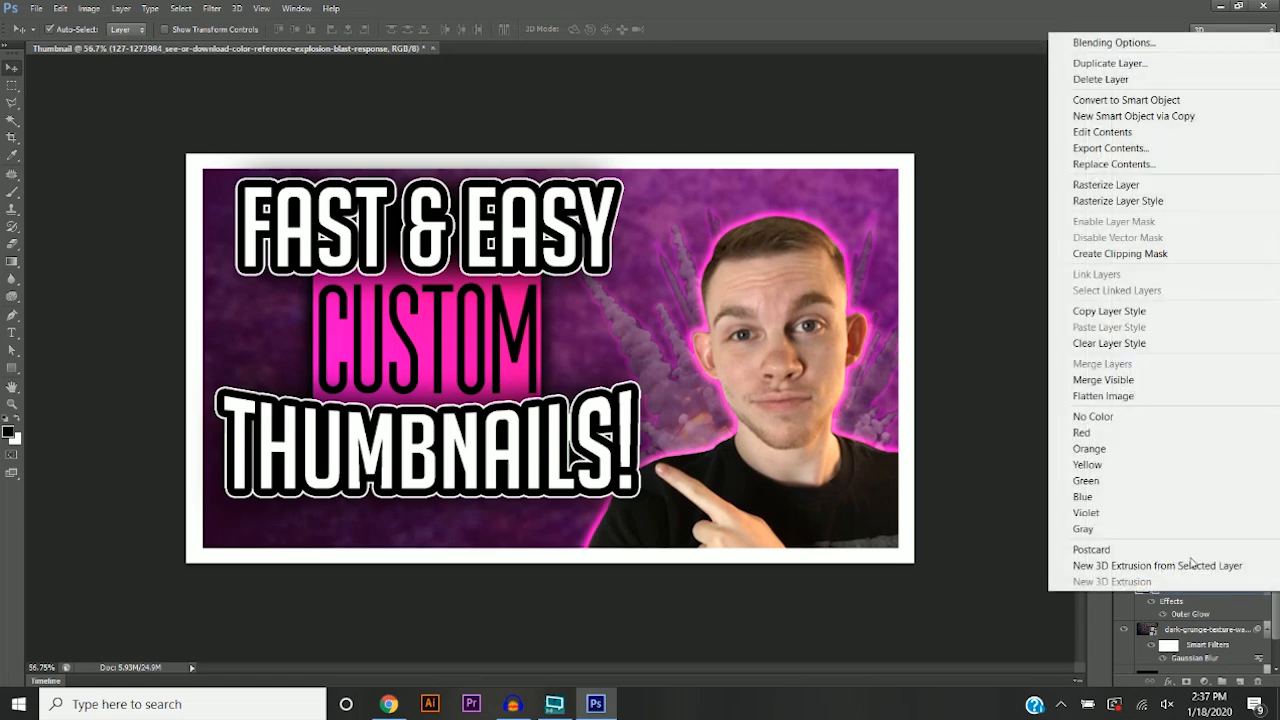
left_click(1131, 177)
left_click(89, 8)
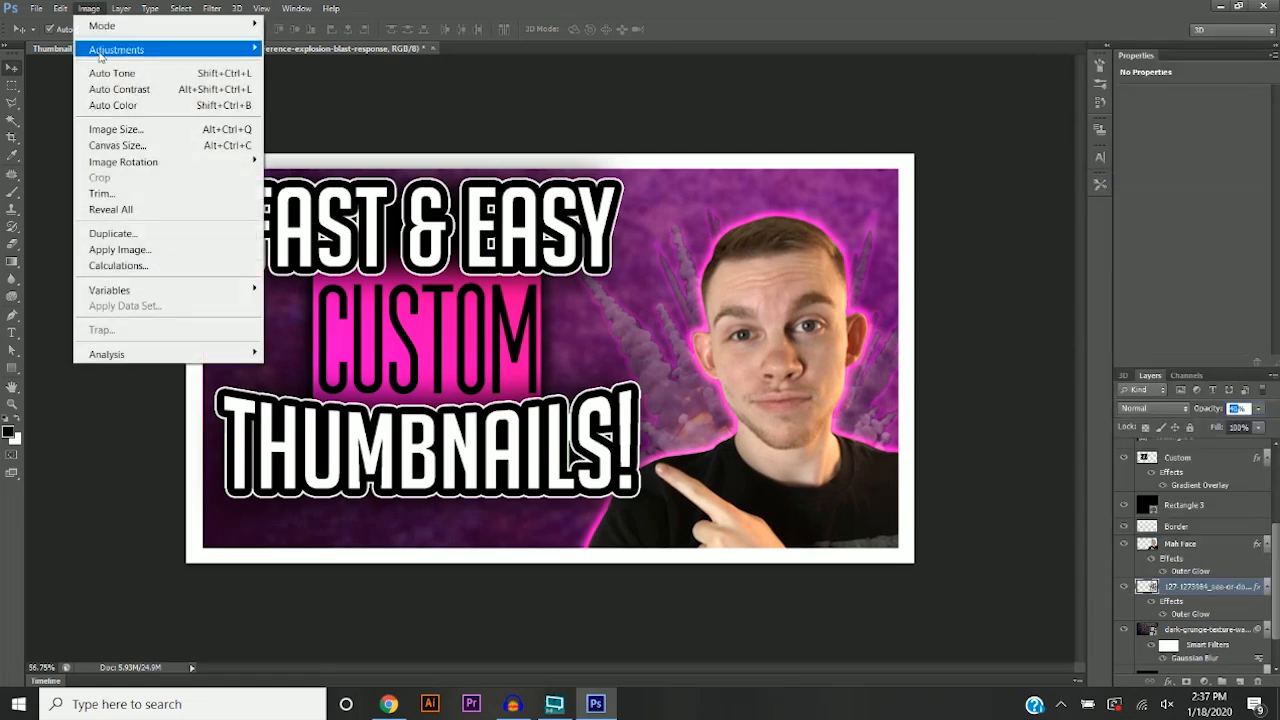
mouse_move(104, 52)
left_click(318, 141)
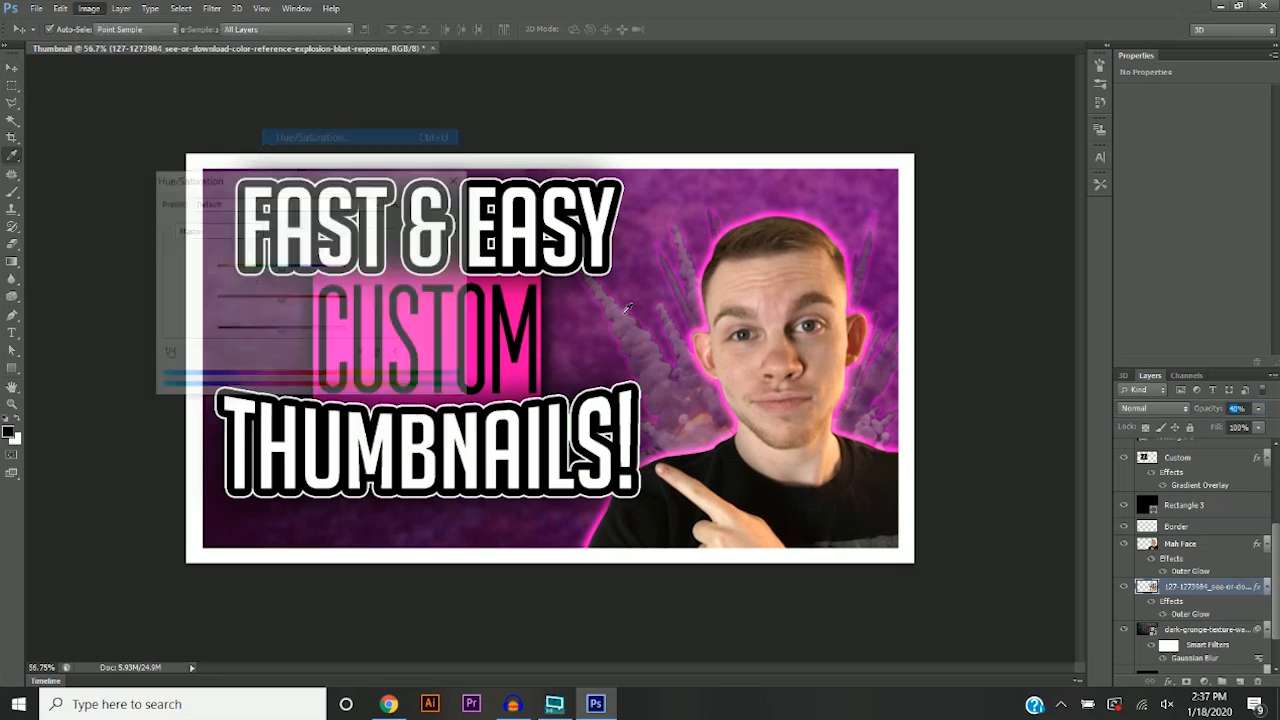
left_click(419, 344)
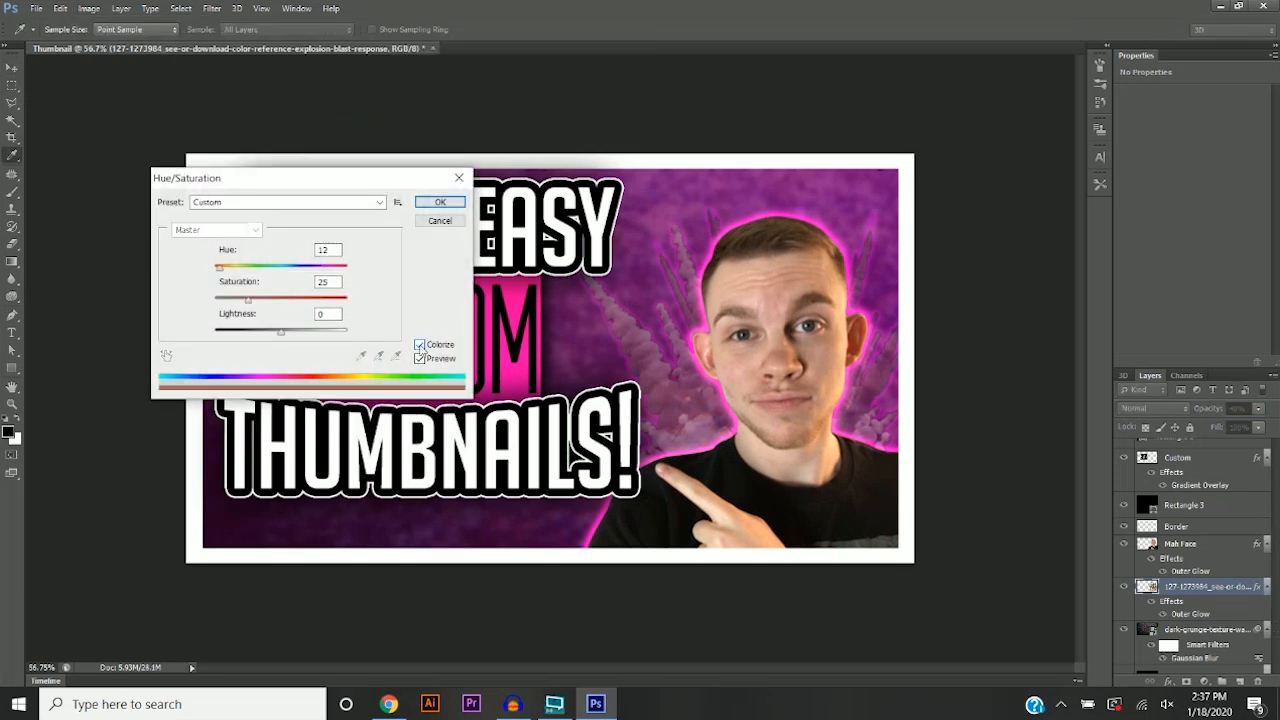
left_click(314, 299)
left_click_drag(314, 300, 336, 271)
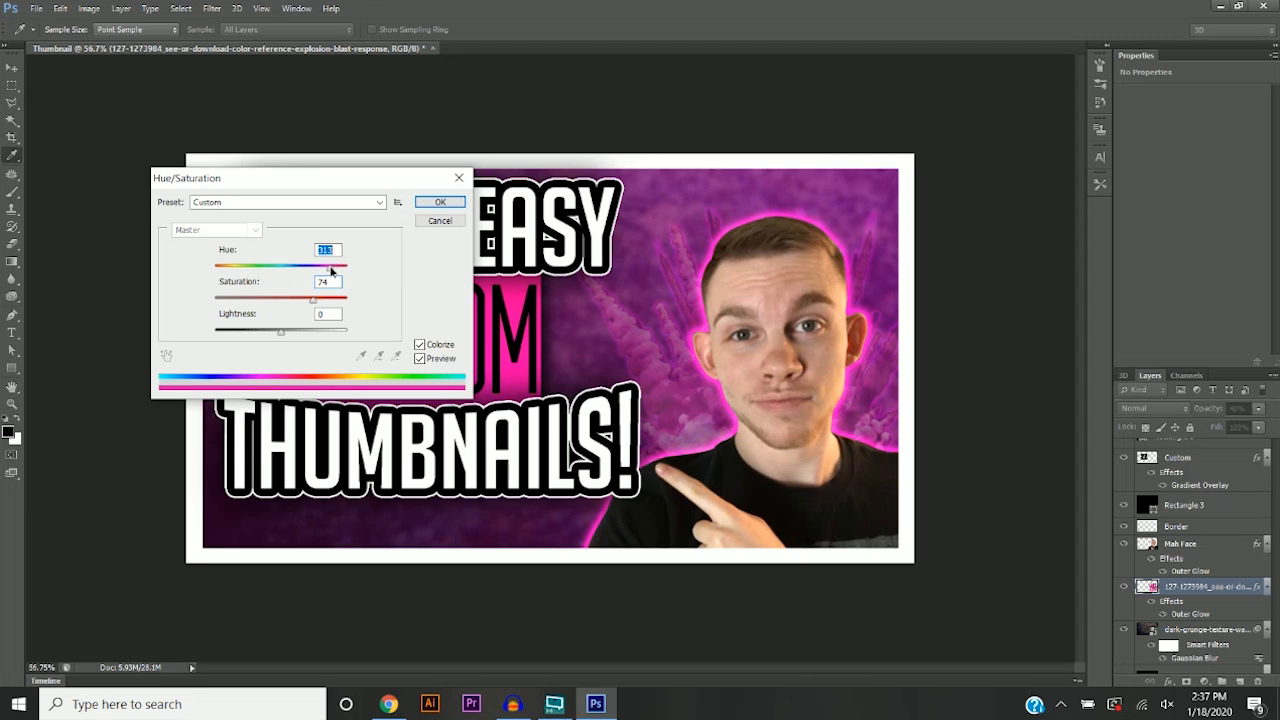
mouse_move(290, 332)
left_mouse_down()
mouse_move(318, 335)
mouse_move(273, 335)
mouse_move(296, 335)
mouse_move(285, 336)
left_mouse_up()
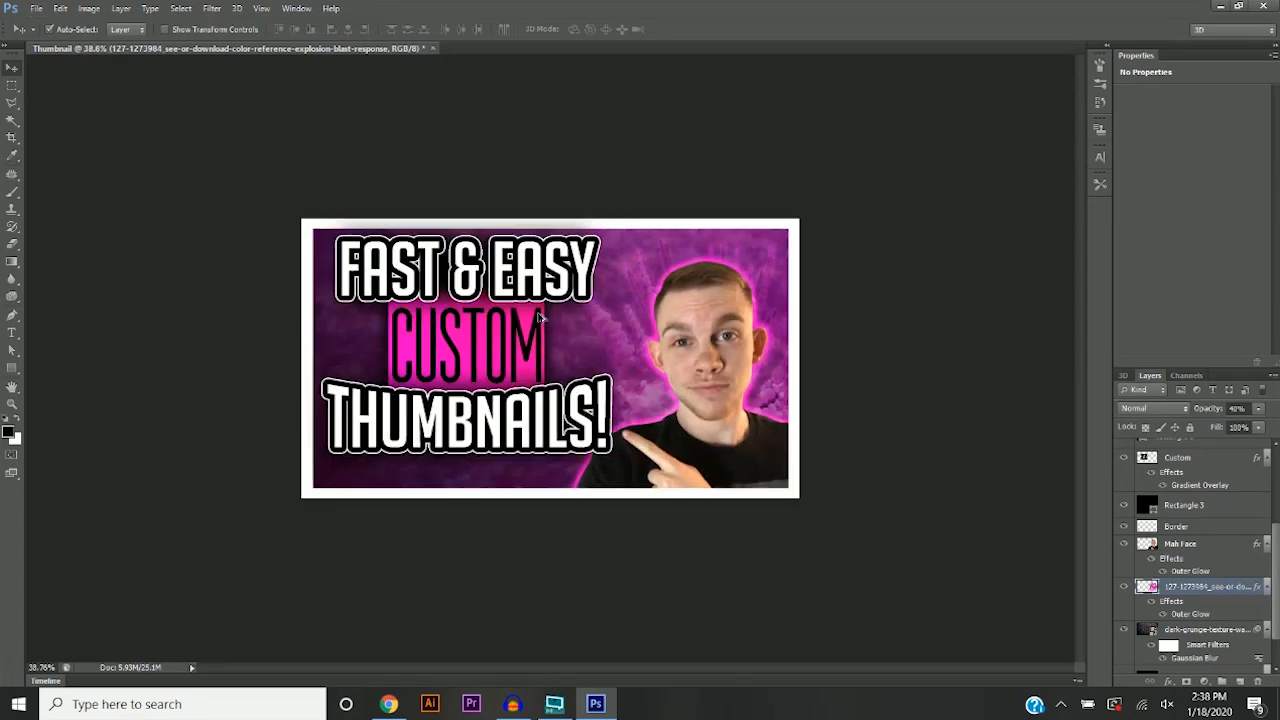
Save a copy of the finished design as the JPEG Thumbnail.jpg at maximum quality 12.
scroll(537, 324, "up", 1)
left_click(36, 9)
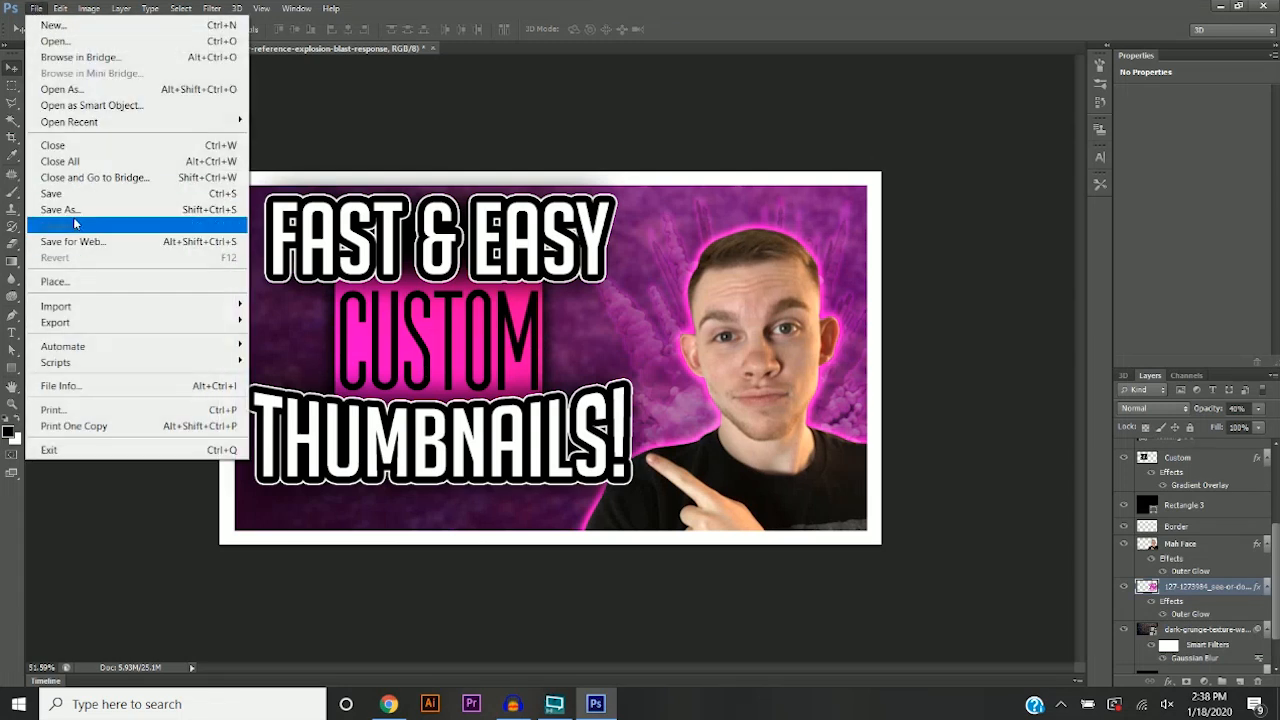
left_click(72, 212)
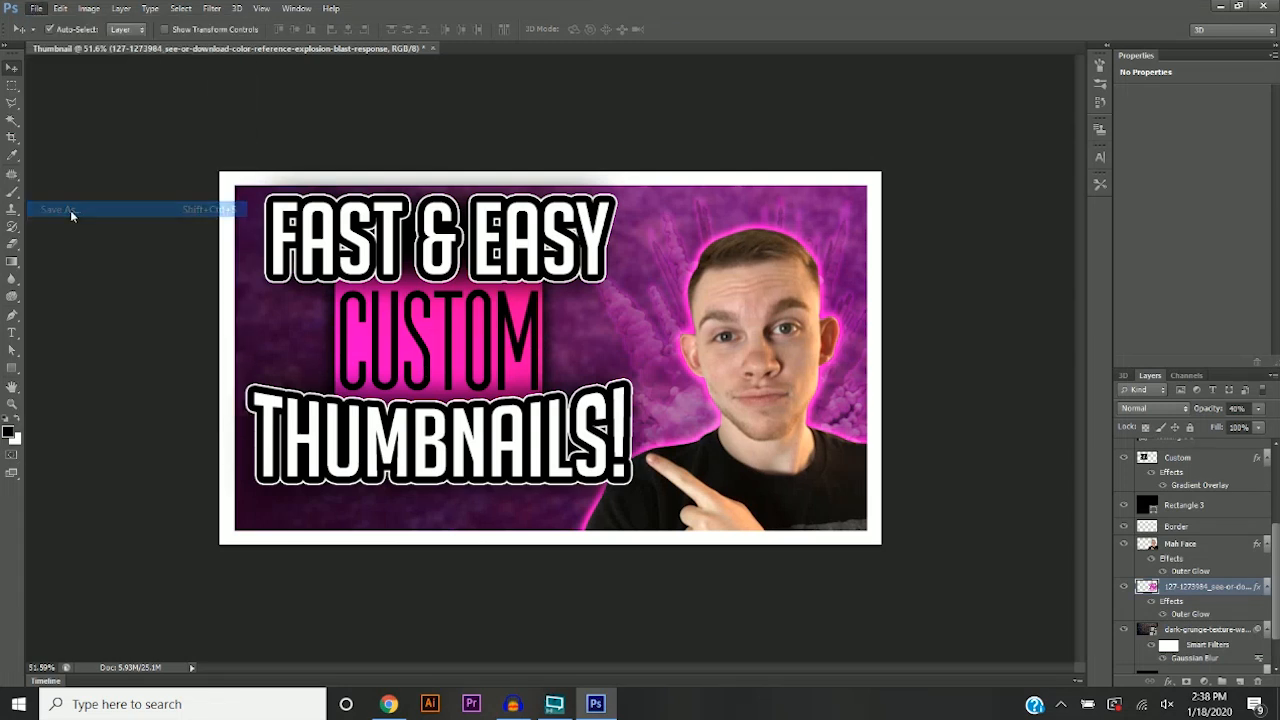
left_click(650, 428)
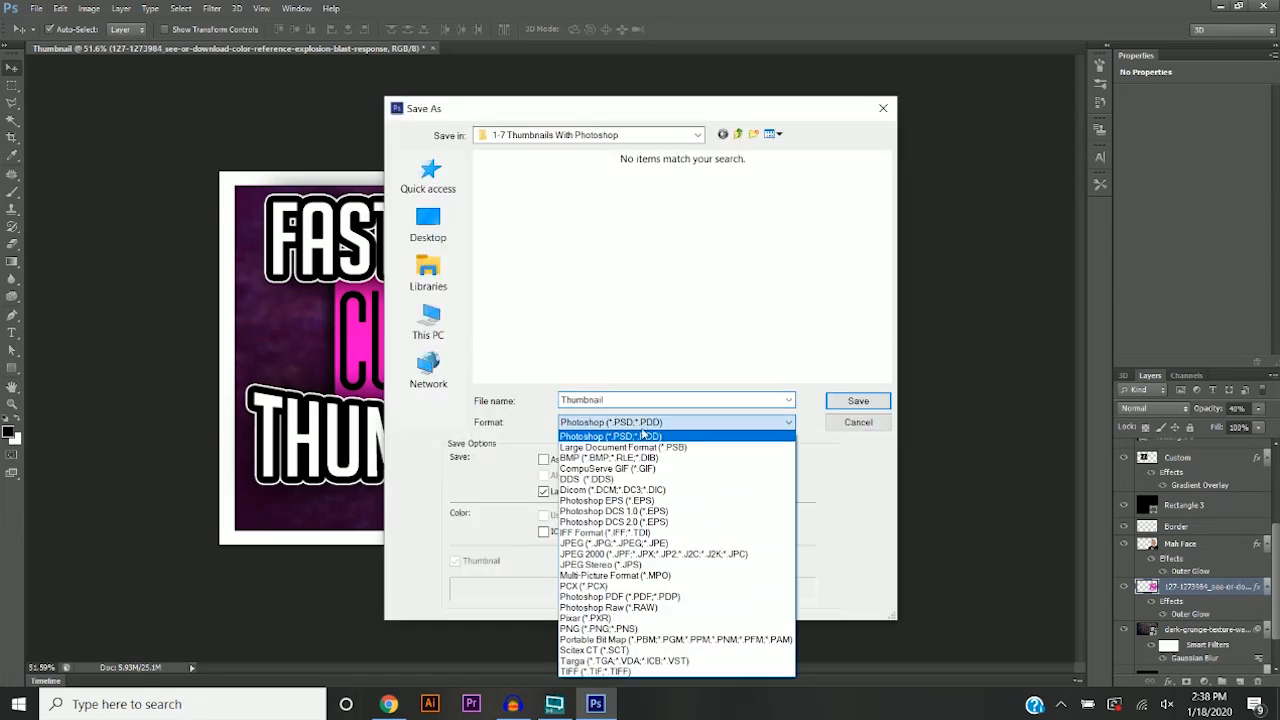
left_click(620, 543)
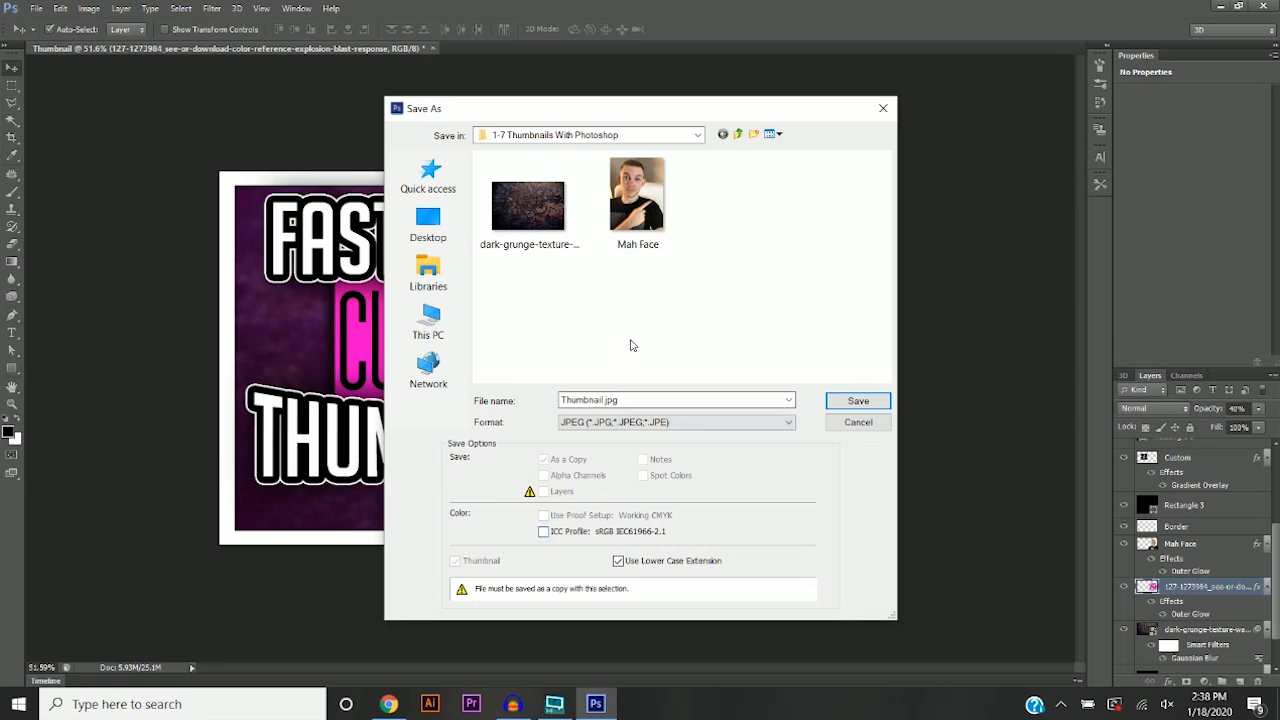
left_click(848, 401)
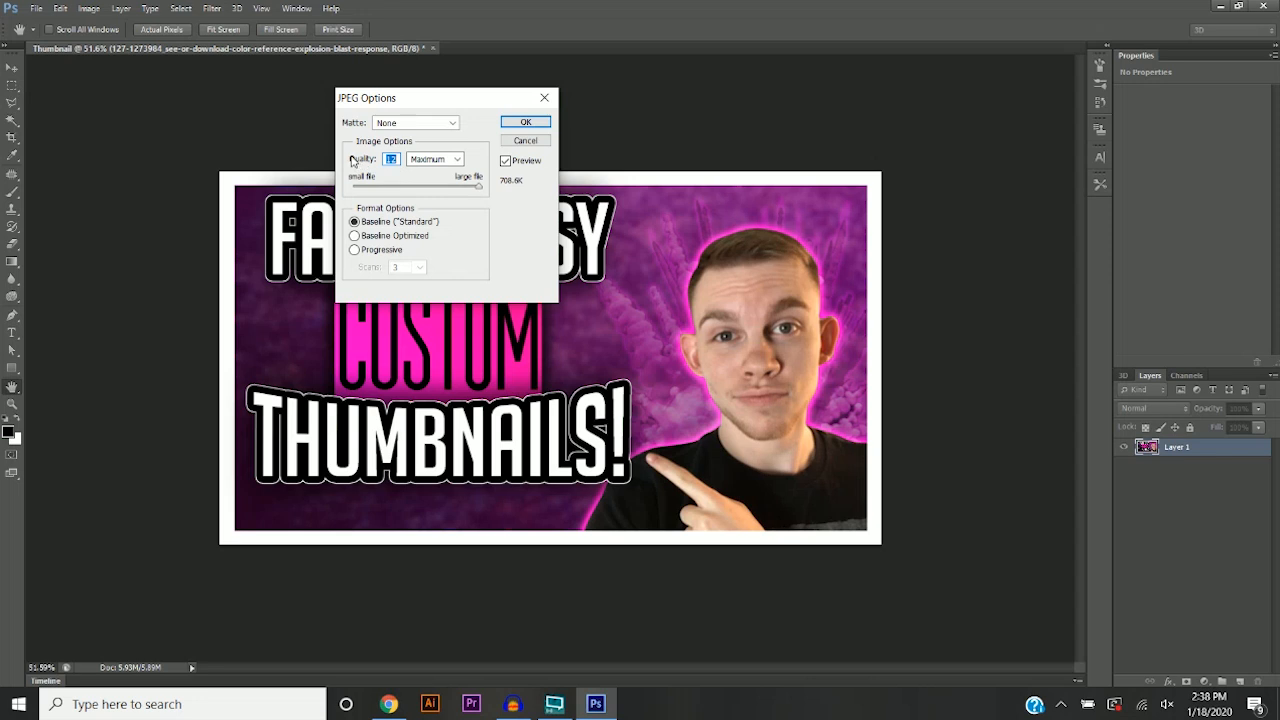
left_click(508, 124)
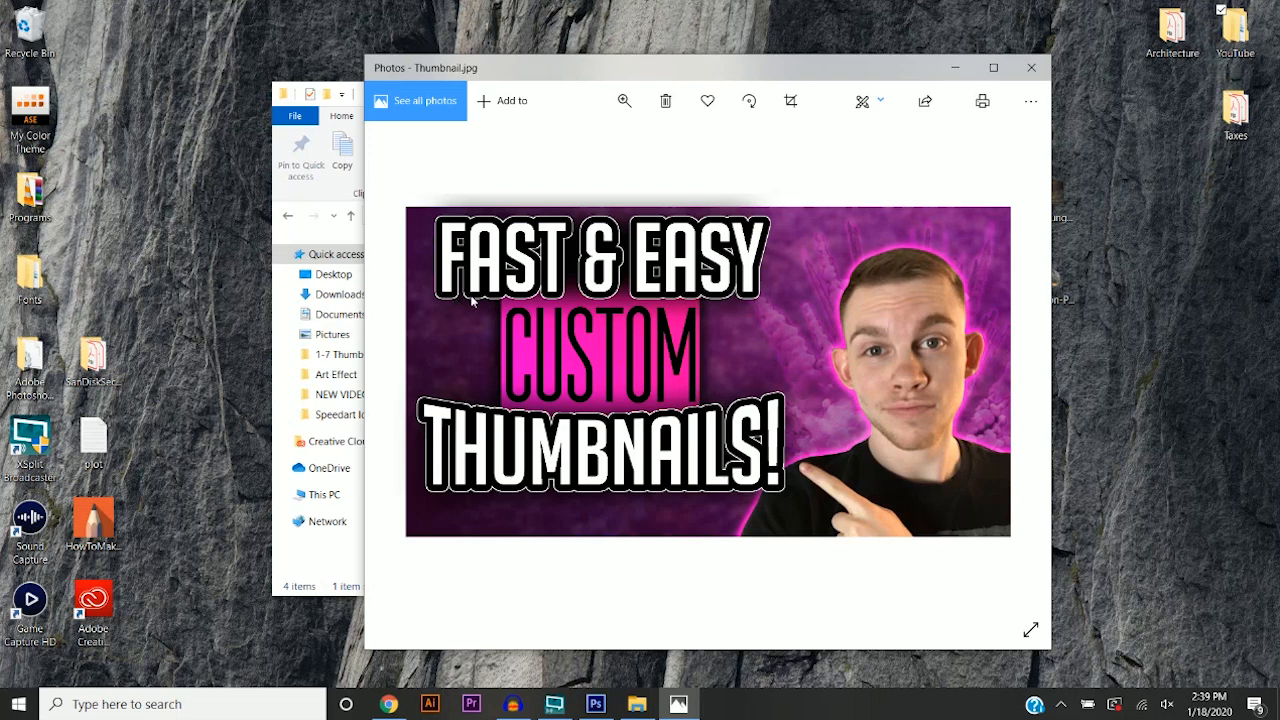
Close the preview of the exported Thumbnail.jpg and move the 1-7 Thumbnails With Photoshop folder window slightly aside.
left_click(1031, 67)
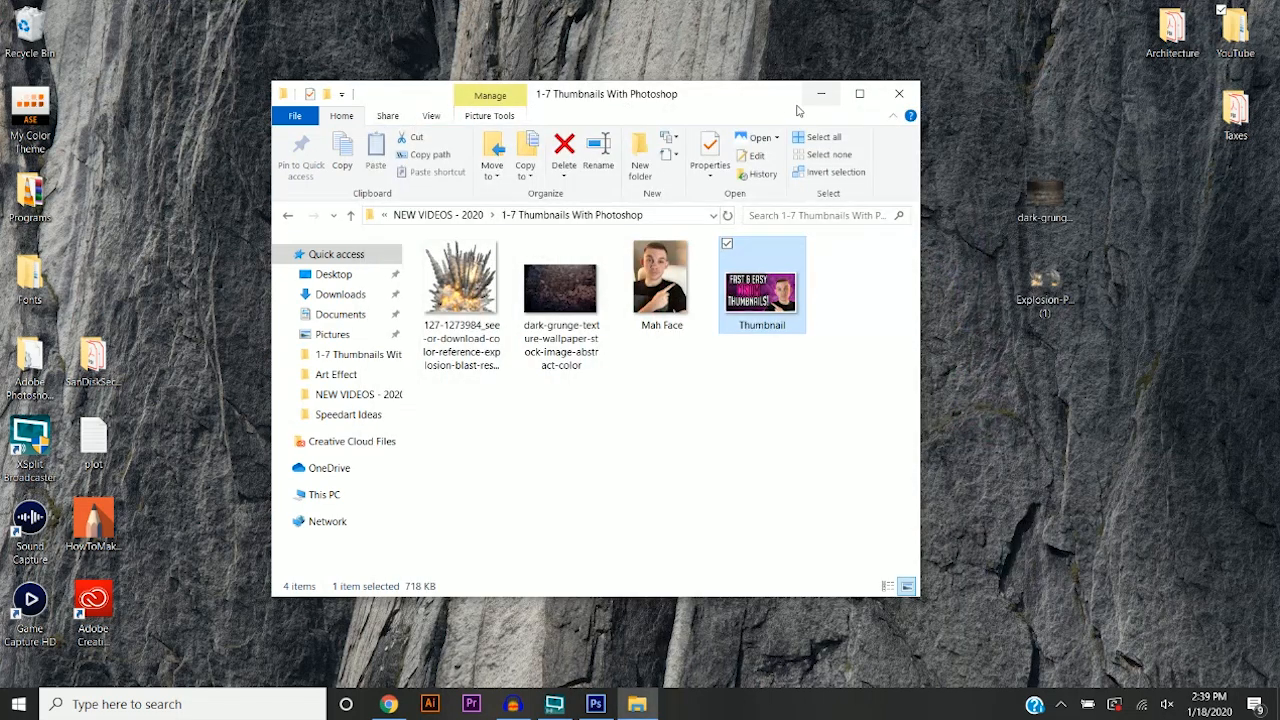
left_click_drag(771, 106, 733, 110)
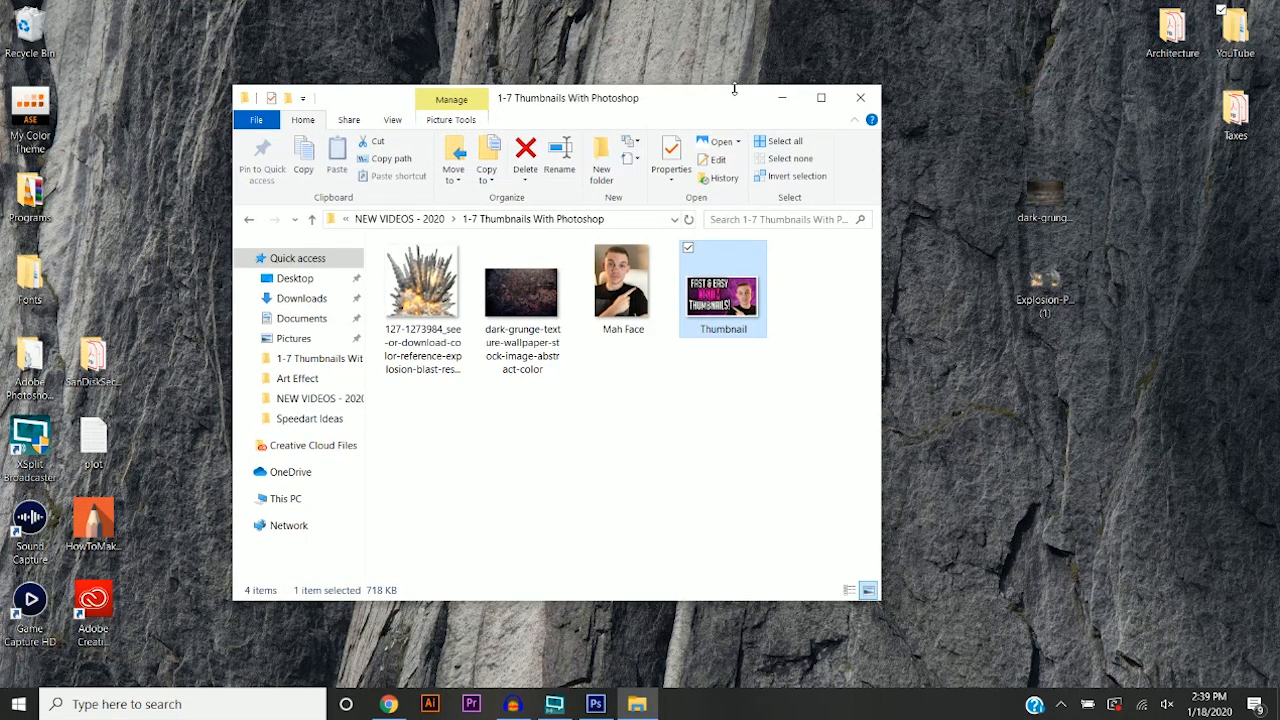